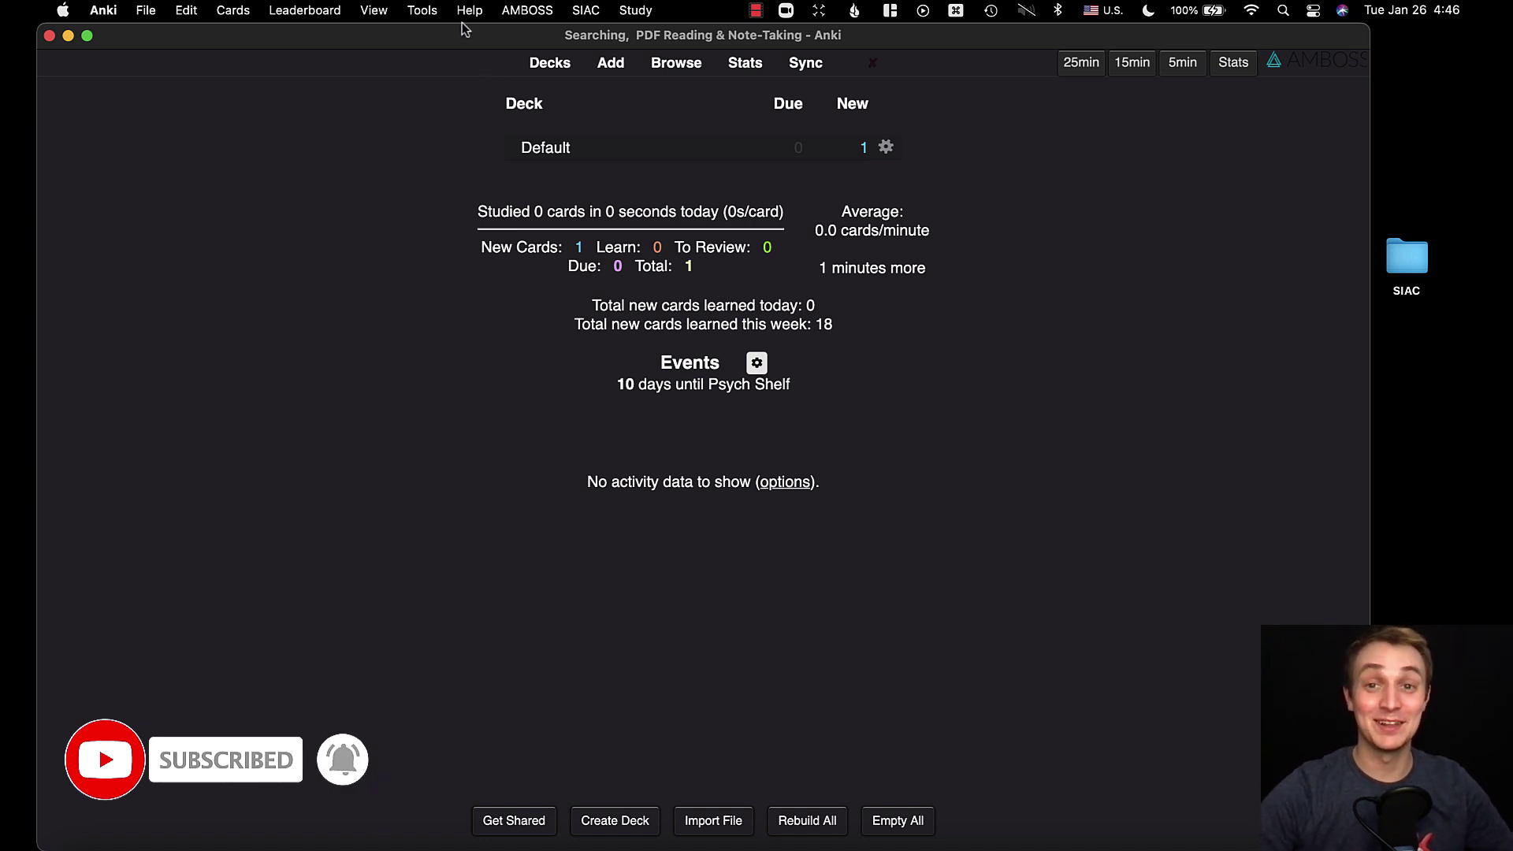
Open the SIAC add-on's configuration from the Tools add-ons manager
click(422, 10)
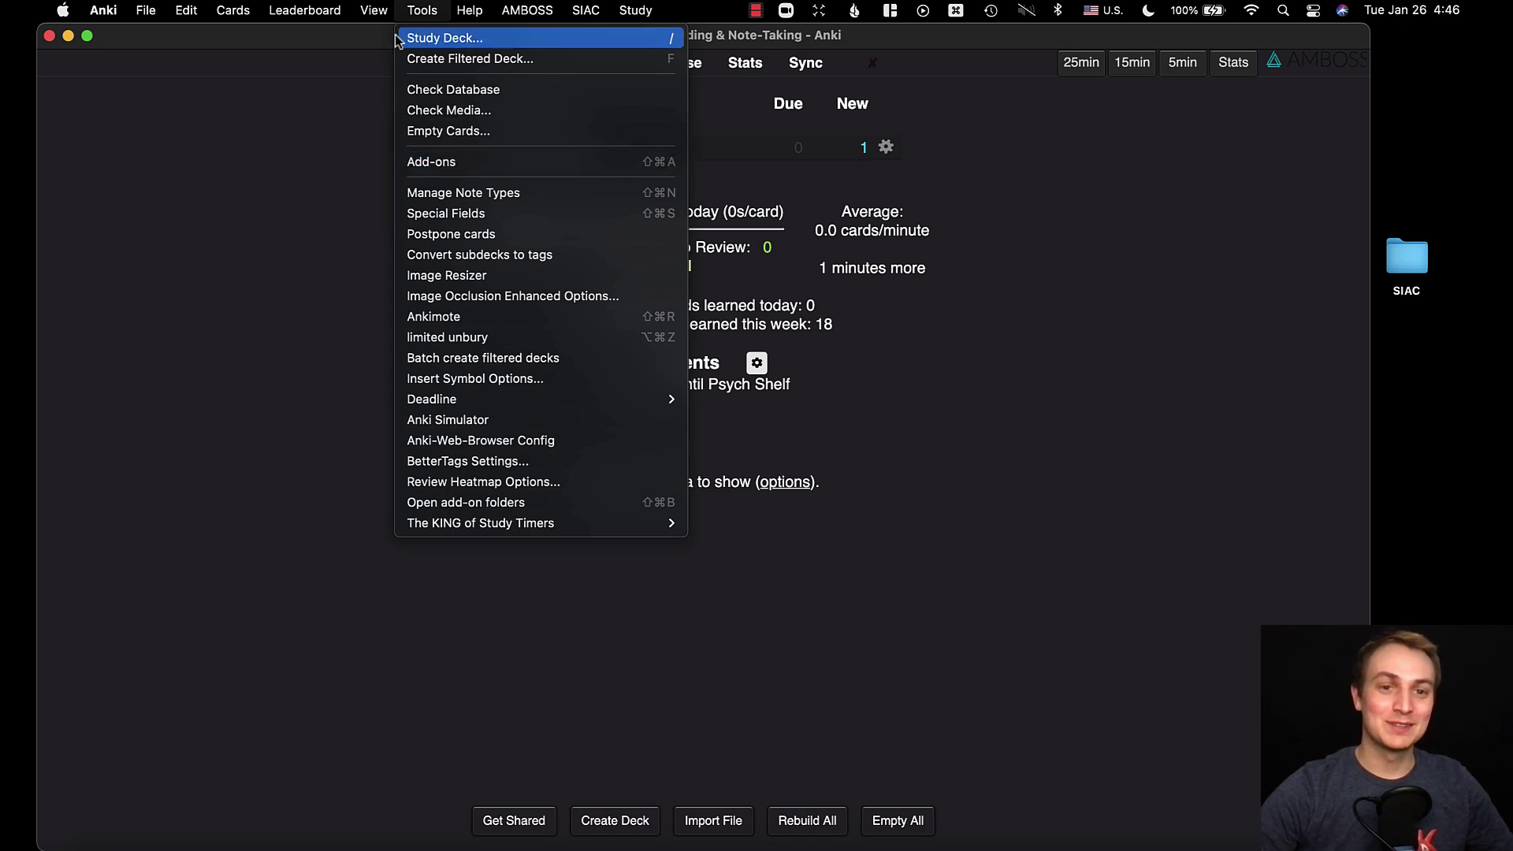
click(459, 163)
scroll(569, 422, down, 15)
scroll(600, 443, down, 2)
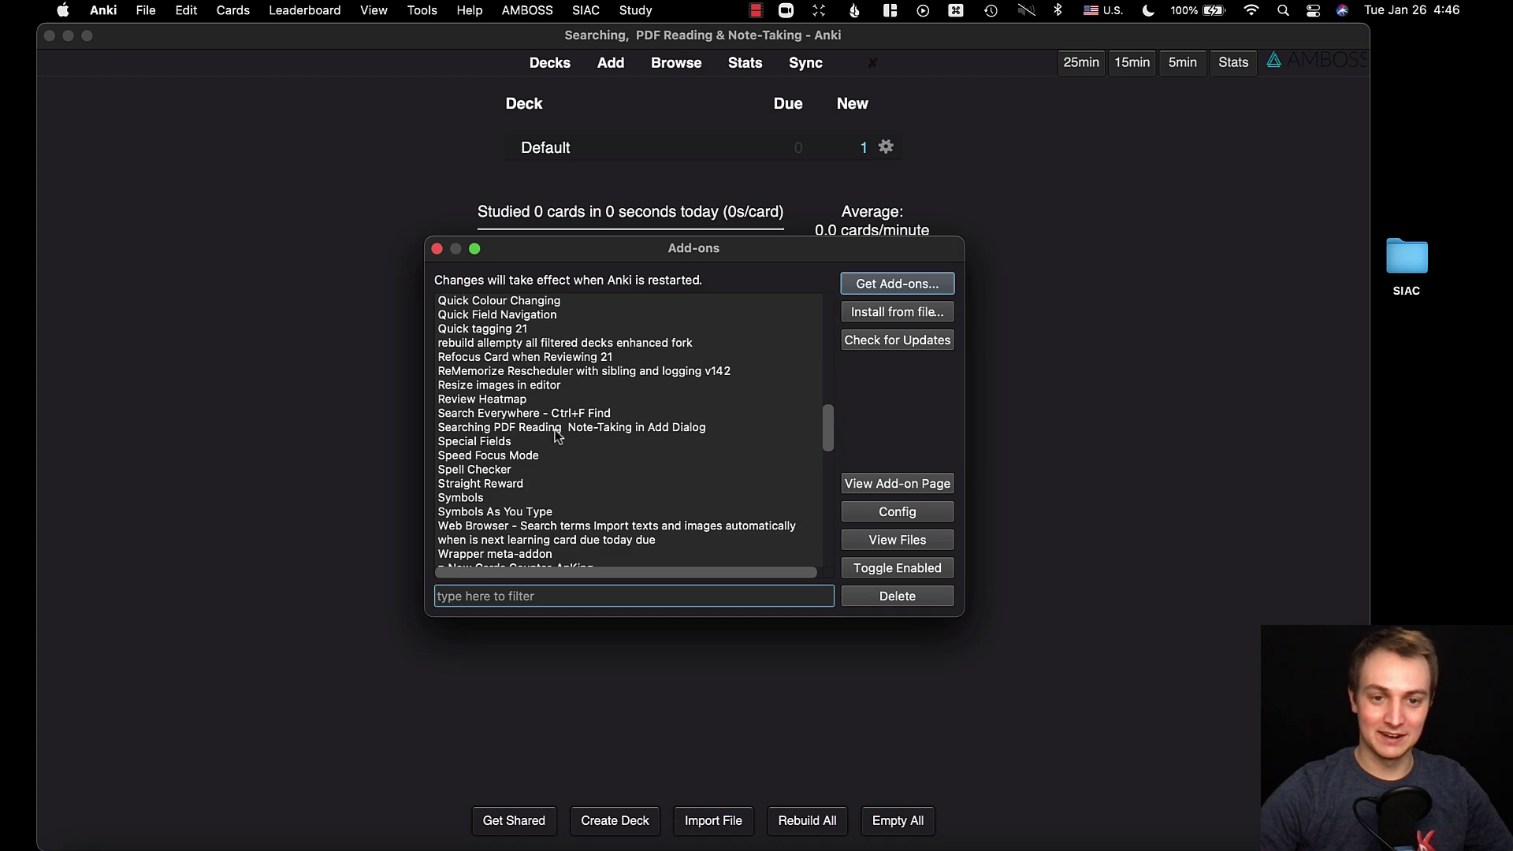
click(544, 414)
click(444, 426)
click(884, 512)
Enlarge the SIAC configuration window, scroll its settings, then close it and the add-ons manager
drag(872, 172, 719, 83)
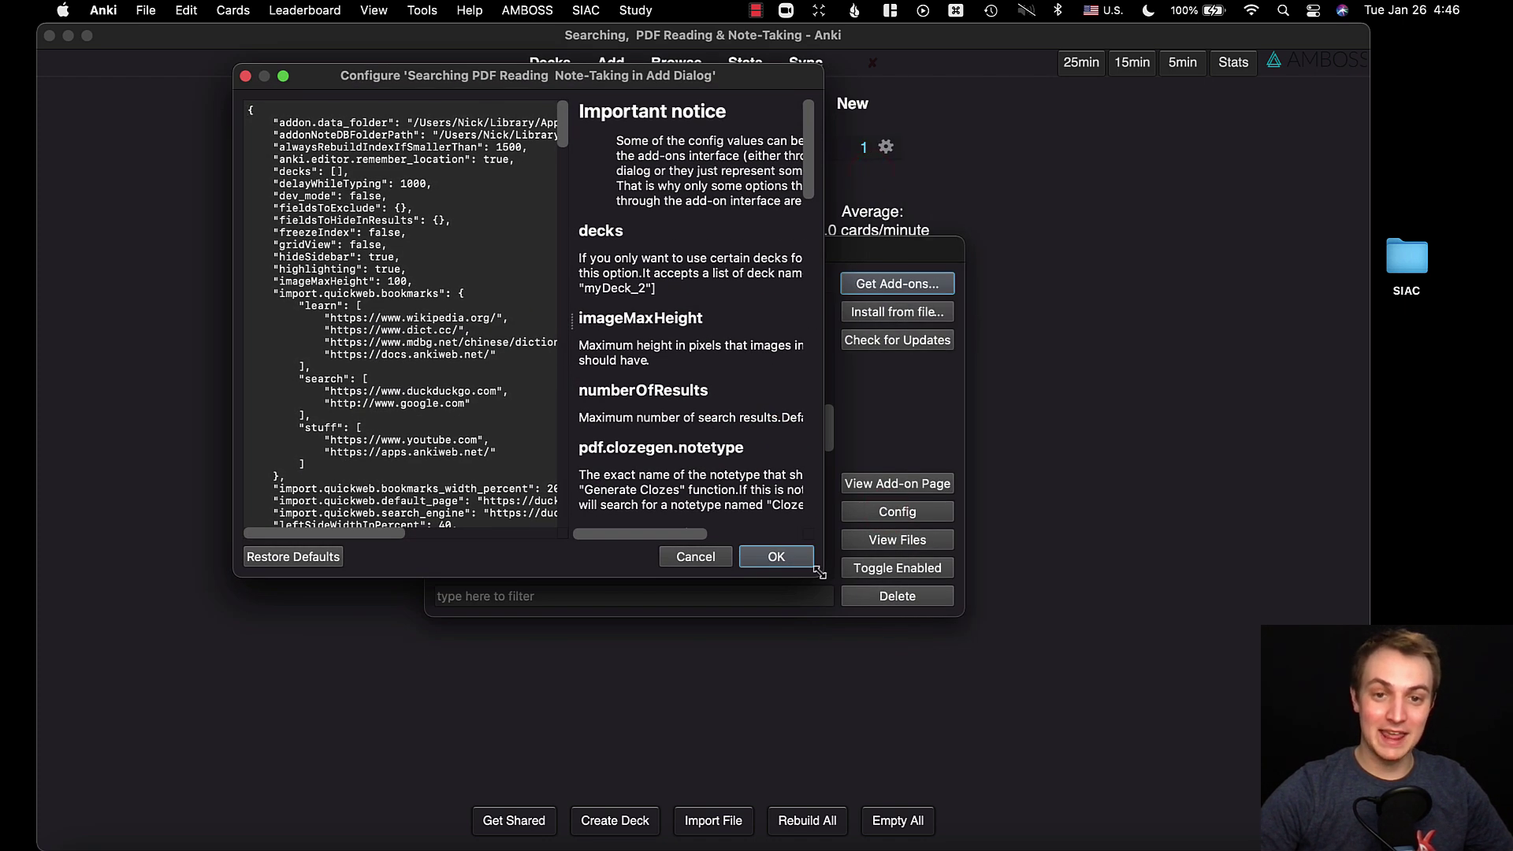
drag(823, 576, 1153, 781)
scroll(512, 390, down, 15)
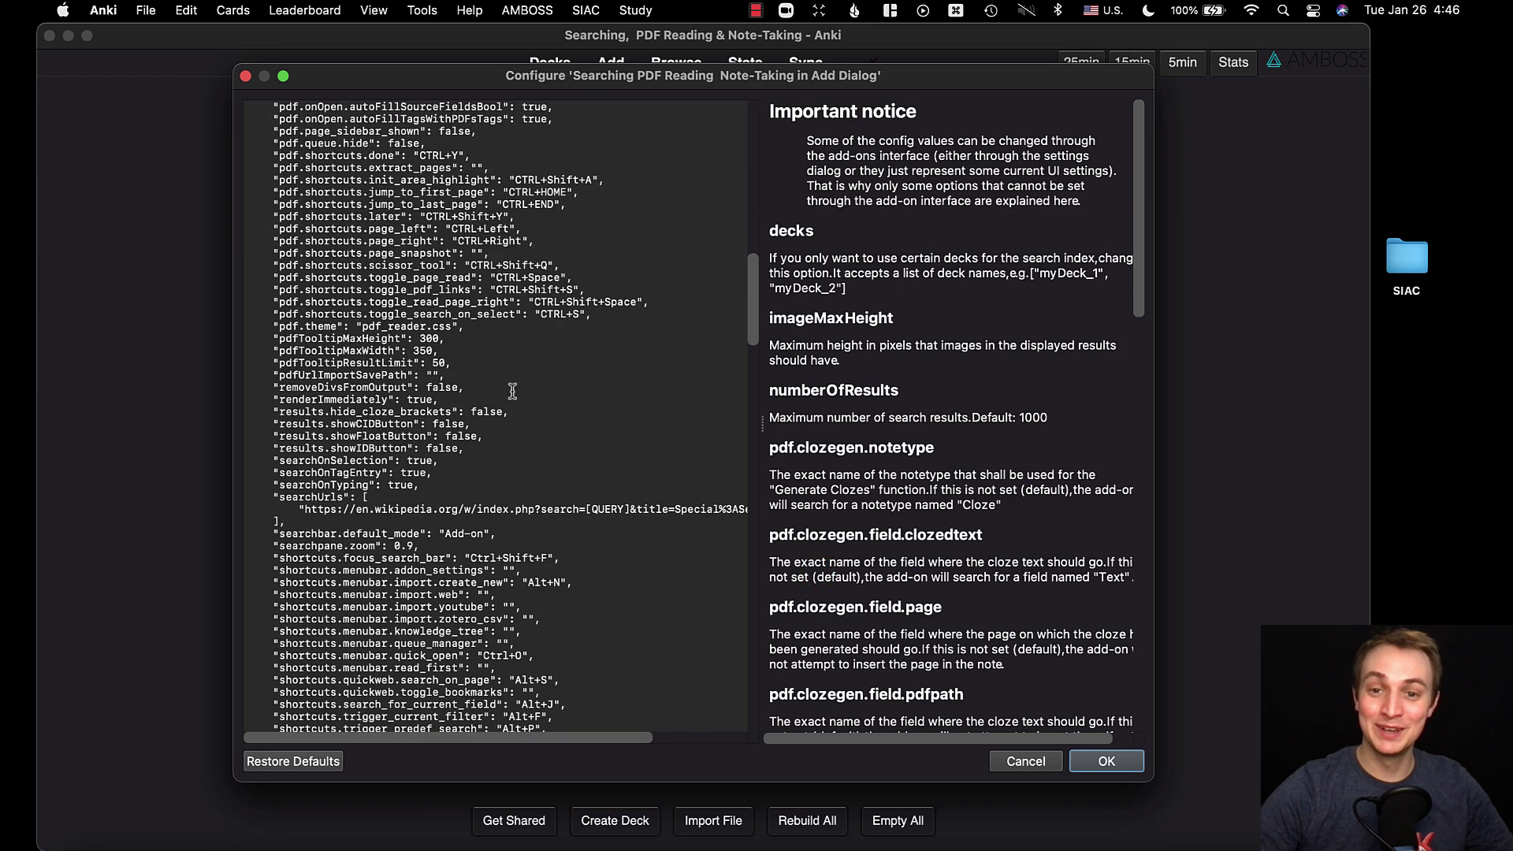
scroll(742, 362, down, 15)
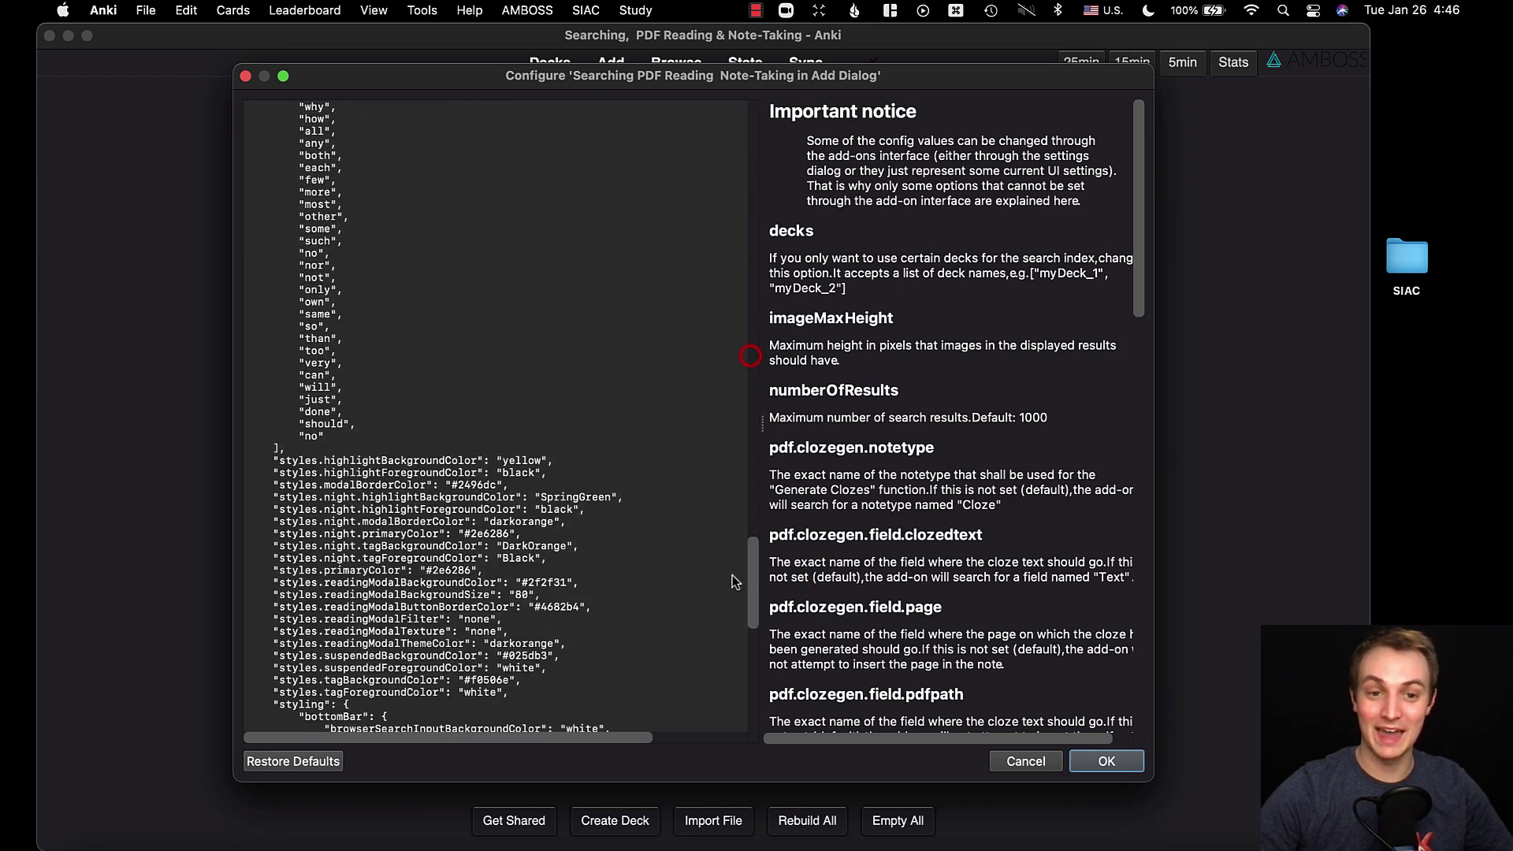
drag(751, 701, 648, 39)
click(1106, 761)
click(432, 248)
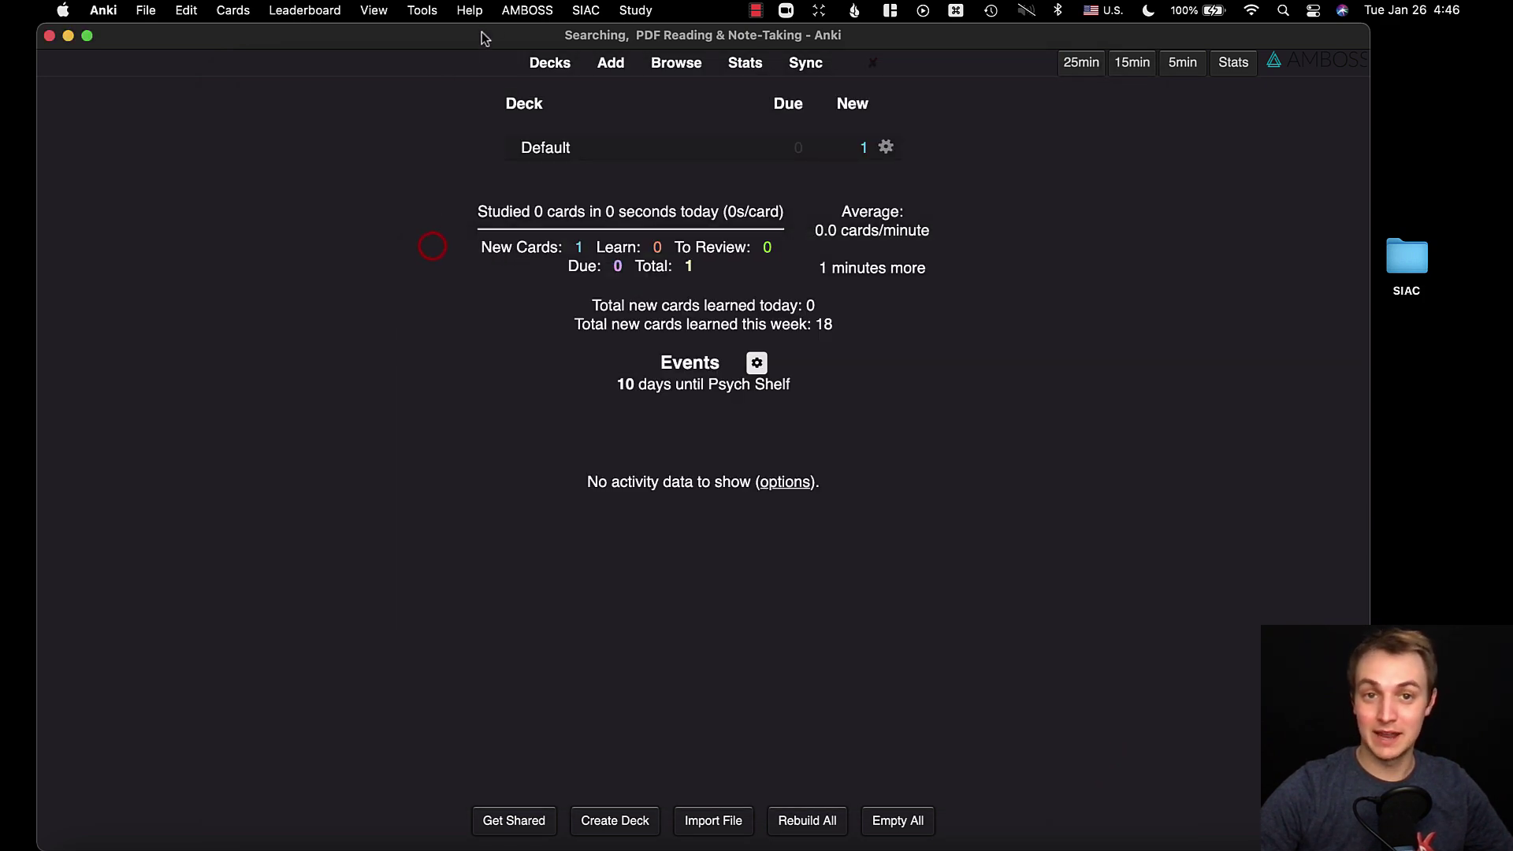
Review SIAC settings from the SIAC menu and the Add window, then close the Add window
click(588, 10)
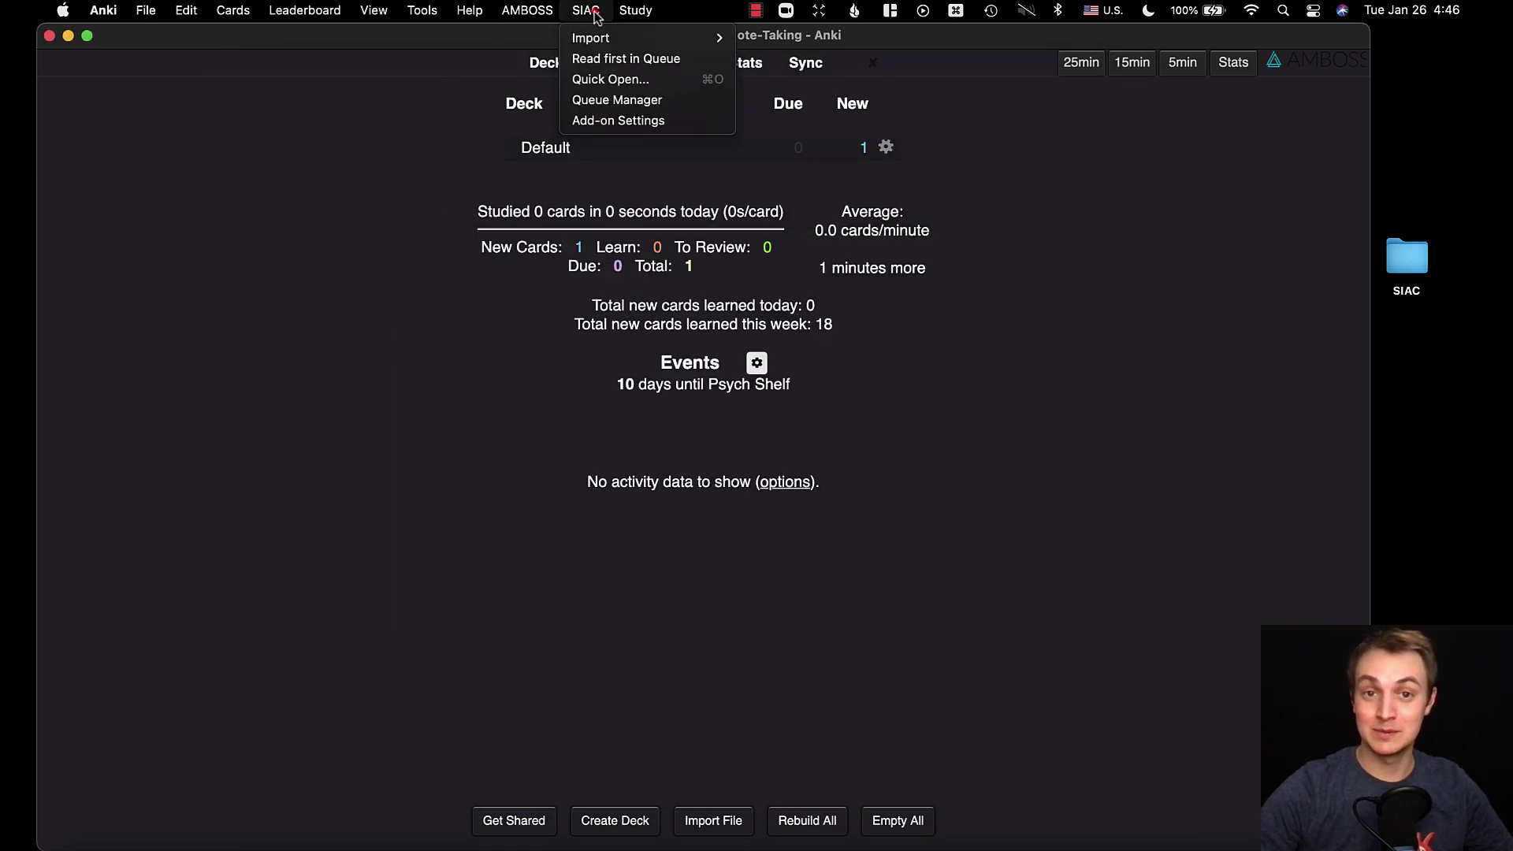
click(643, 125)
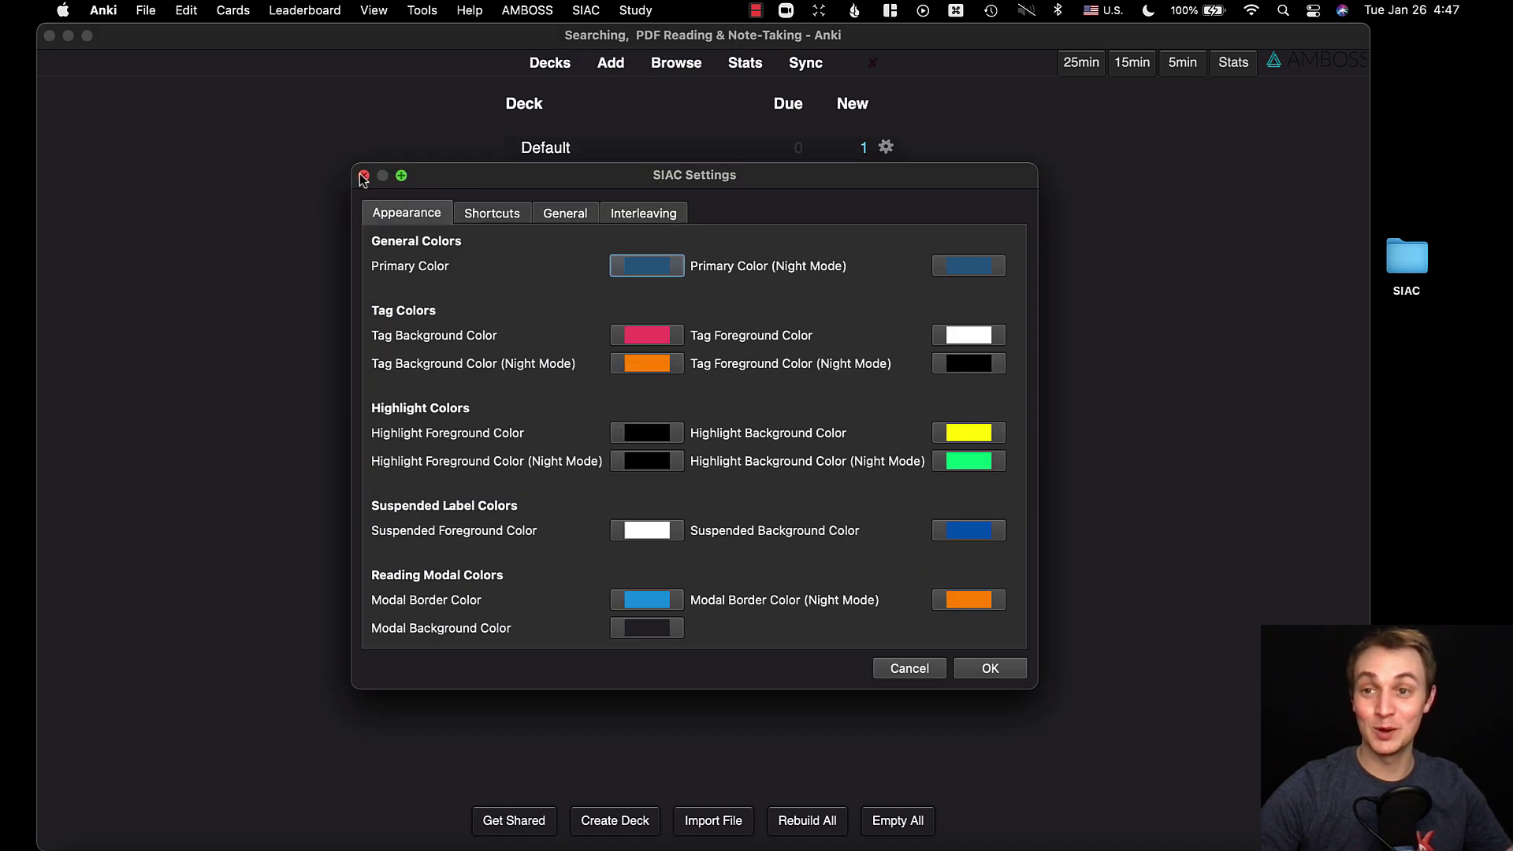
click(364, 177)
click(612, 63)
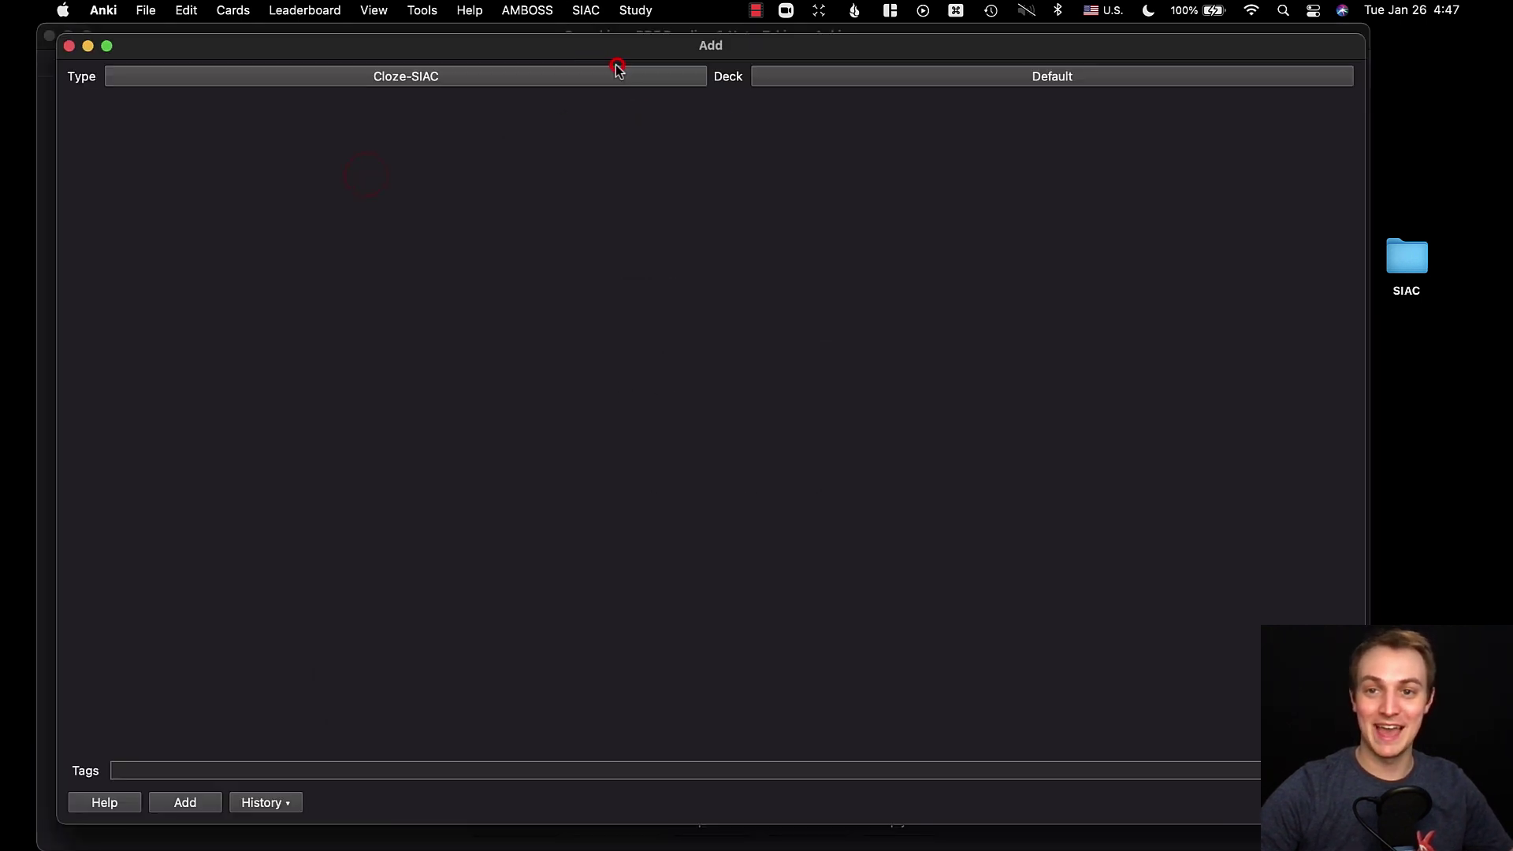
click(965, 129)
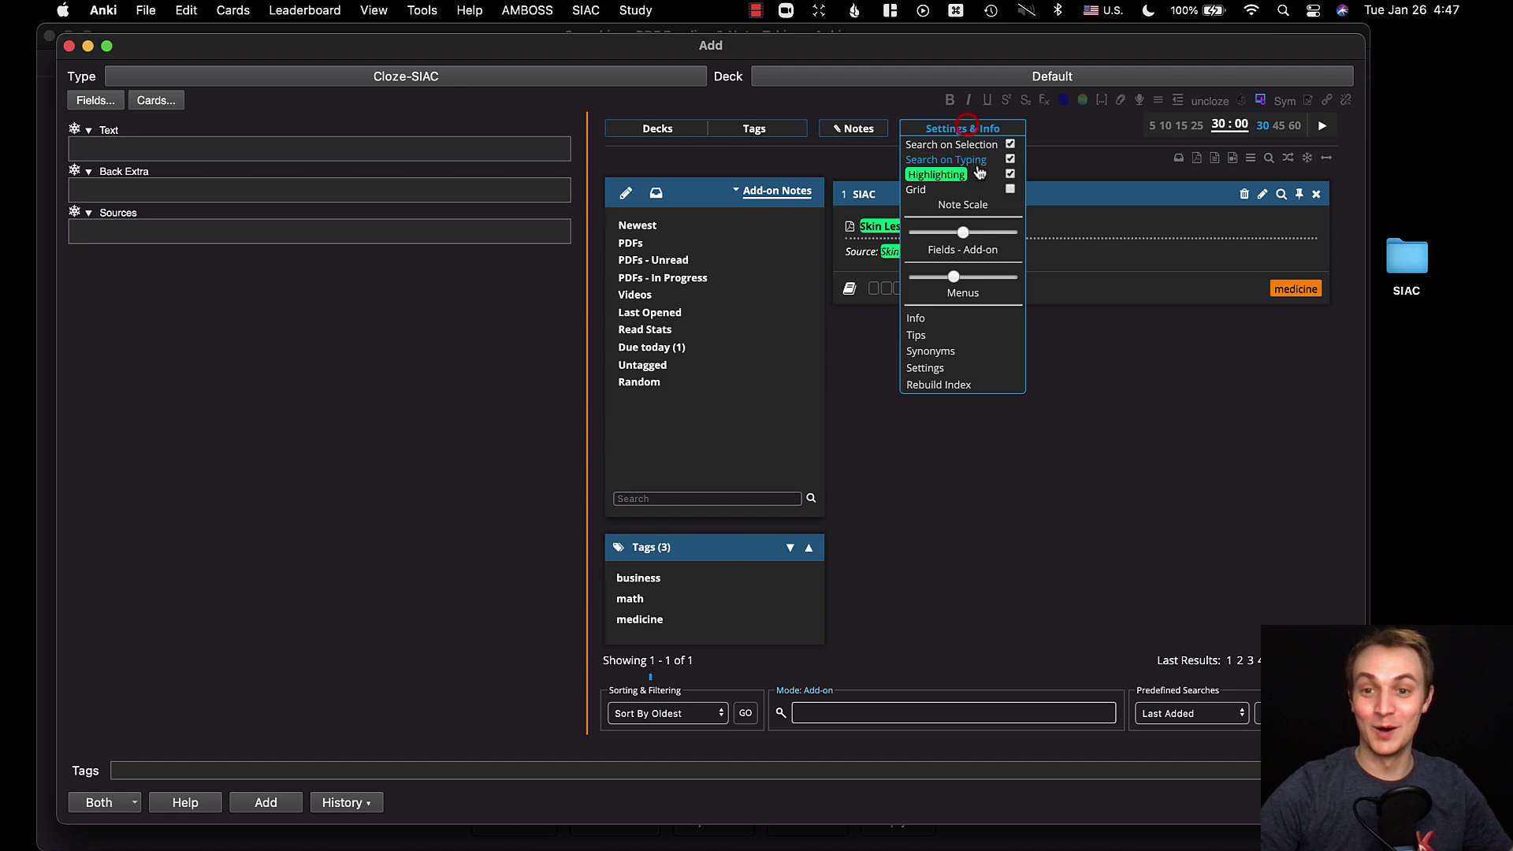
click(951, 368)
scroll(949, 365, down, 15)
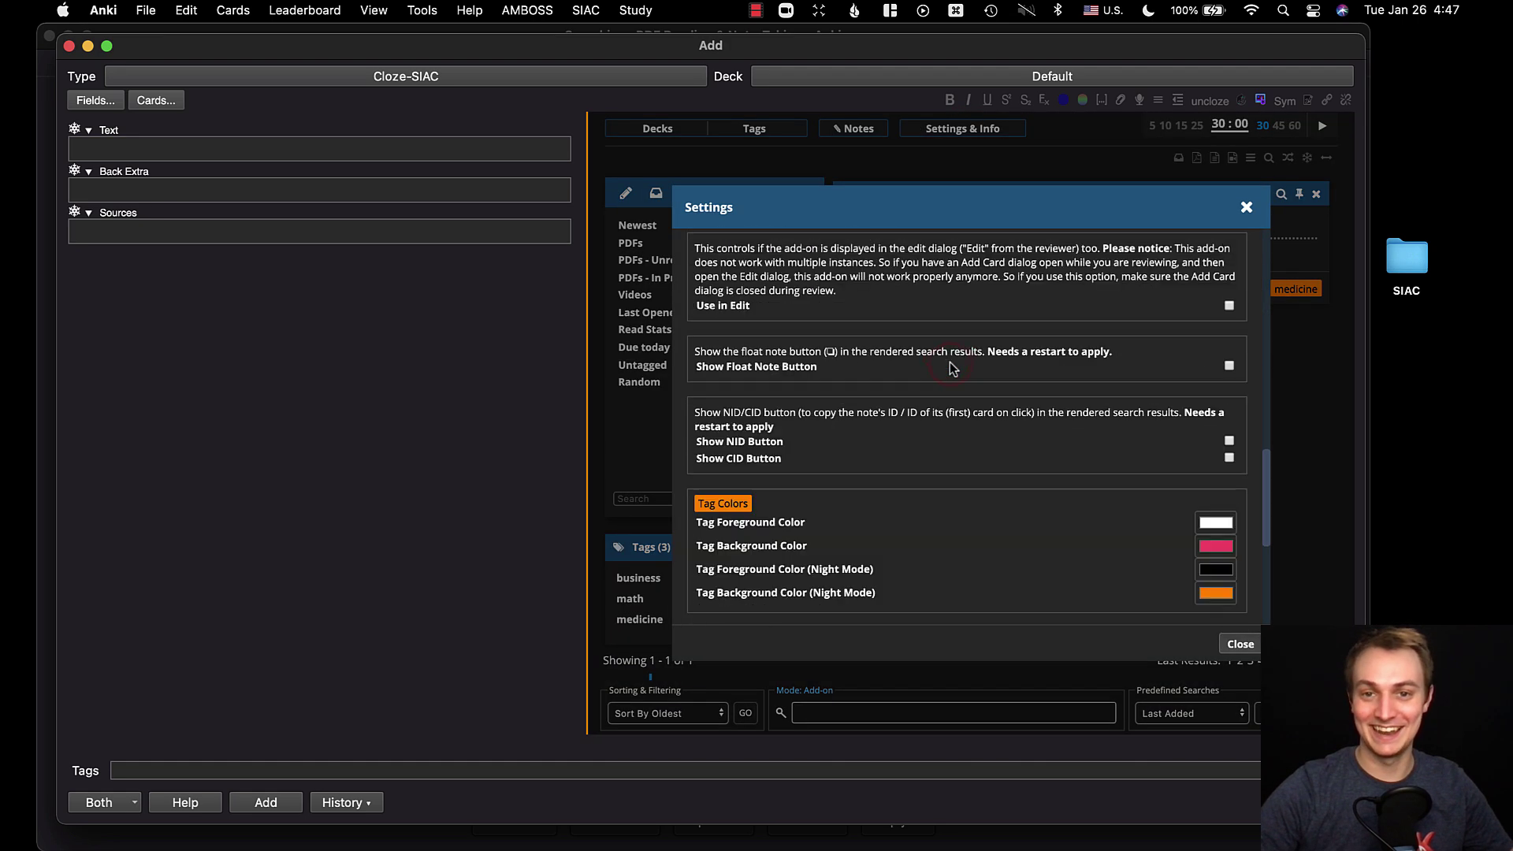
click(1247, 207)
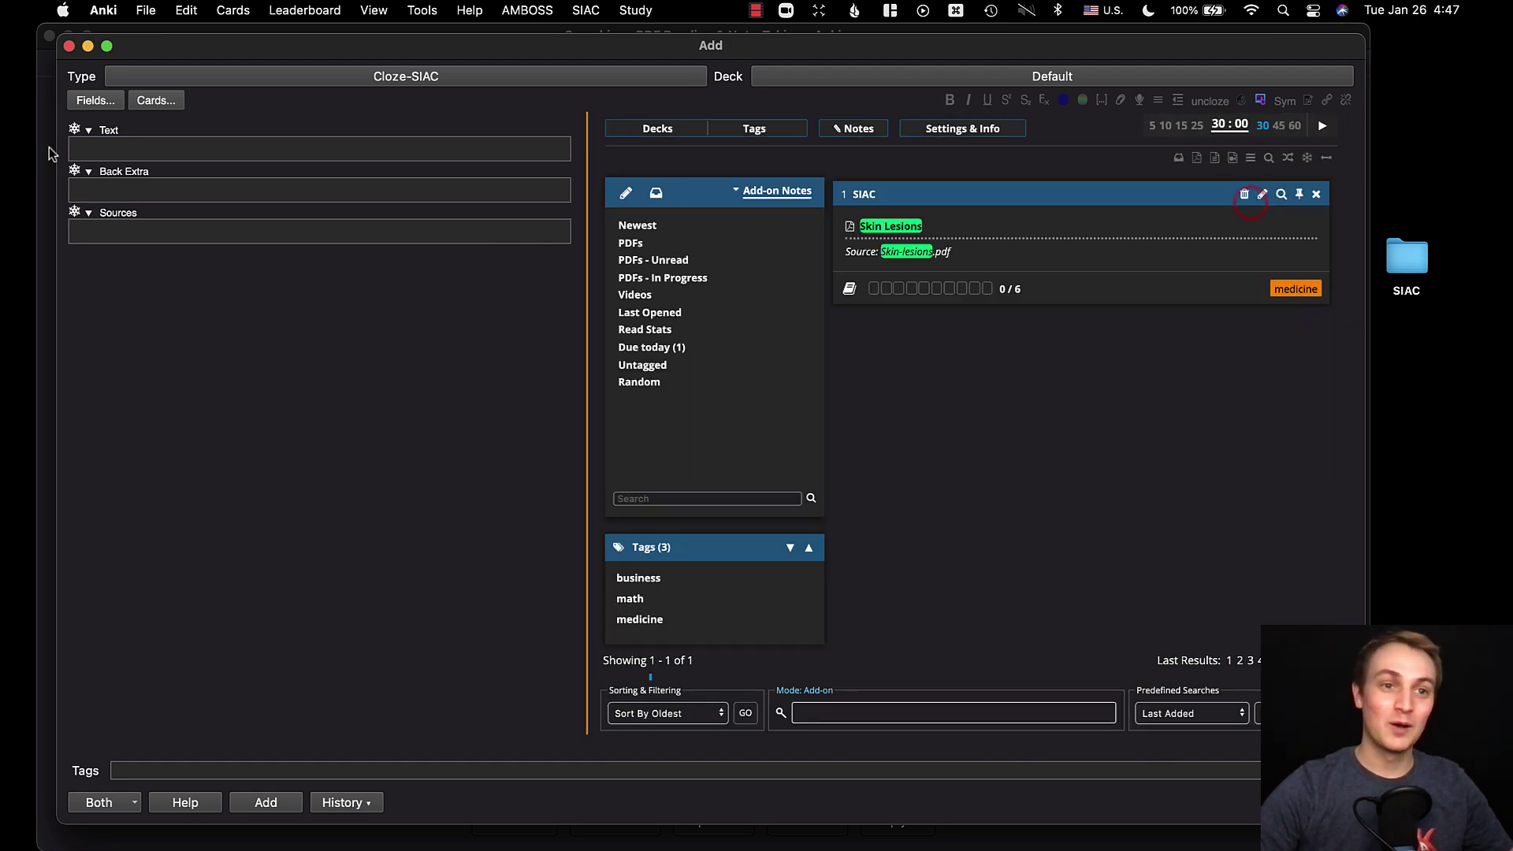
click(68, 46)
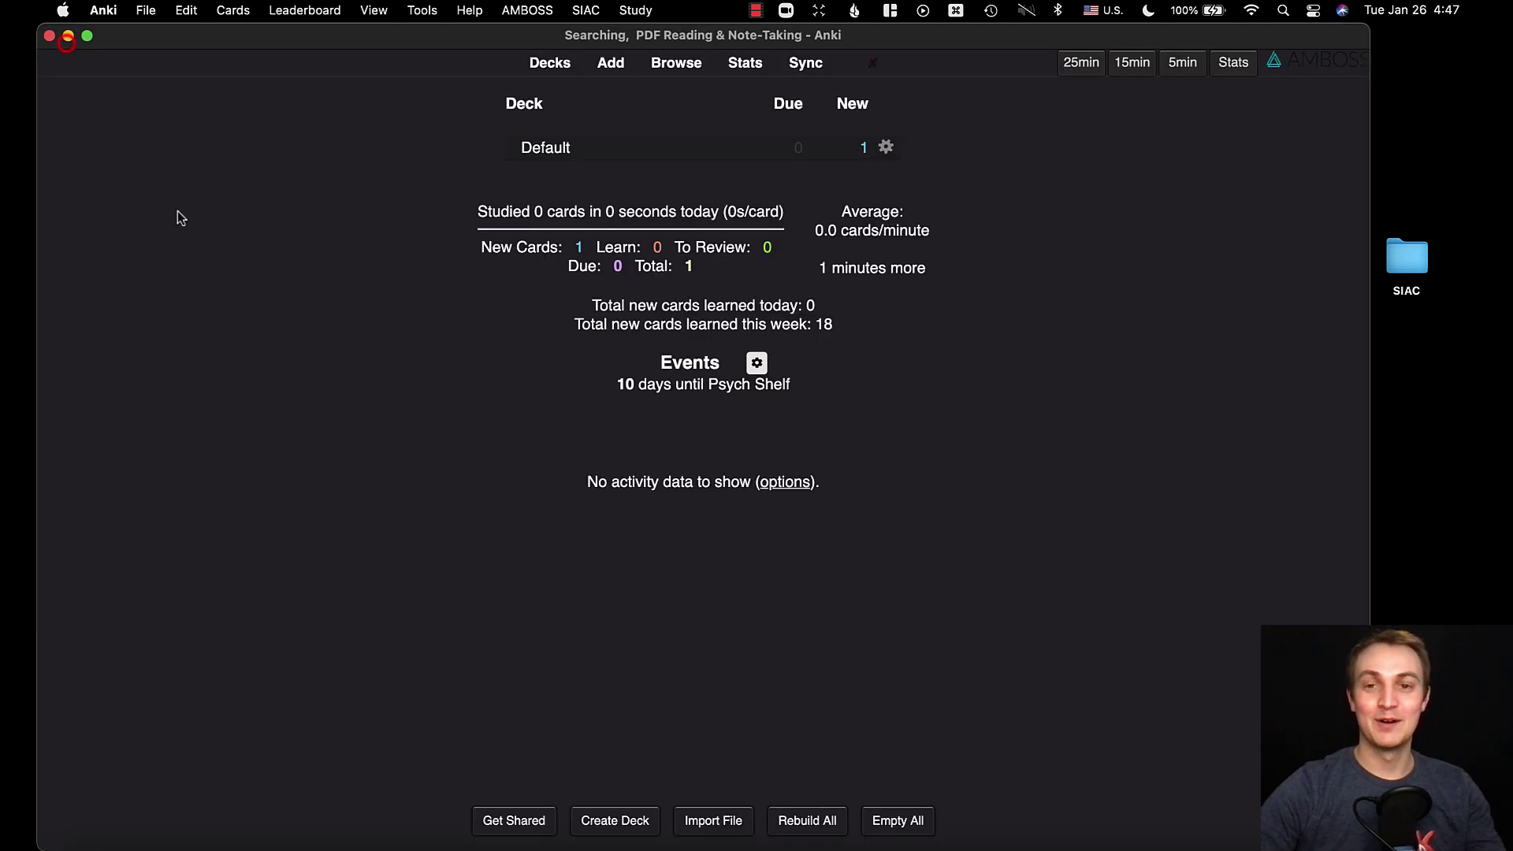
Open Add and cycle the layout through Only Fields, Only Add-on, Autohide, then Show Both
click(614, 67)
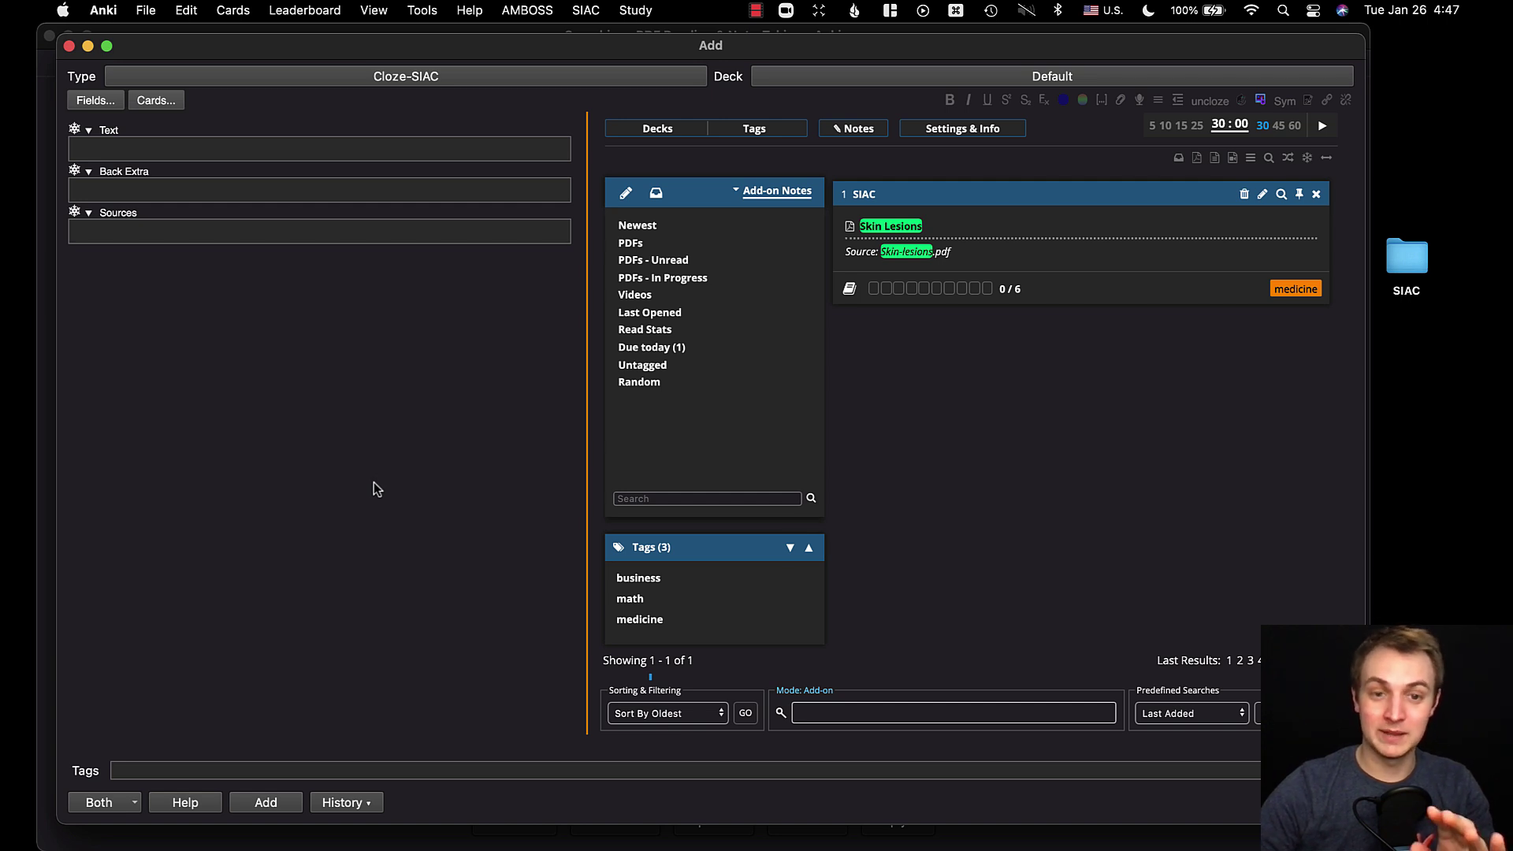
click(123, 801)
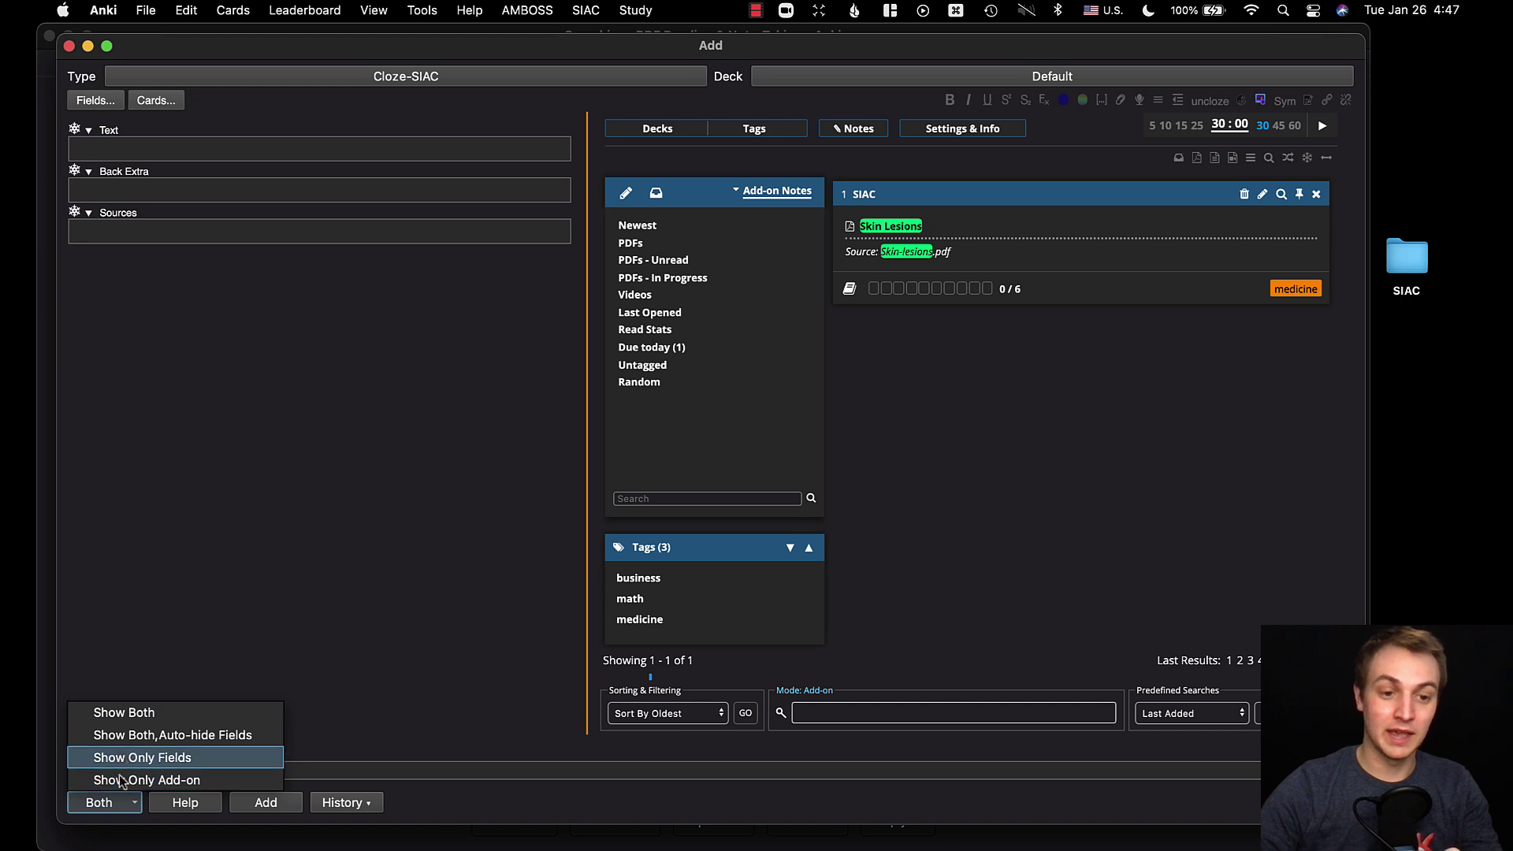
click(118, 757)
click(116, 801)
click(118, 779)
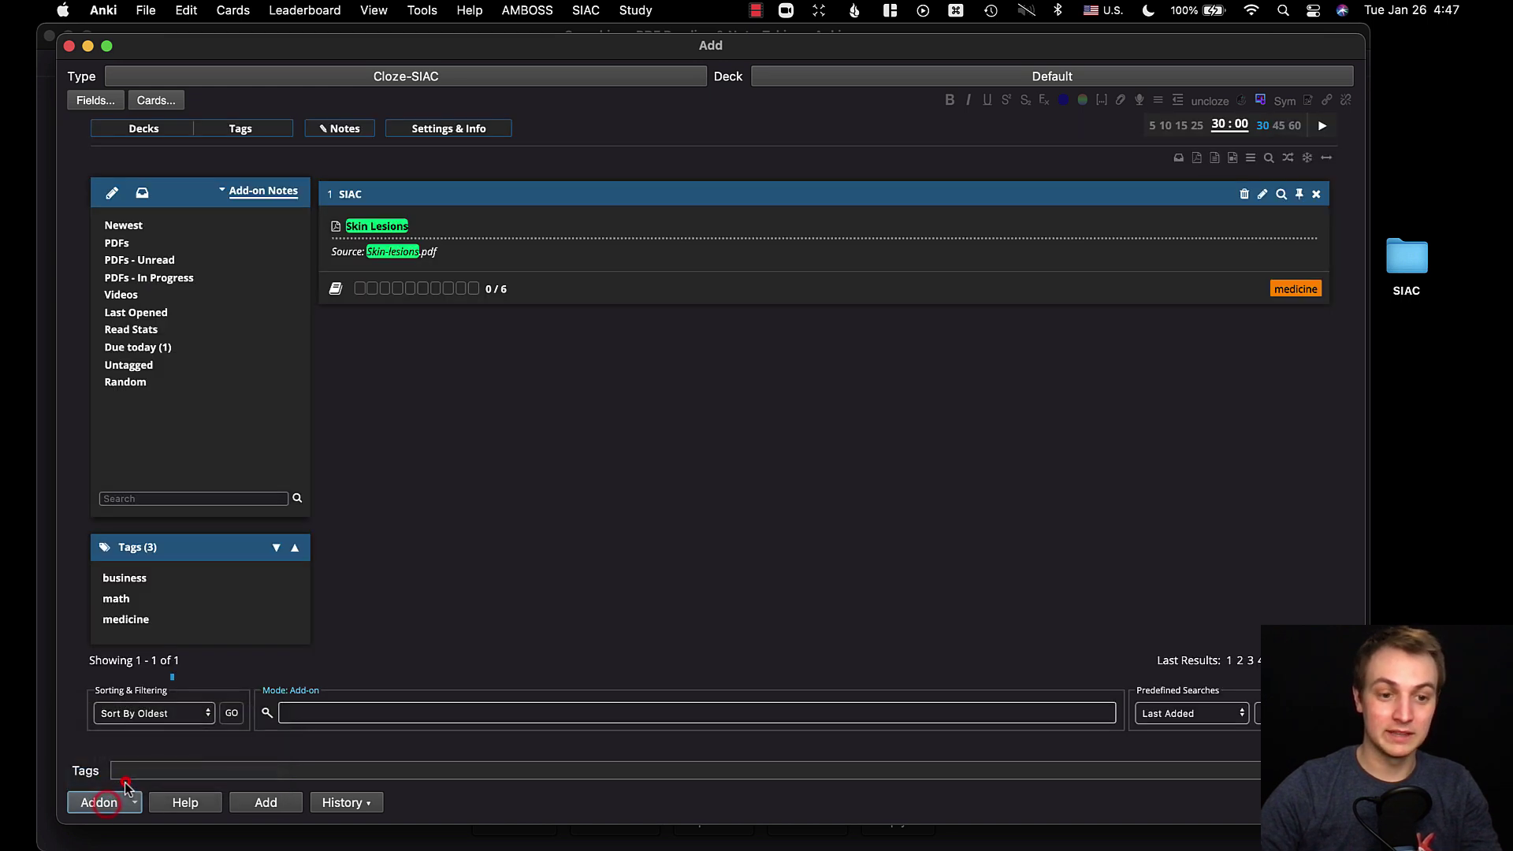
click(104, 802)
click(138, 735)
mouse_move(71, 451)
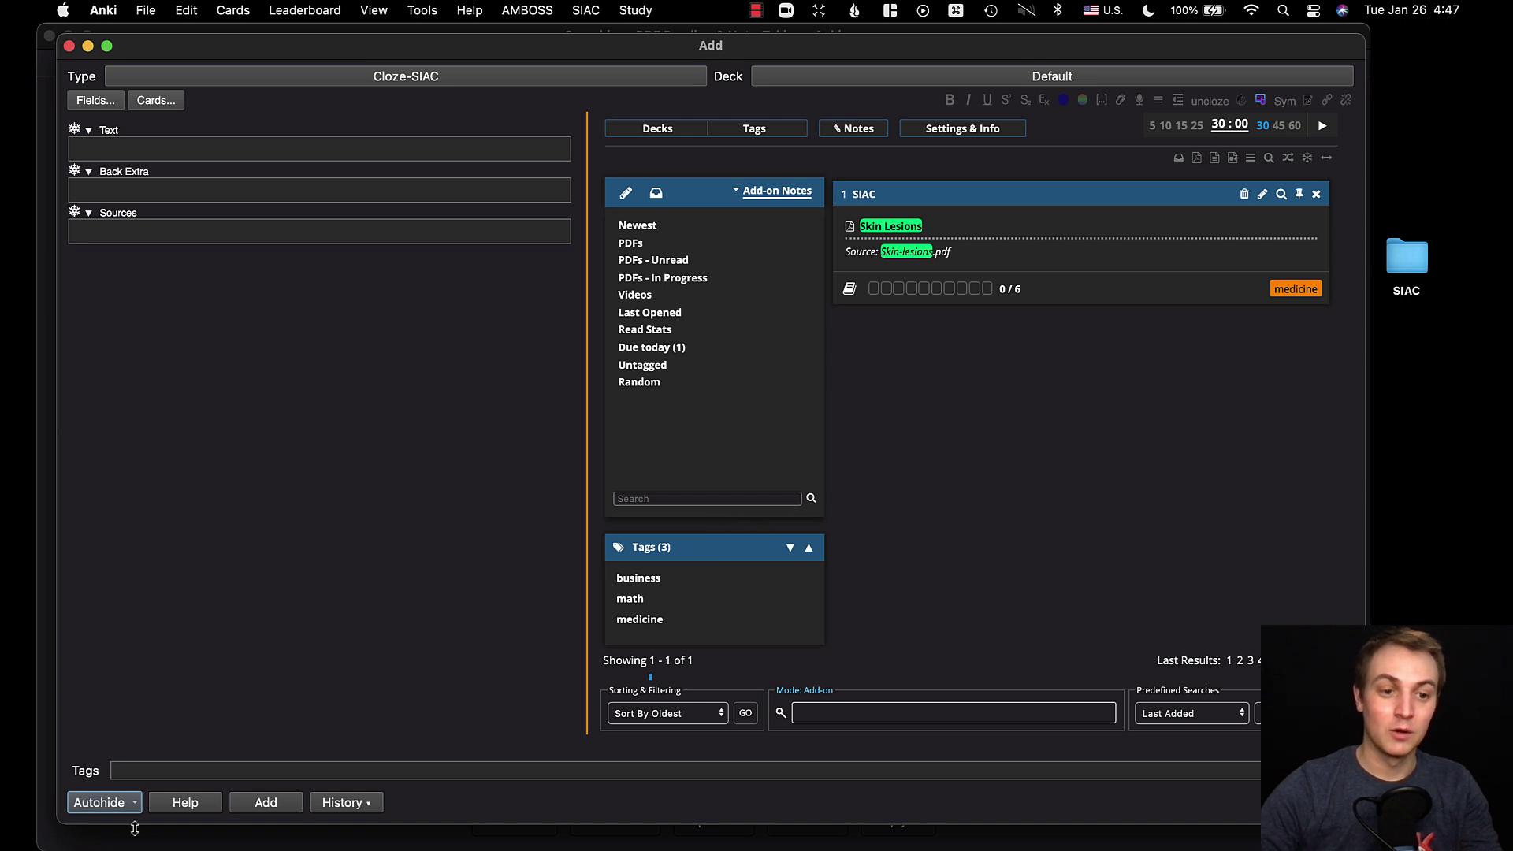
click(103, 802)
click(120, 707)
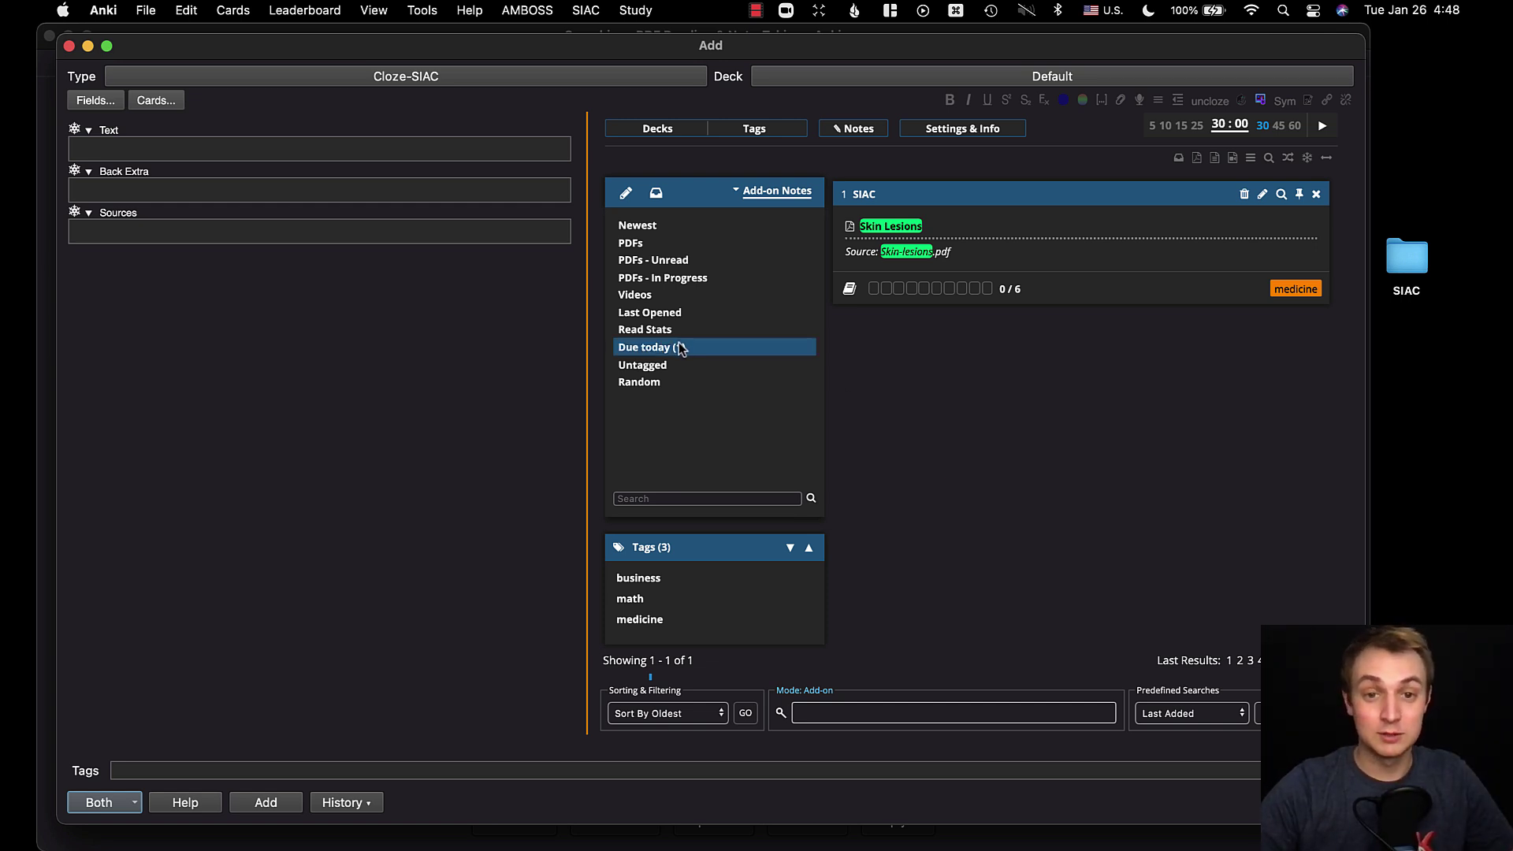
List the PDF notes in the add-on sidebar, scroll them, and open the SIAC Import submenu
click(630, 243)
scroll(1000, 390, down, 3)
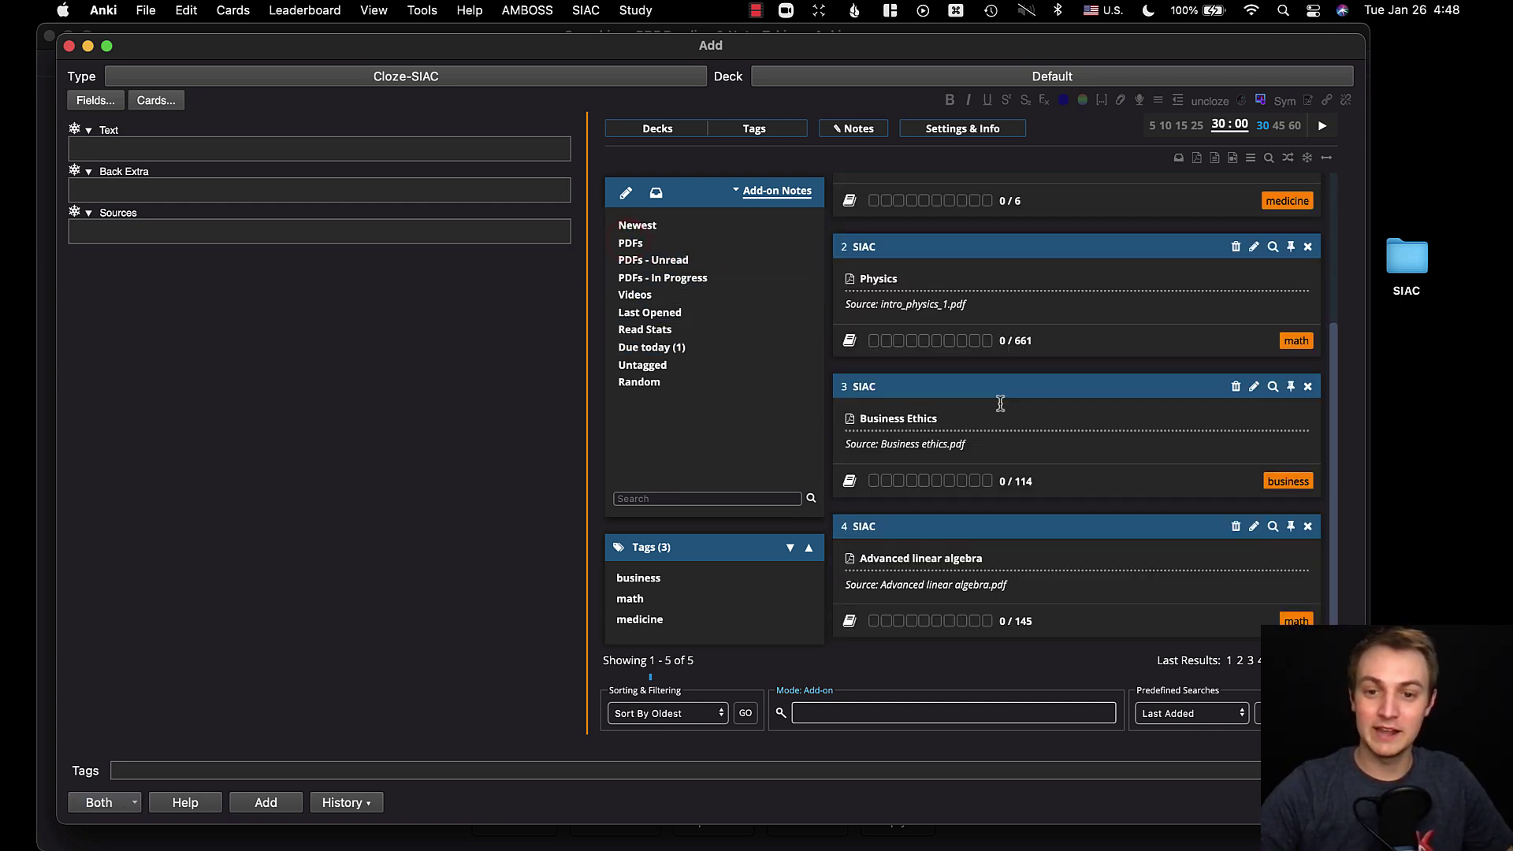
scroll(877, 424, up, 1)
scroll(876, 424, up, 2)
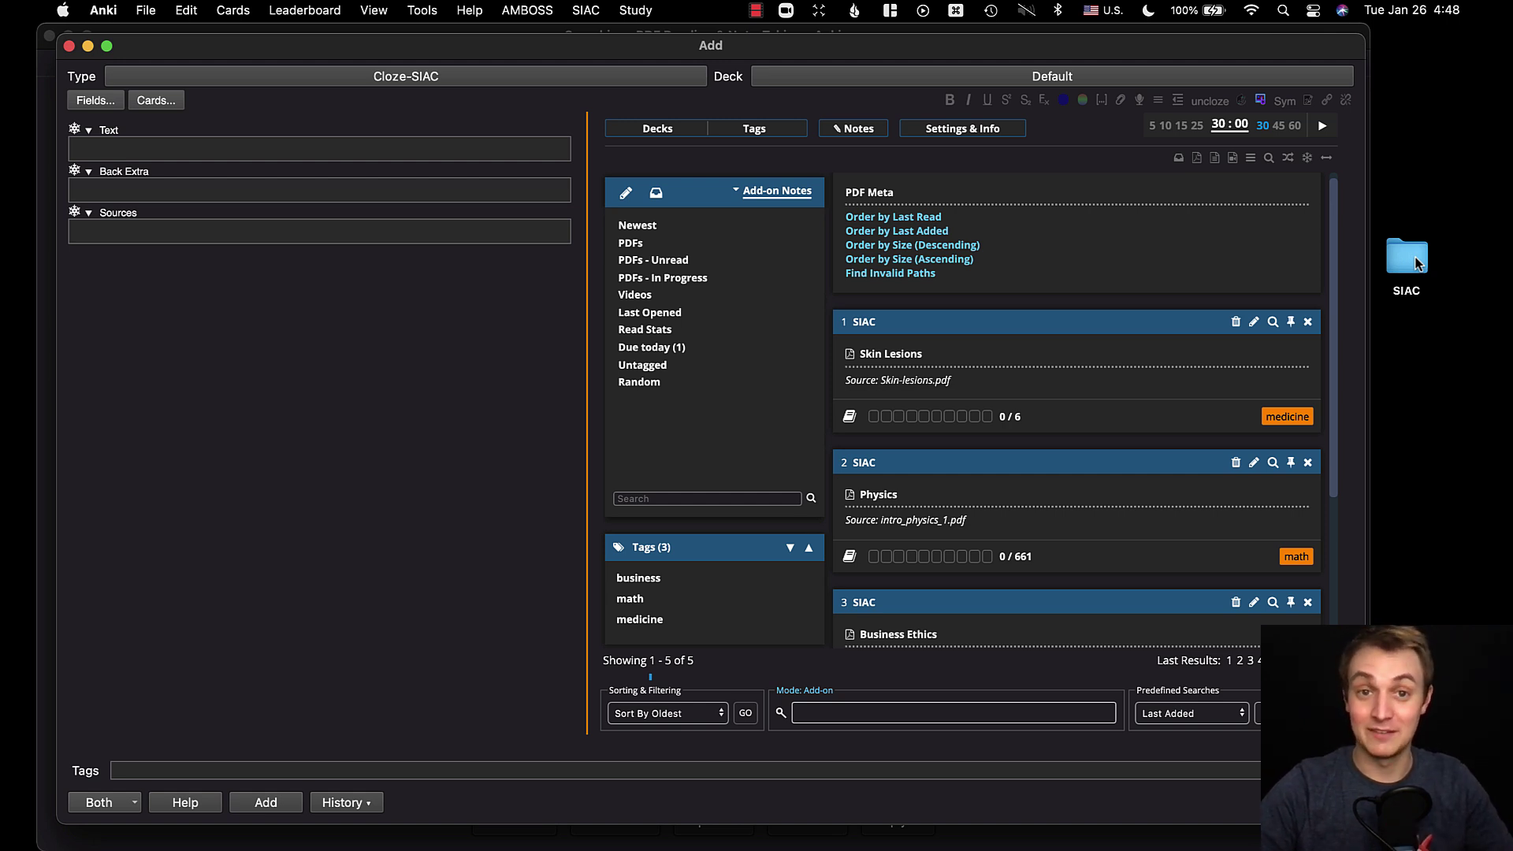
click(585, 11)
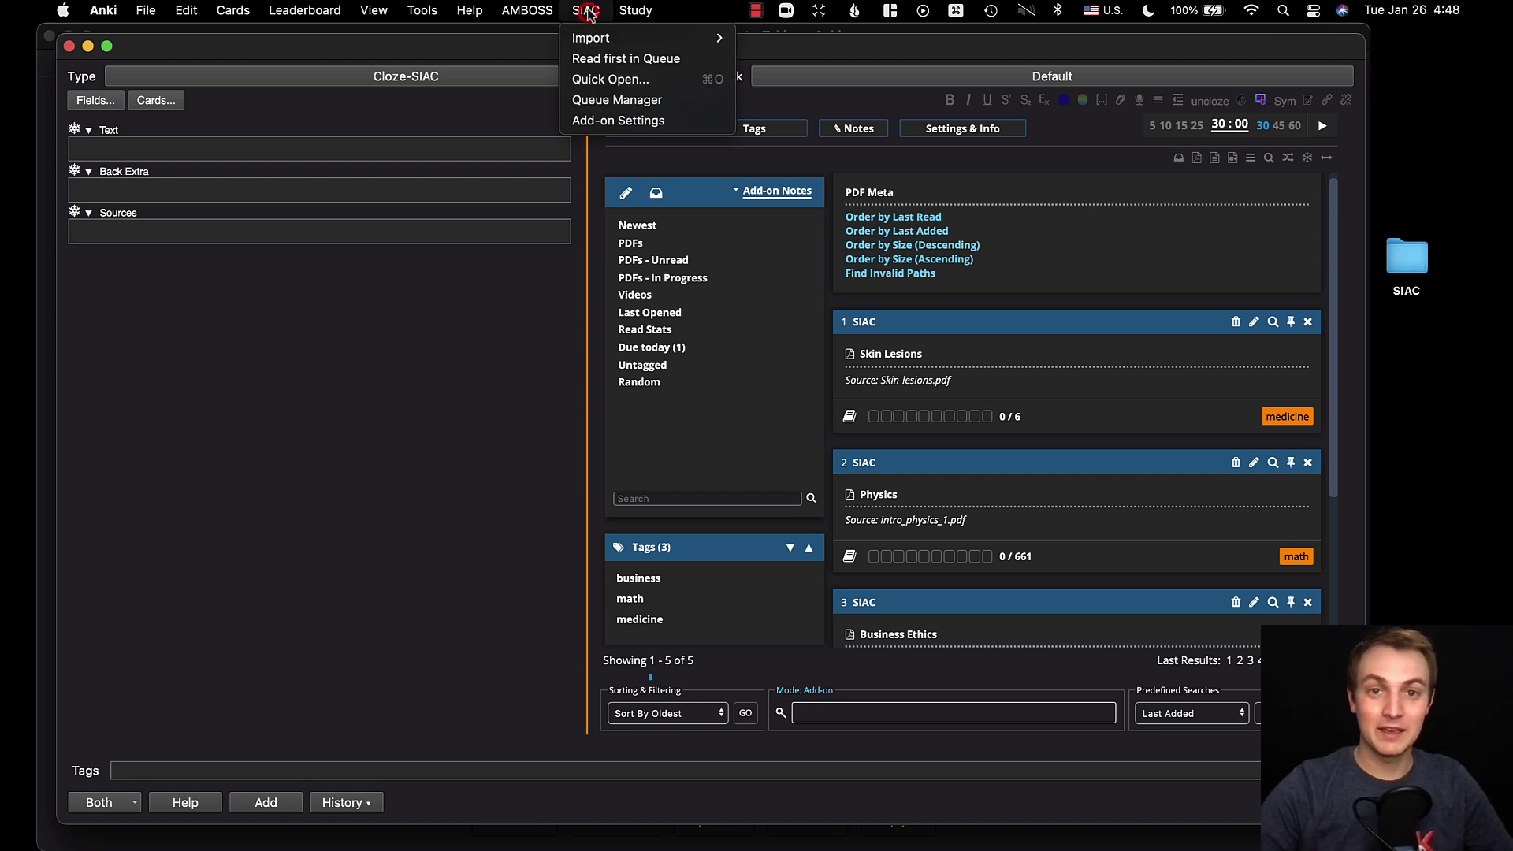
mouse_move(596, 37)
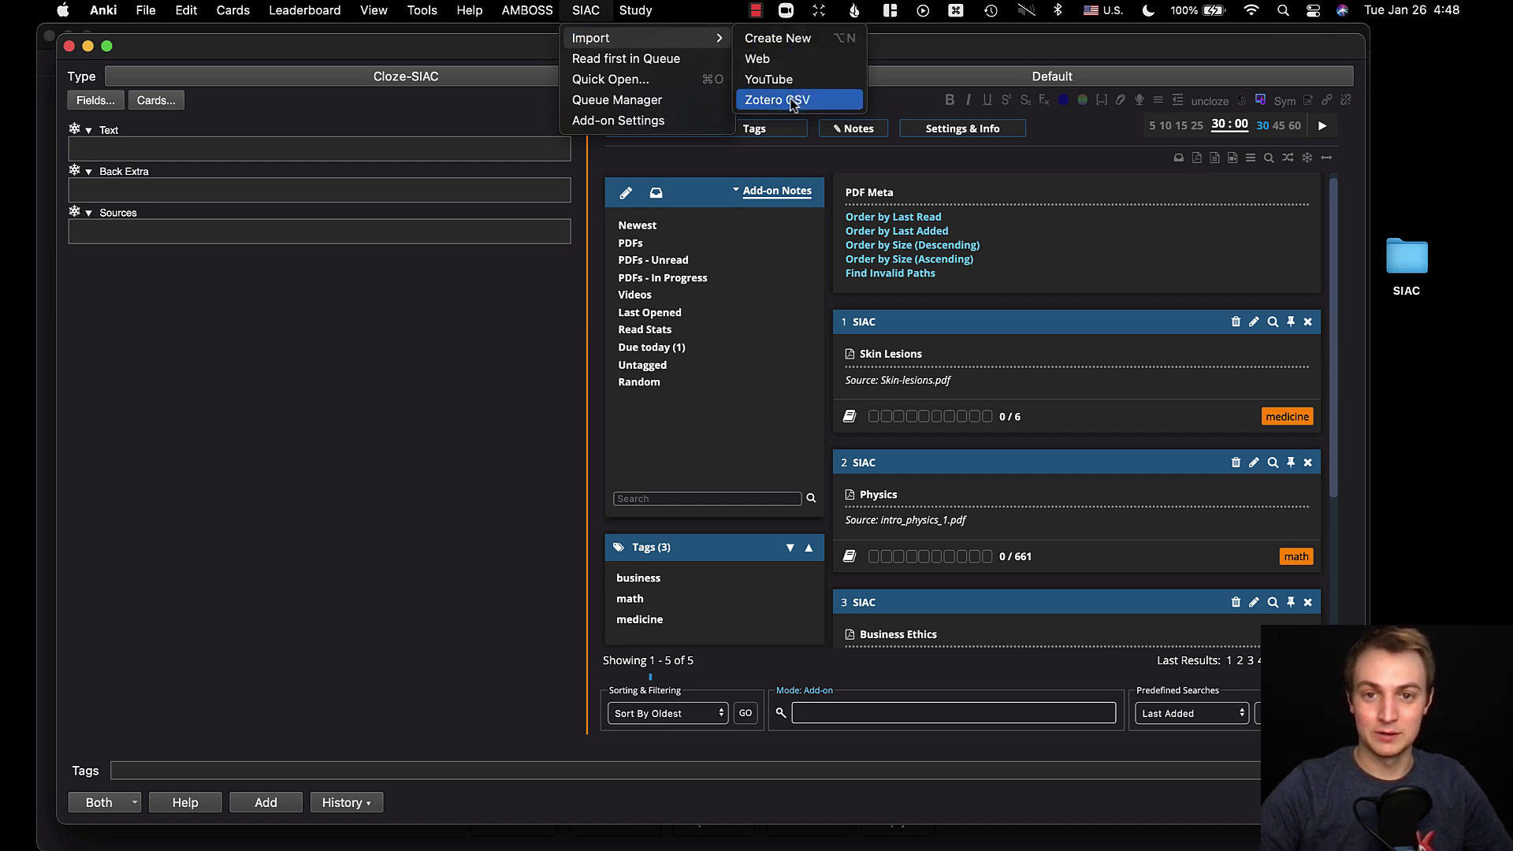
Open the SIAC New Note dialog and try the PDF file picker, cancelling without a file
click(791, 43)
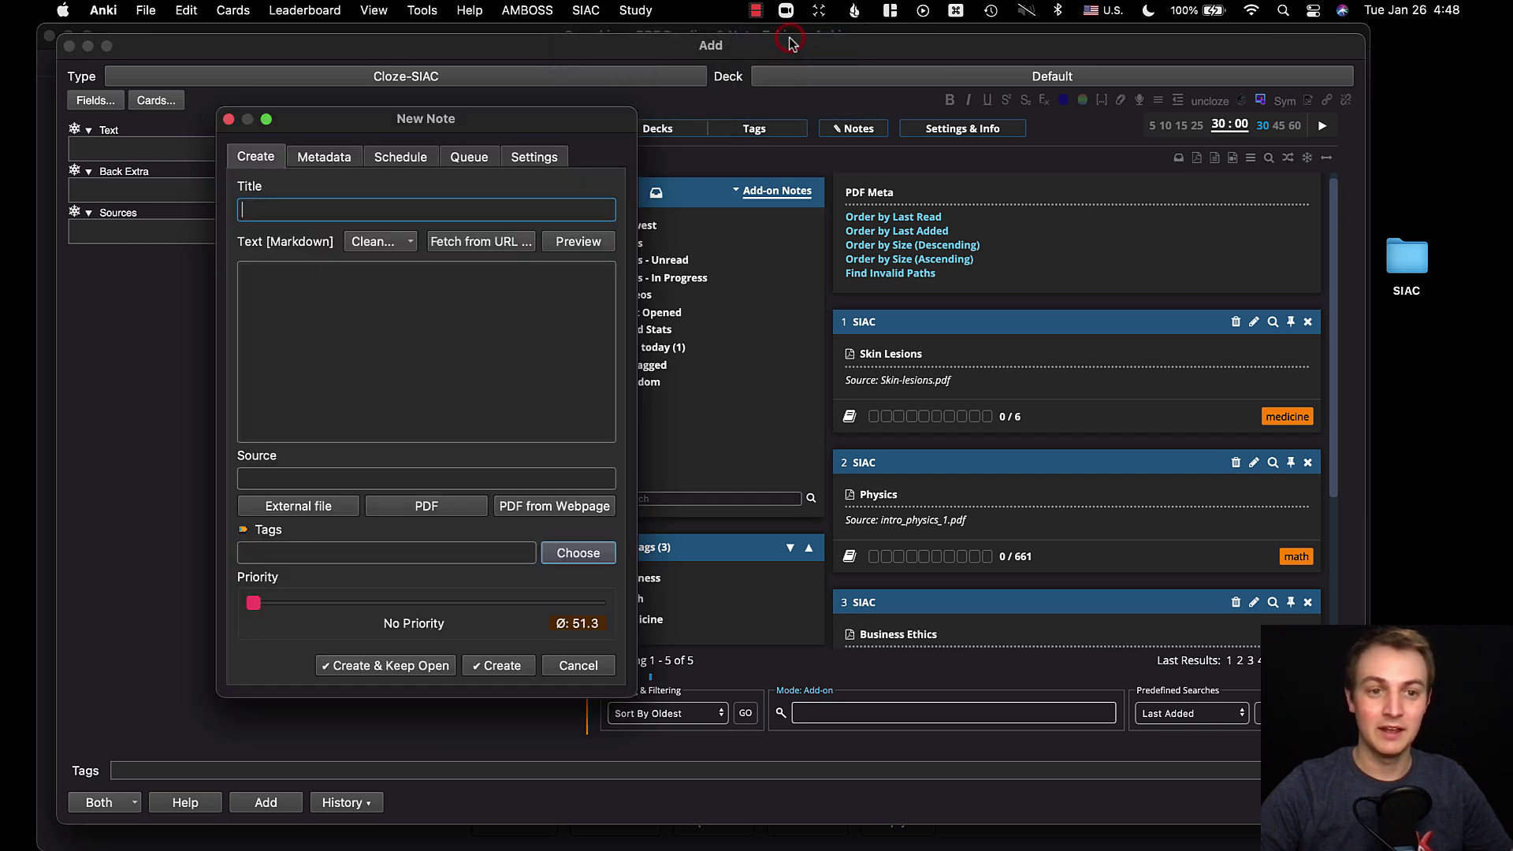
click(433, 508)
click(978, 483)
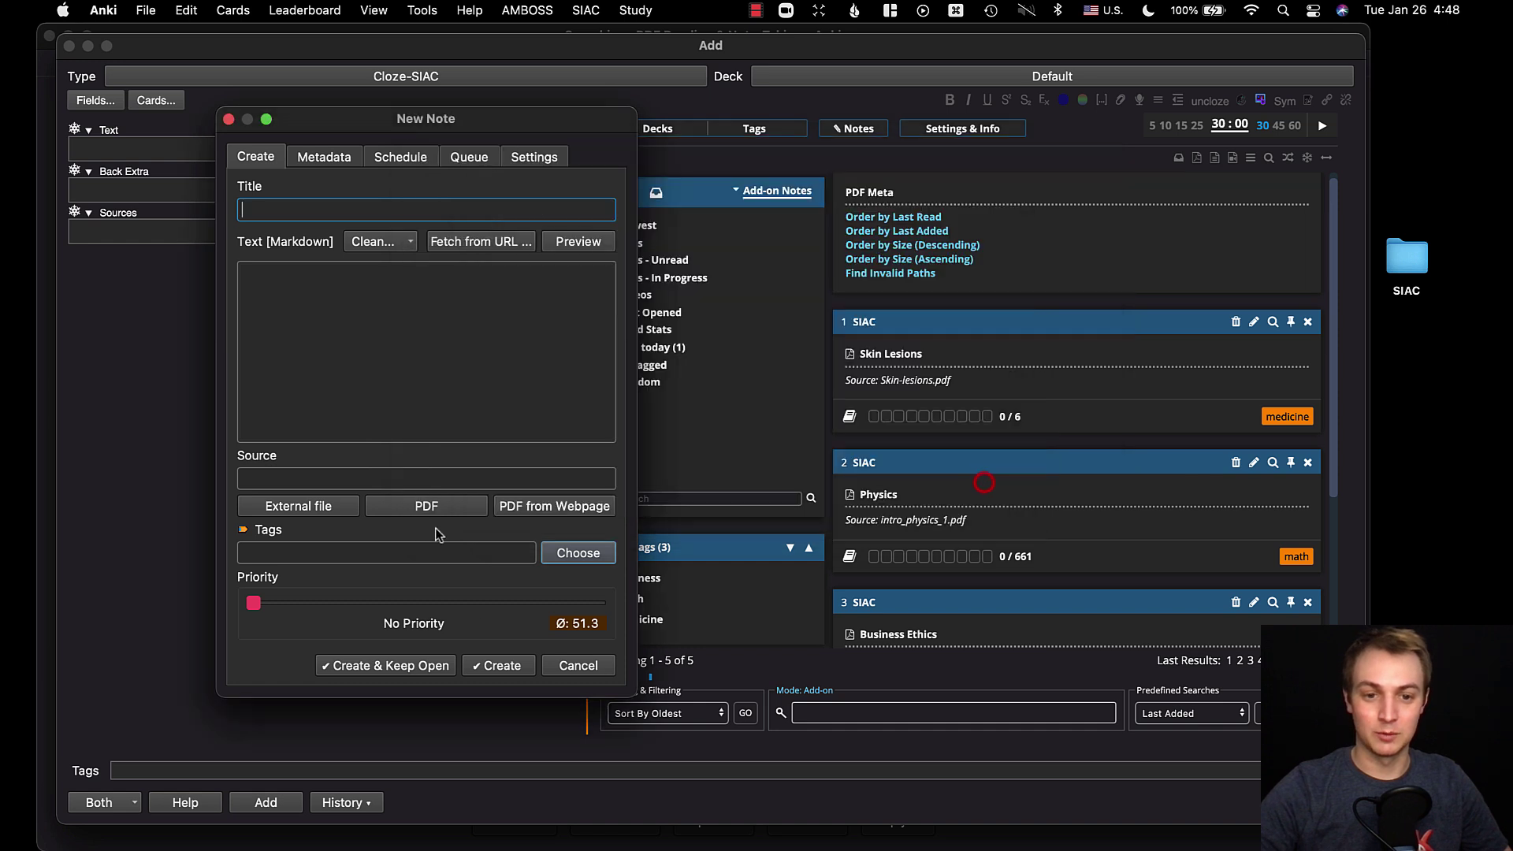
click(593, 663)
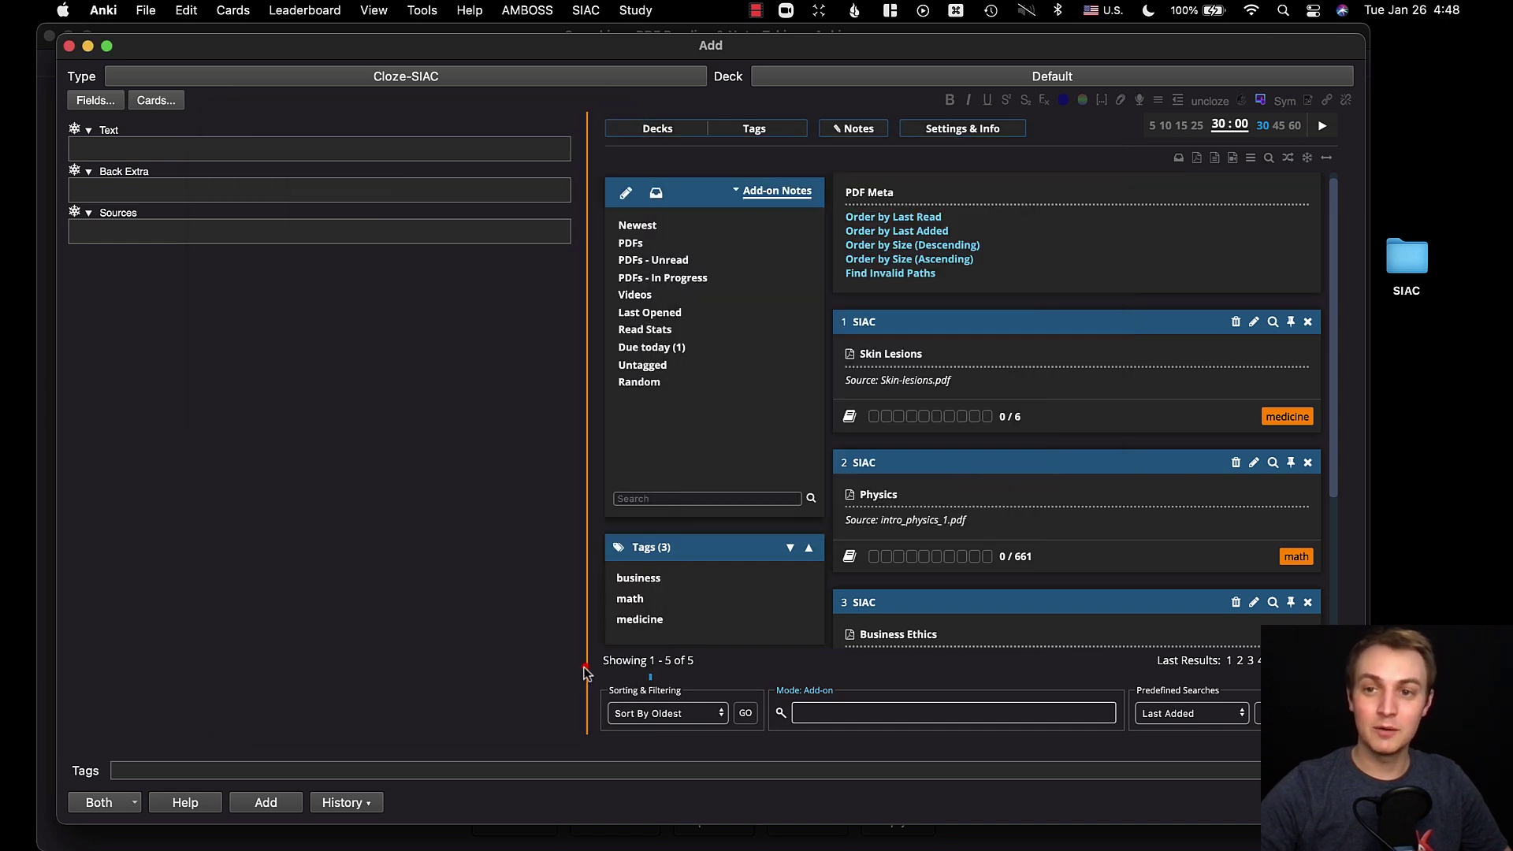
Drag Dermatology Handbook for medical students 2nd Edition 2014.pdf from the SIAC folder into the Source field
double_click(1399, 268)
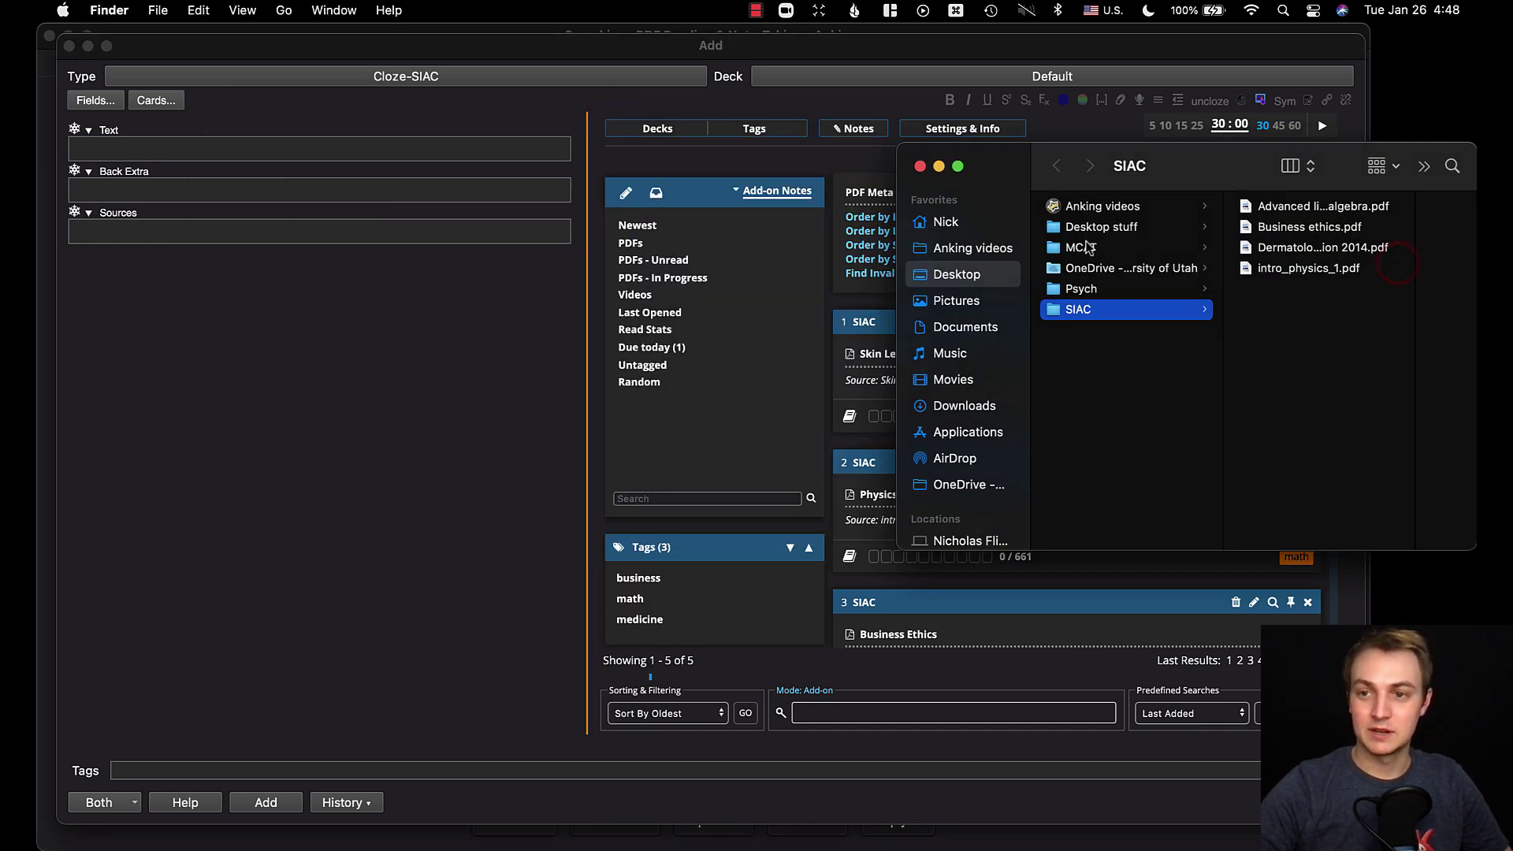
click(1308, 249)
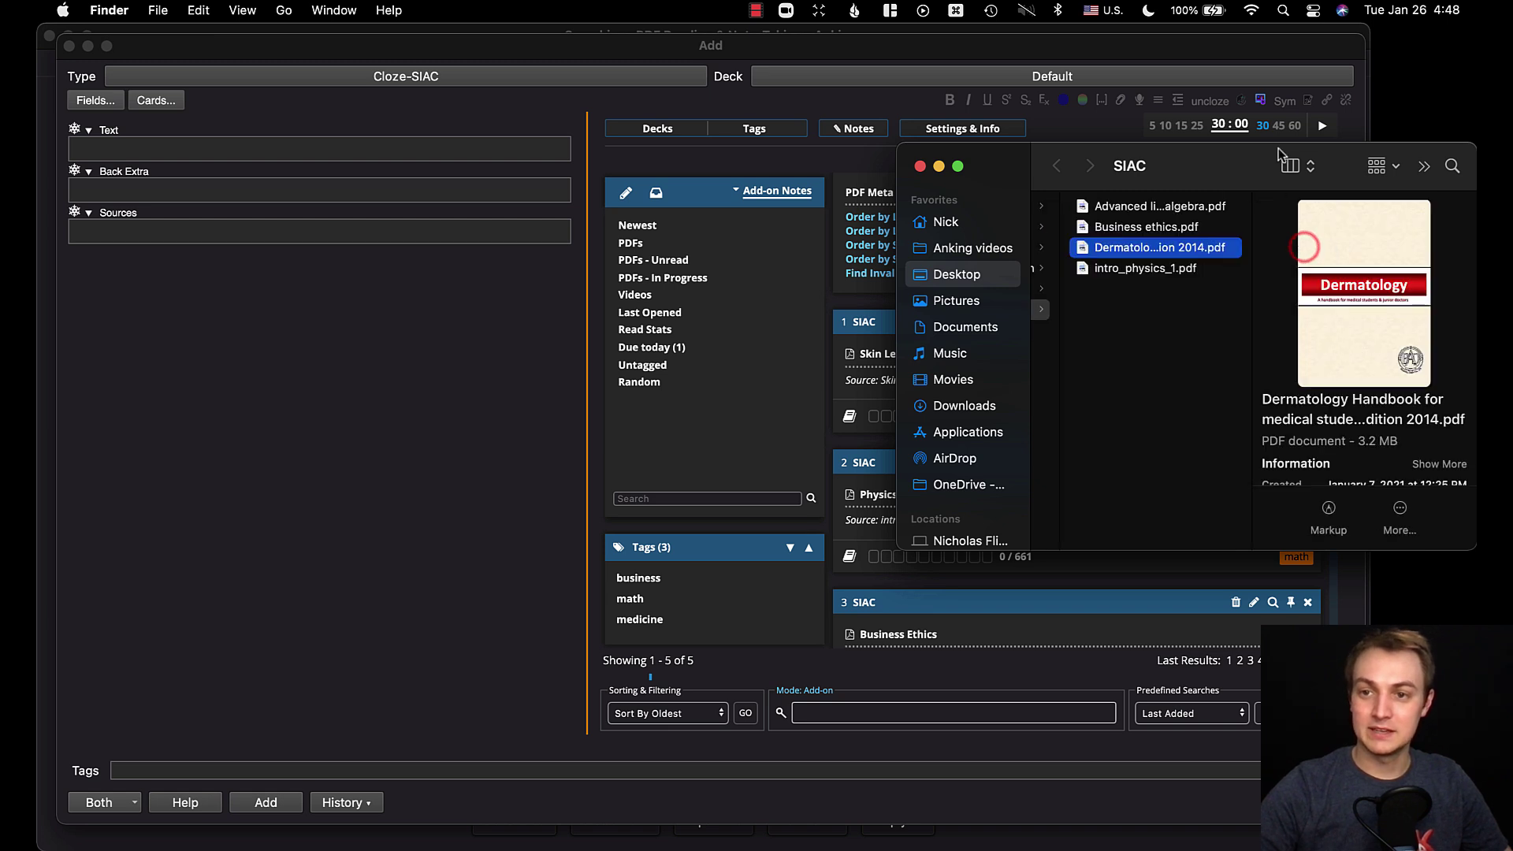
drag(1228, 172, 1363, 163)
drag(1322, 243, 928, 321)
click(497, 120)
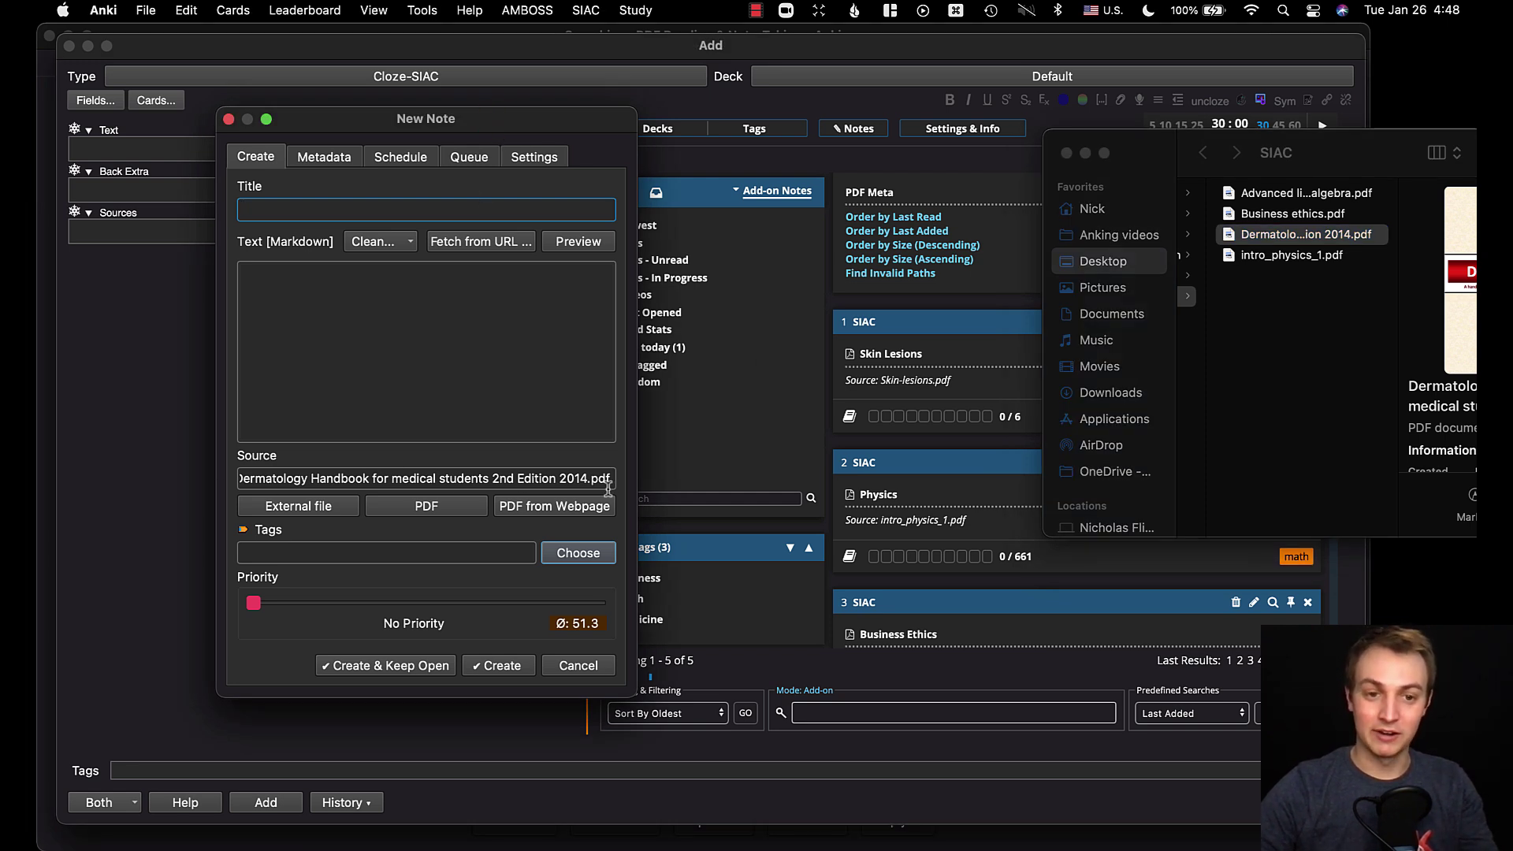
Title the note Dermatology Handbook, tag it medicine, and set priority to Very high (99)
click(283, 210)
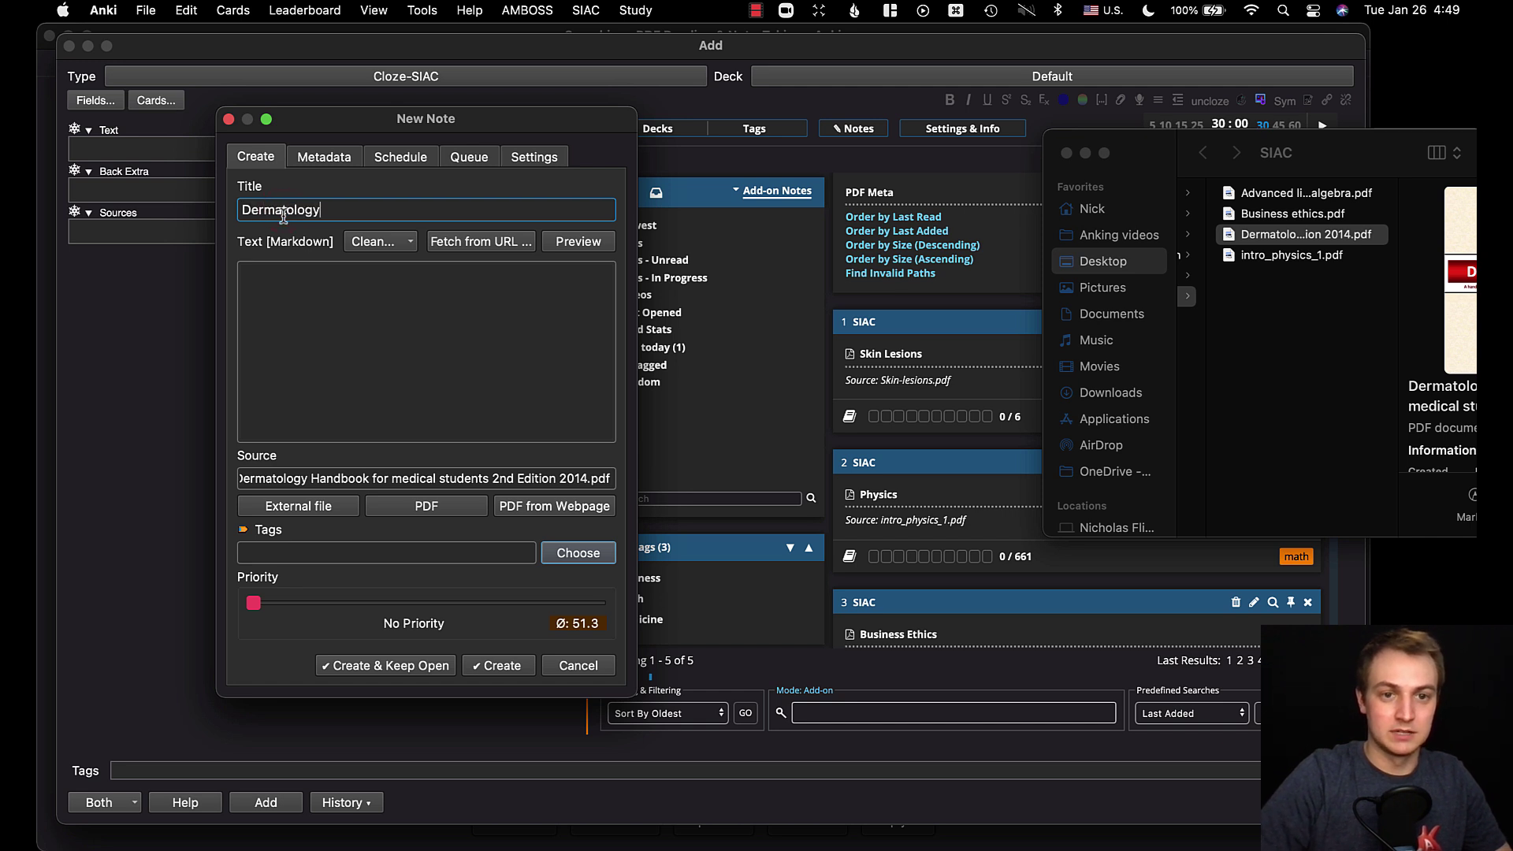
text(book)
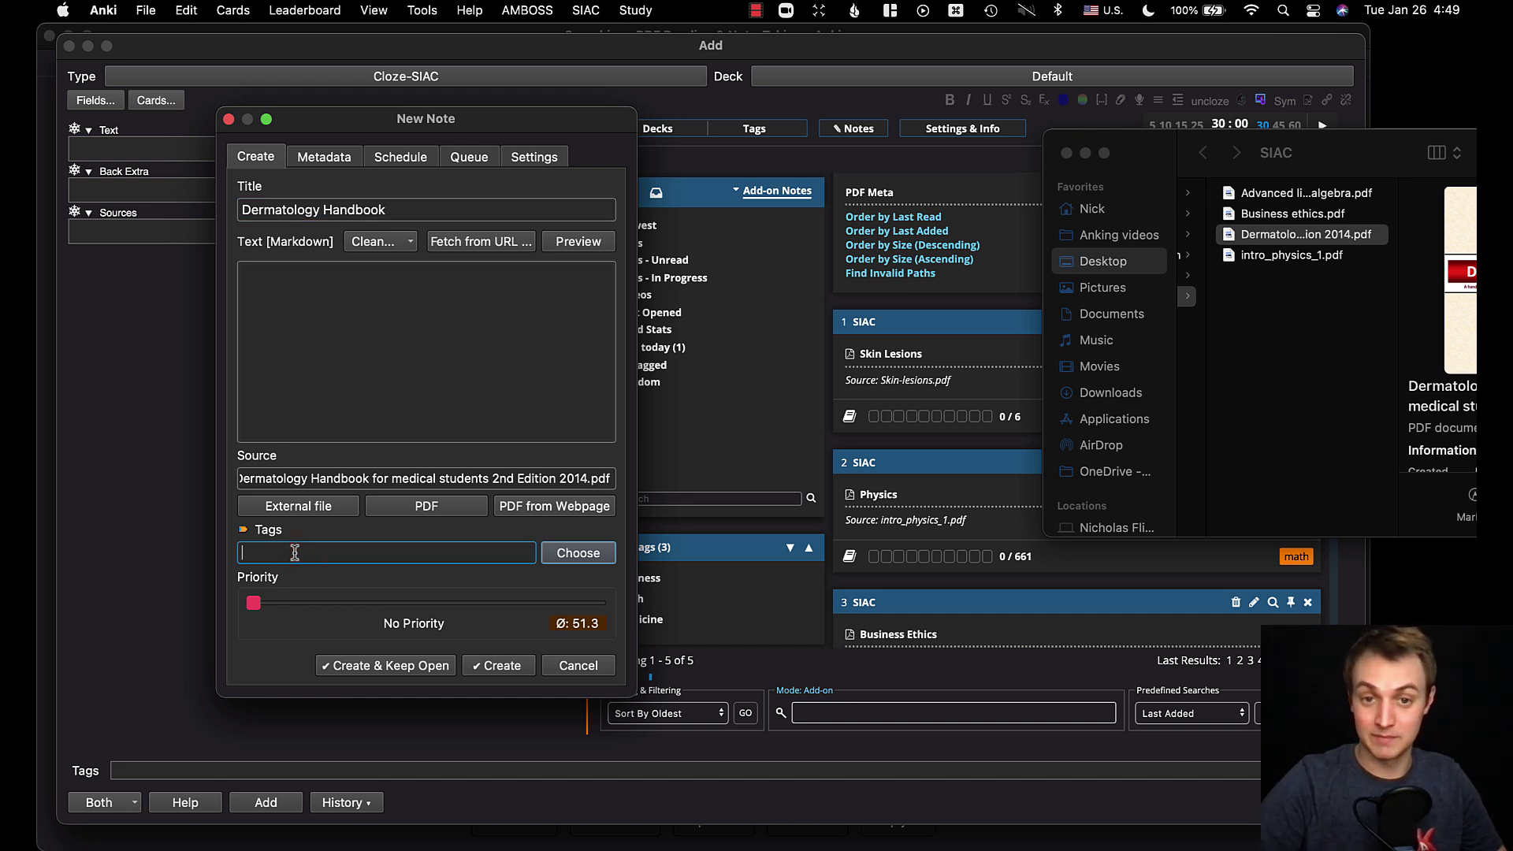
click(295, 552)
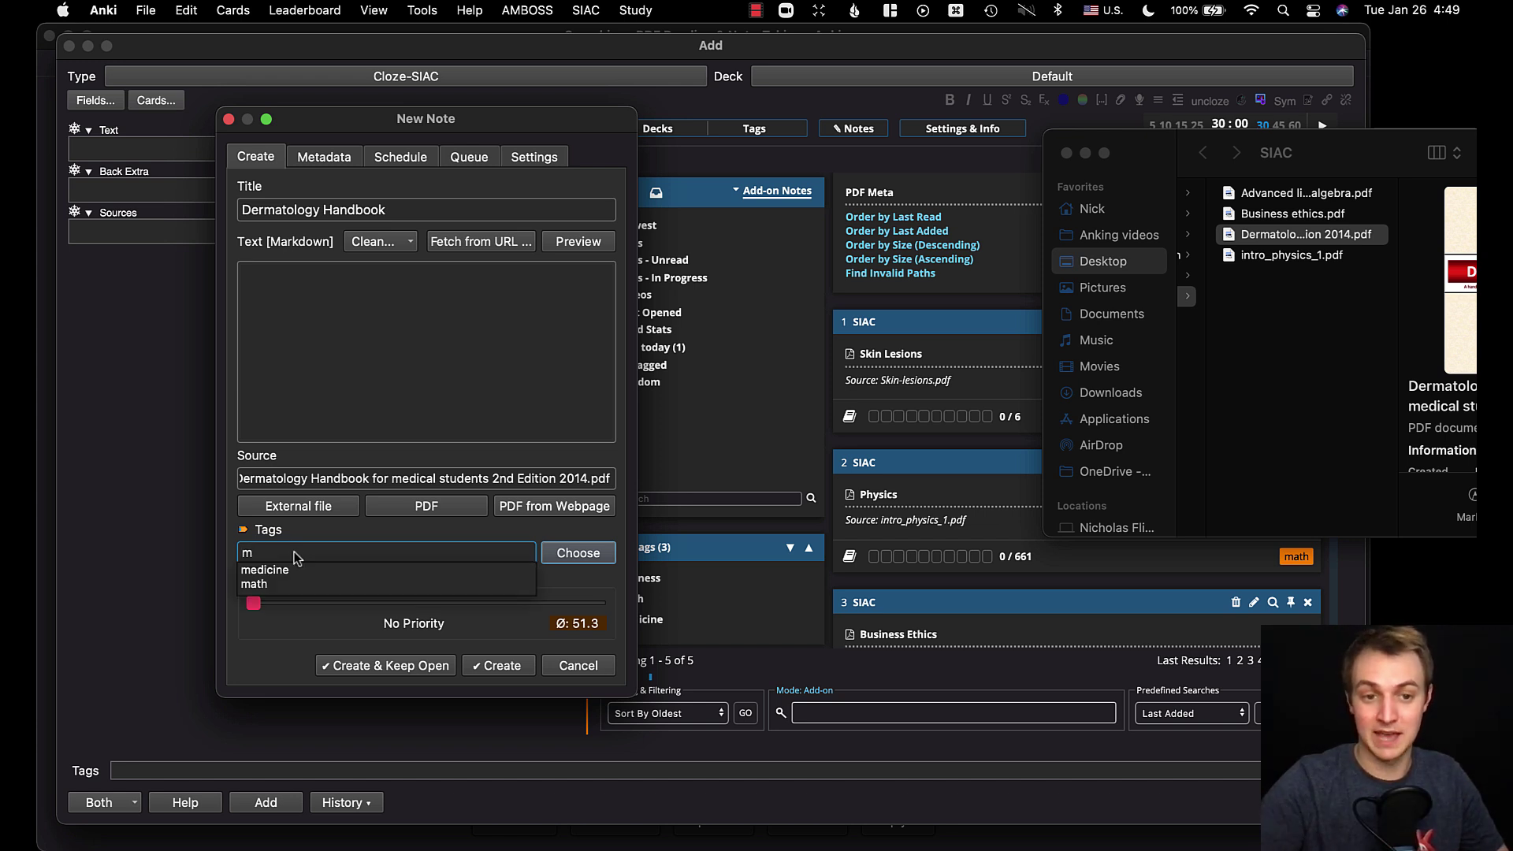
key(Down)
key(Return)
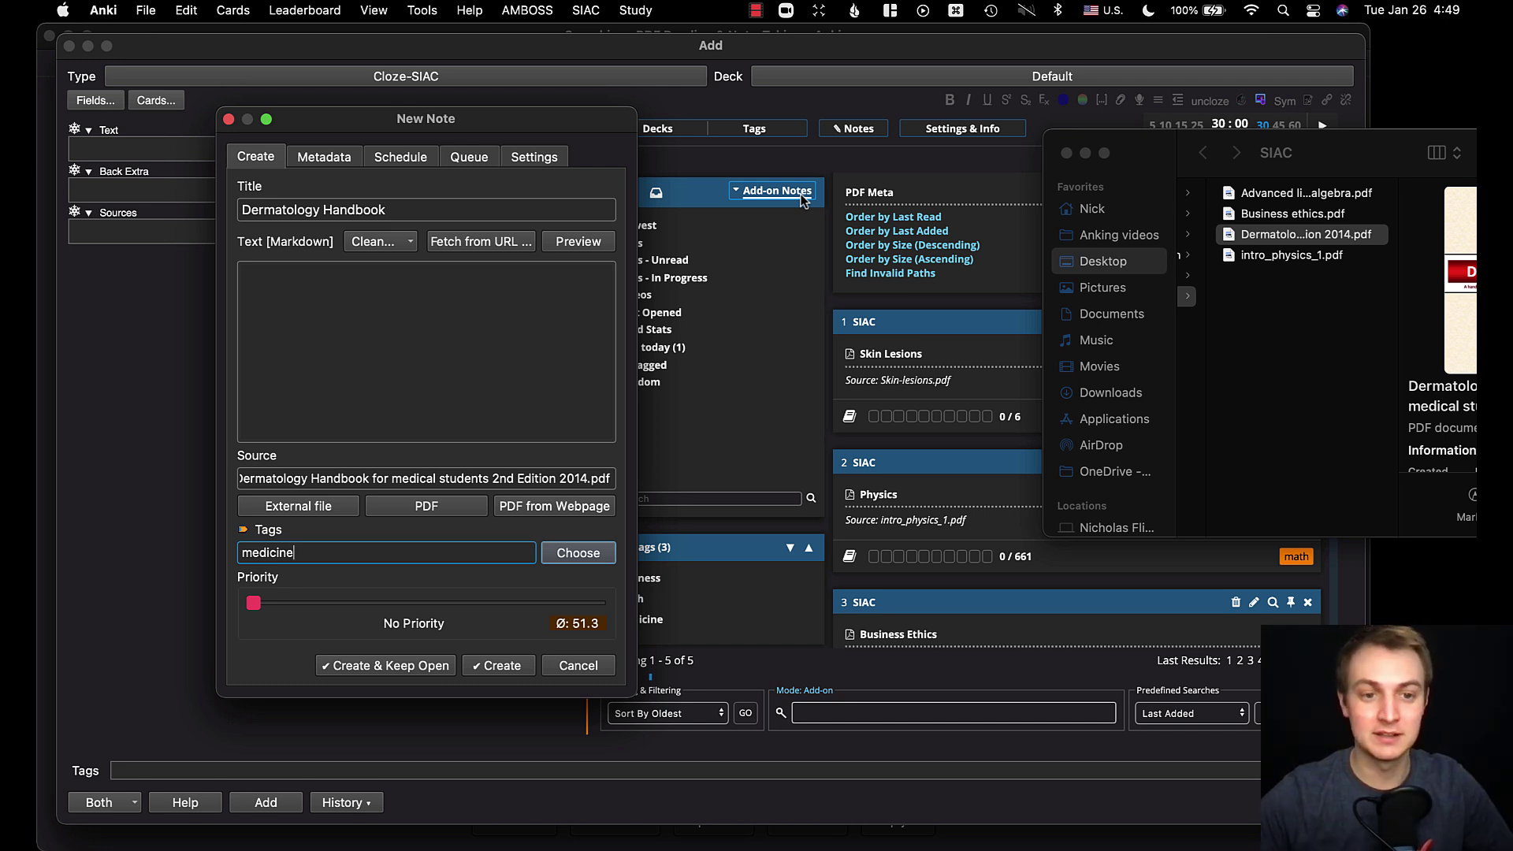
drag(252, 604, 606, 604)
Set the note to show on weekdays Monday, Tuesday, Wednesday, Thursday and Friday
click(323, 160)
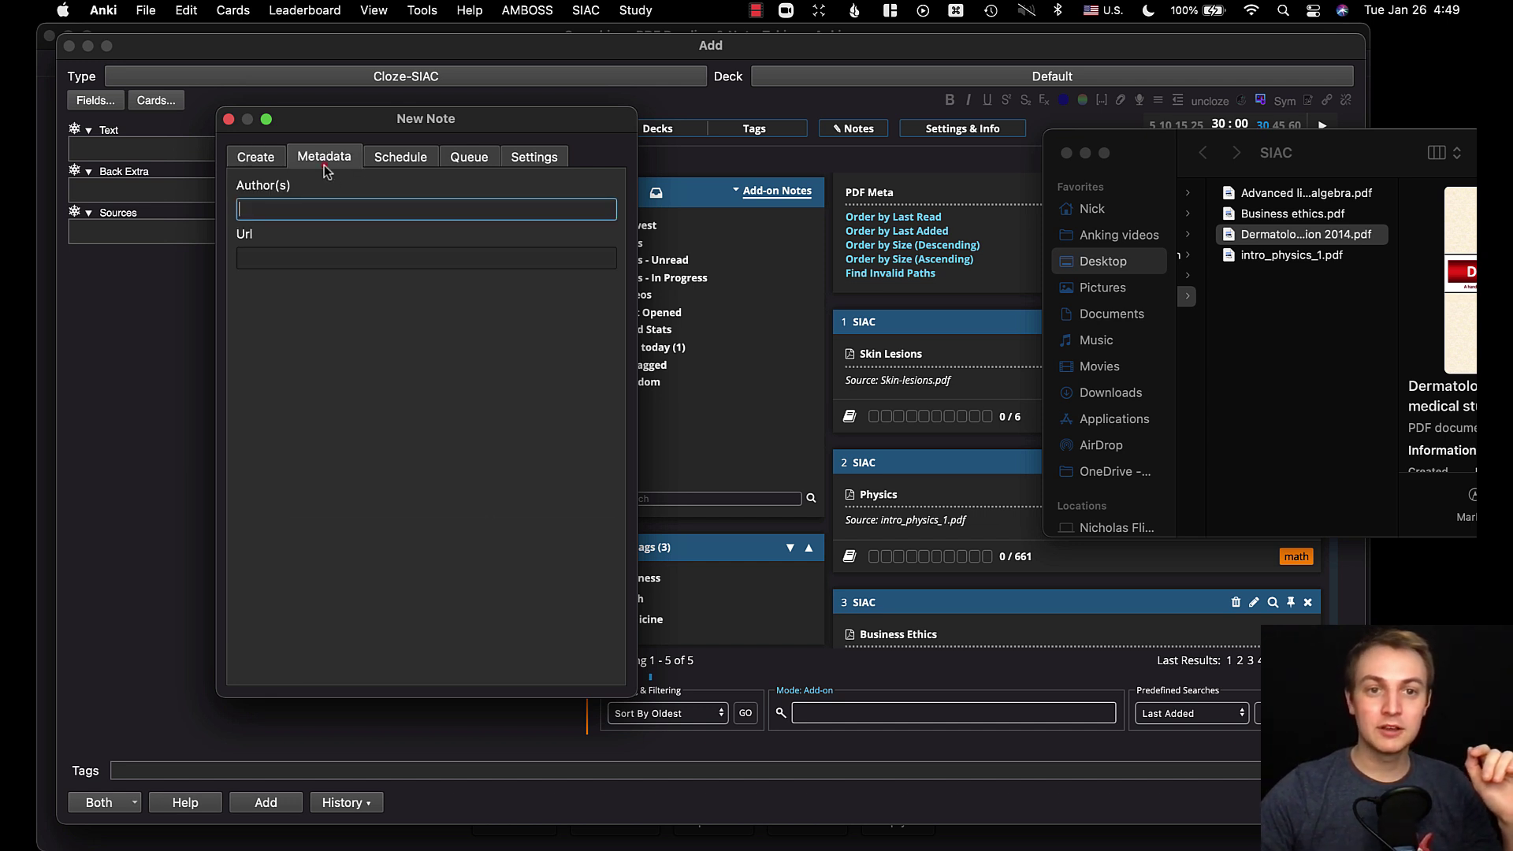
click(399, 158)
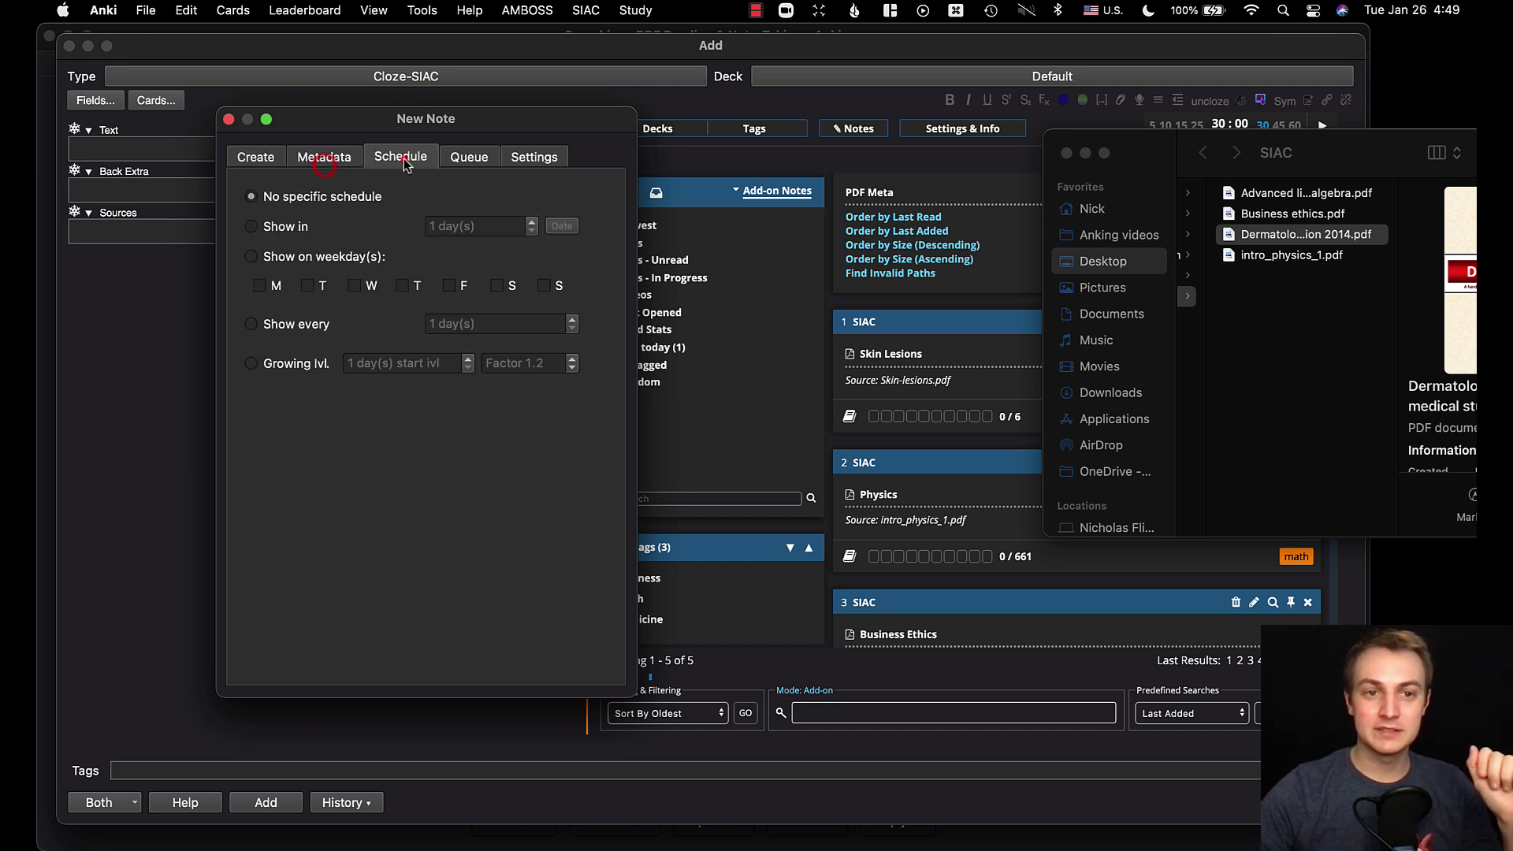
click(251, 257)
click(272, 286)
click(308, 286)
click(354, 286)
click(406, 287)
click(450, 287)
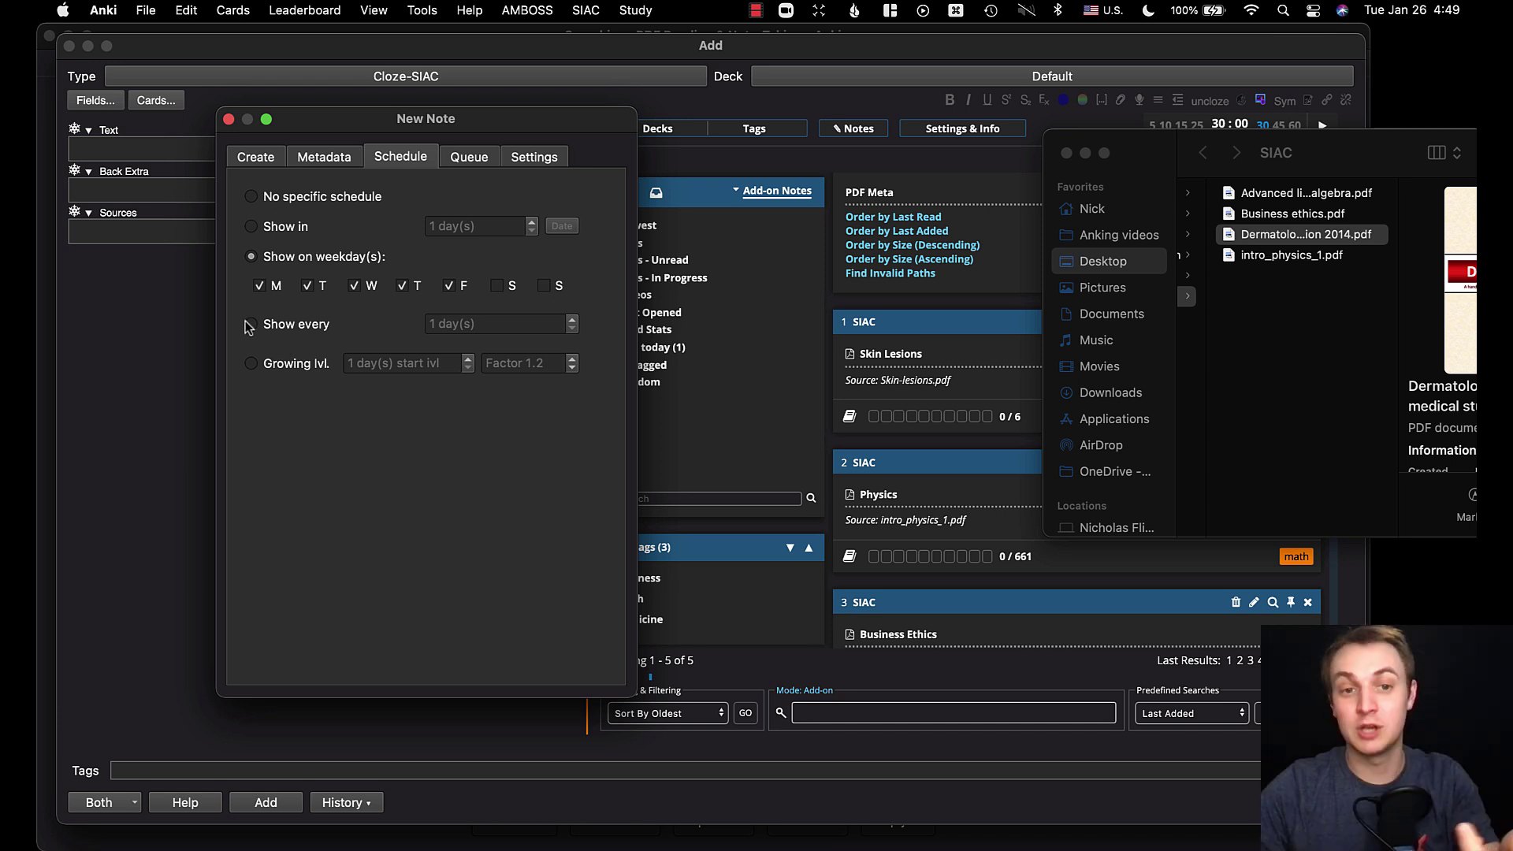
Glance at the Queue and Settings pages, then return to the Create page
click(482, 156)
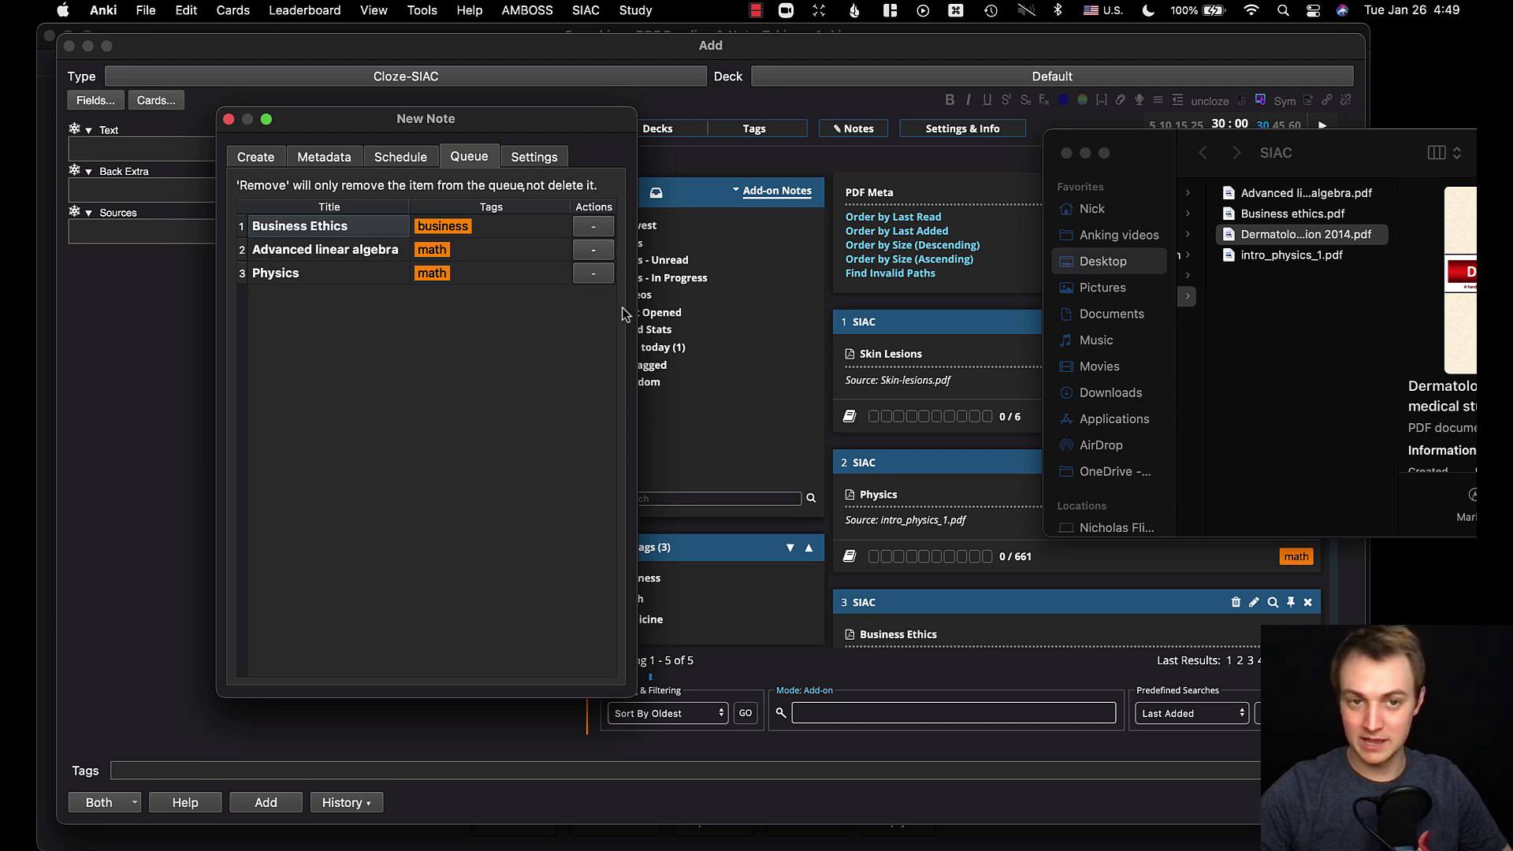
click(517, 159)
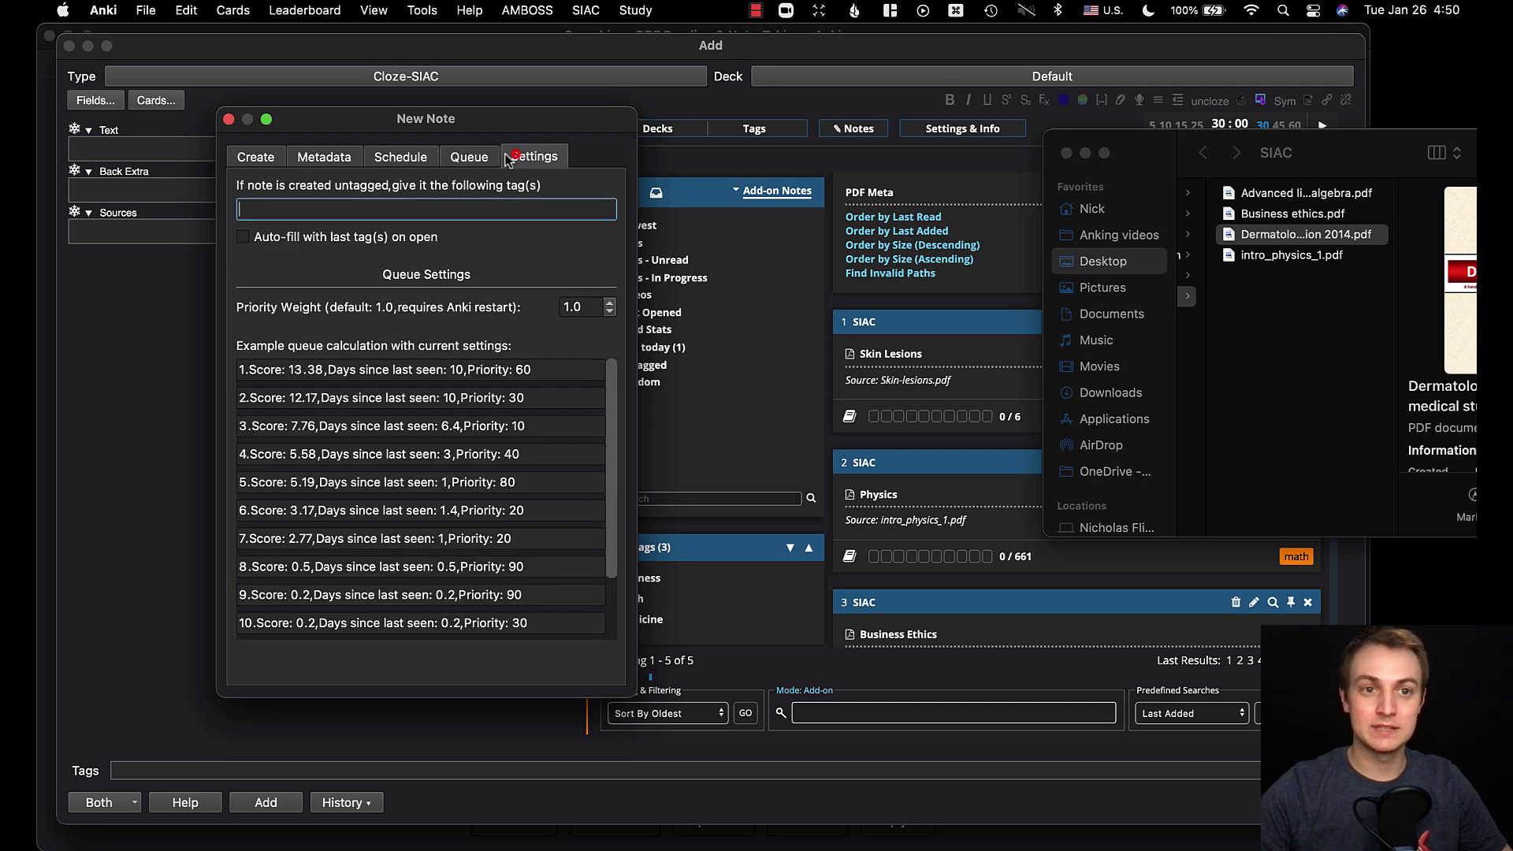
click(265, 158)
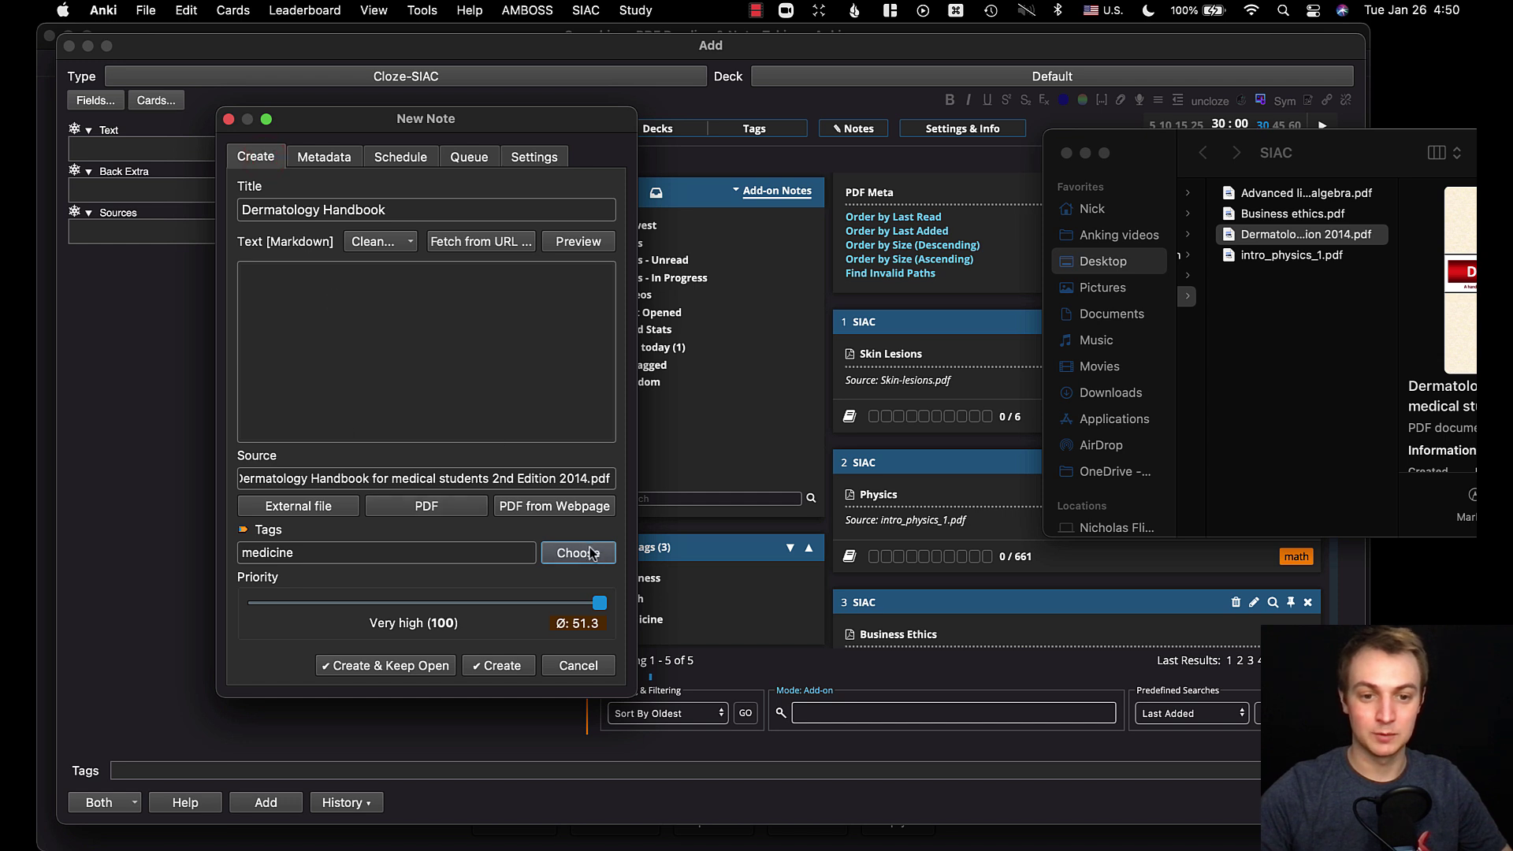
Create the Dermatology Handbook note and close the Finder window
click(485, 664)
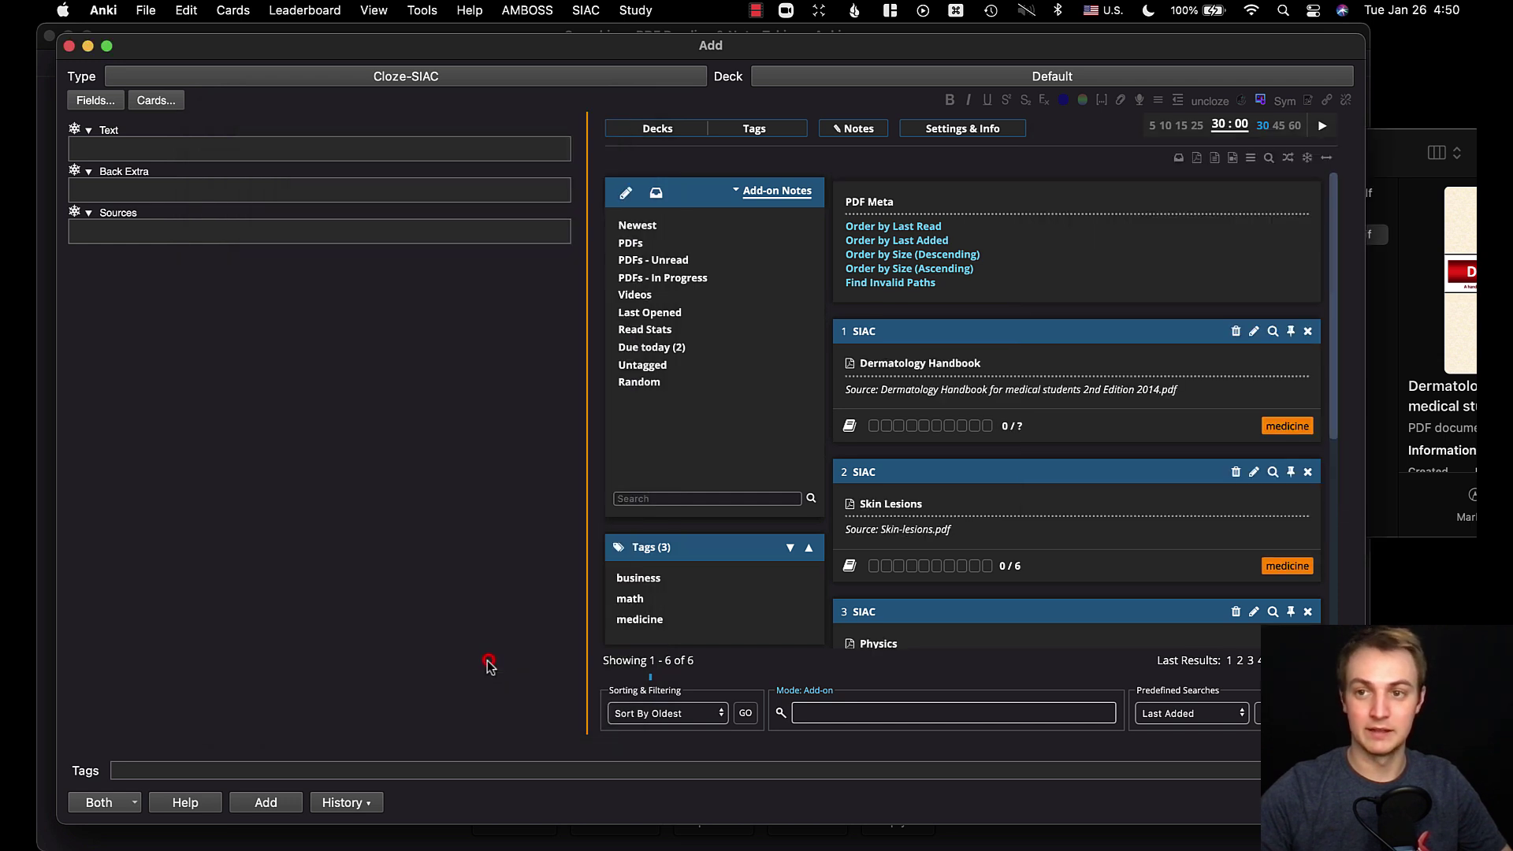
click(1376, 157)
click(1063, 155)
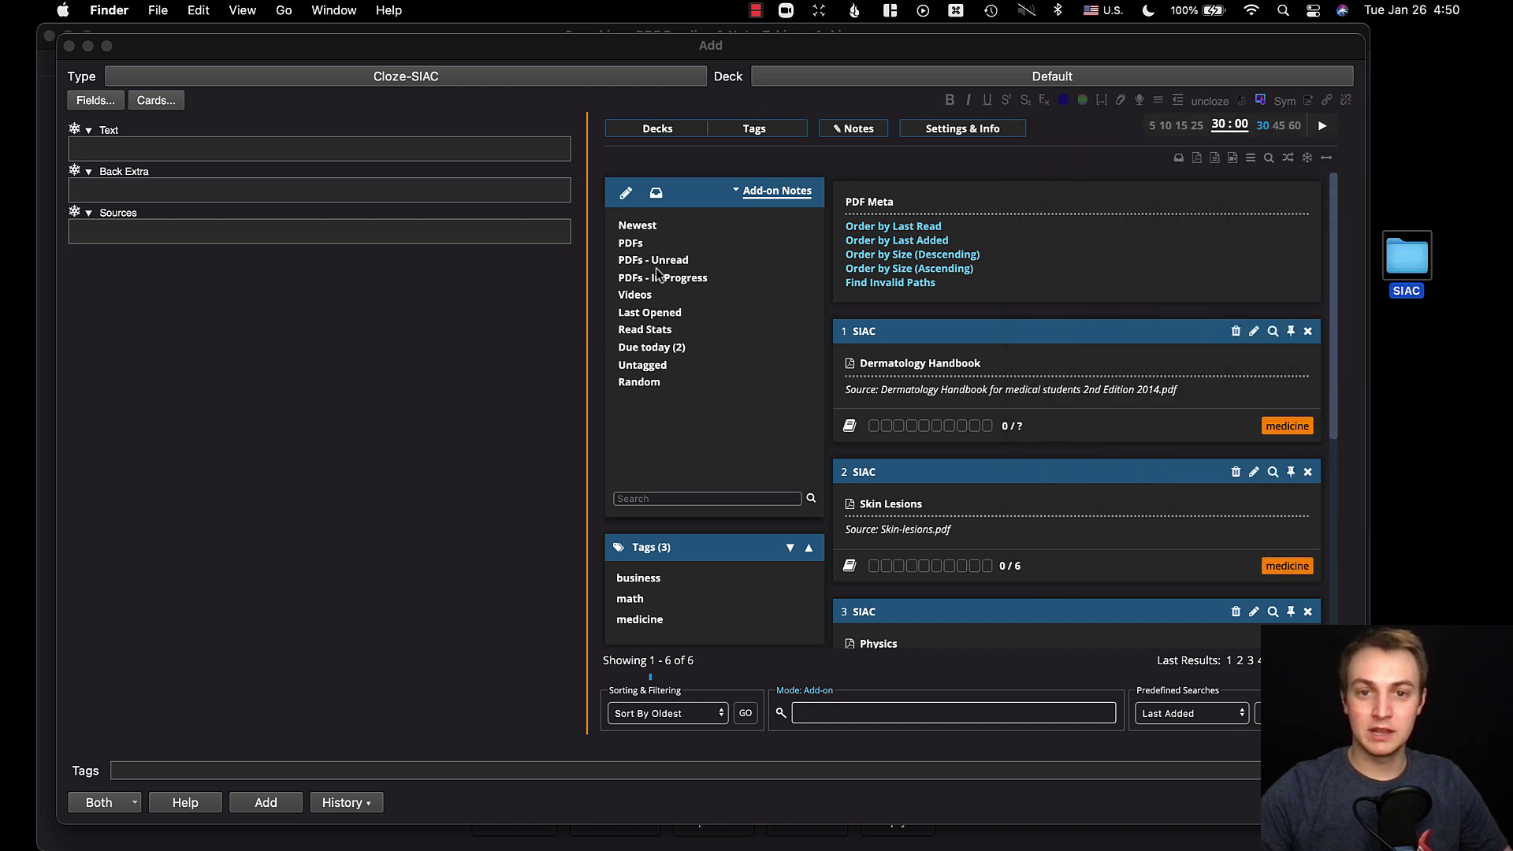
Filter the add-on notes to PDFs - Unread, then back to all PDFs, scrolling the list
click(656, 268)
click(651, 266)
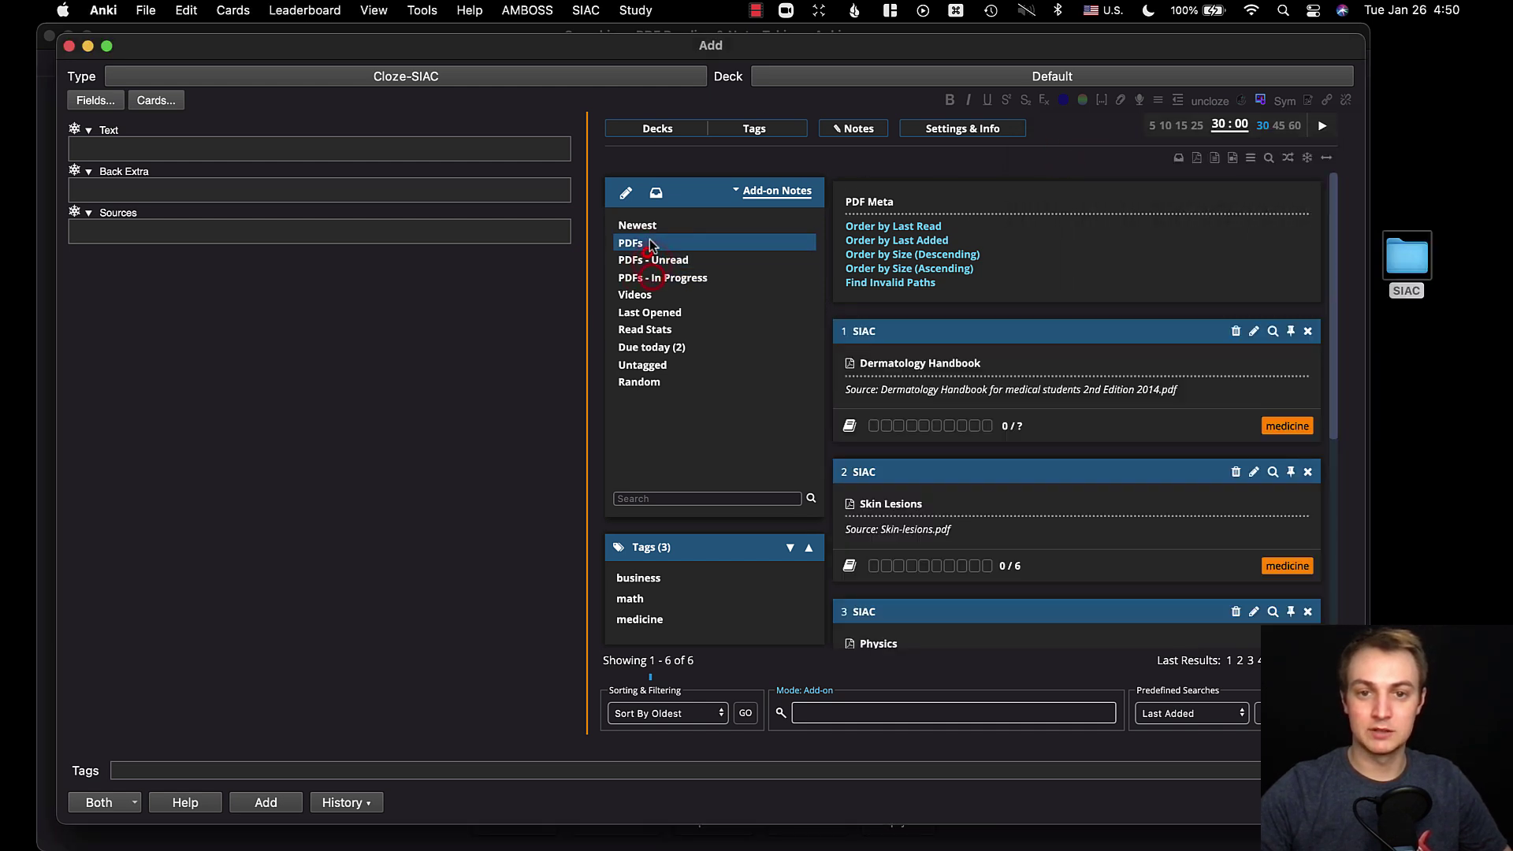
click(651, 244)
scroll(838, 300, down, 3)
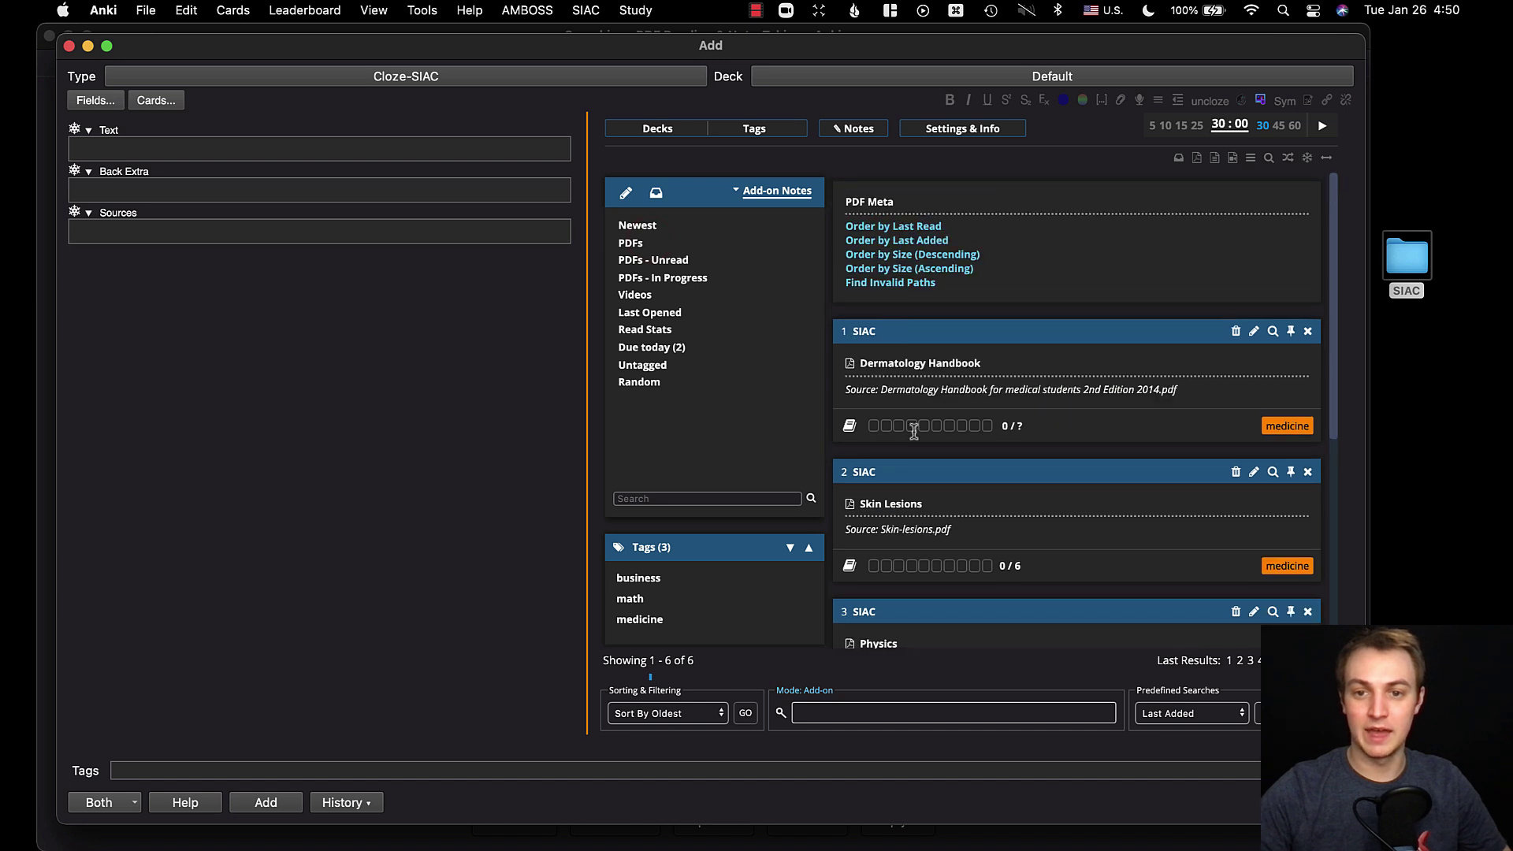
click(656, 192)
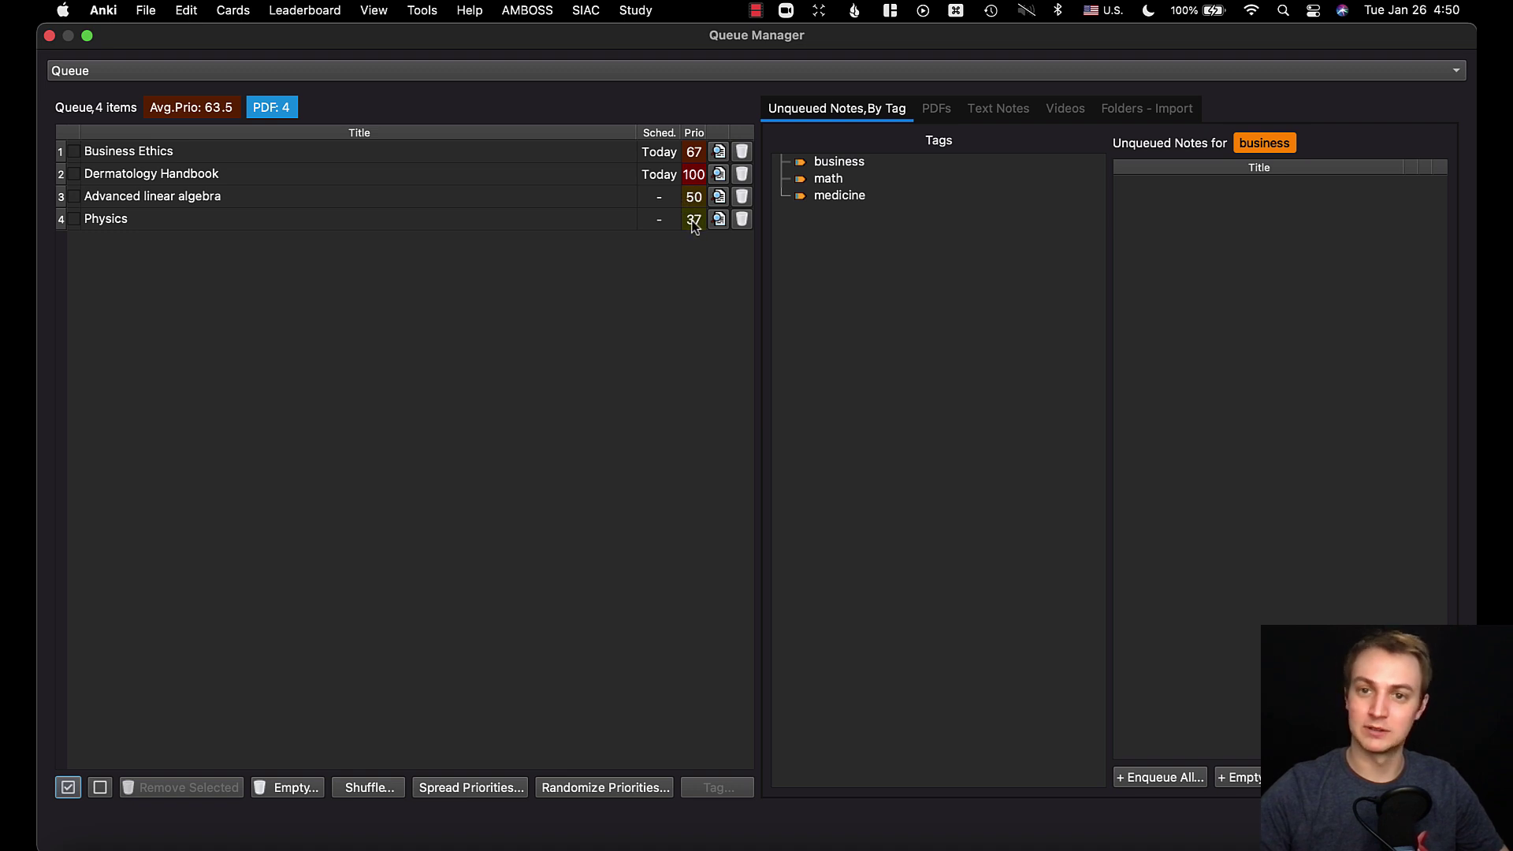
drag(399, 229, 314, 140)
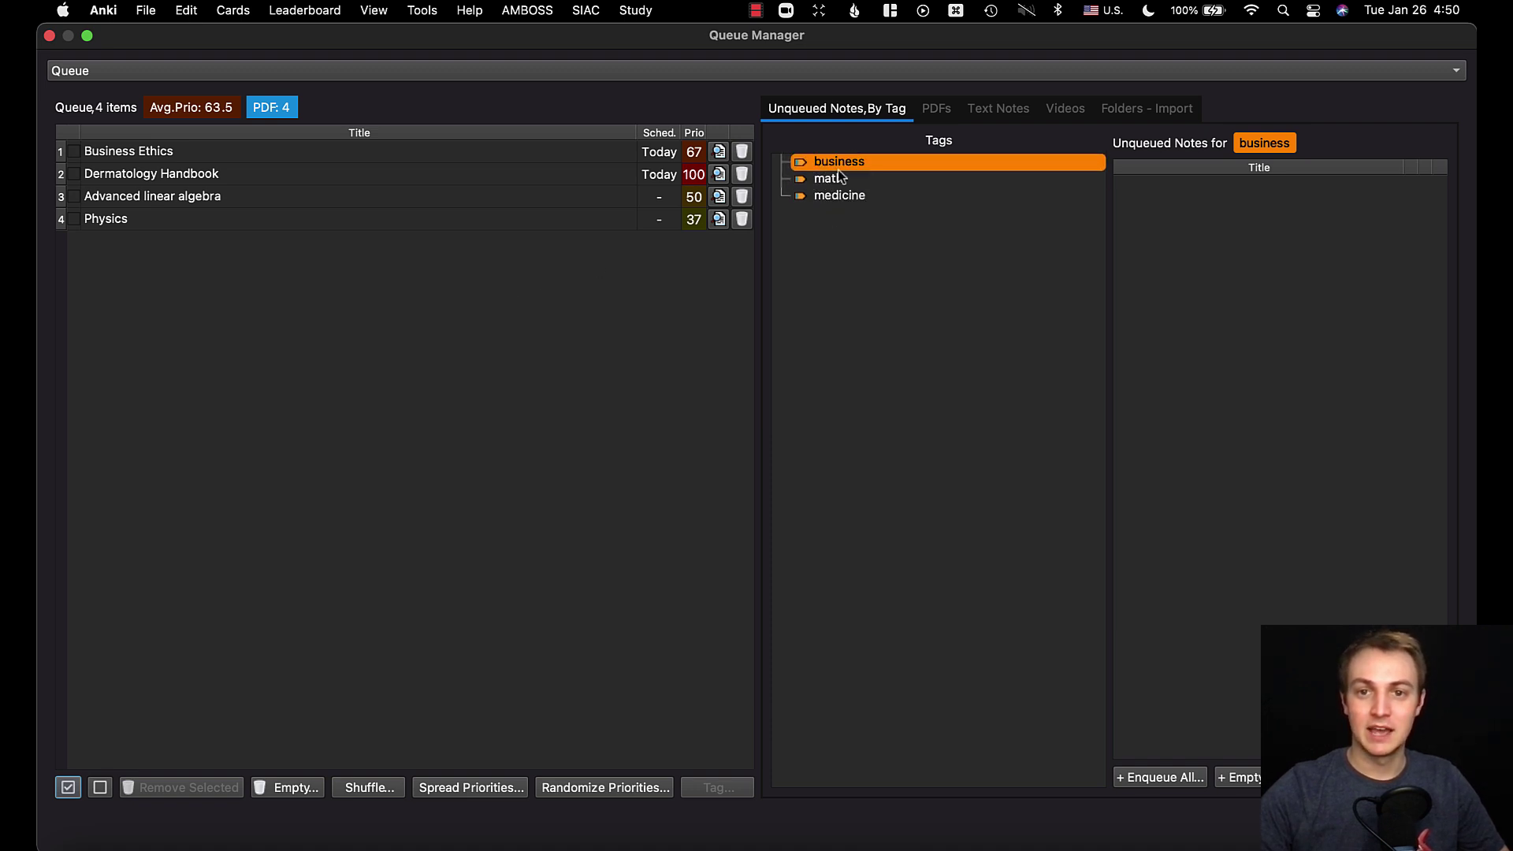
click(840, 195)
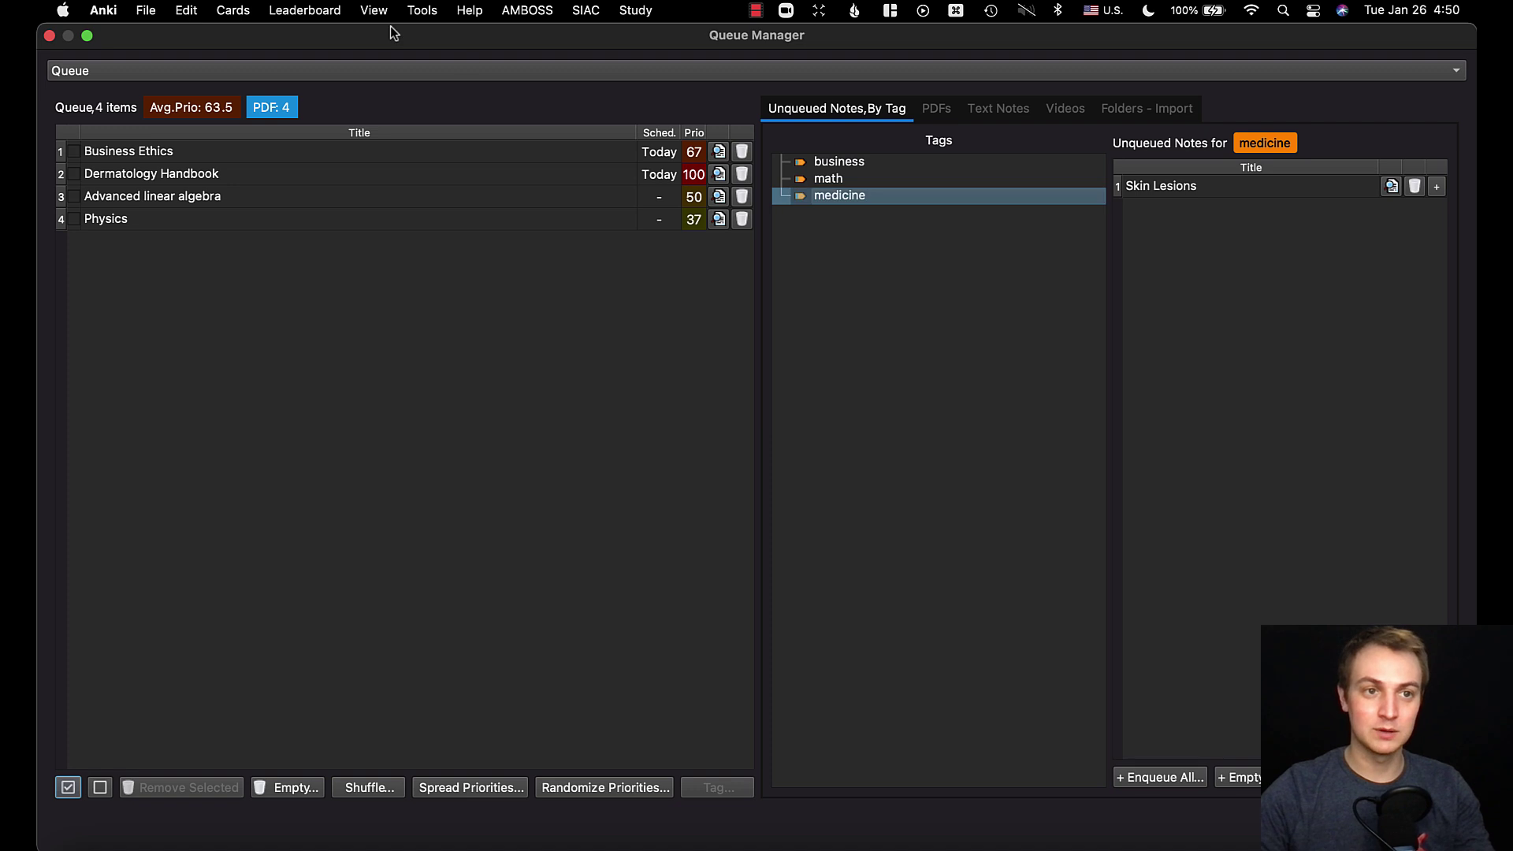
click(48, 37)
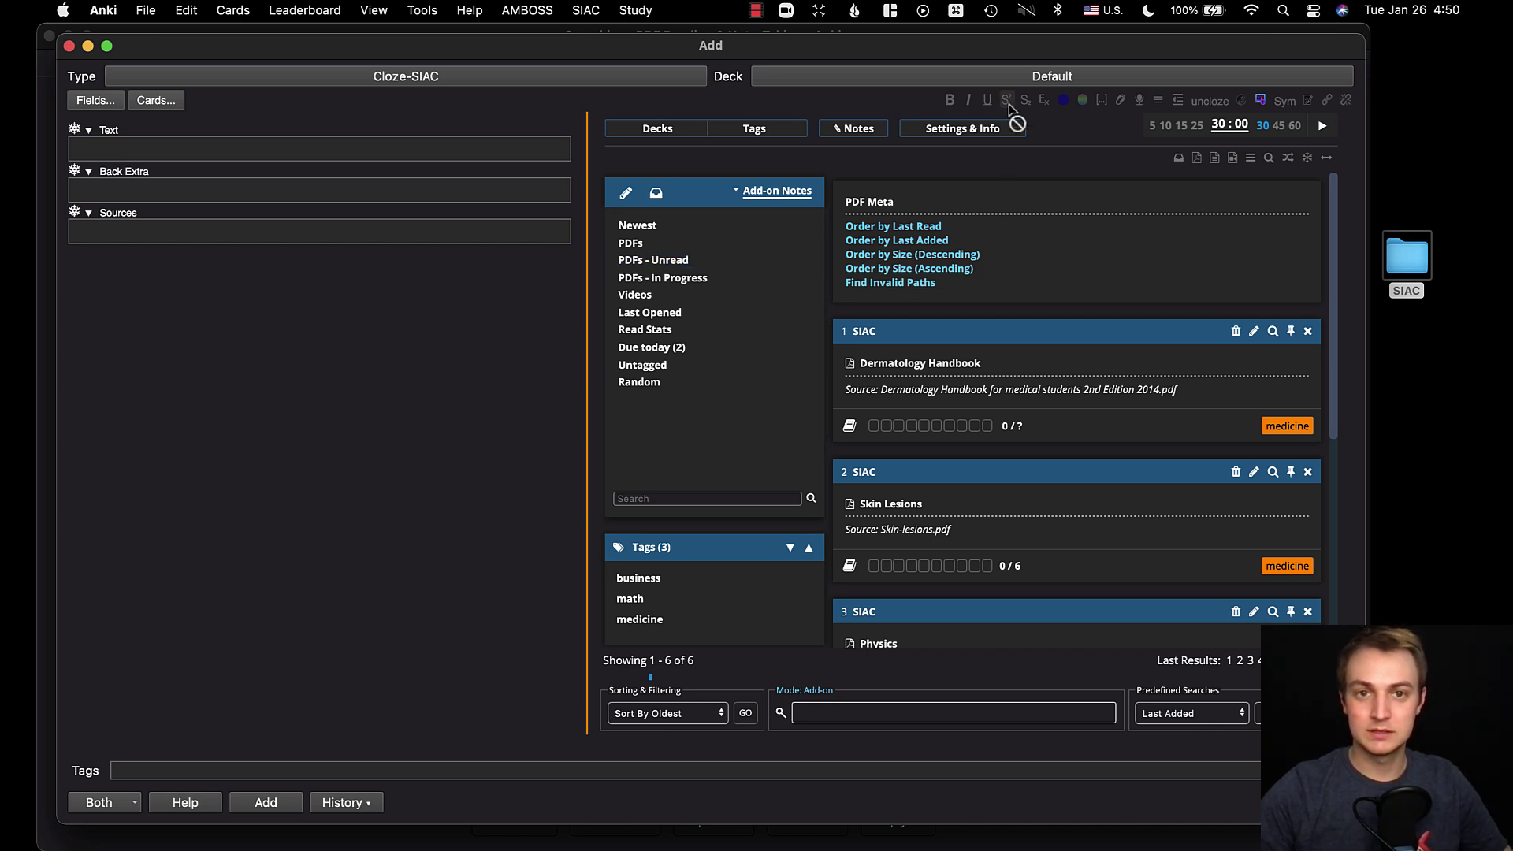
Open Business Ethics via SIAC > Read first in Queue, continue reading, and scroll its title page
click(585, 10)
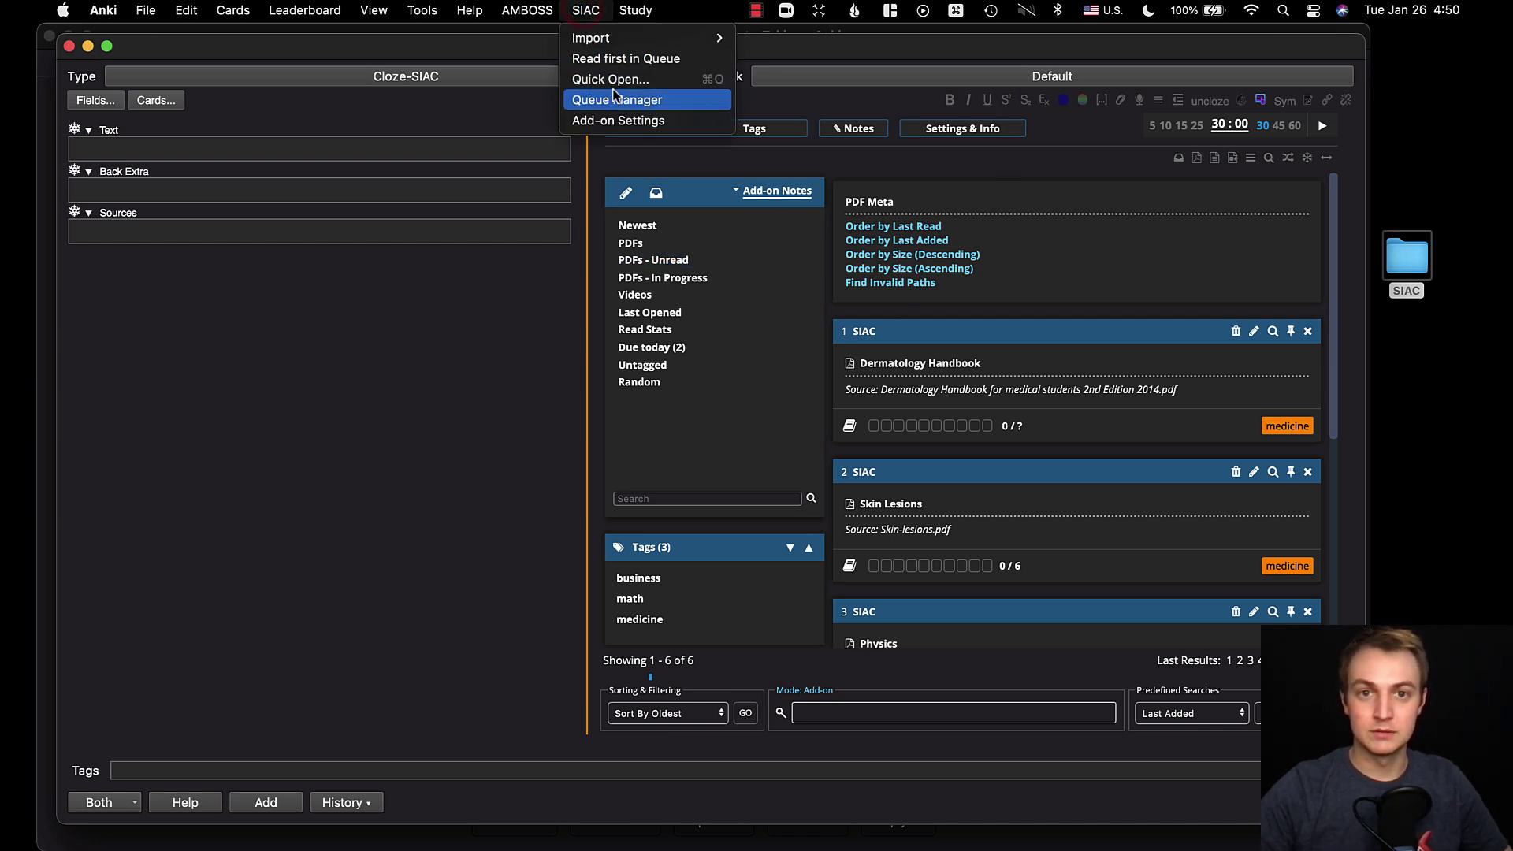
click(646, 60)
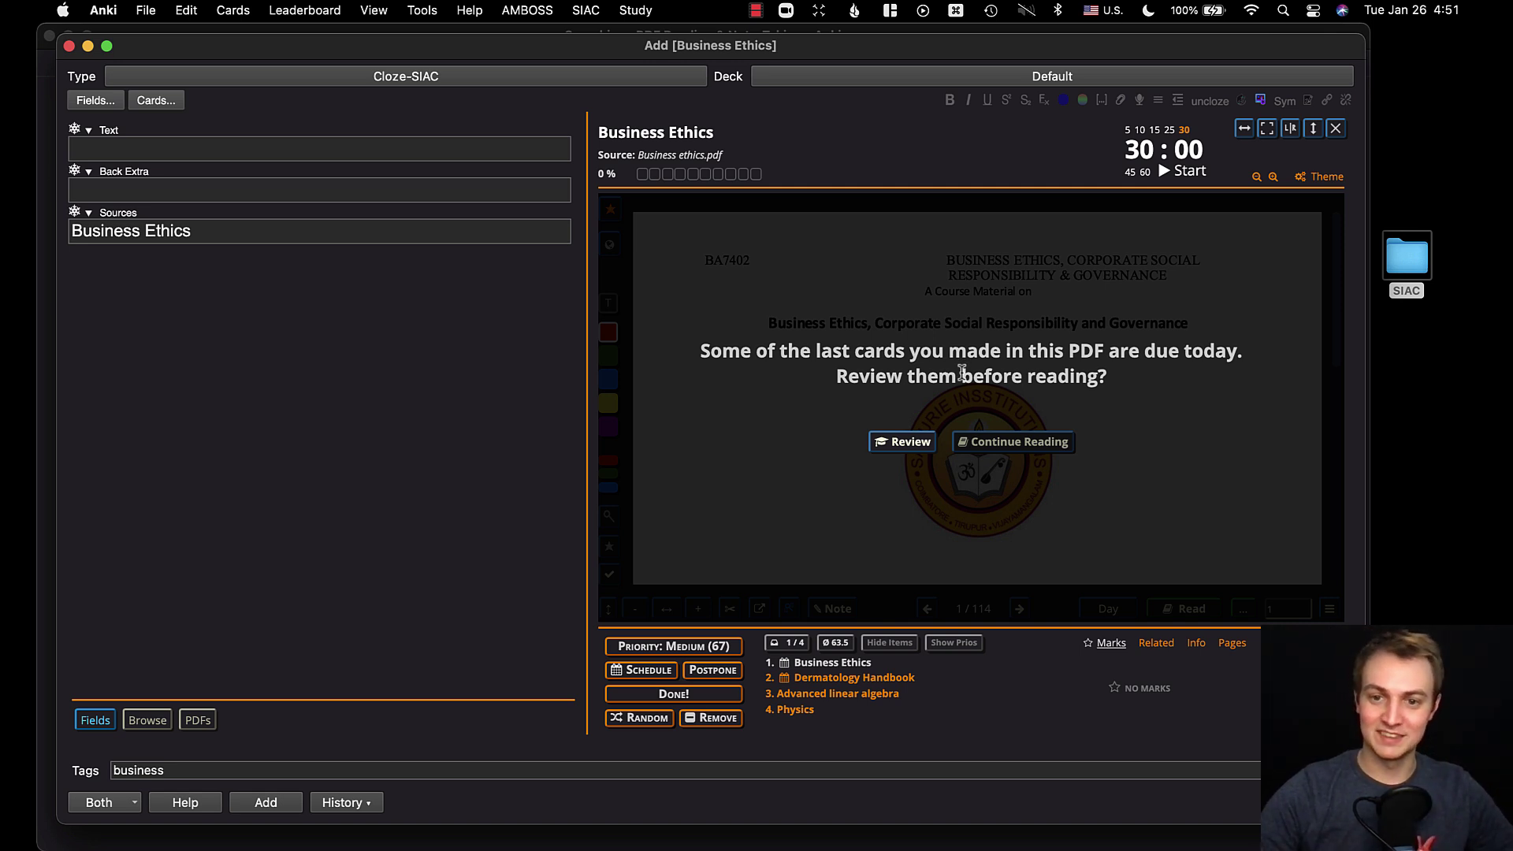
click(978, 439)
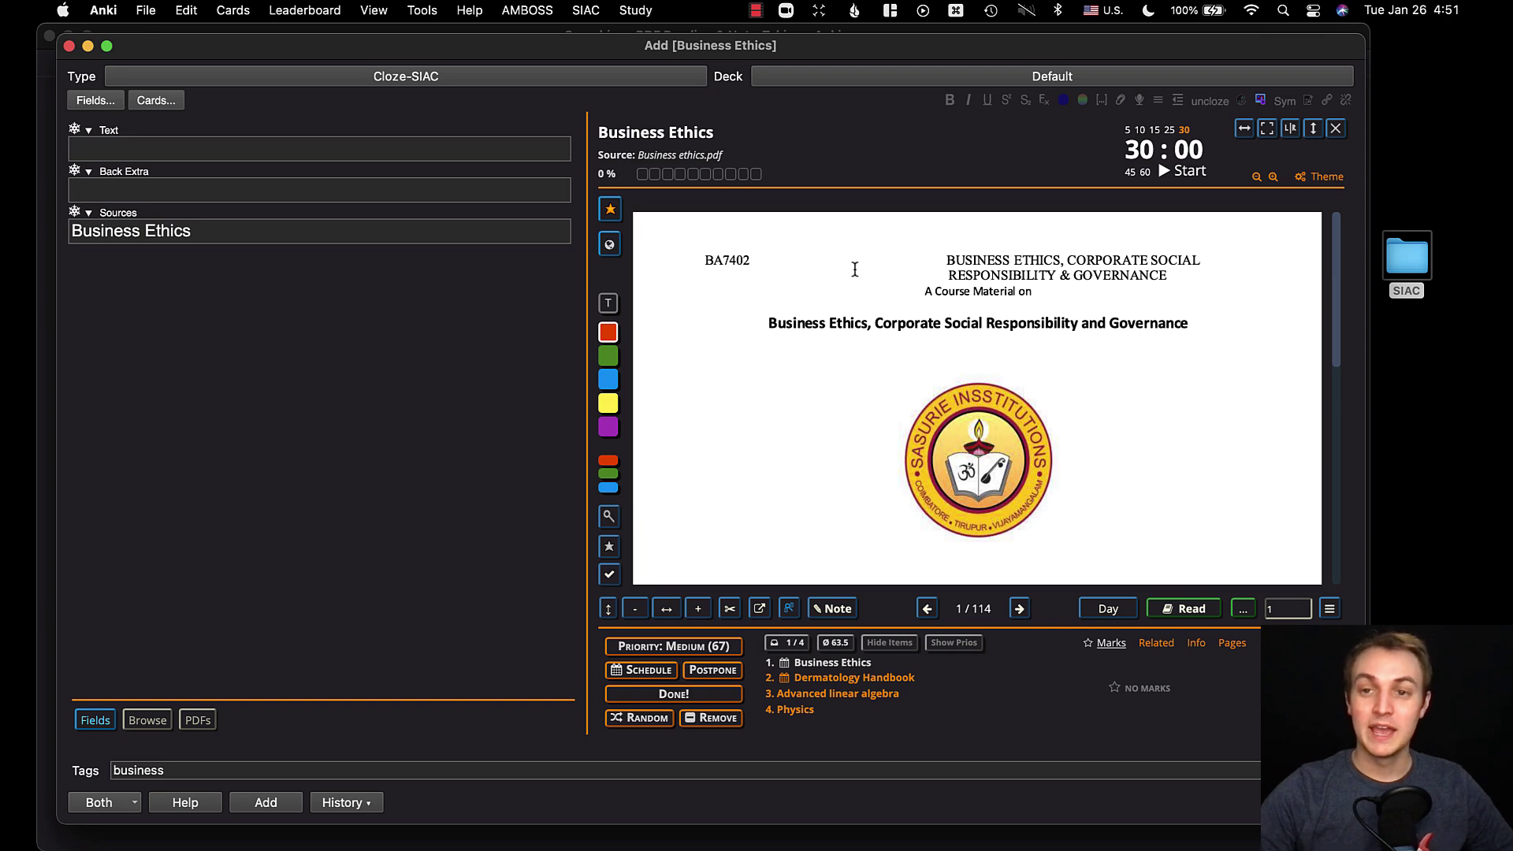
scroll(823, 352, down, 3)
scroll(823, 352, down, 3)
scroll(822, 352, up, 5)
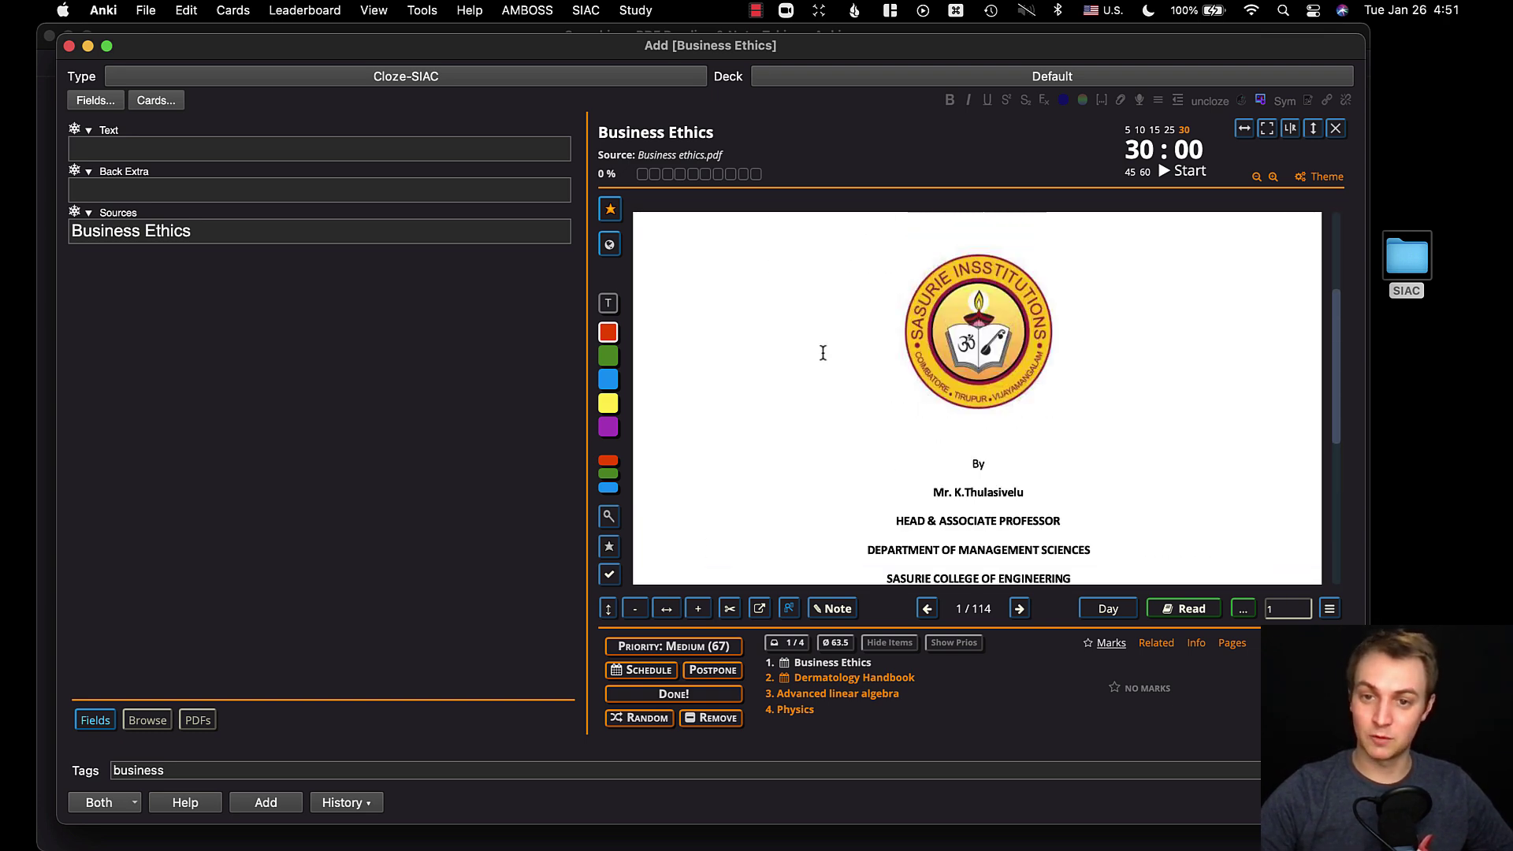
scroll(823, 352, down, 3)
scroll(823, 352, up, 5)
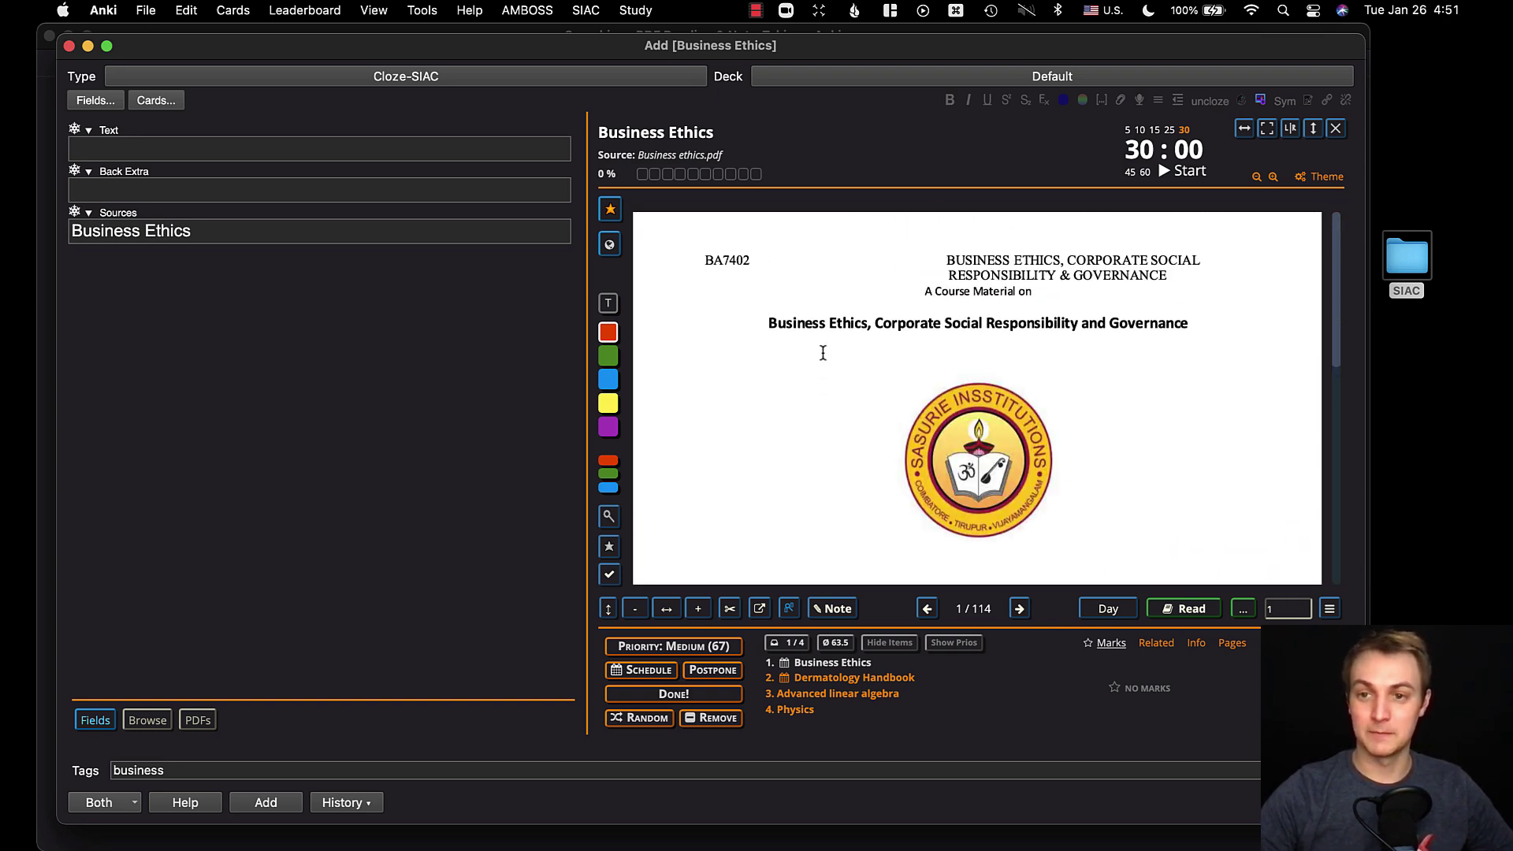
Mark pages 1 and 2 of the Business Ethics PDF as read
click(1019, 608)
click(927, 608)
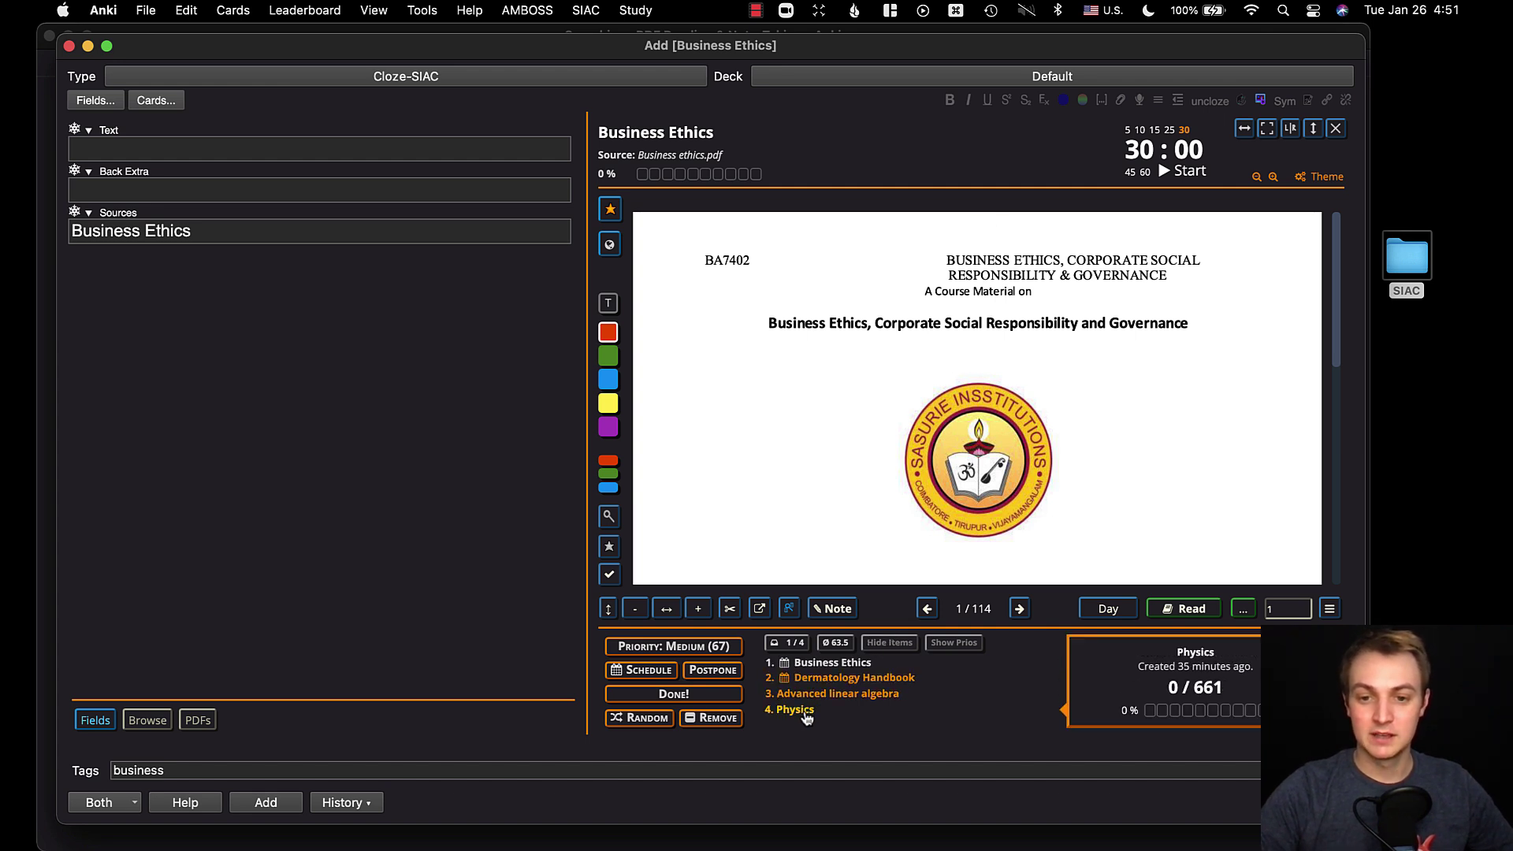
mouse_move(816, 684)
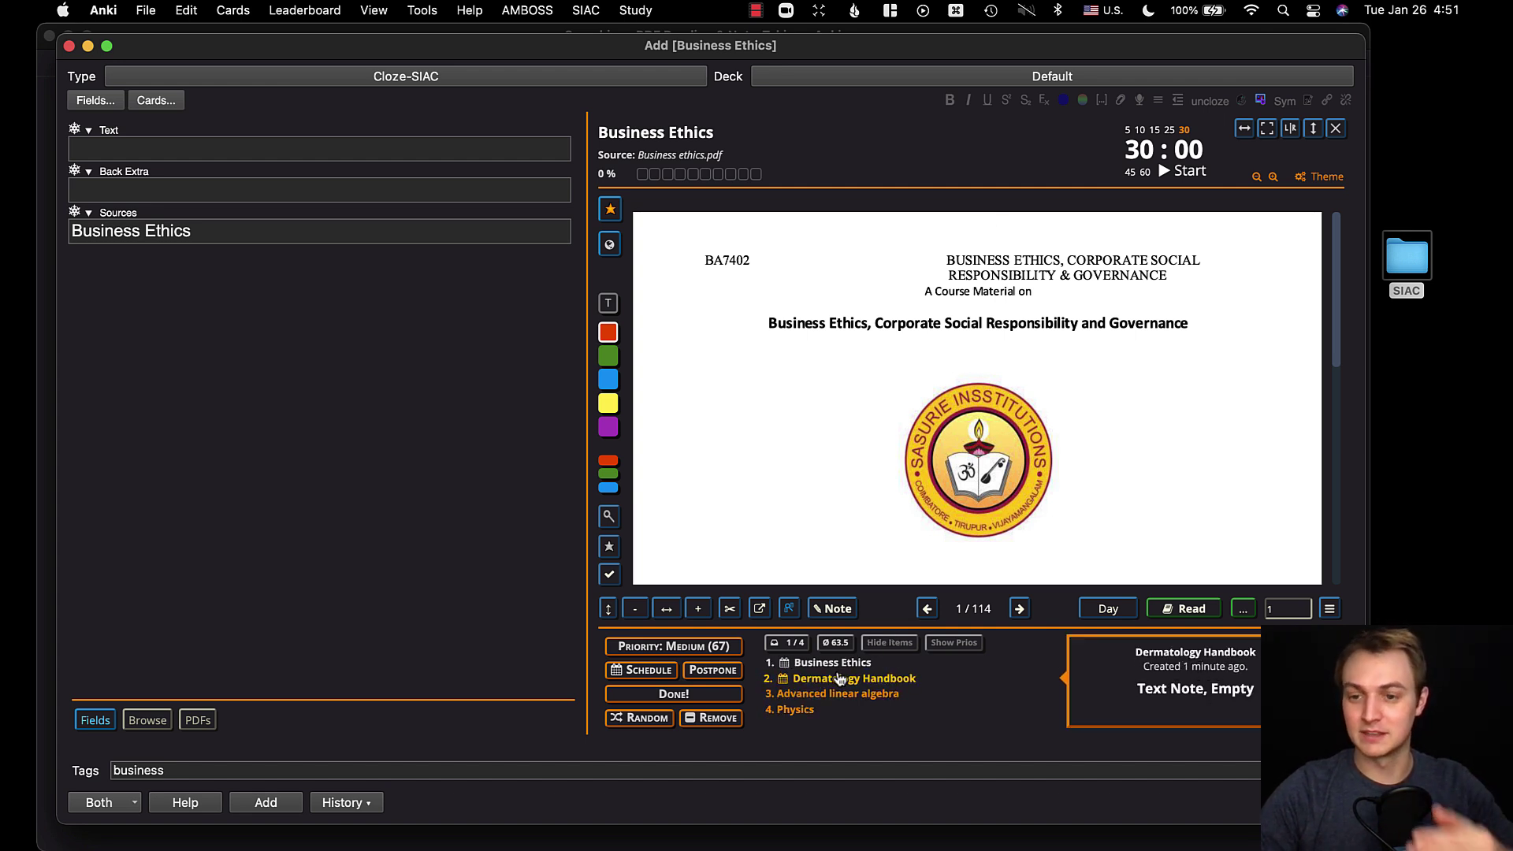
click(1189, 615)
click(1019, 608)
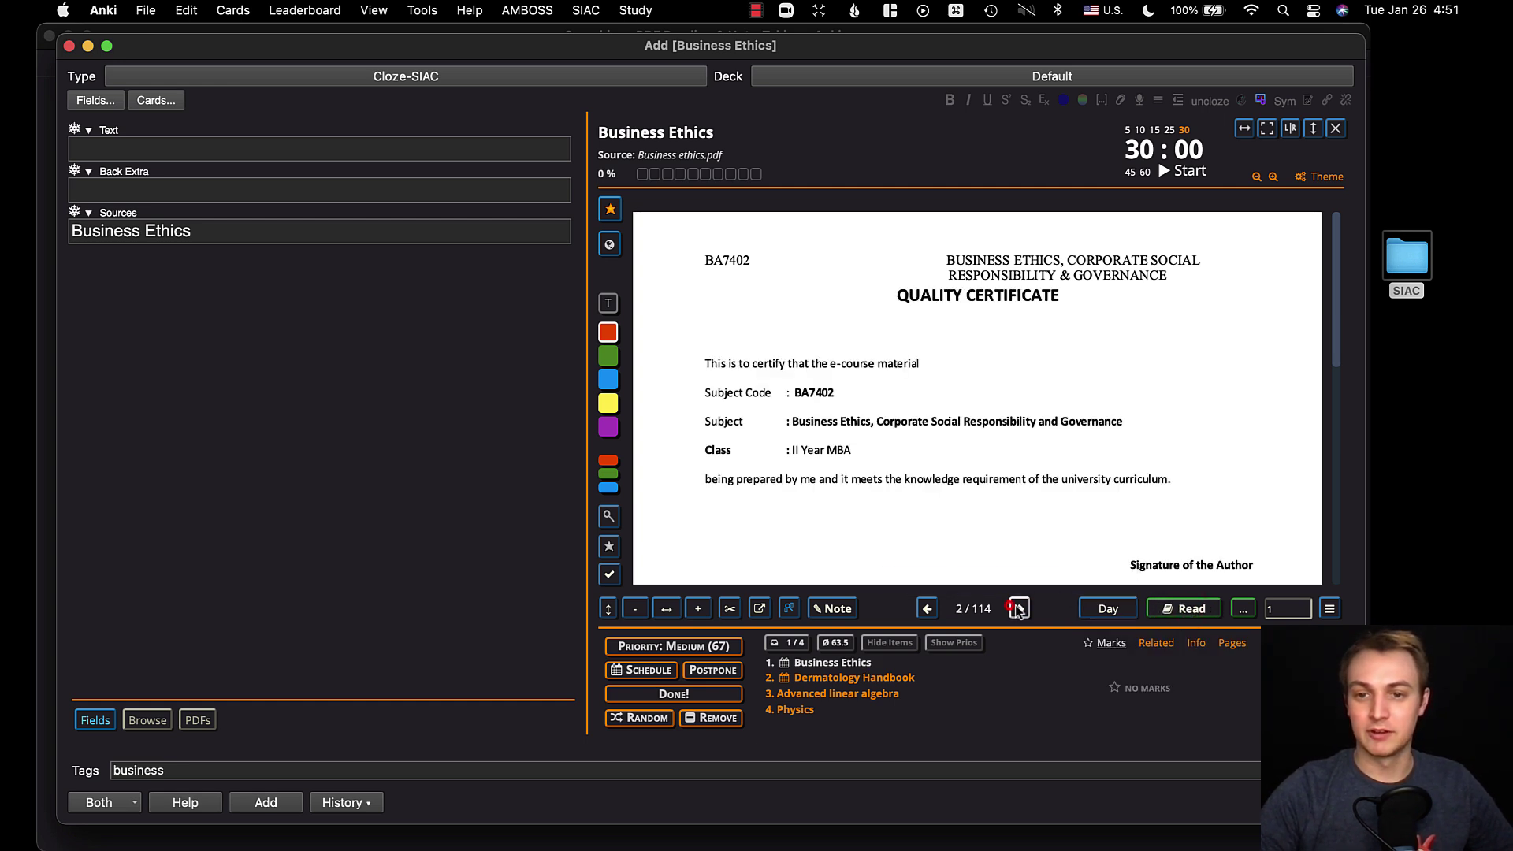
click(1181, 617)
Advance the Business Ethics PDF to page 9 of 114
click(1019, 609)
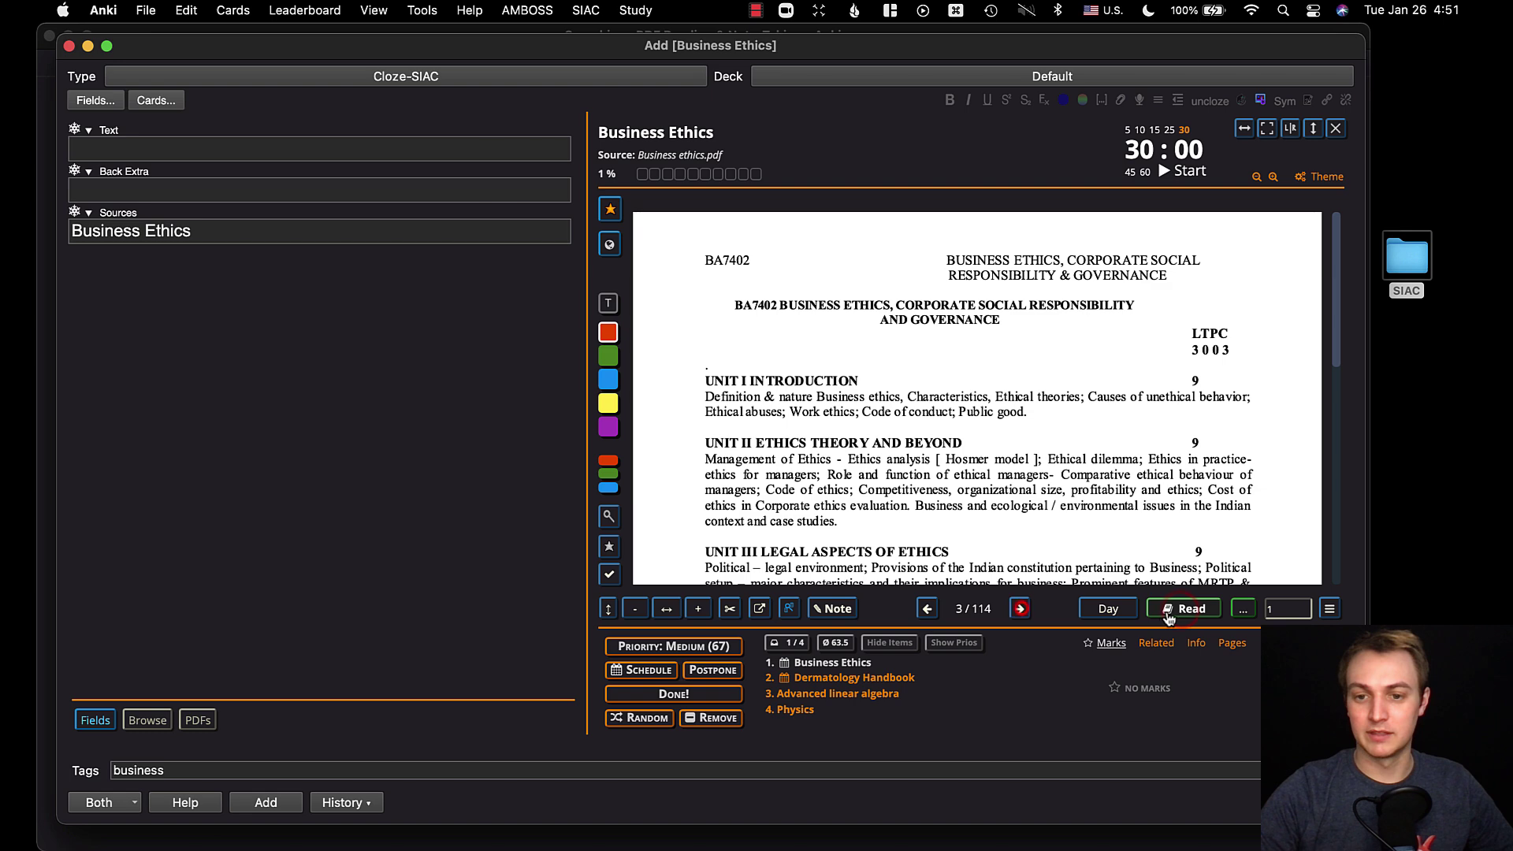
click(1019, 609)
click(1019, 608)
click(1019, 608)
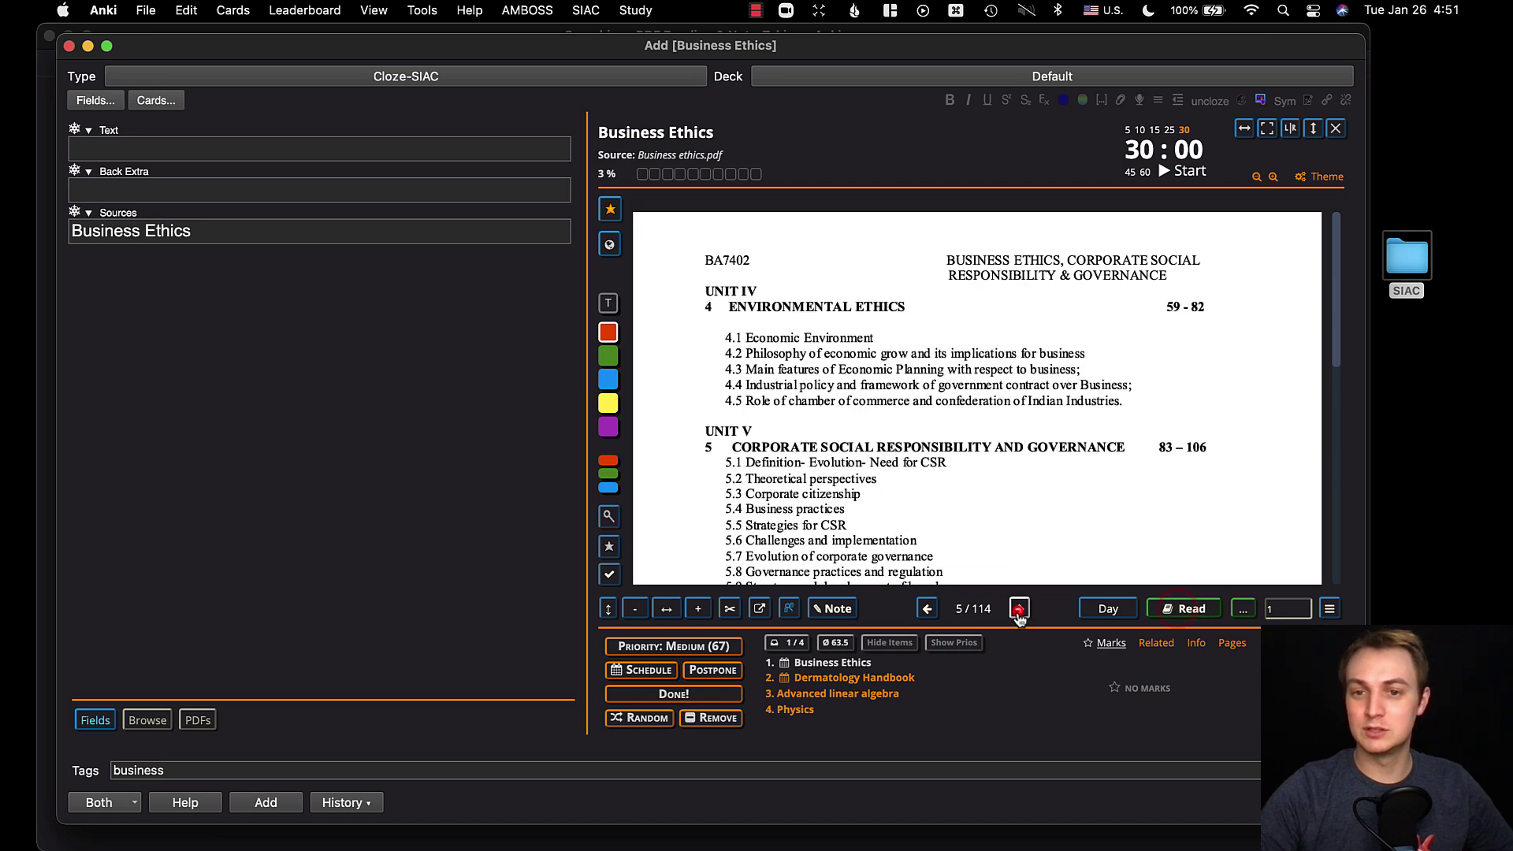
click(1019, 608)
click(1018, 608)
click(1019, 608)
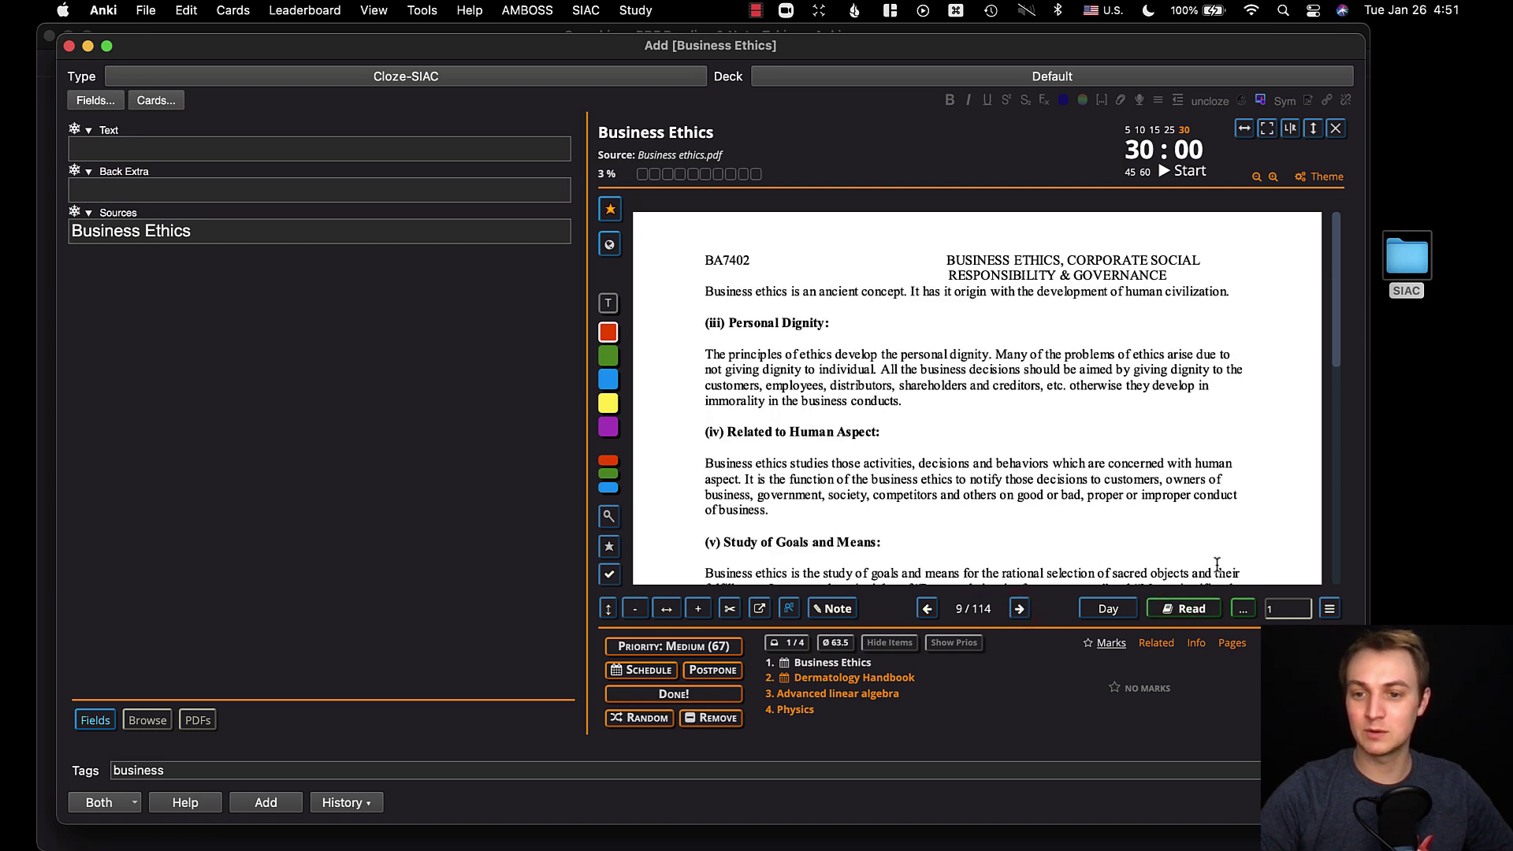
Show the cards already made from this PDF and check a neighbouring page's cards
click(1330, 609)
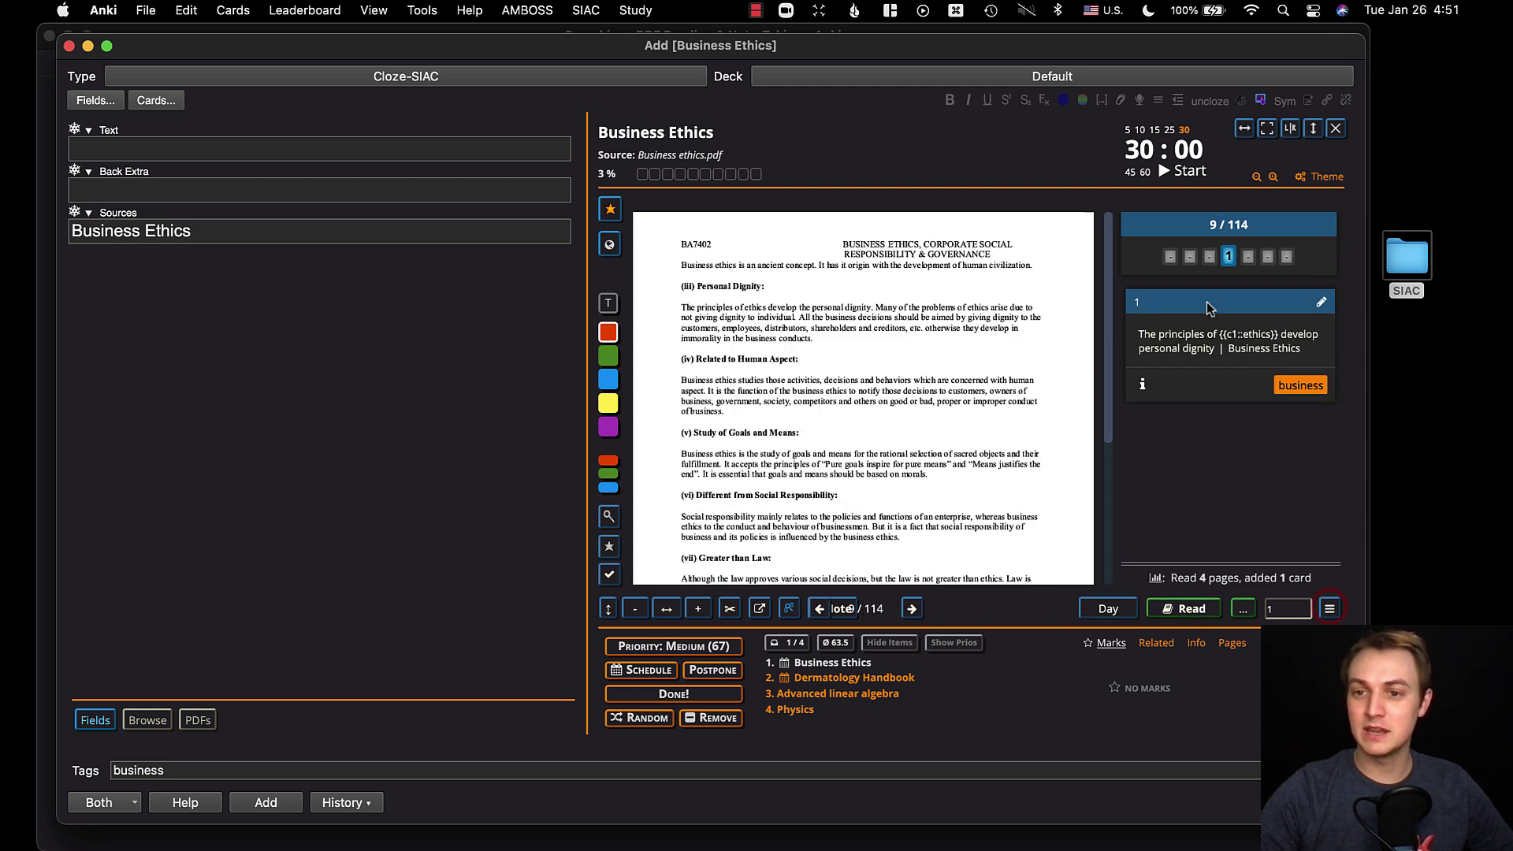
click(1246, 257)
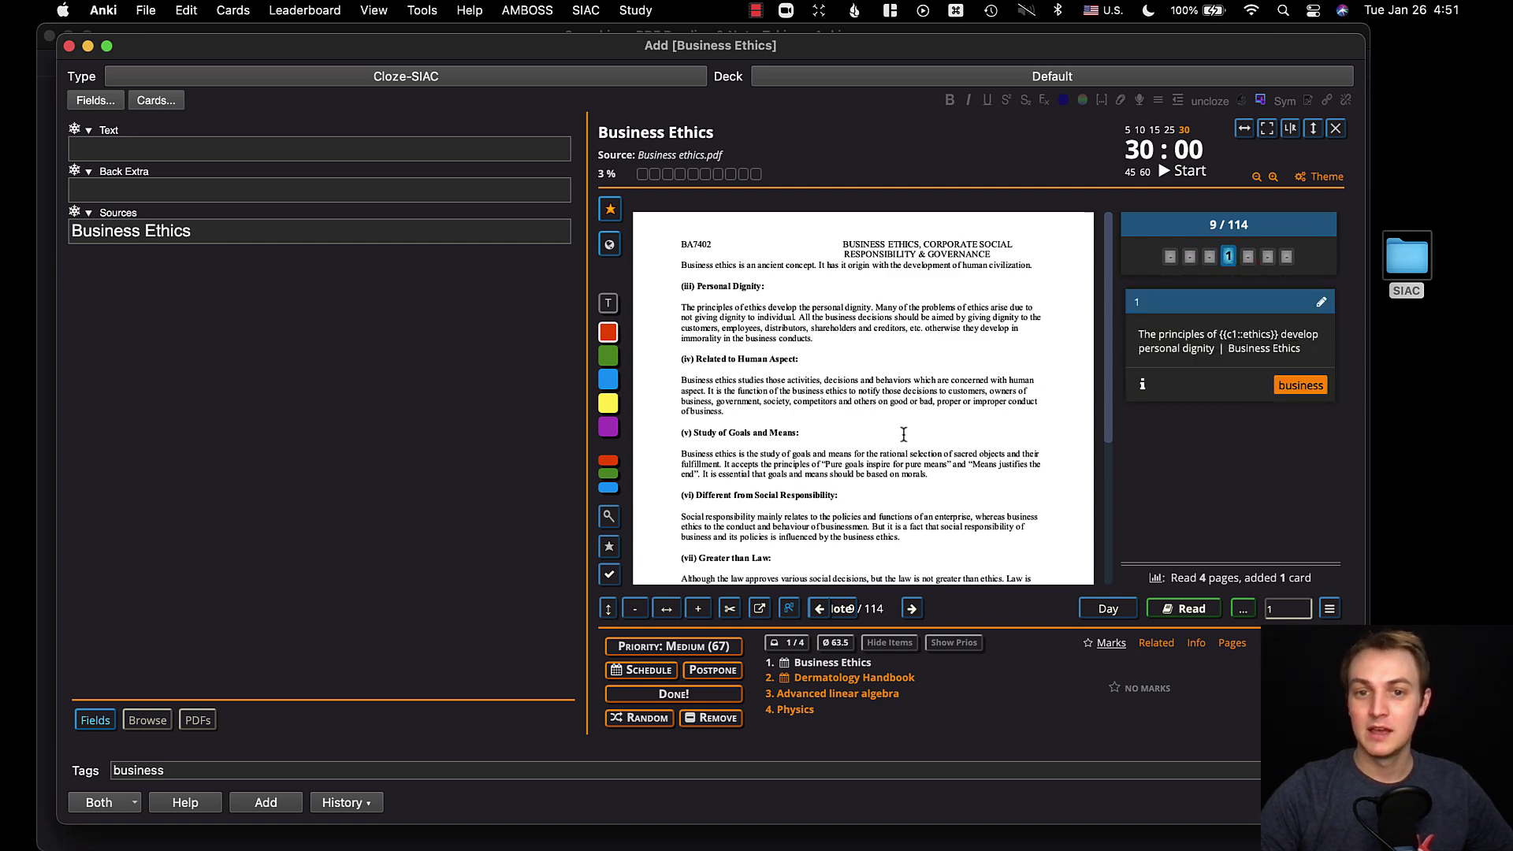
click(1149, 305)
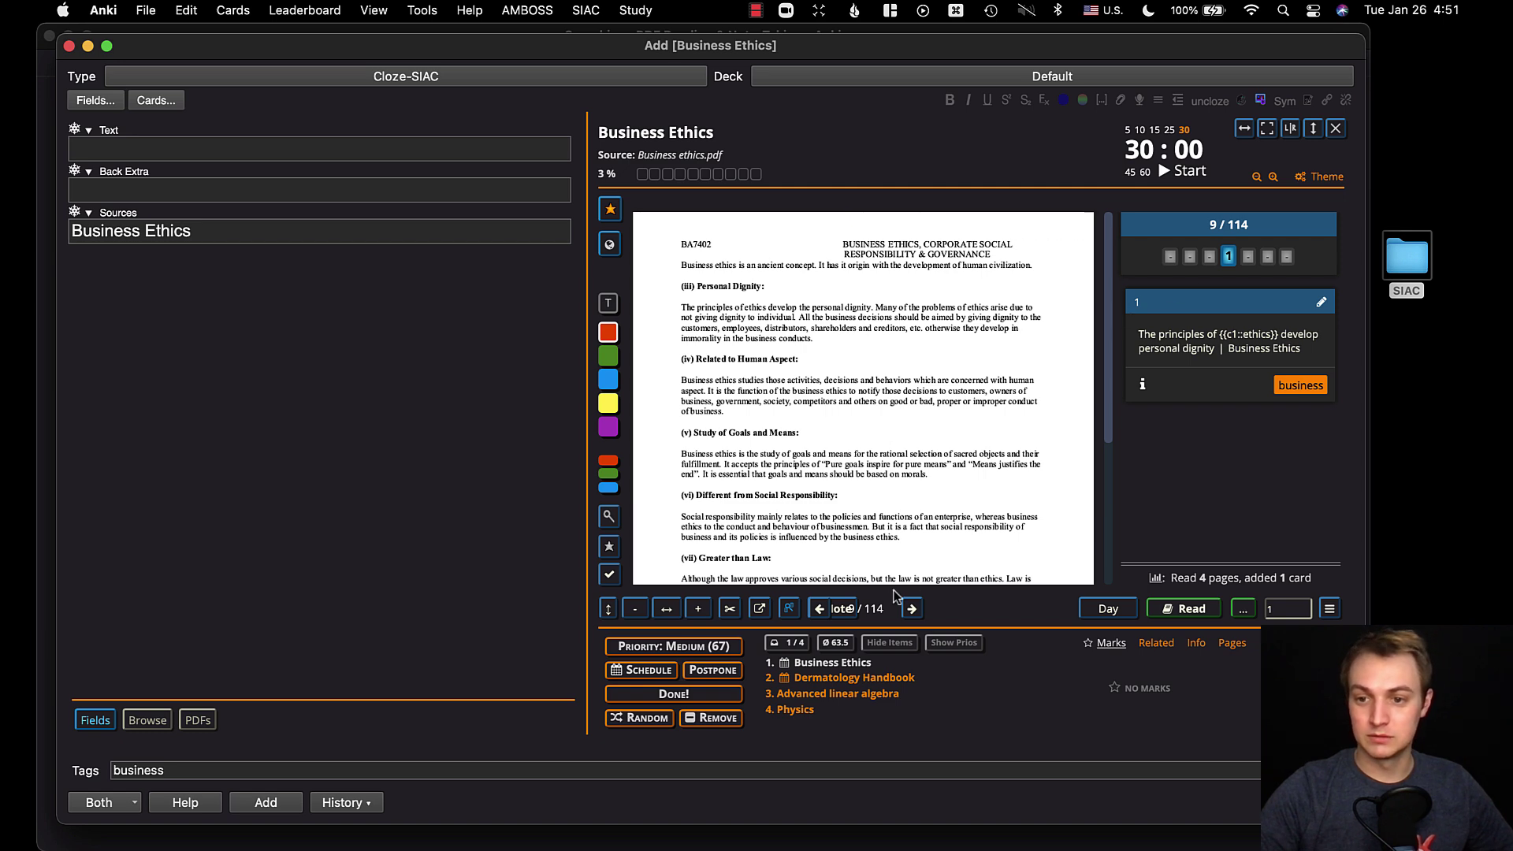
click(1329, 608)
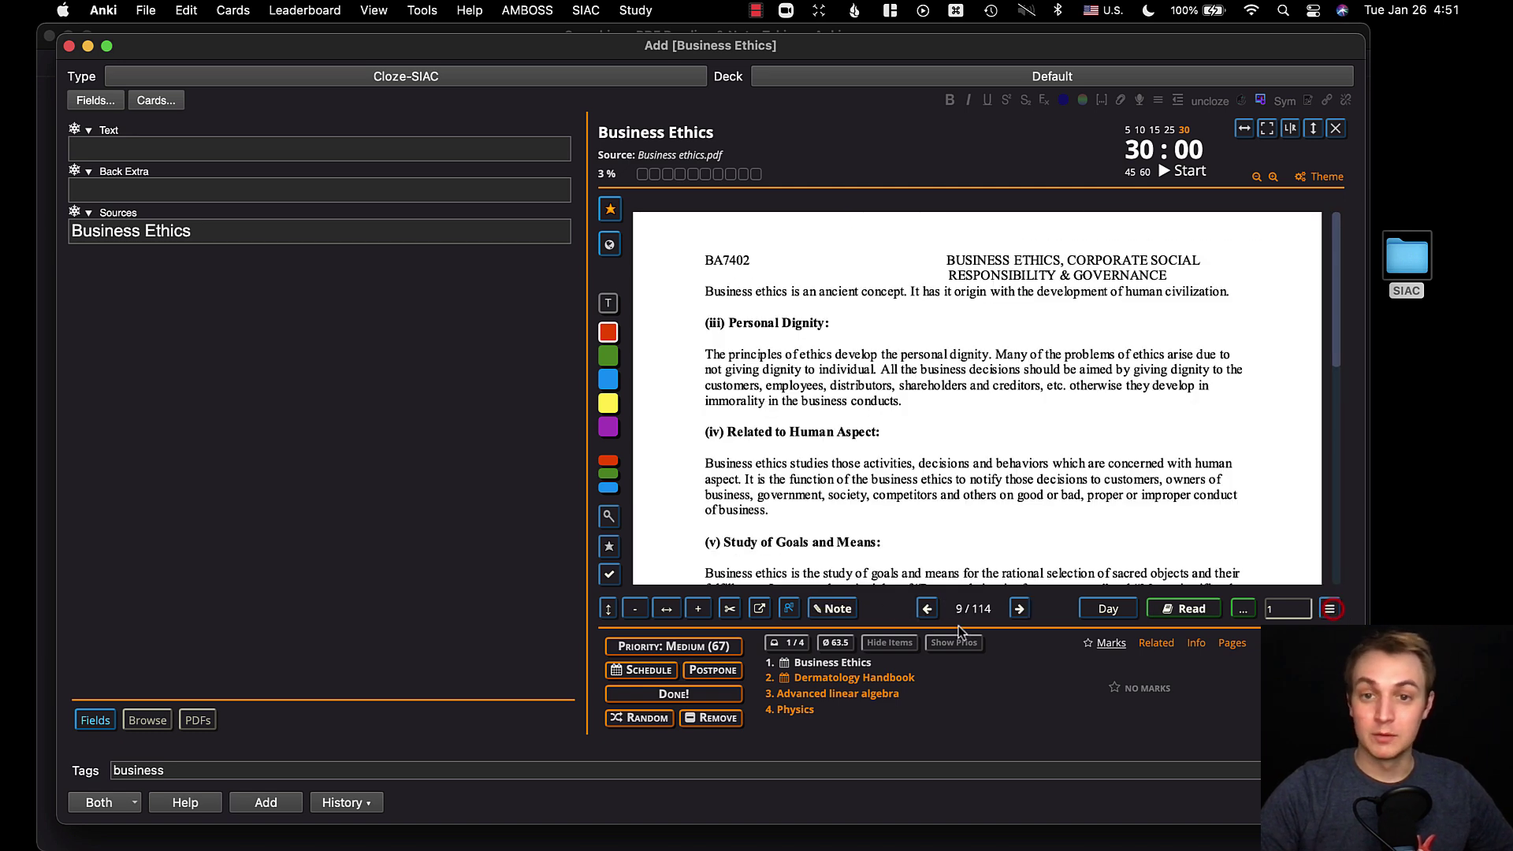
scroll(944, 469, down, 3)
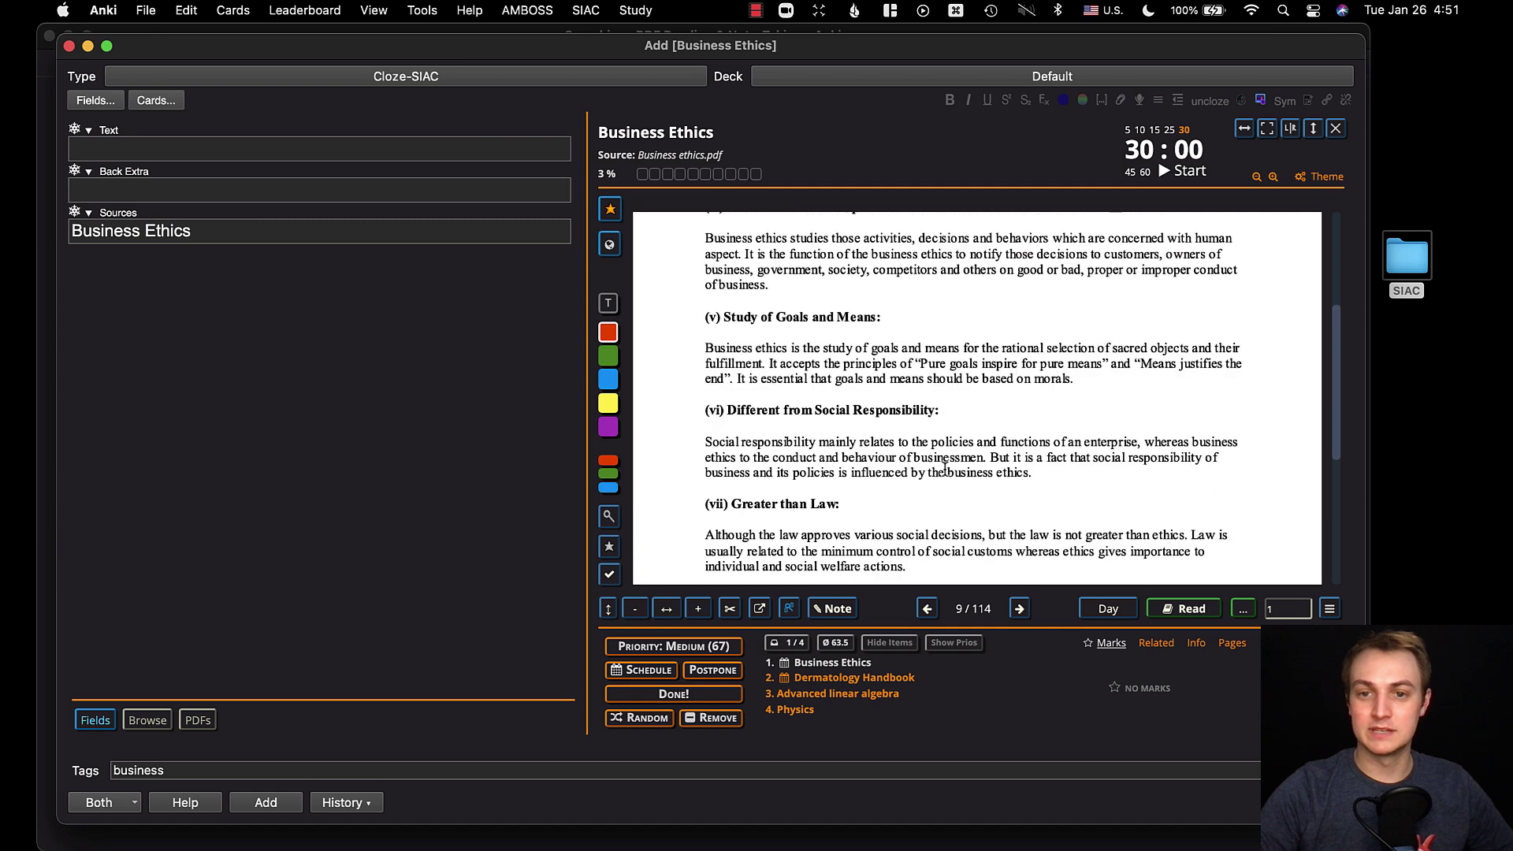
scroll(856, 423, up, 2)
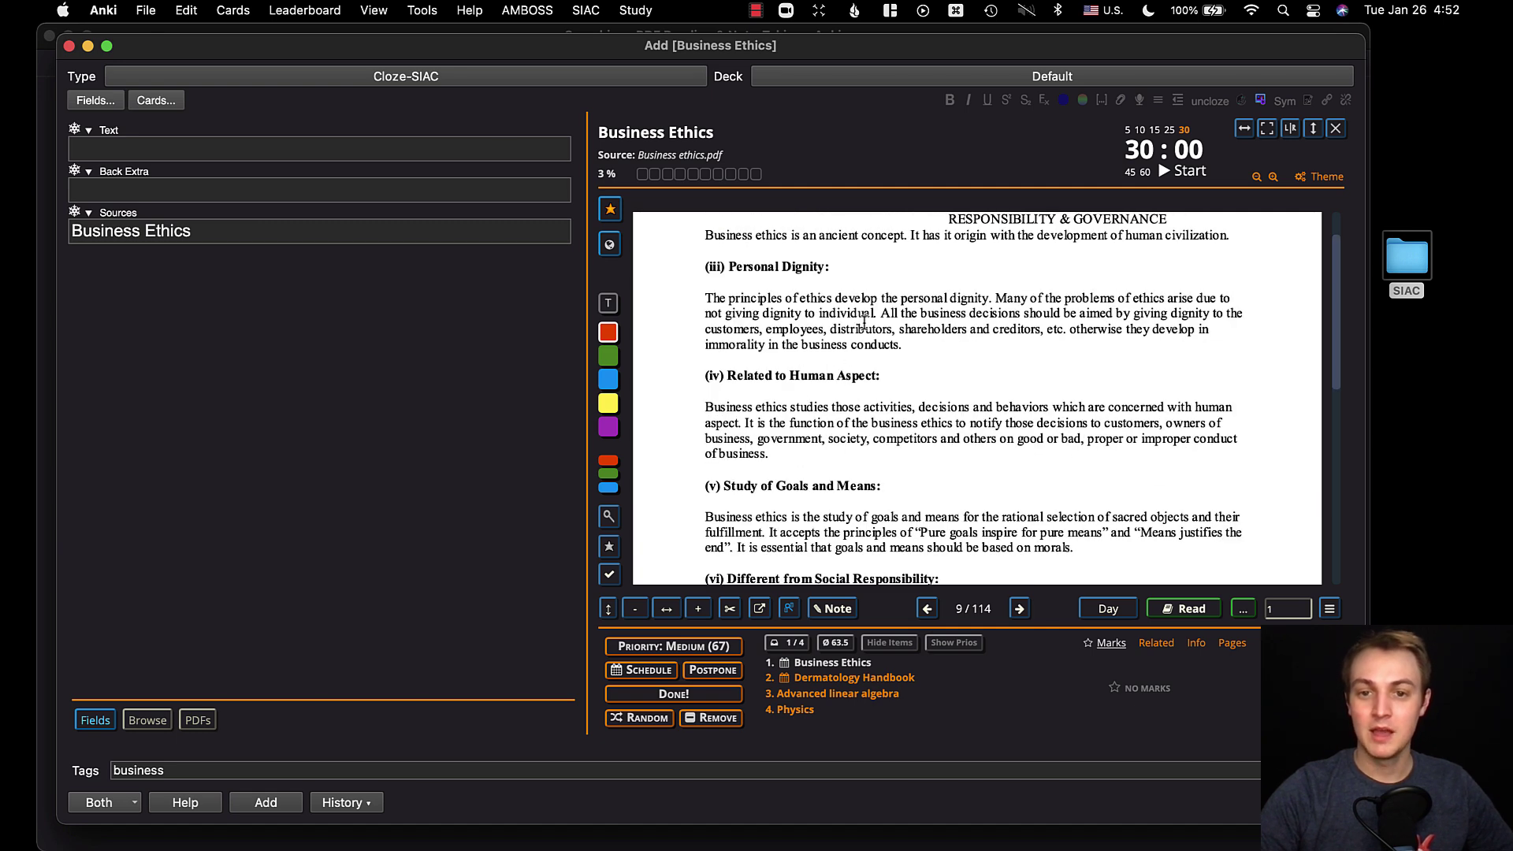
scroll(846, 356, down, 3)
scroll(841, 368, up, 1)
scroll(837, 382, down, 2)
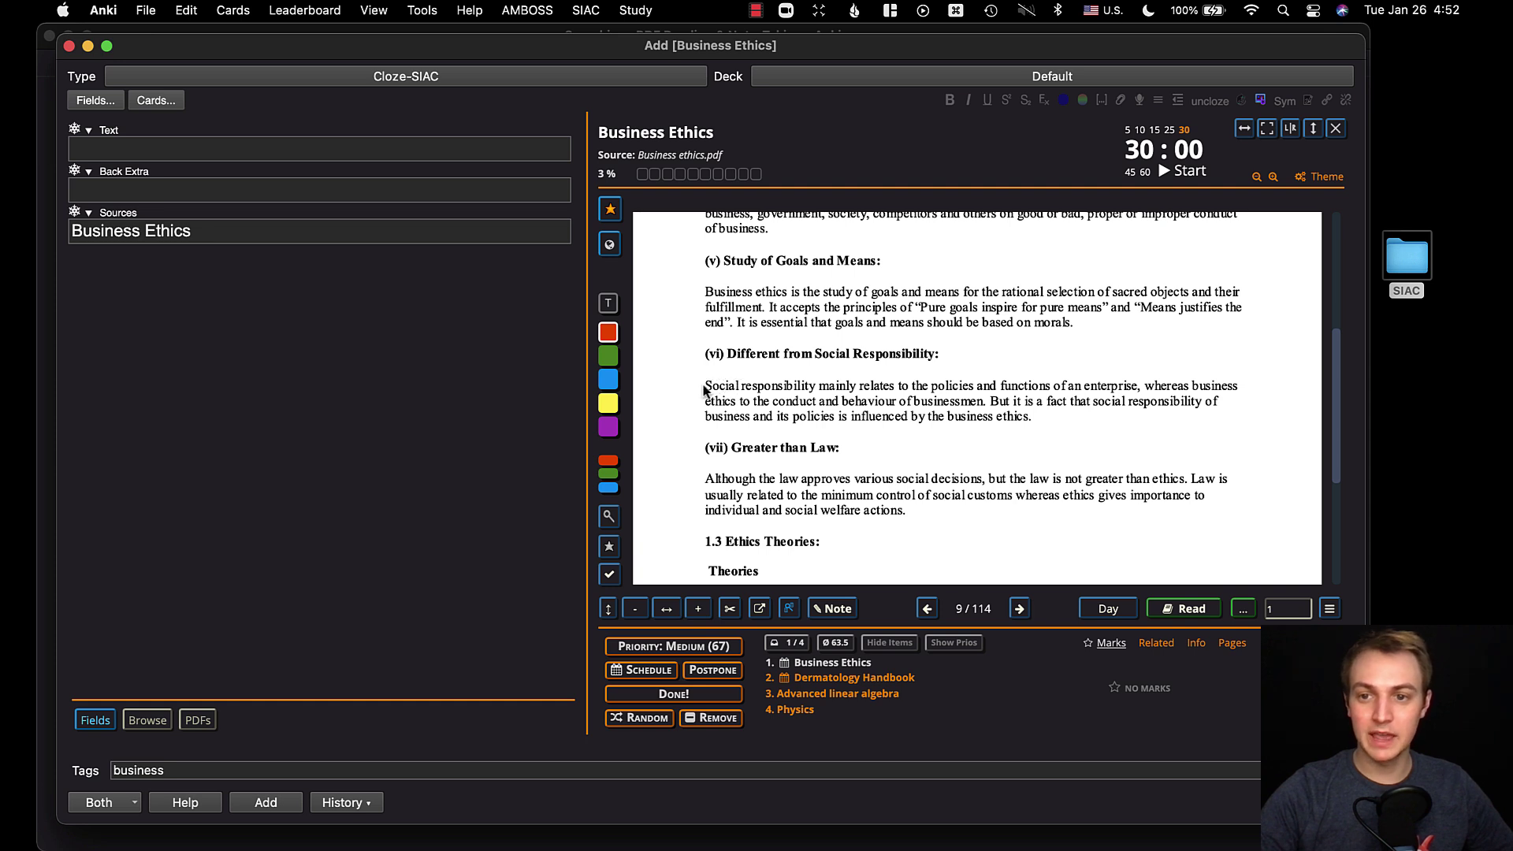
drag(704, 390, 702, 383)
click(820, 382)
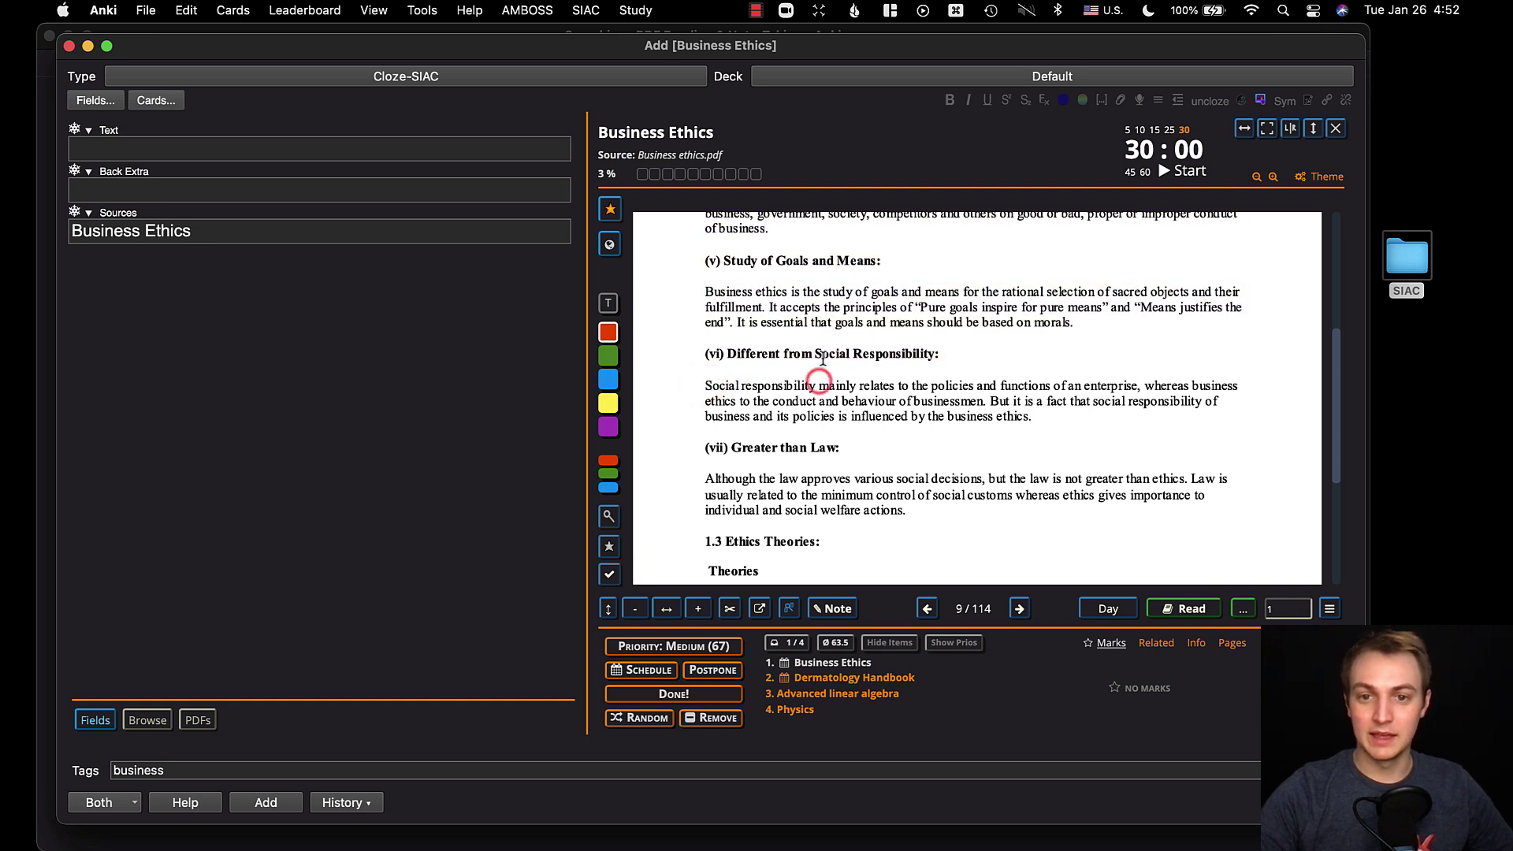
drag(704, 478, 1184, 480)
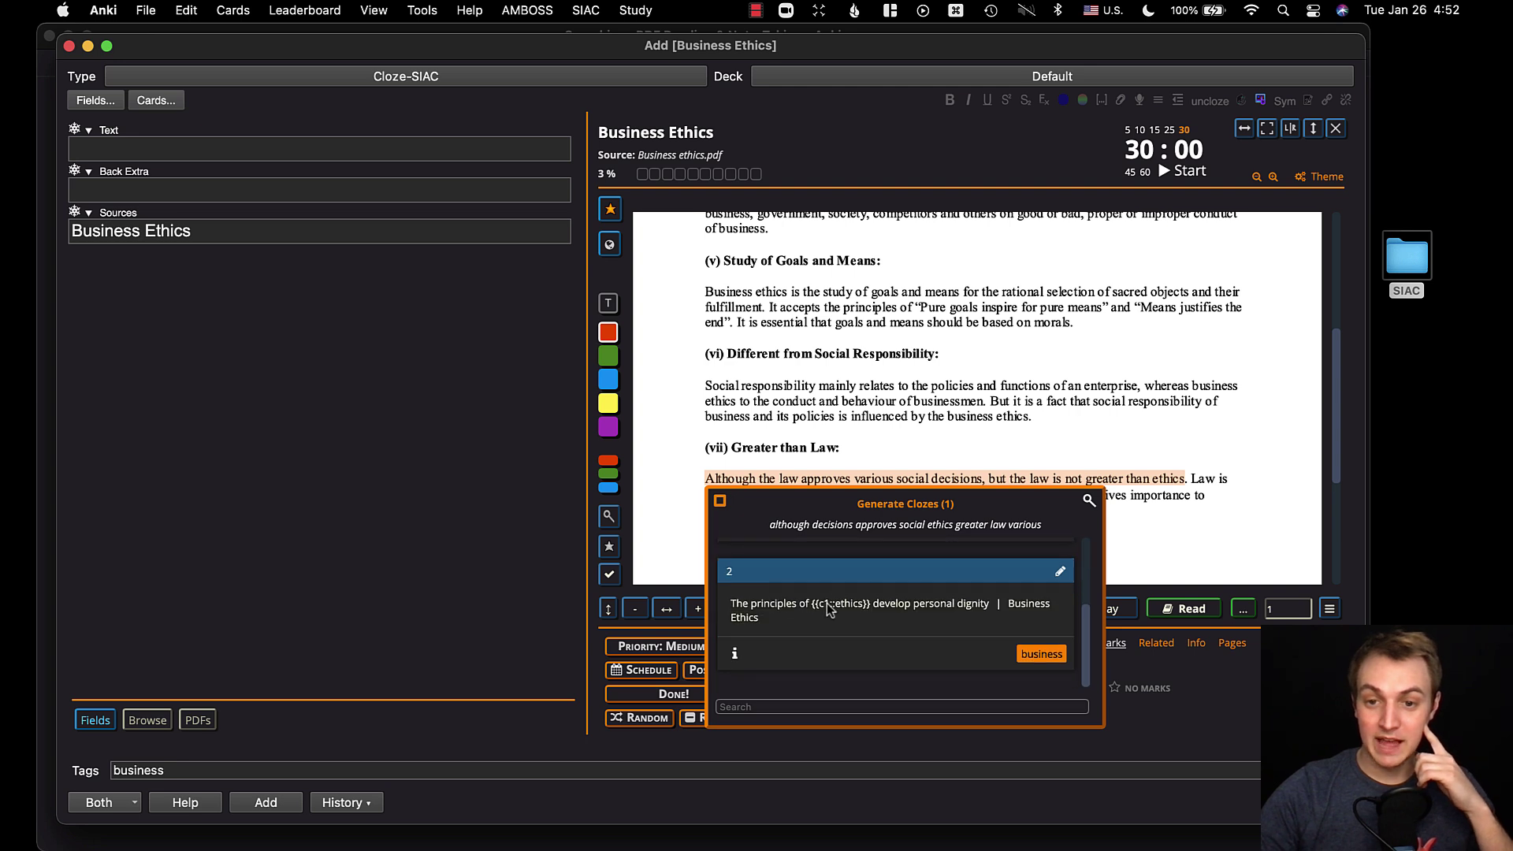
scroll(827, 608, down, 1)
scroll(799, 583, down, 3)
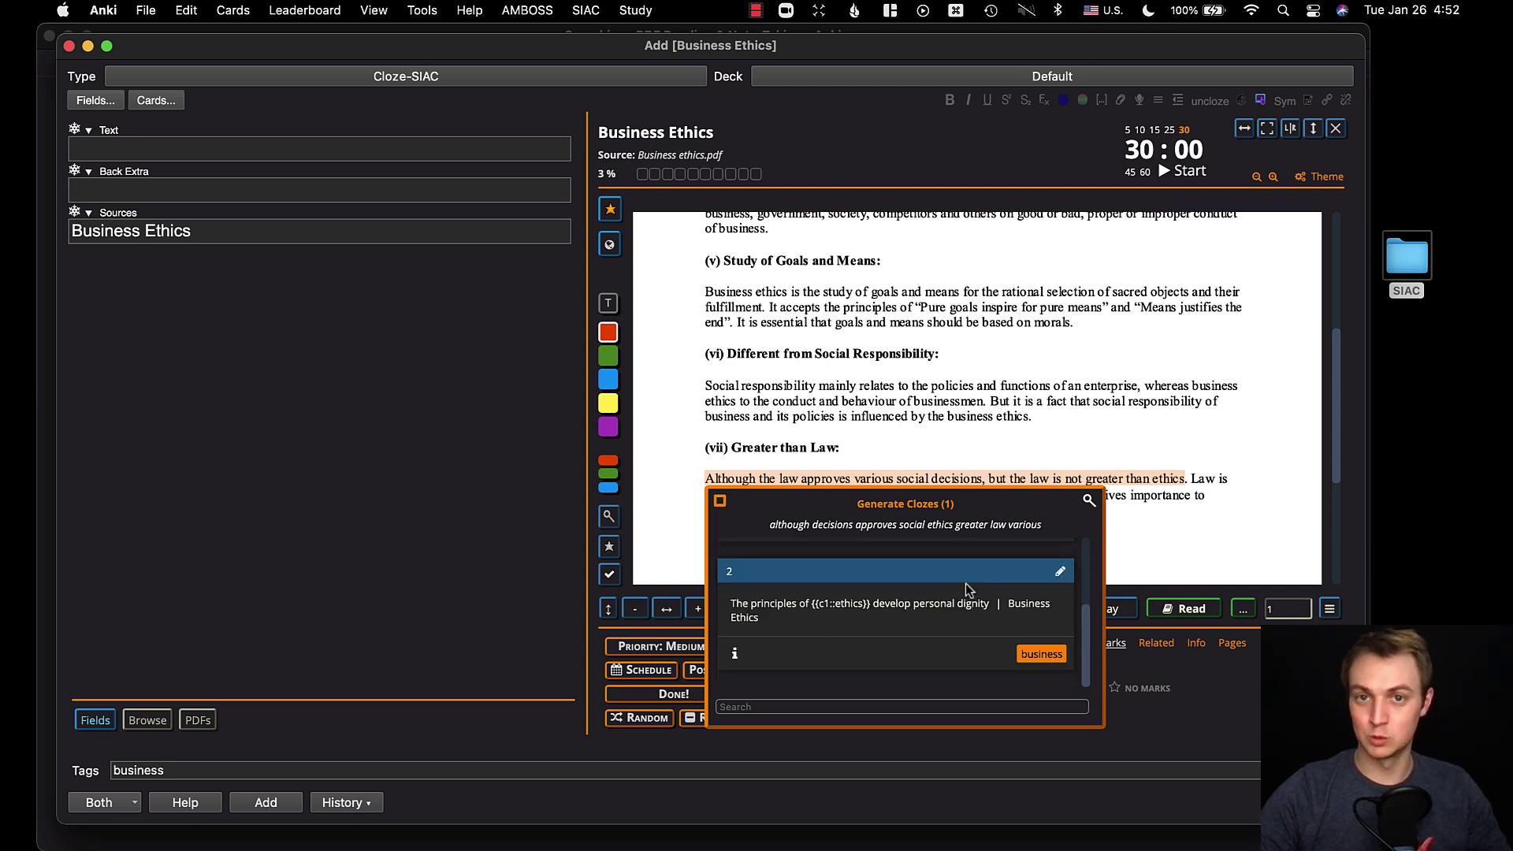
scroll(966, 583, up, 3)
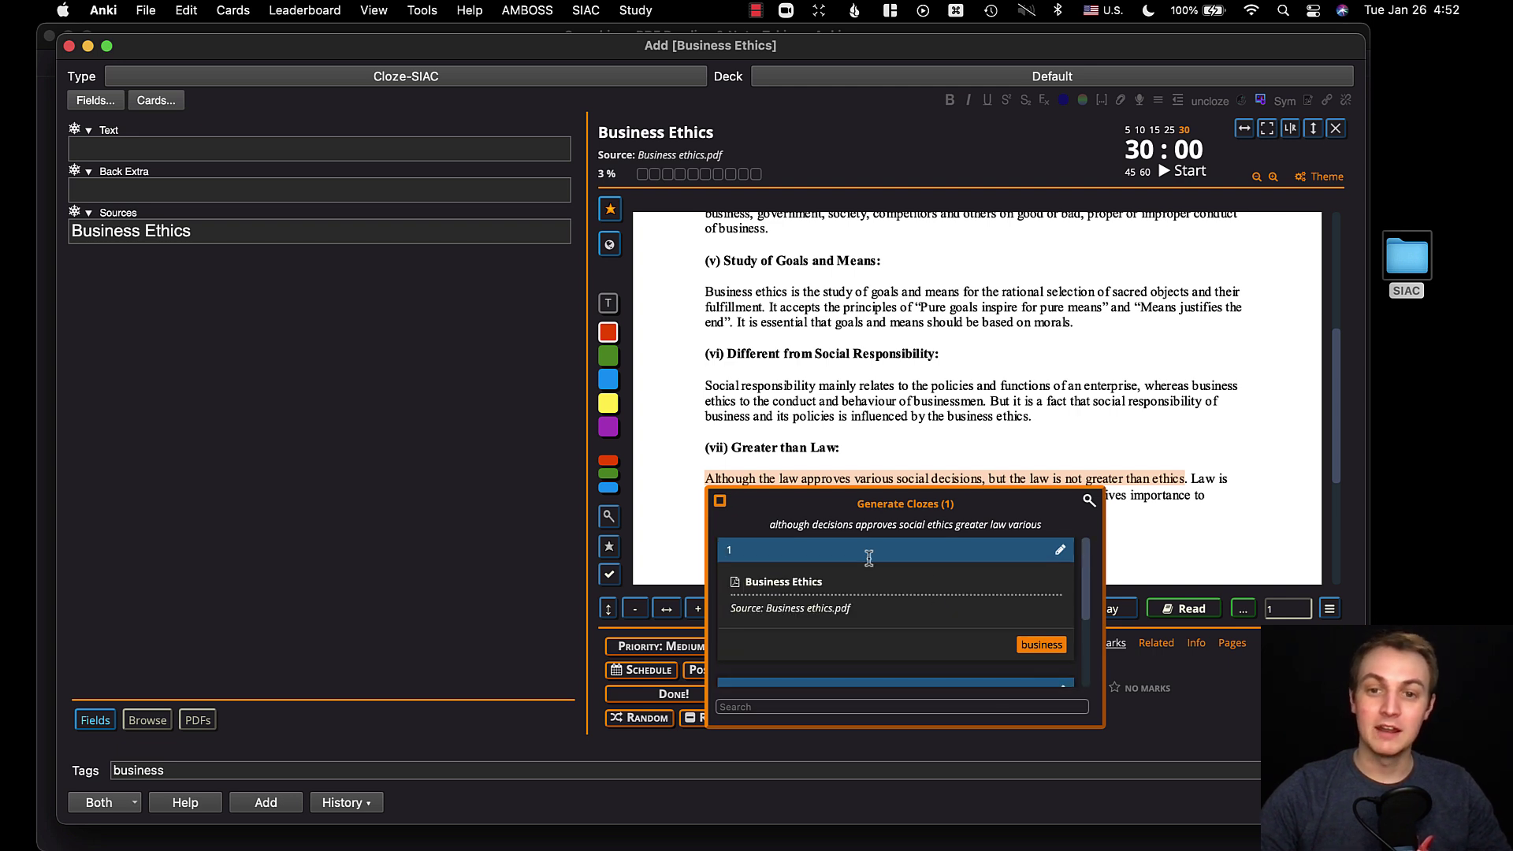
click(916, 508)
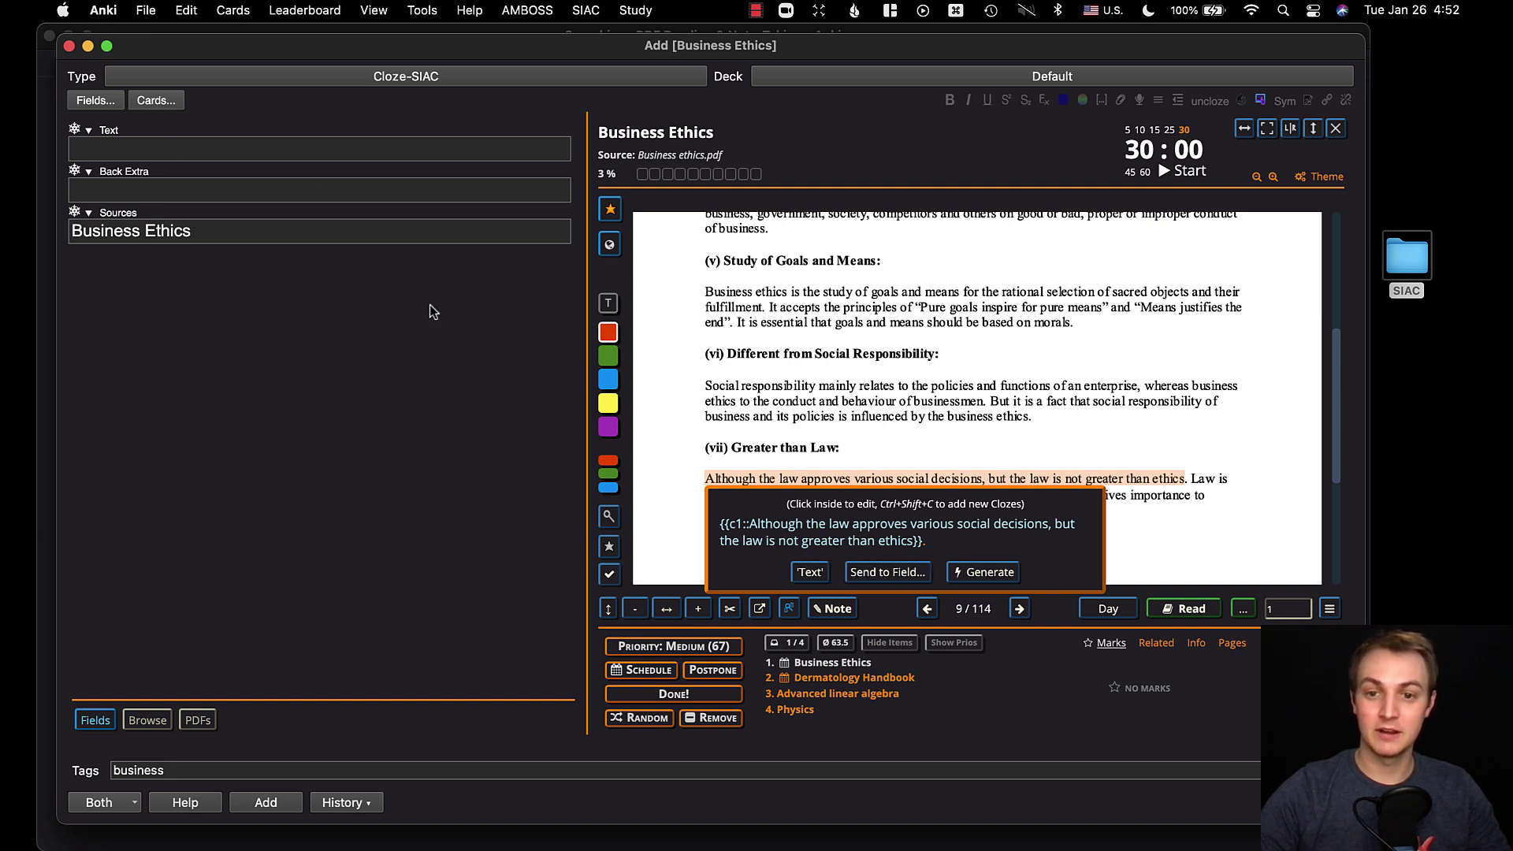
click(809, 573)
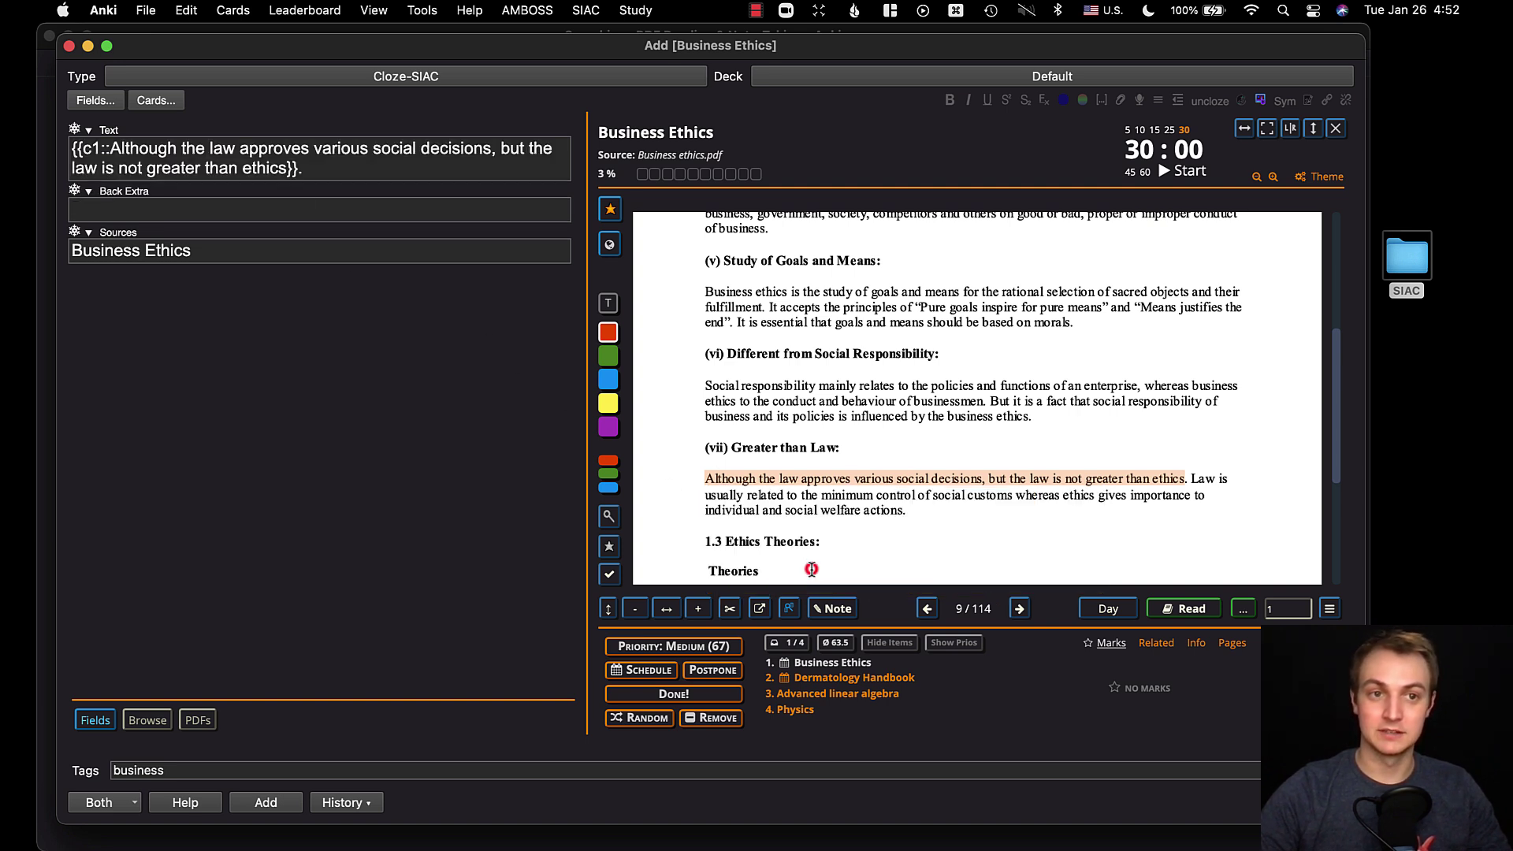
triple_click(351, 172)
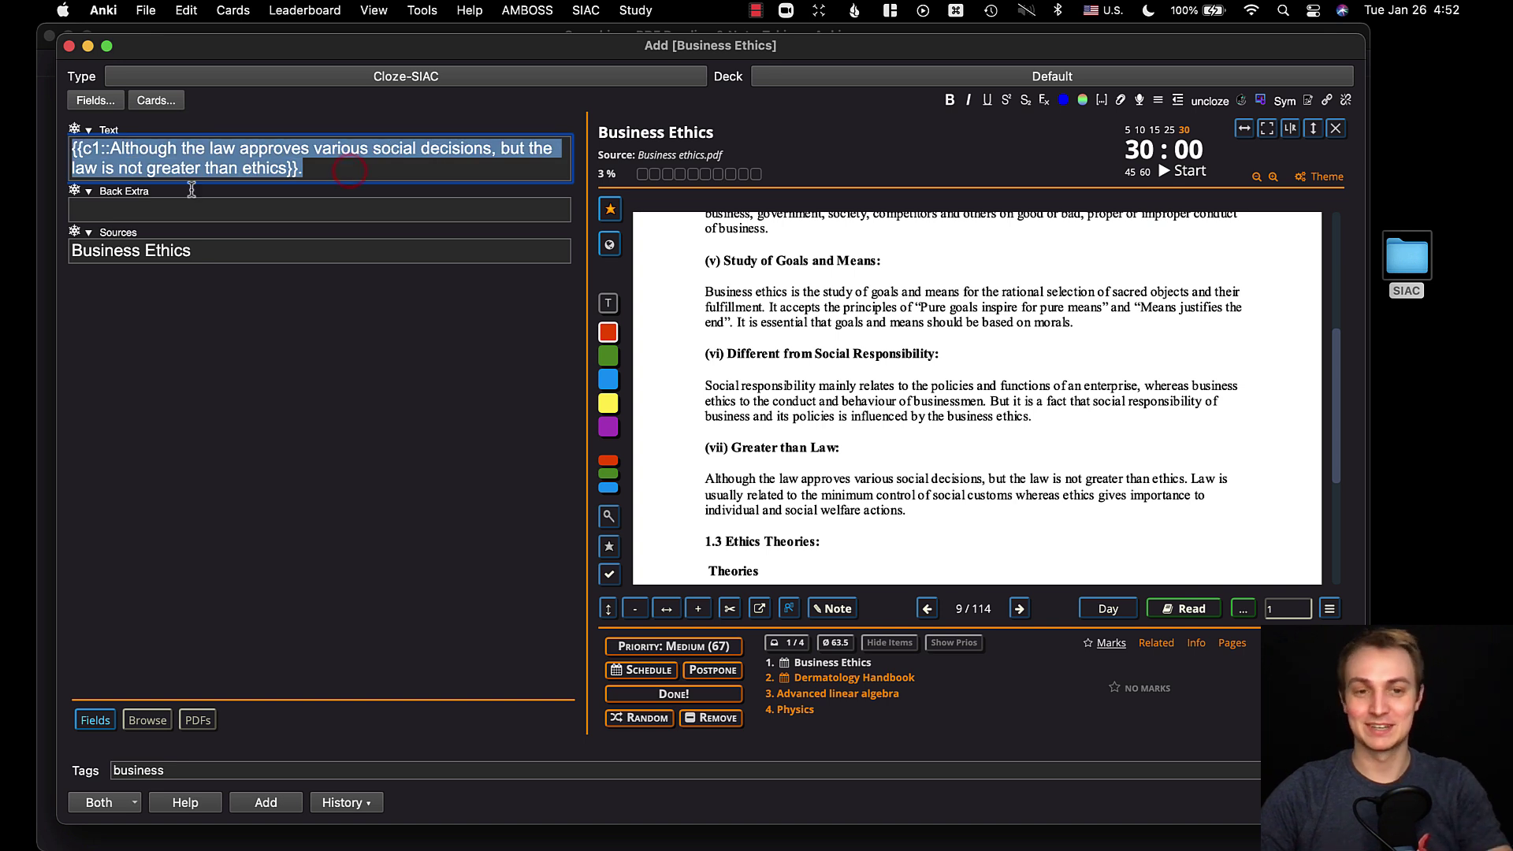
key(BackSpace)
click(819, 9)
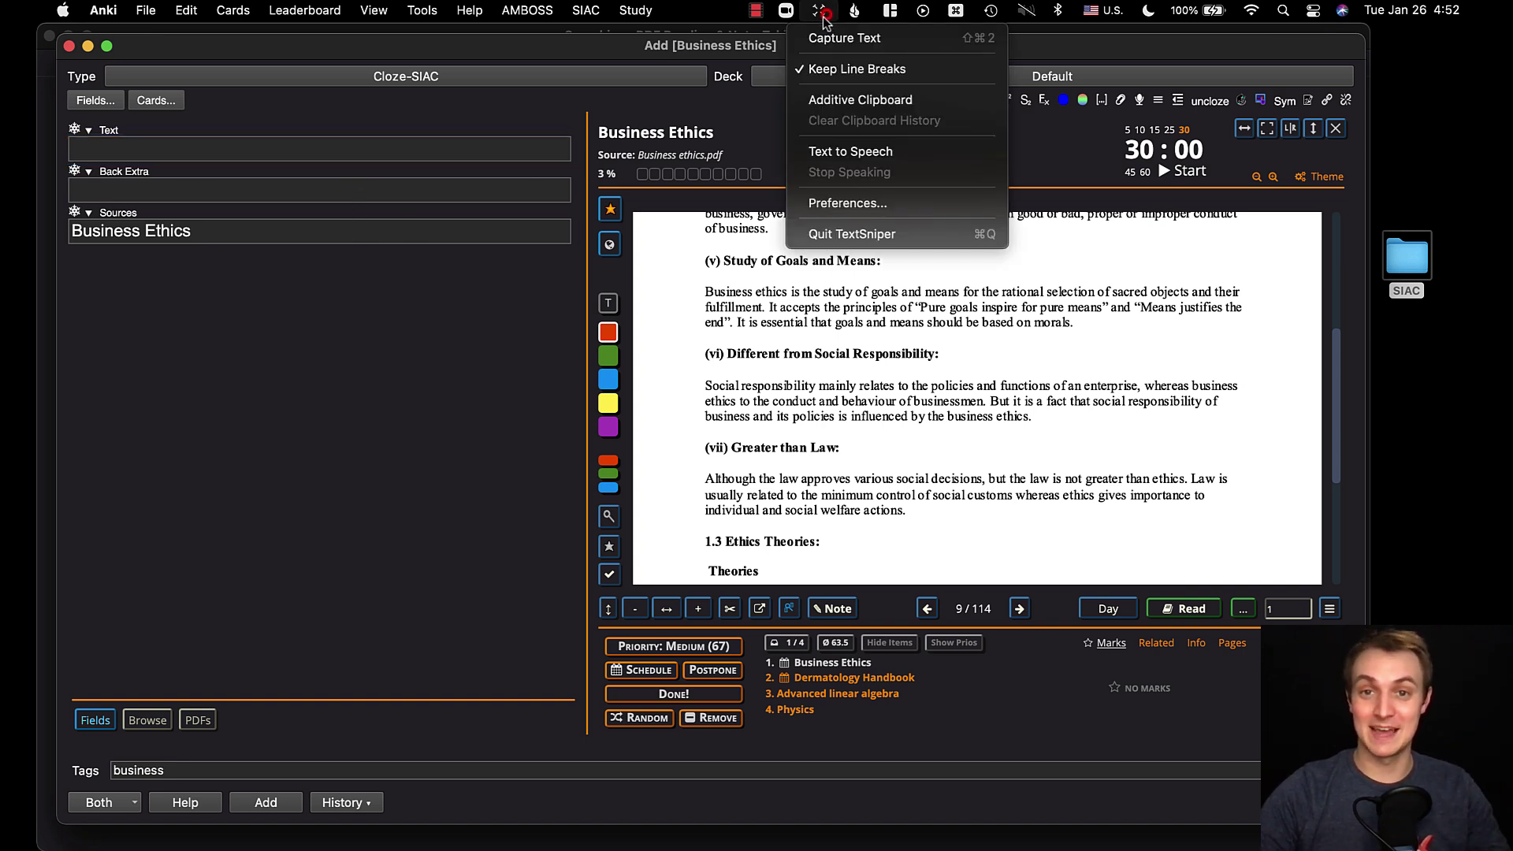
click(827, 35)
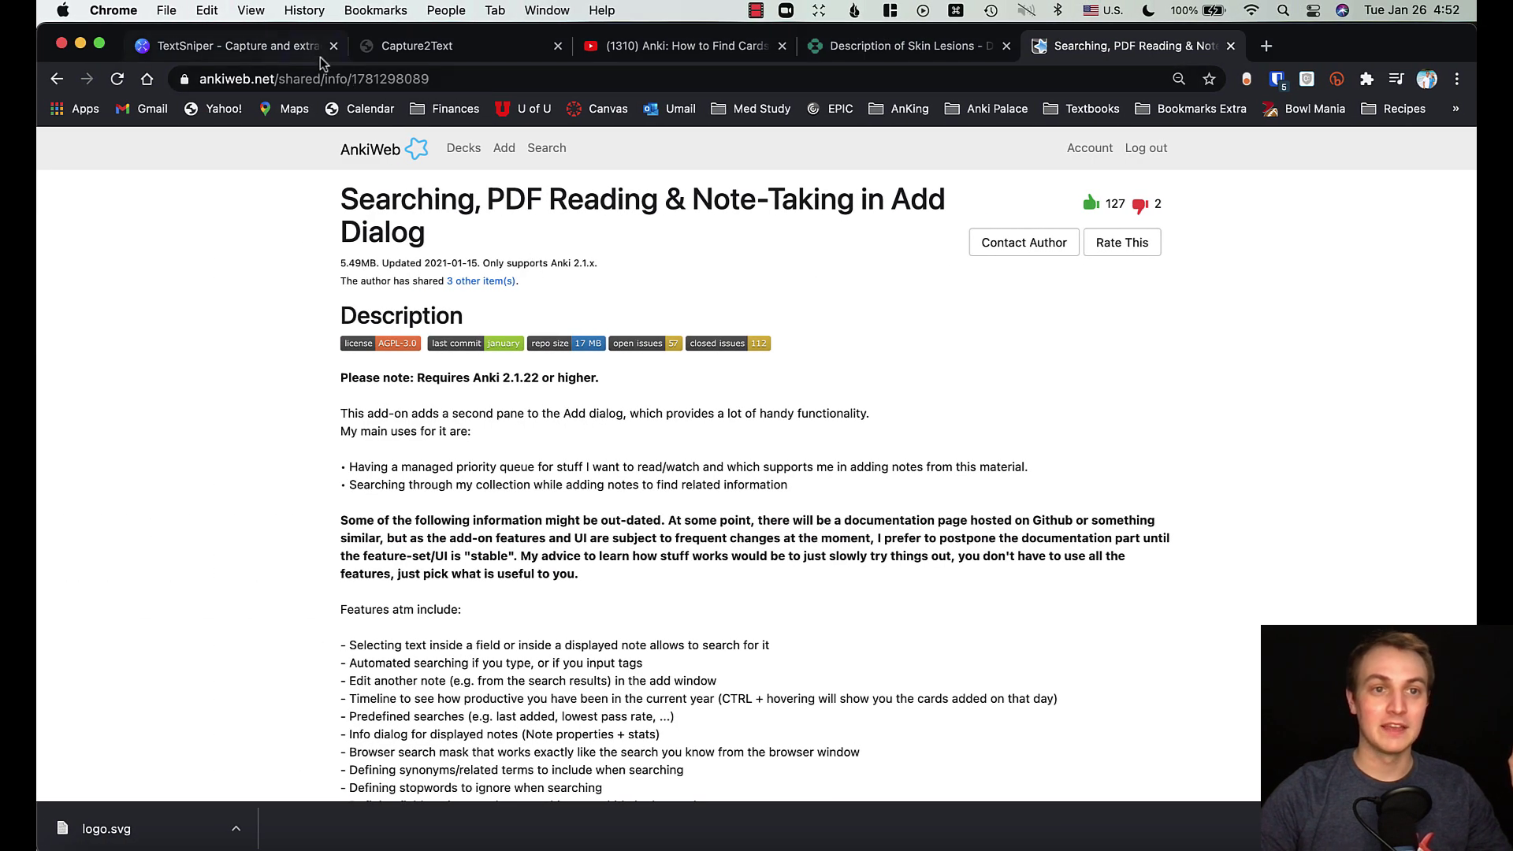
click(320, 56)
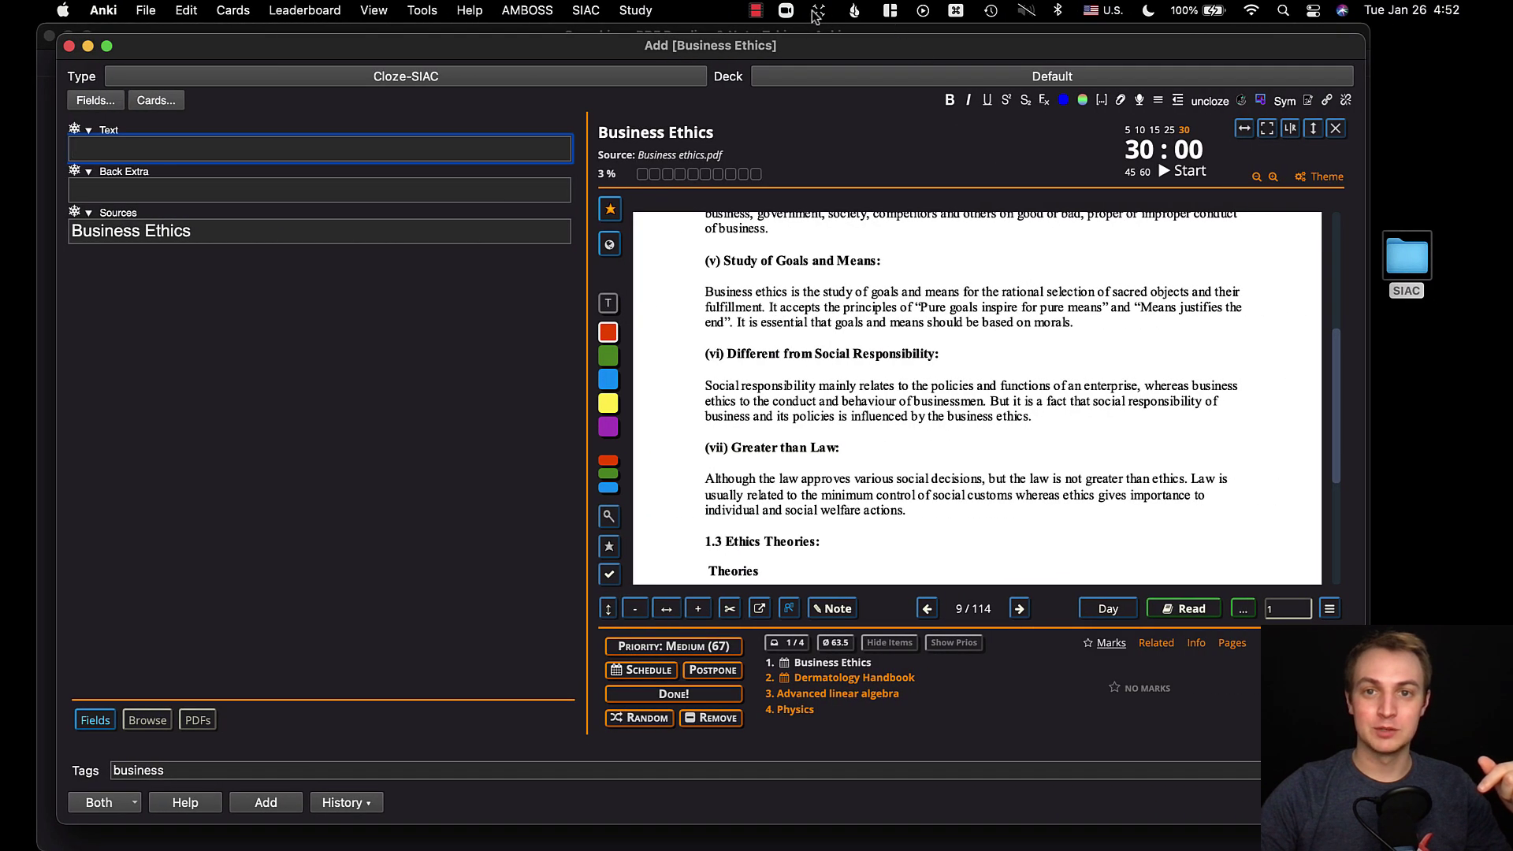
Capture the social responsibility paragraph with TextSniper and paste it into the Text field
click(816, 16)
click(831, 37)
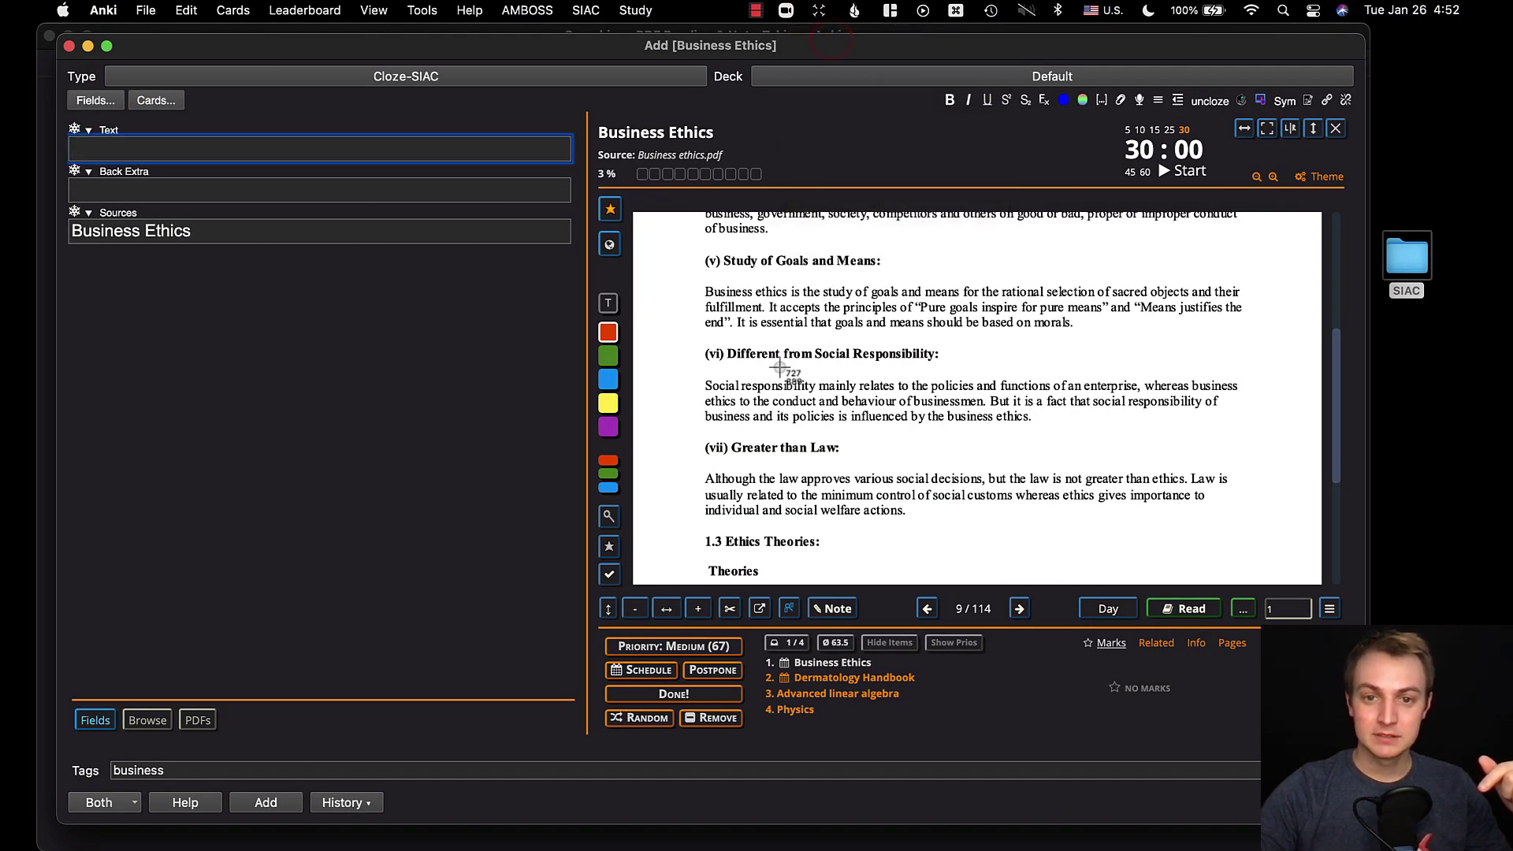
drag(685, 367, 1265, 434)
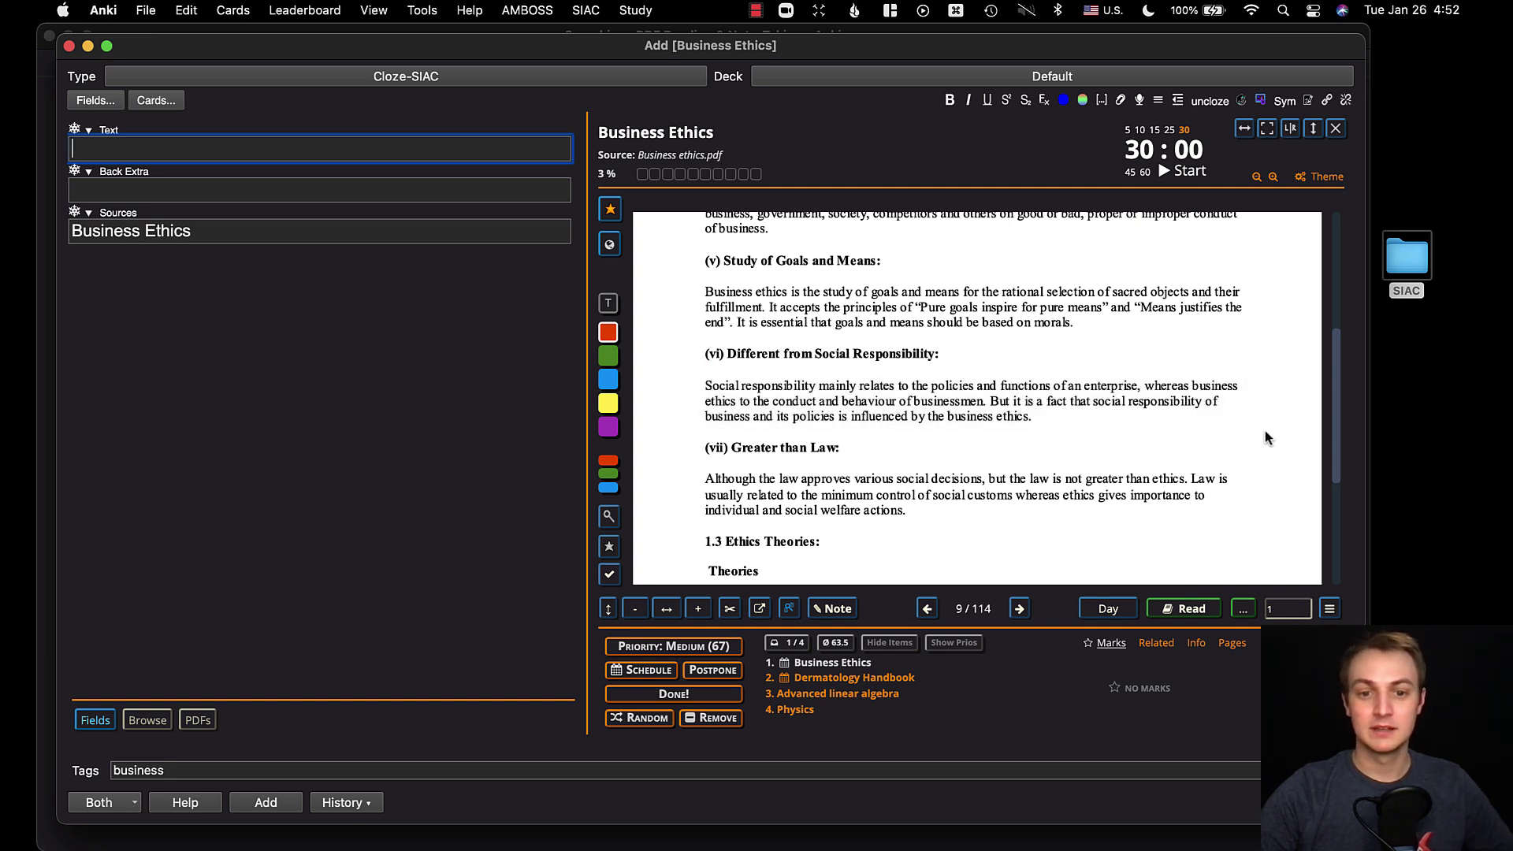
click(145, 149)
key(super+v)
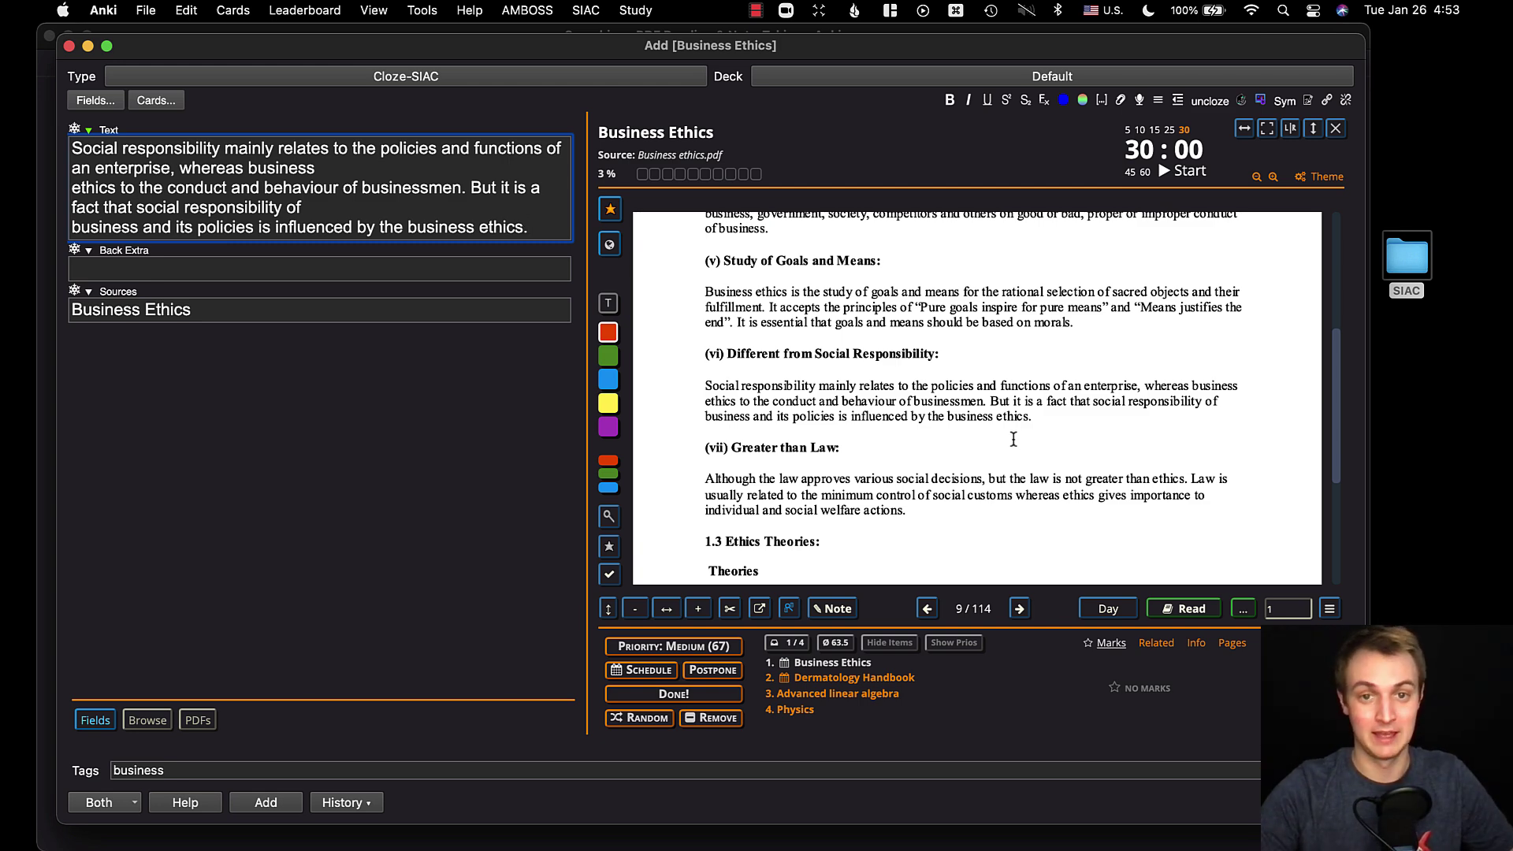
Switch to Chrome to view the Capture2Text page, then return to Anki
key(super+Tab)
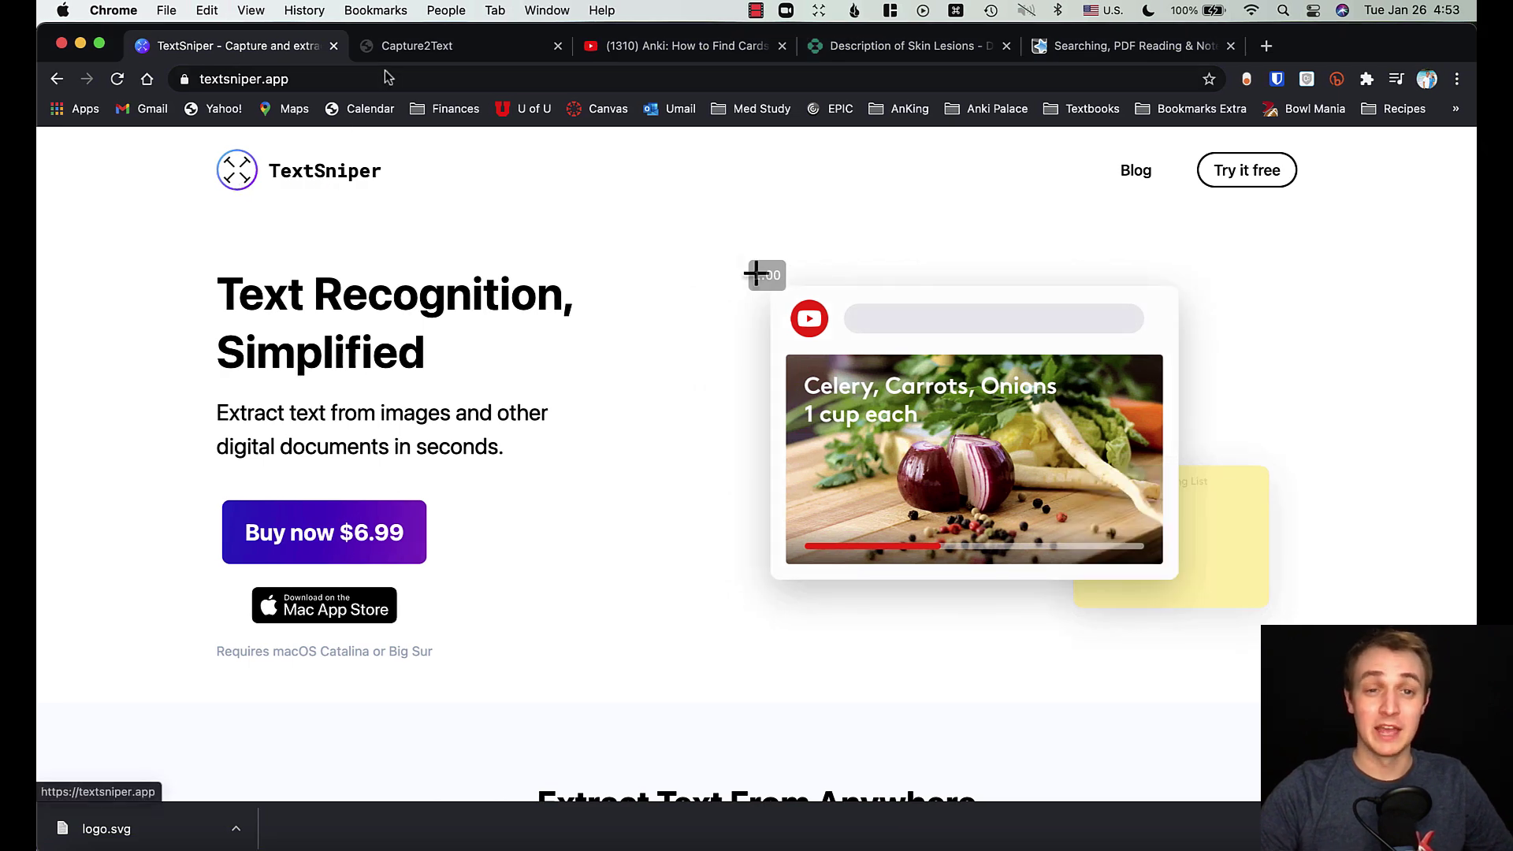
click(434, 49)
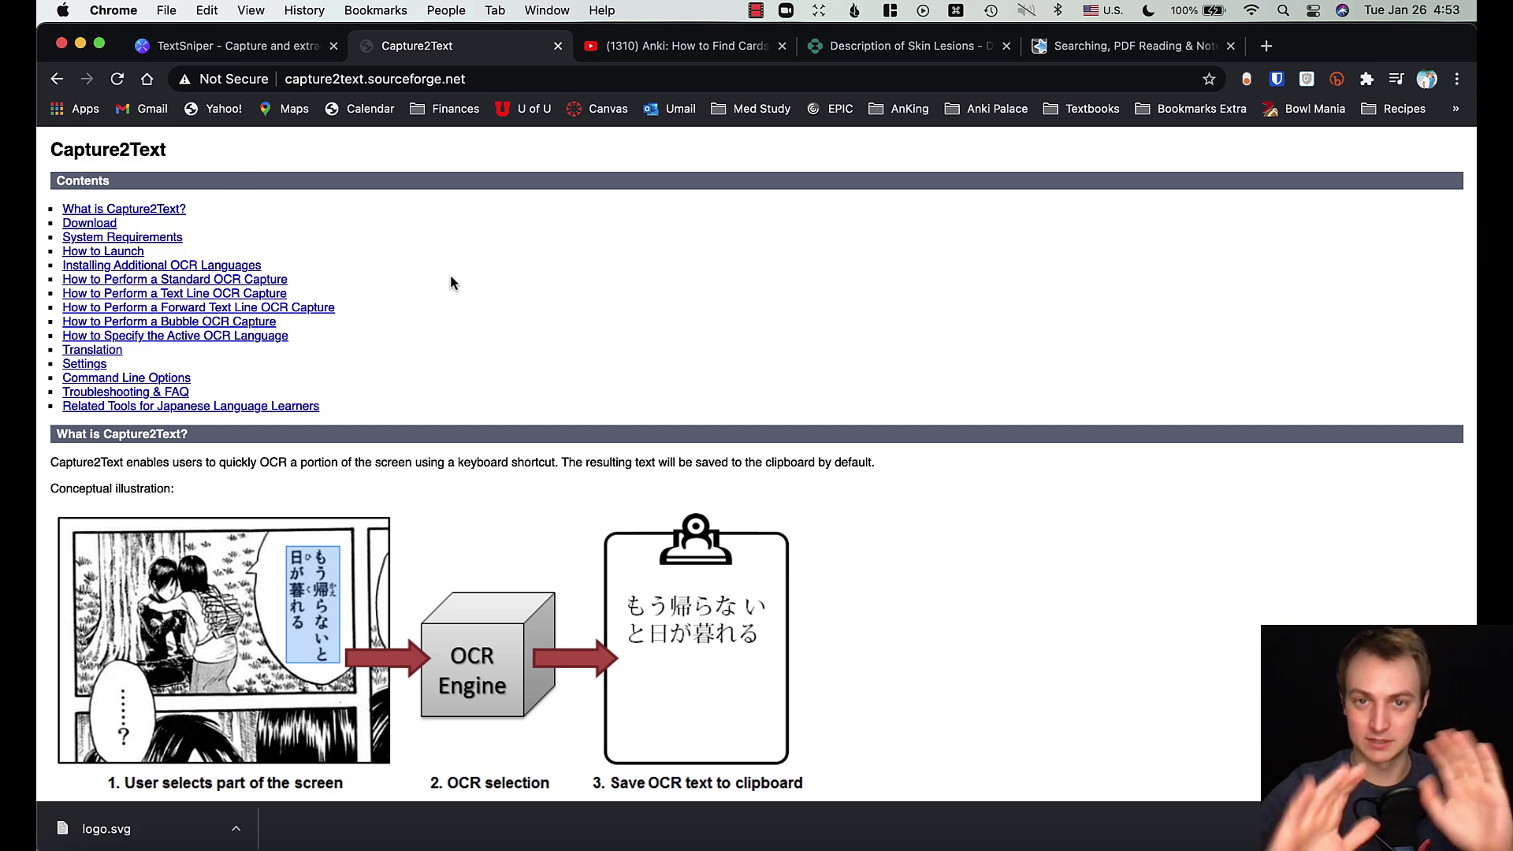
key(super+Tab)
Delete the pasted paragraph from the Text field and deselect the Business Ethics source text
drag(554, 230, 44, 149)
key(BackSpace)
drag(213, 234, 82, 229)
click(227, 230)
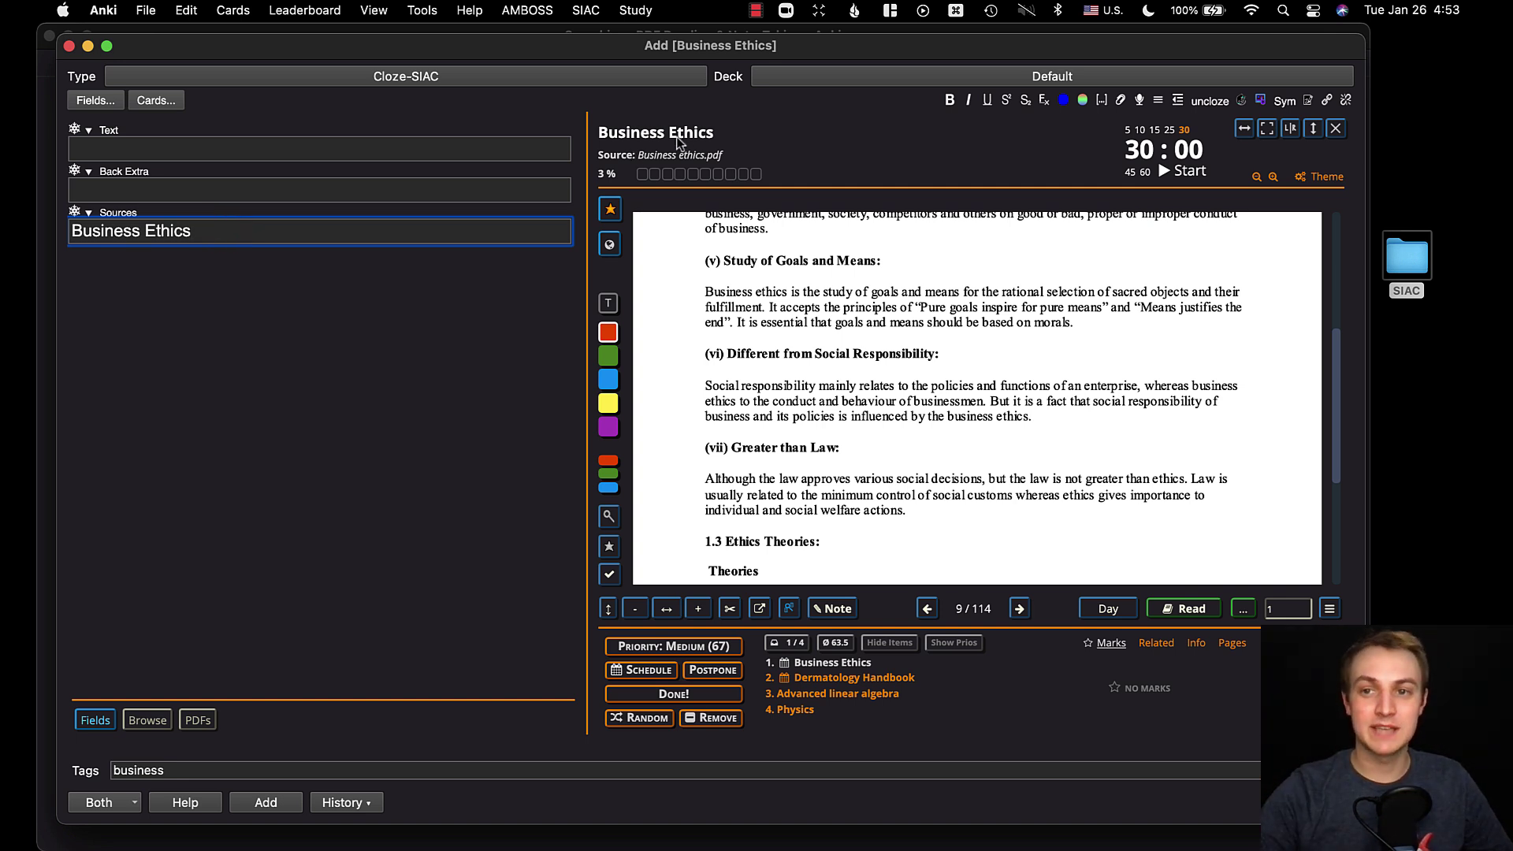
Review the SIAC shortcut and general add-card settings, then close them unchanged
click(585, 10)
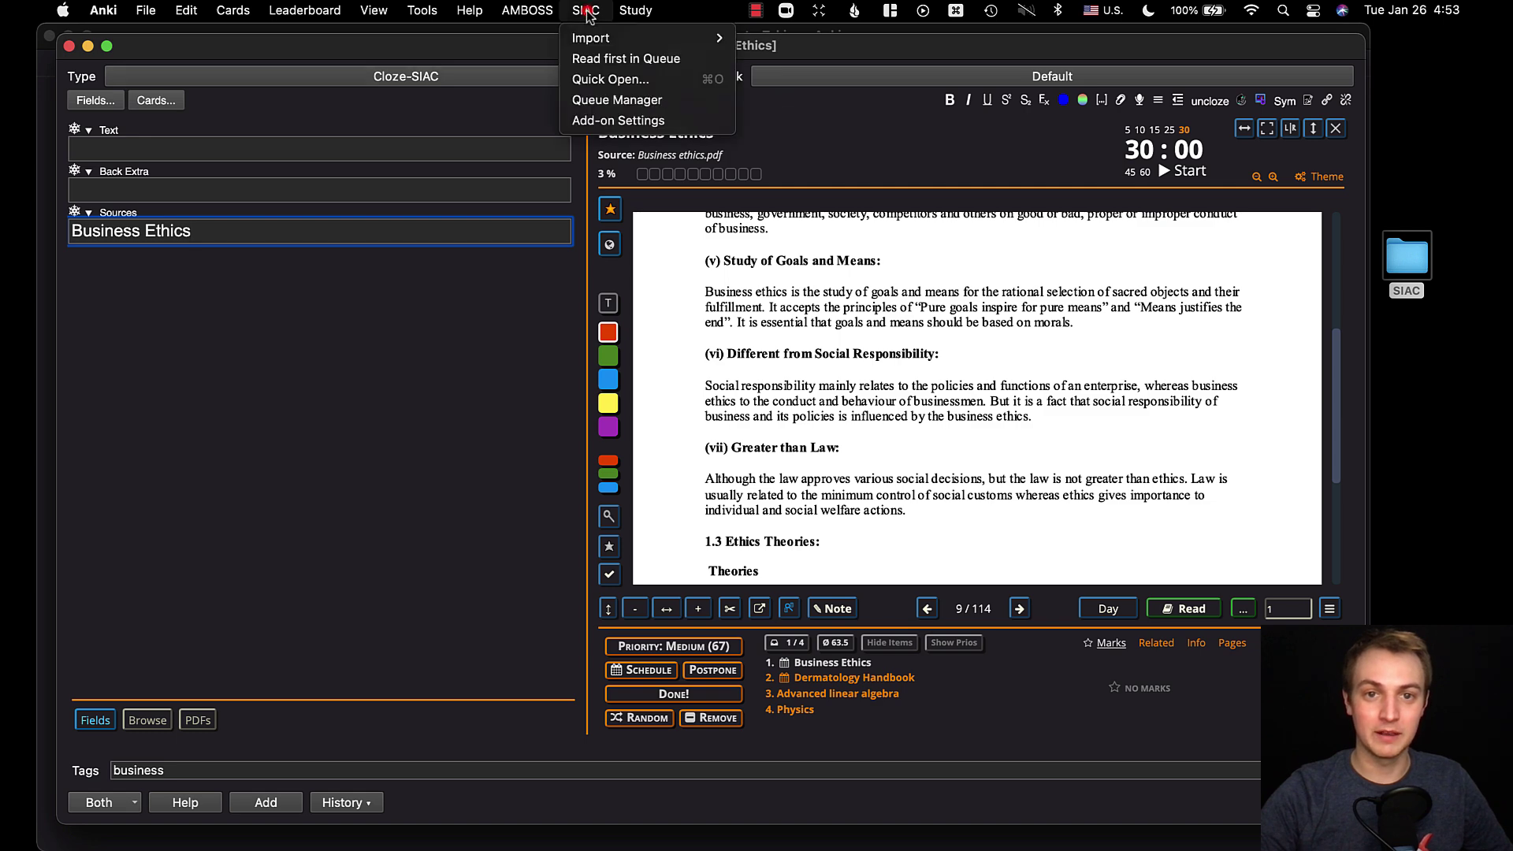
click(619, 119)
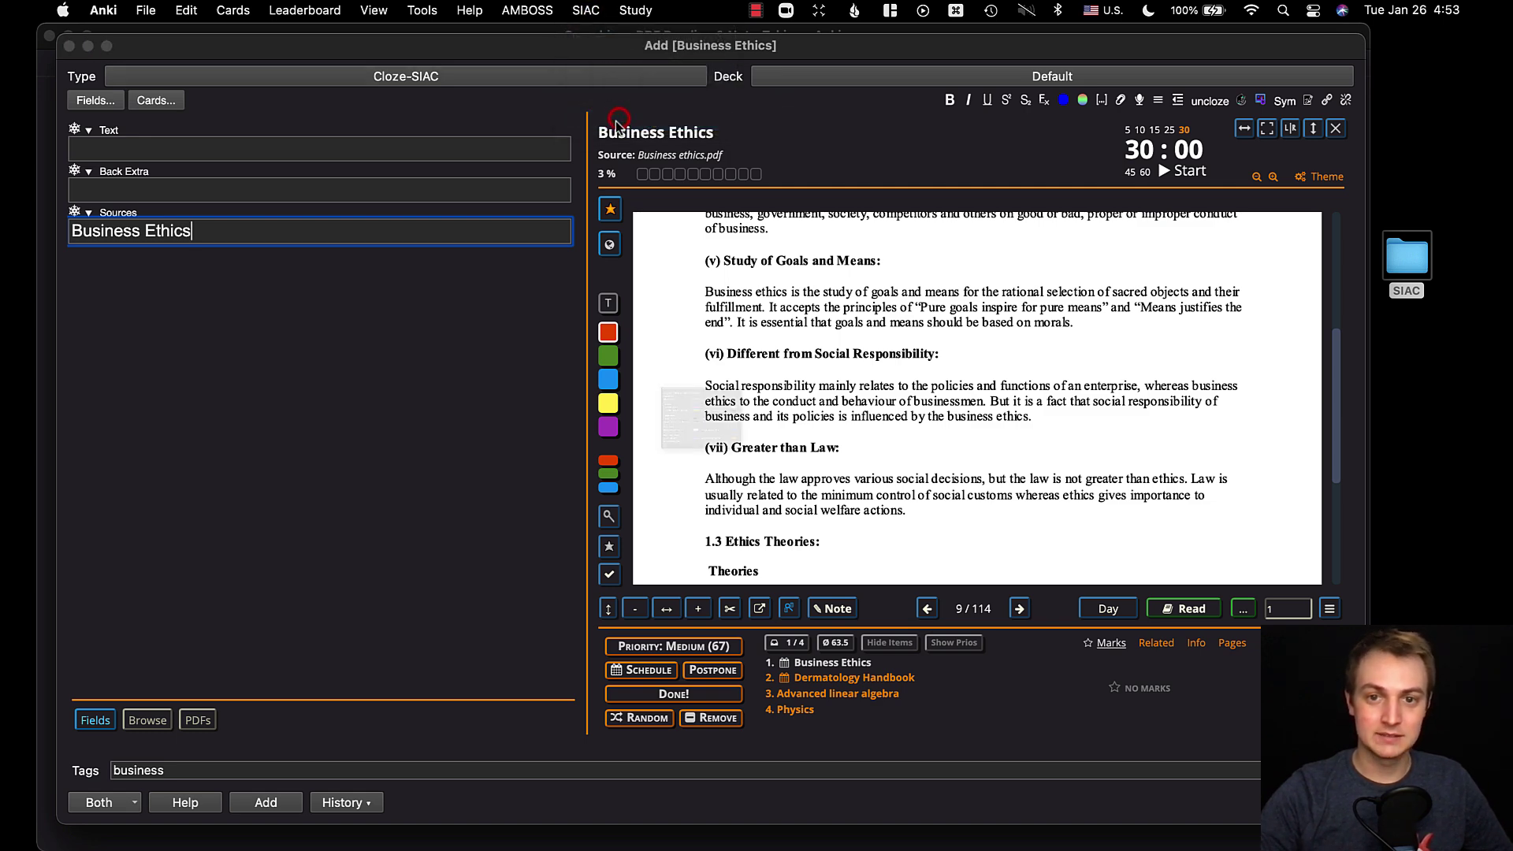
click(493, 203)
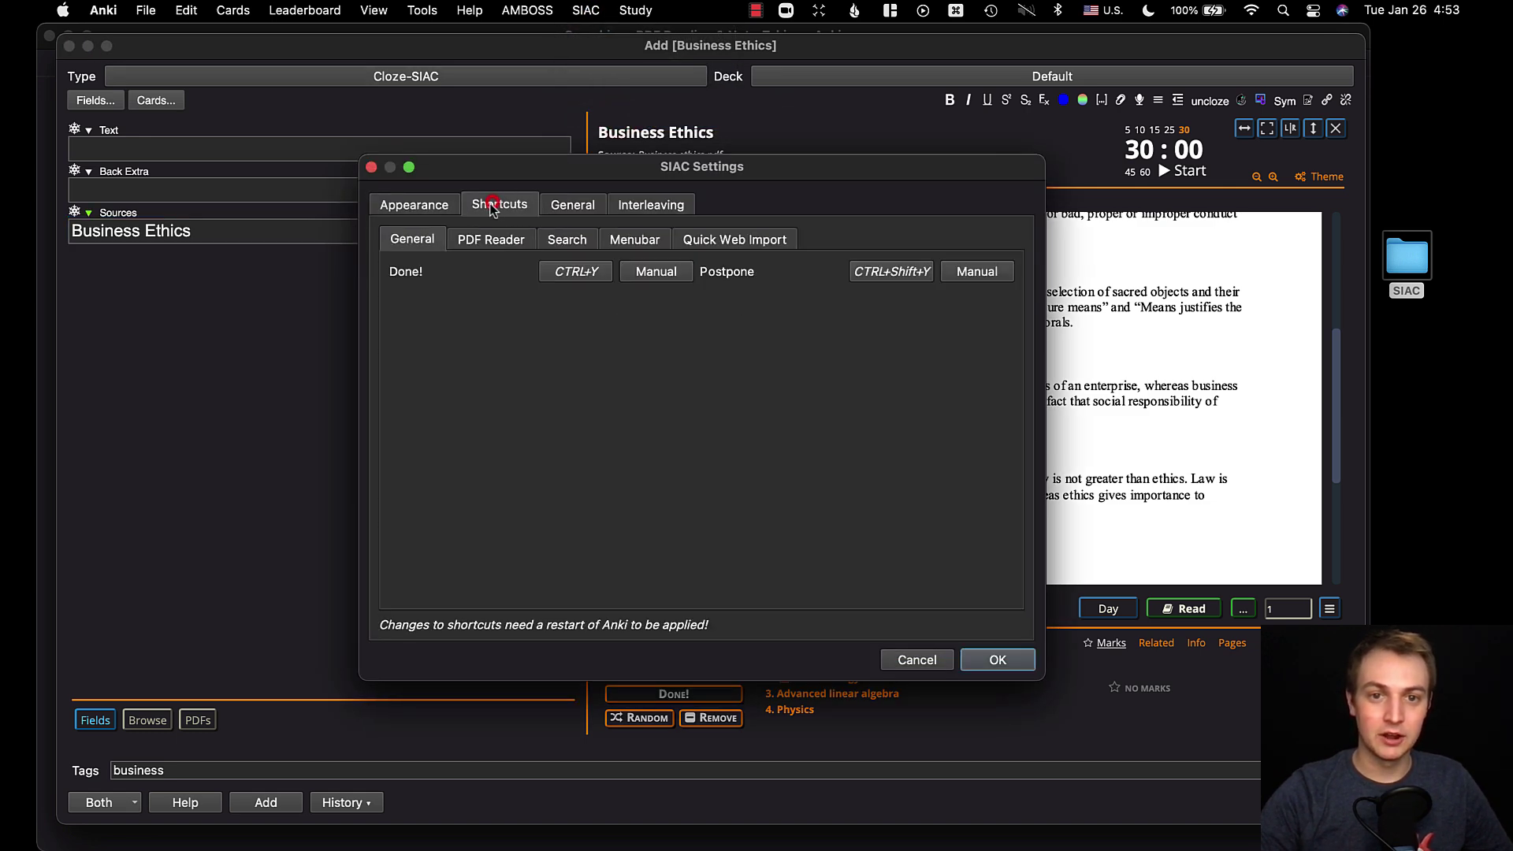
click(555, 208)
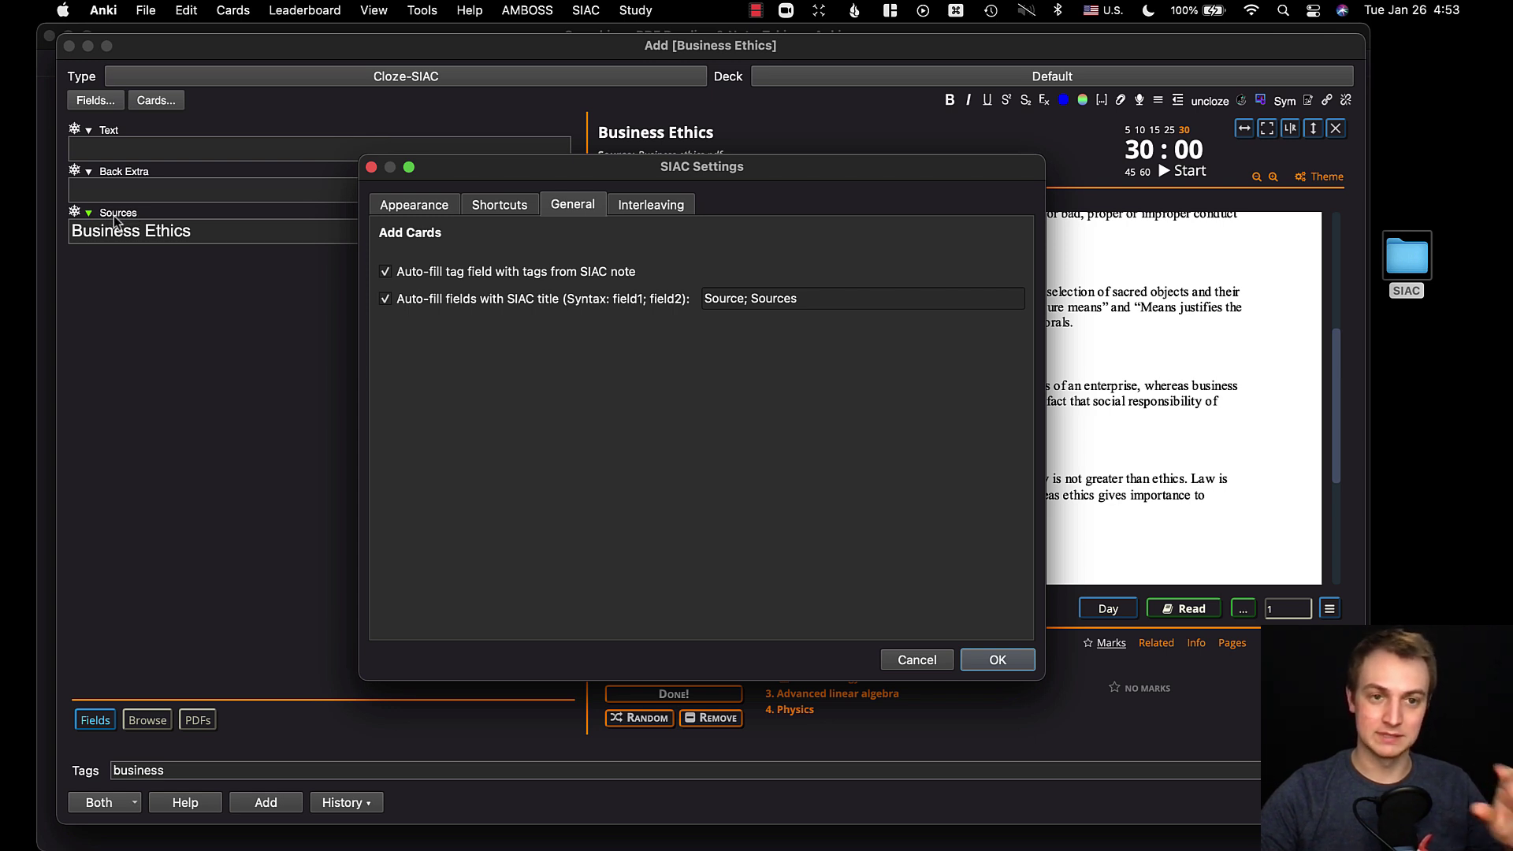
click(997, 659)
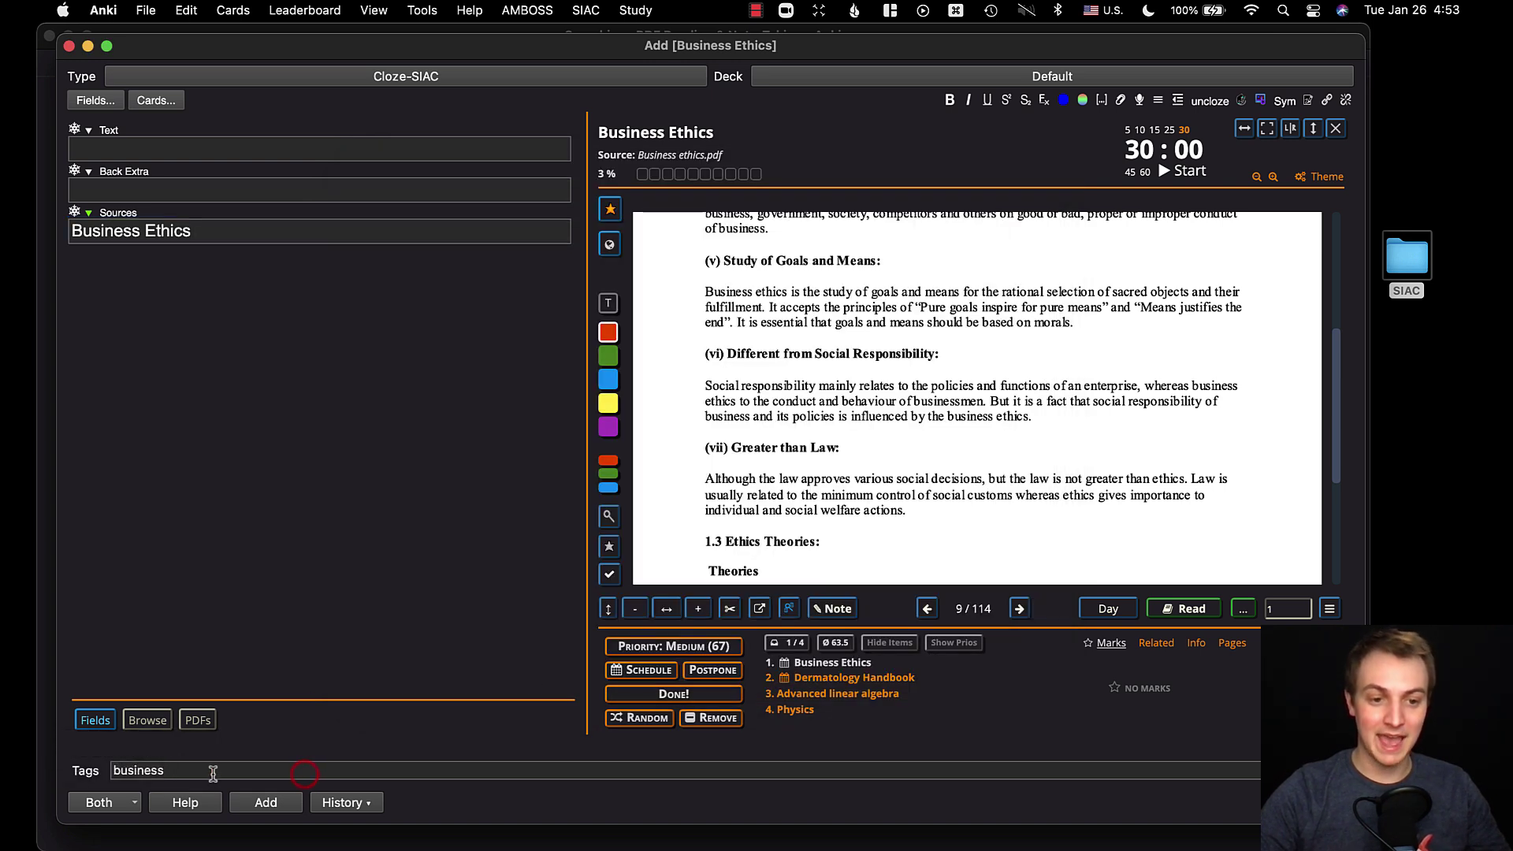
Open the Dermatology Handbook from the add-on's list of queued PDFs
click(212, 773)
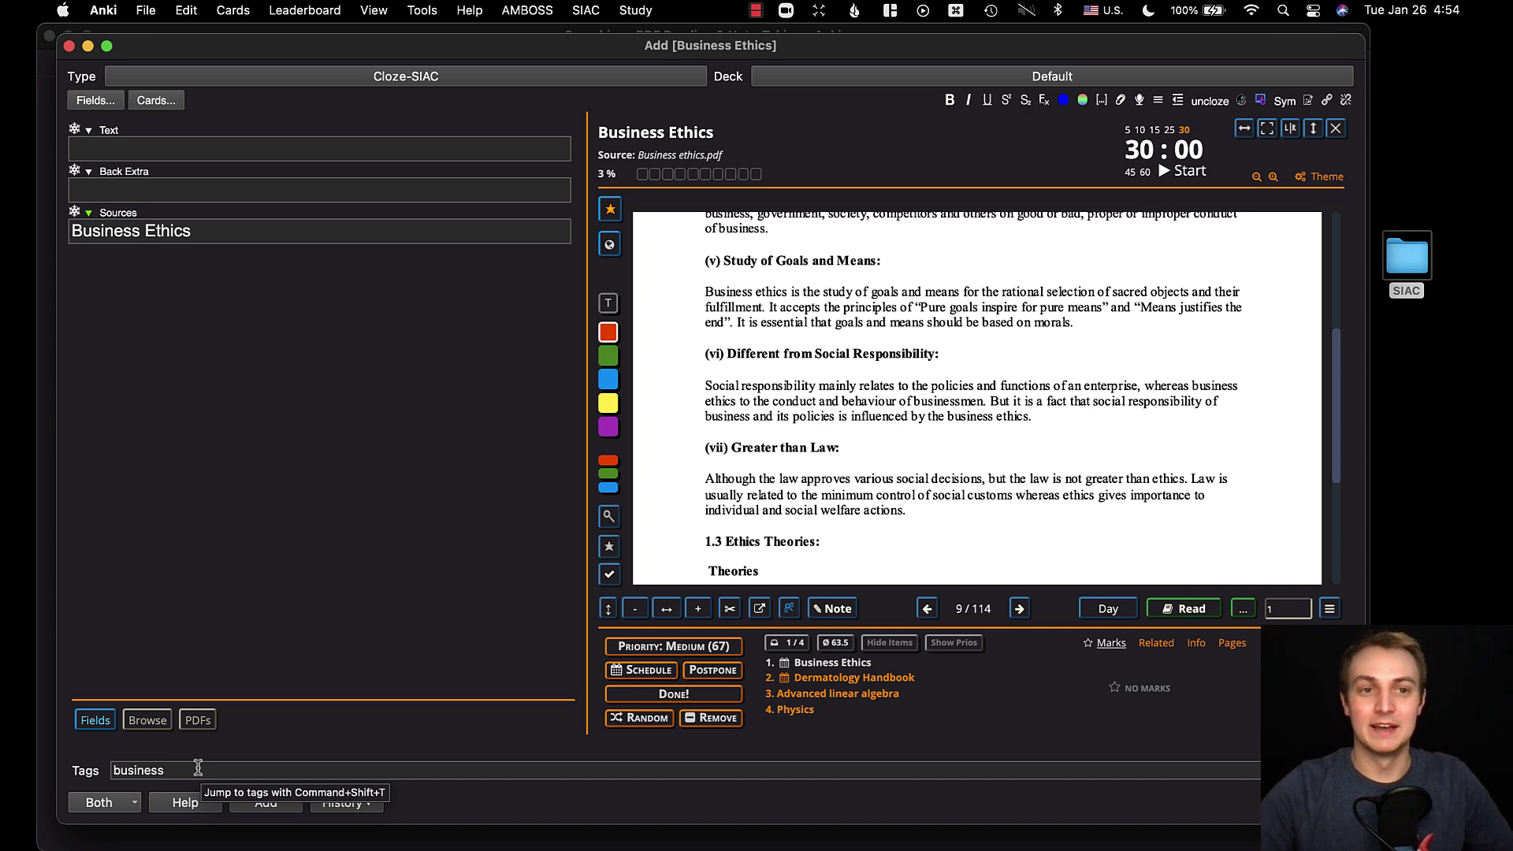
click(223, 229)
click(230, 230)
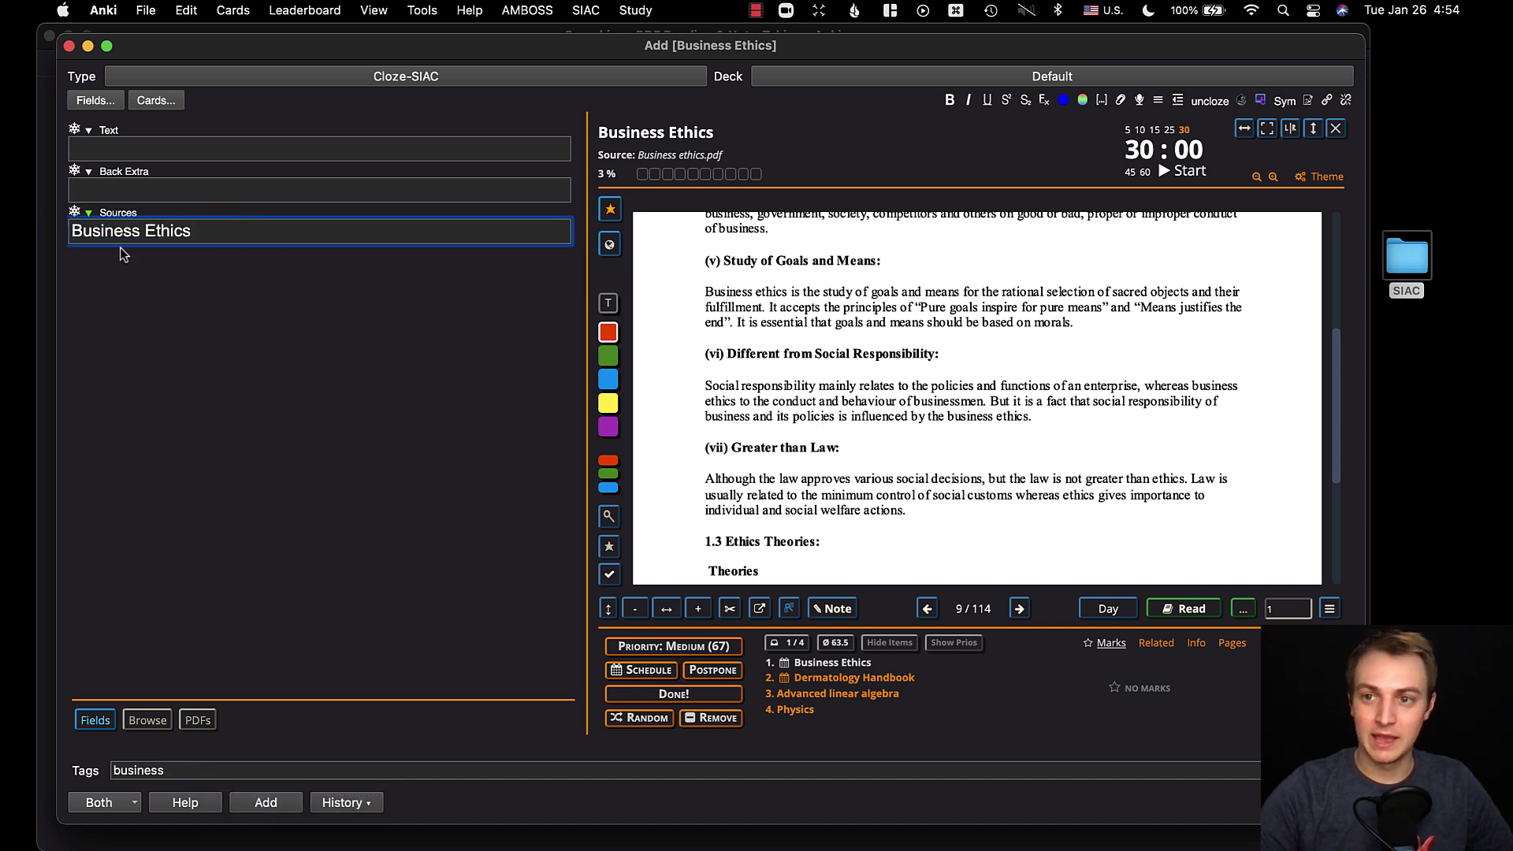
click(1336, 128)
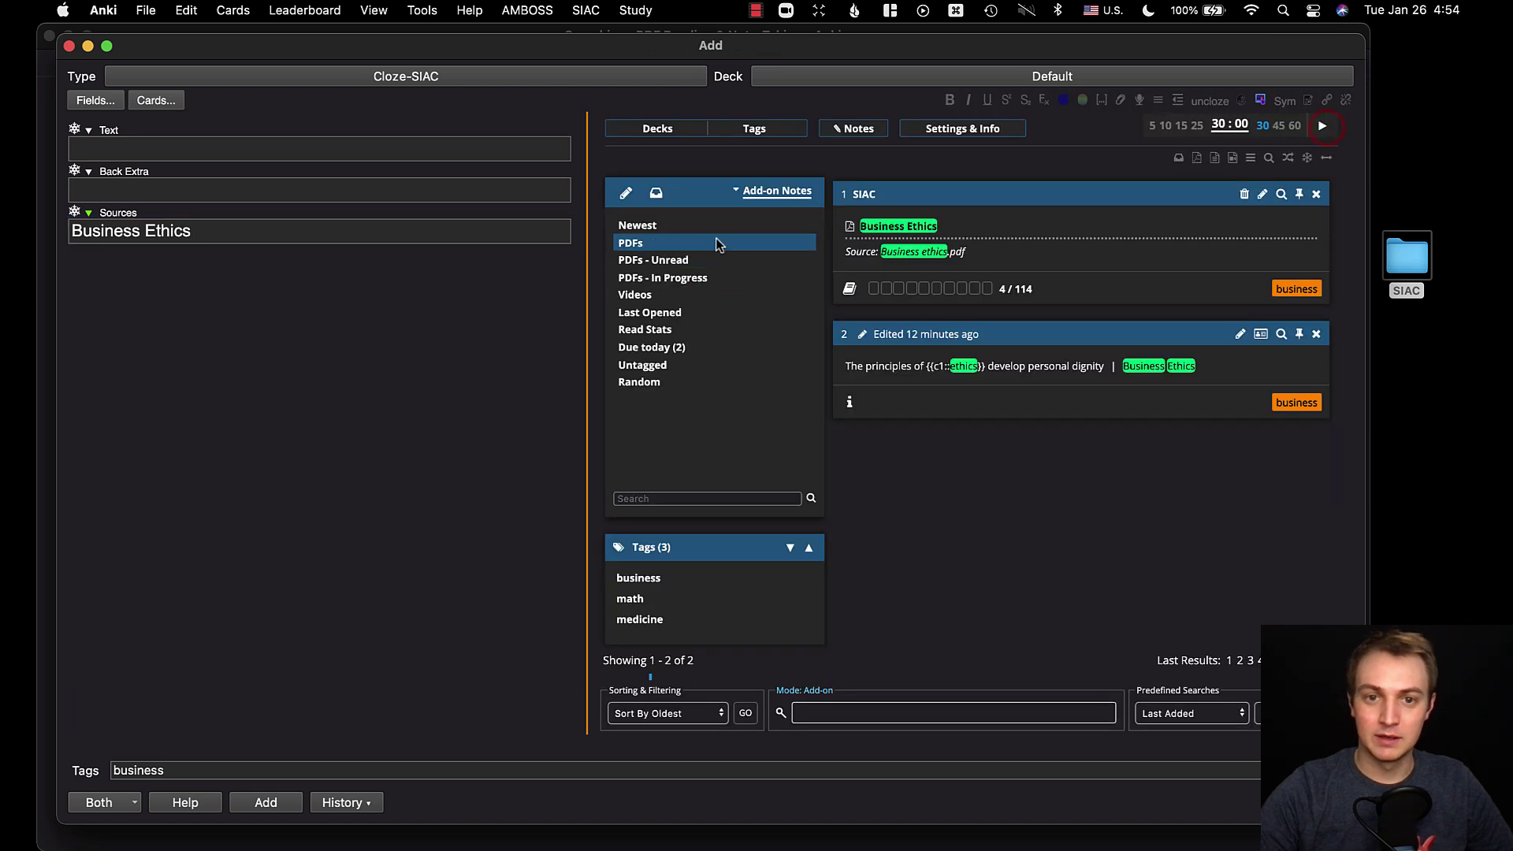
click(696, 244)
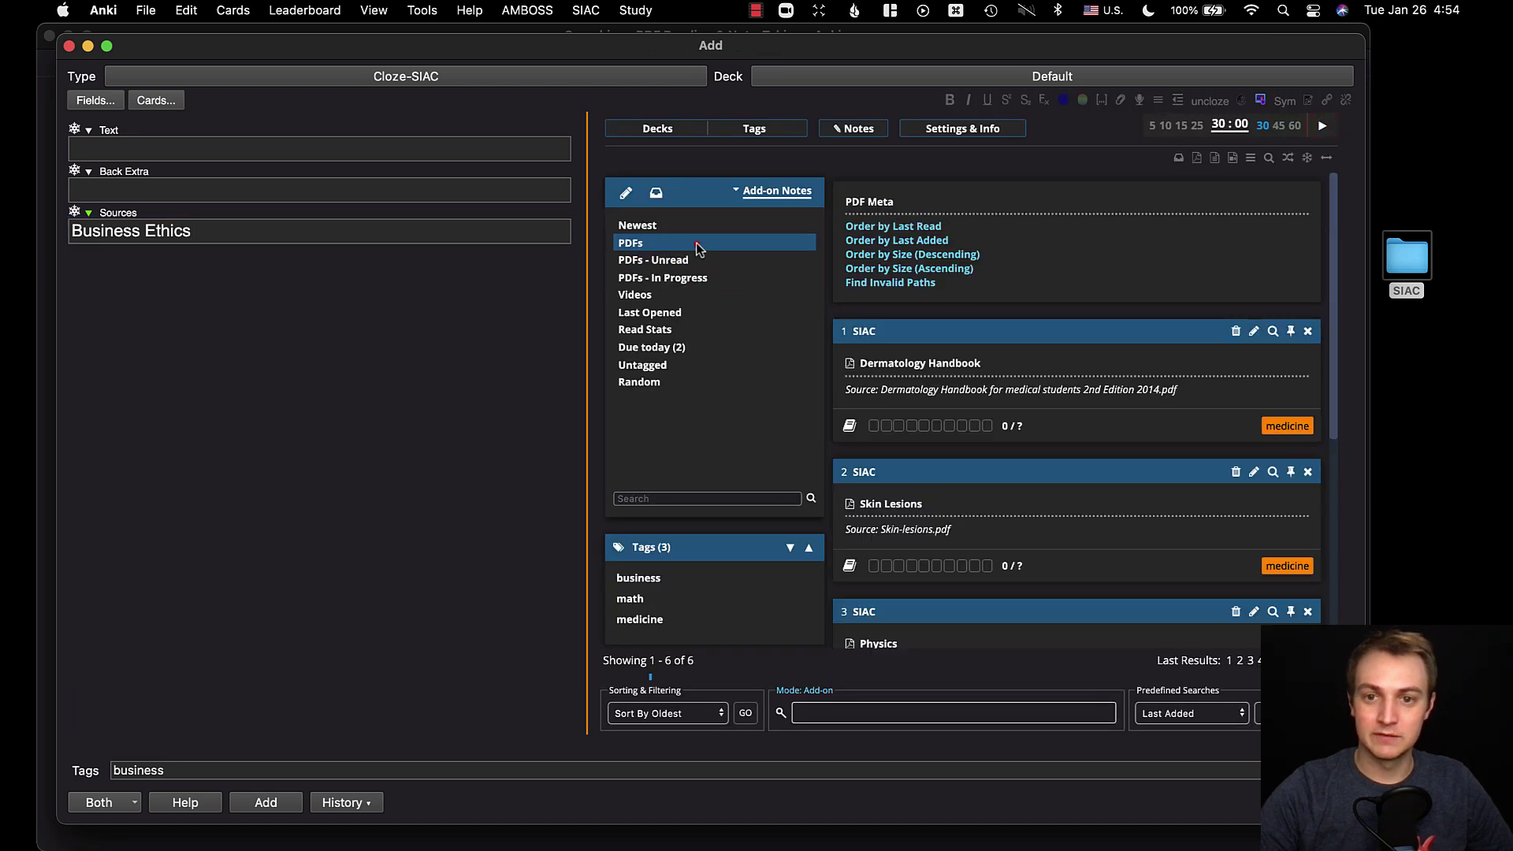
click(848, 426)
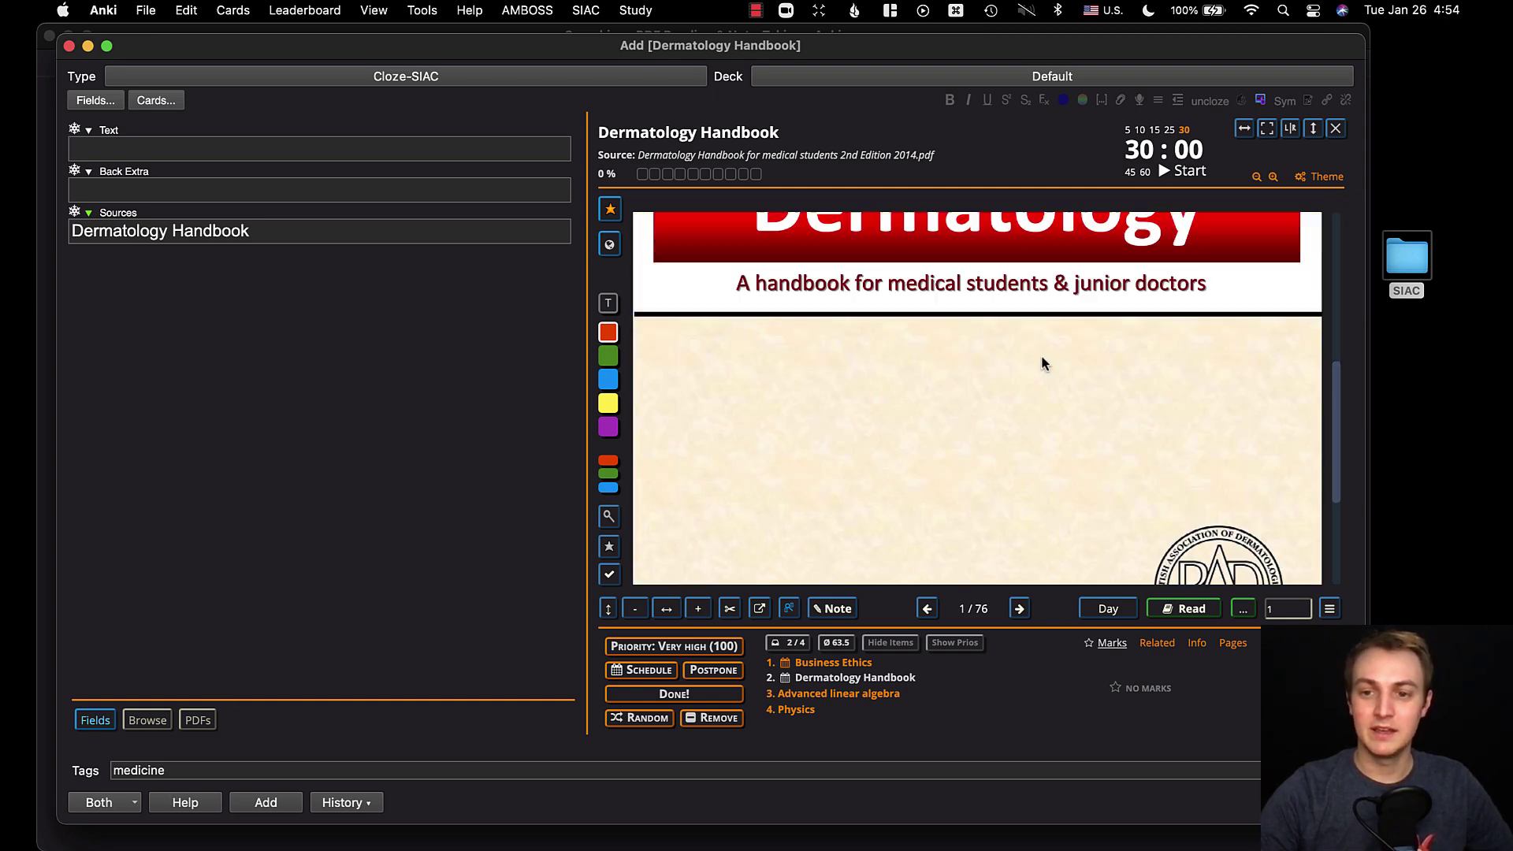
Page forward to page 10 of 76, Examining the skin
click(1019, 608)
click(1018, 608)
click(1018, 608)
click(1019, 608)
click(1019, 609)
click(1018, 609)
click(1018, 608)
click(1019, 608)
click(1019, 608)
Capture the first bullet sentence on page 10 as text with the screen text-capture tool
scroll(820, 442, down, 10)
scroll(821, 442, up, 10)
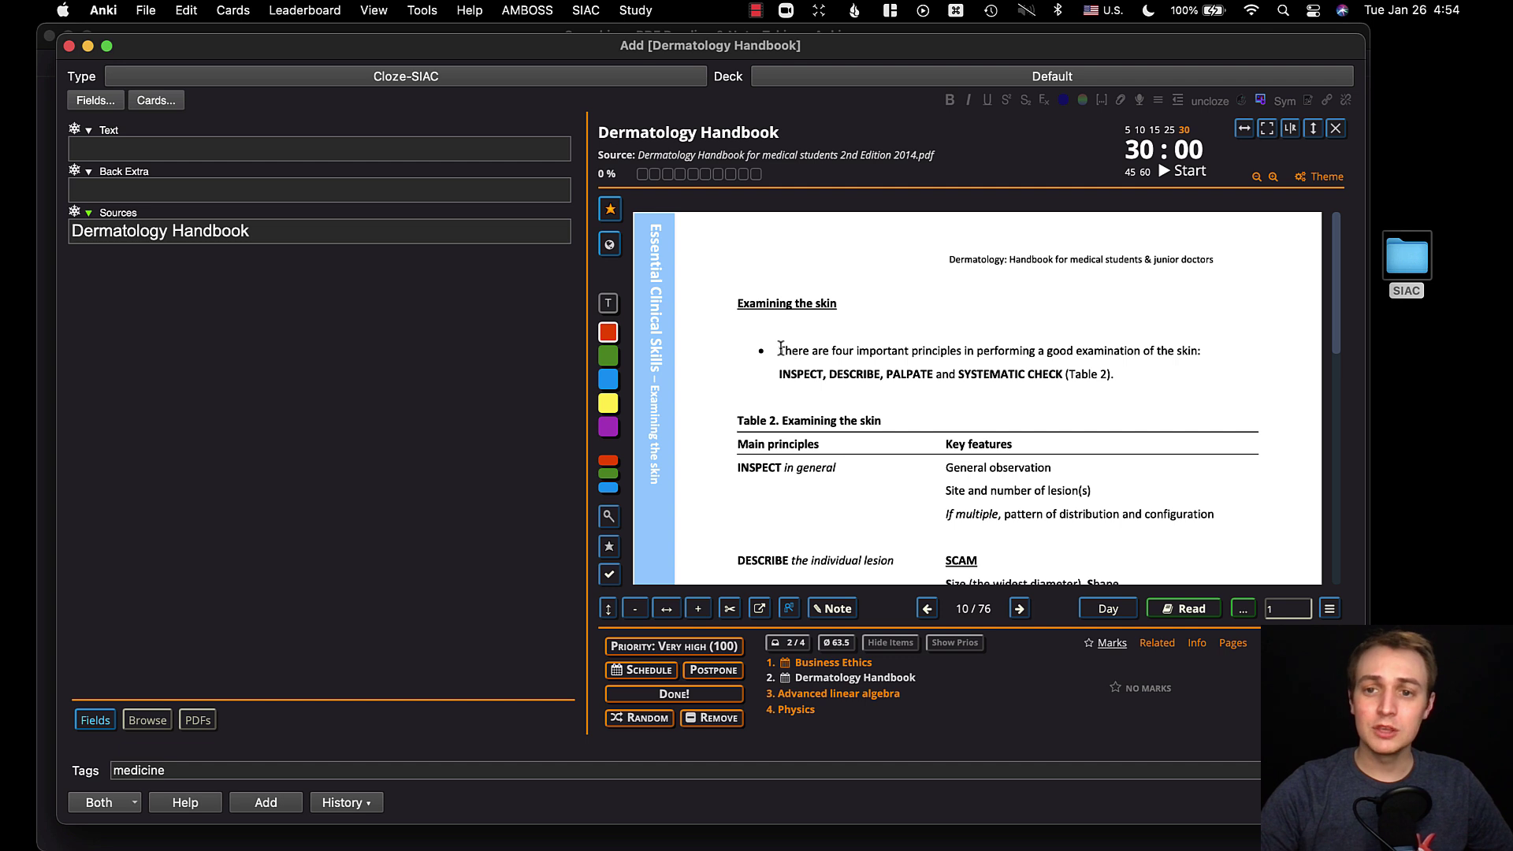
drag(779, 351, 1199, 360)
click(1192, 378)
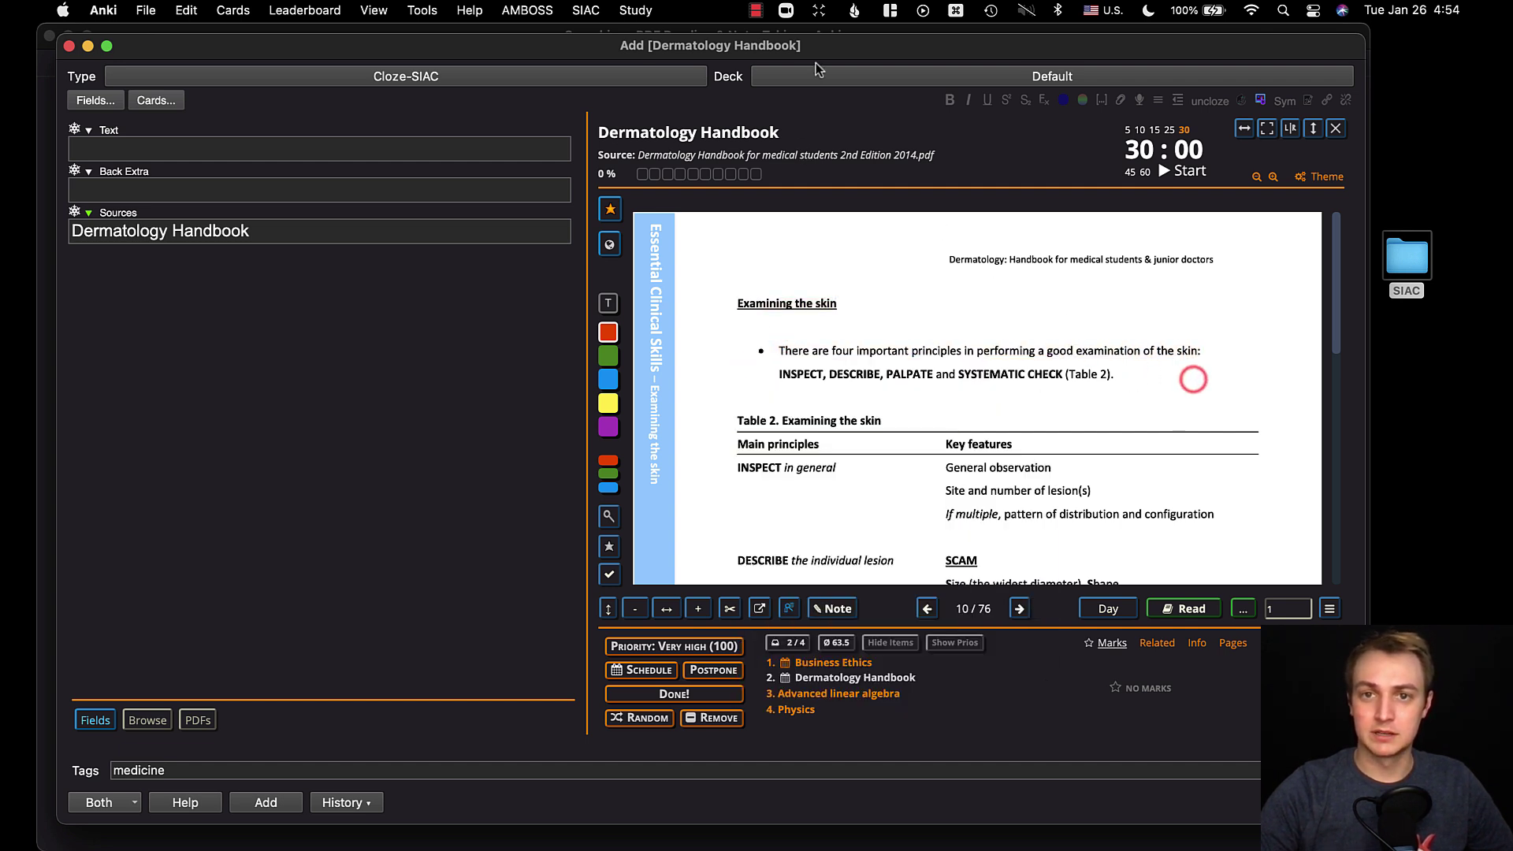
click(820, 10)
click(837, 38)
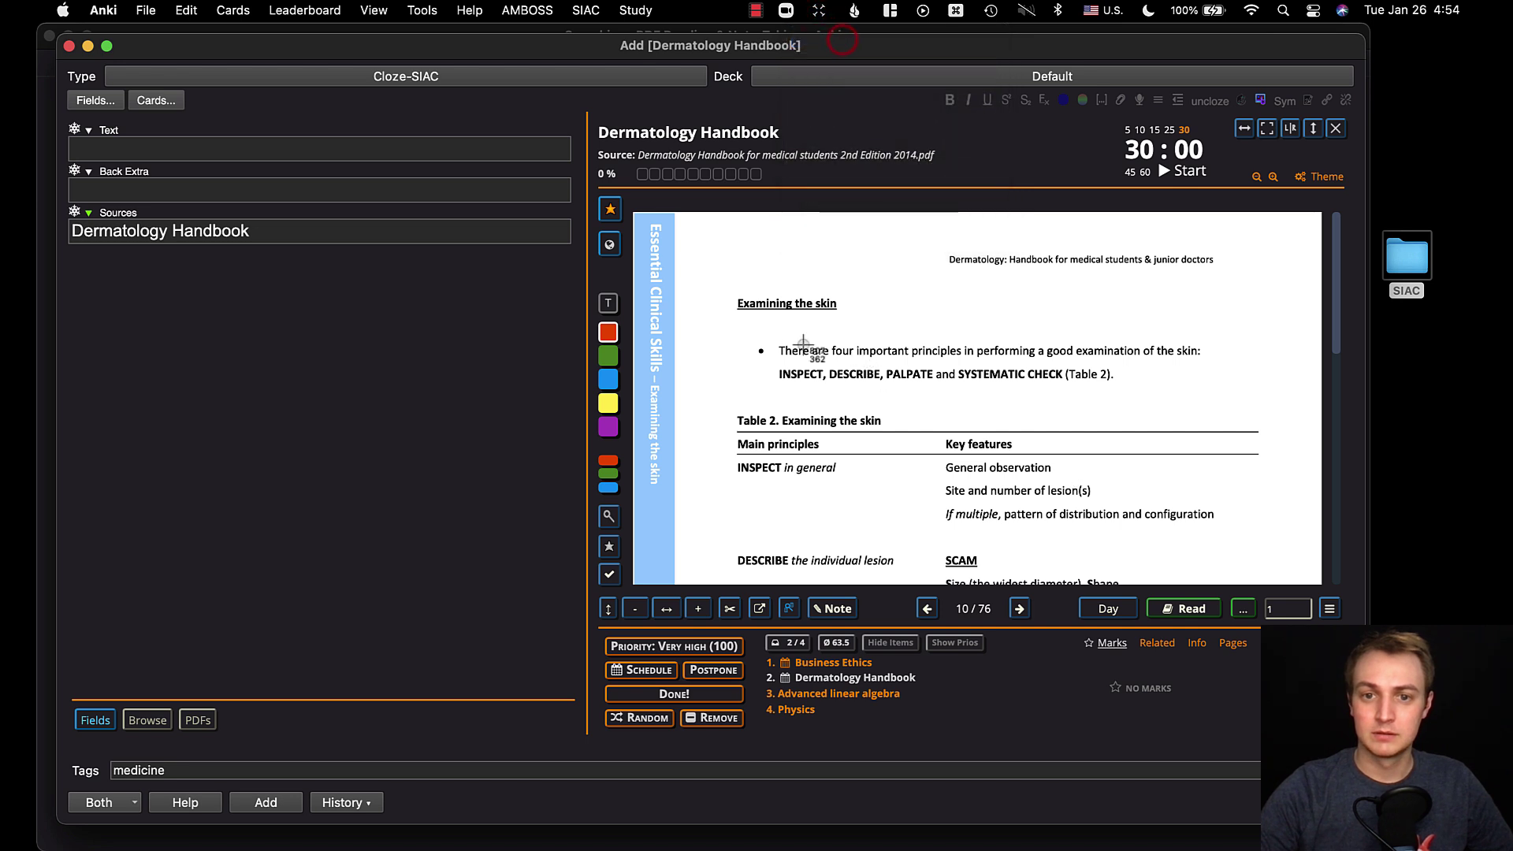
drag(770, 335, 1229, 372)
Paste it into Text, drop the trailing colon, cloze 'four', add the card, and show page notes
click(280, 149)
key(super+v)
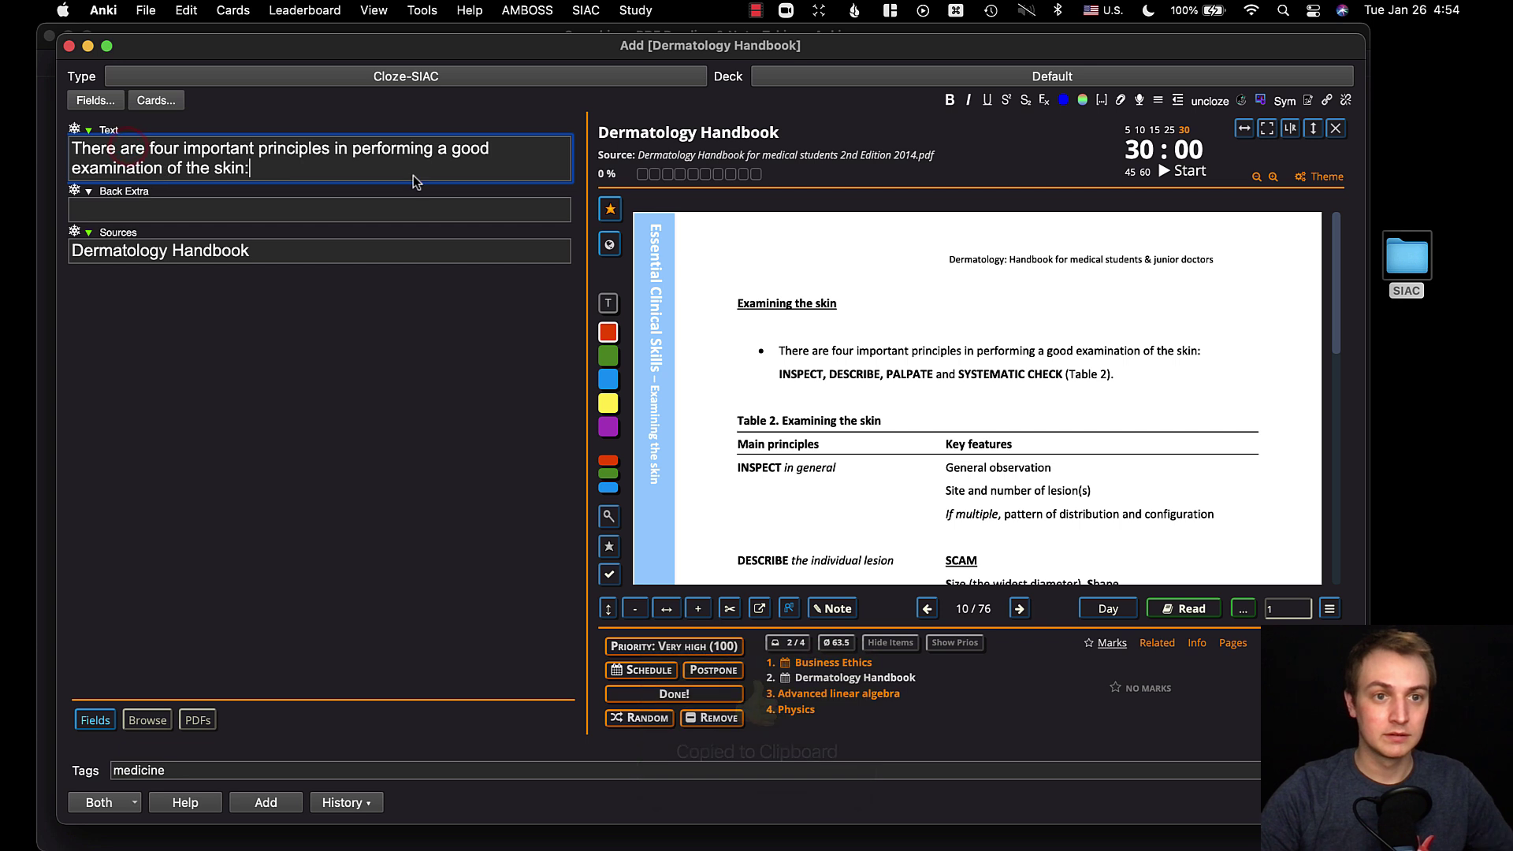
key(BackSpace)
double_click(163, 148)
click(1101, 100)
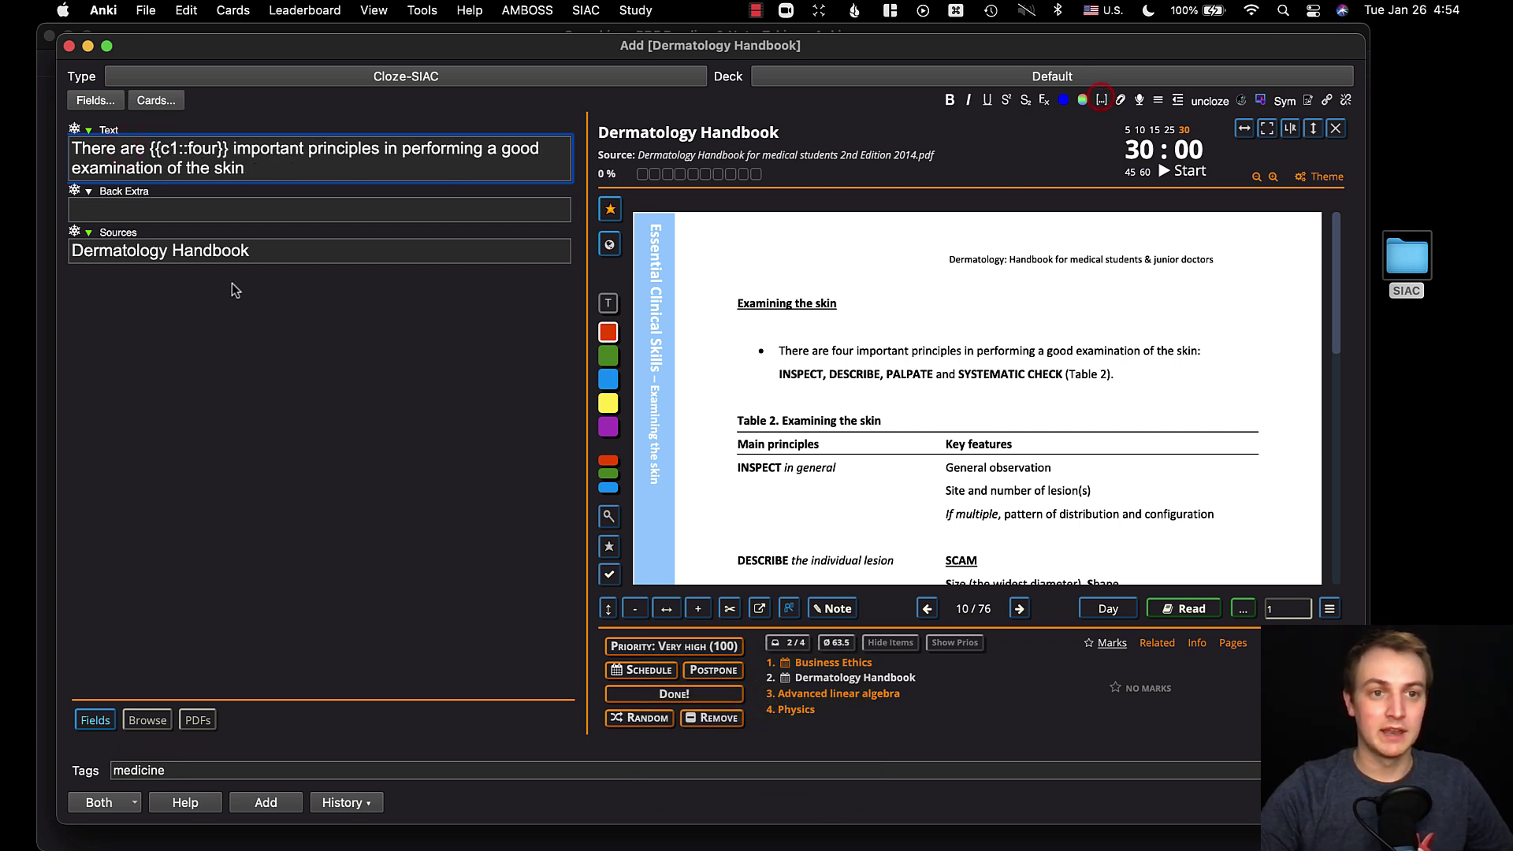
click(276, 257)
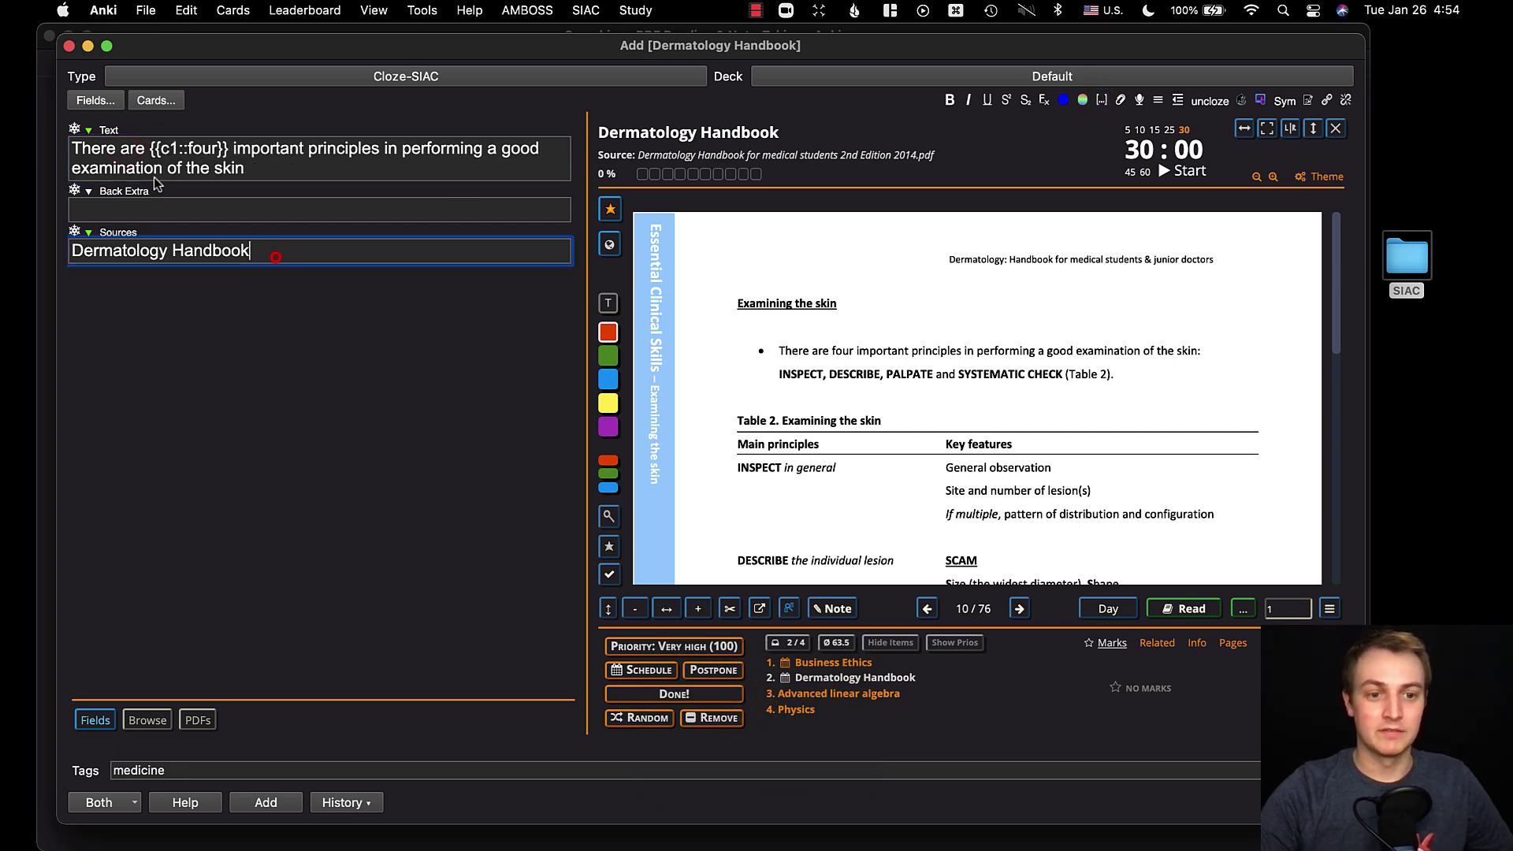
click(266, 802)
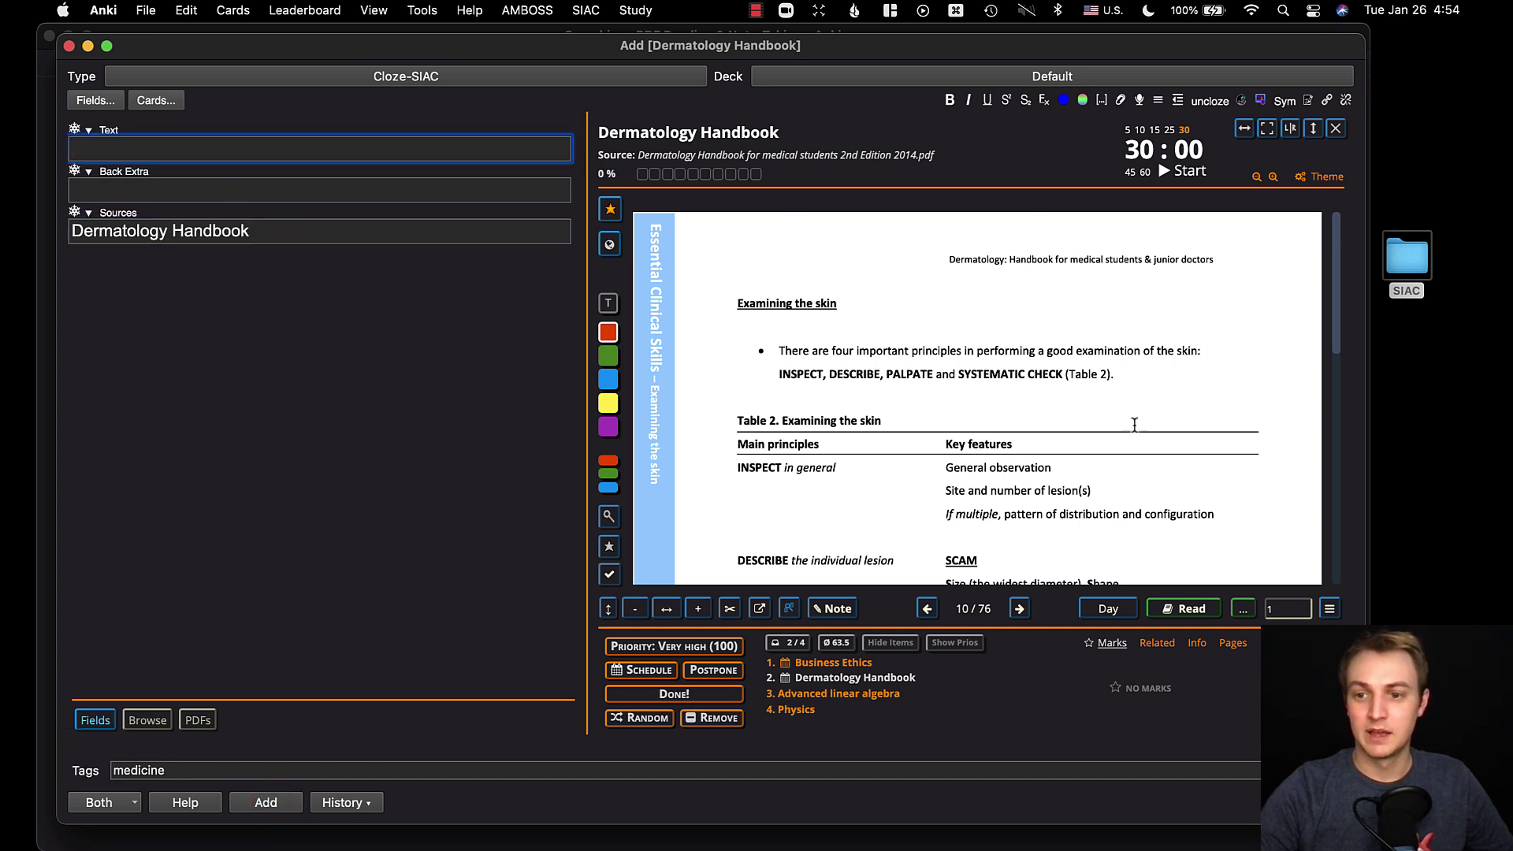
click(1328, 609)
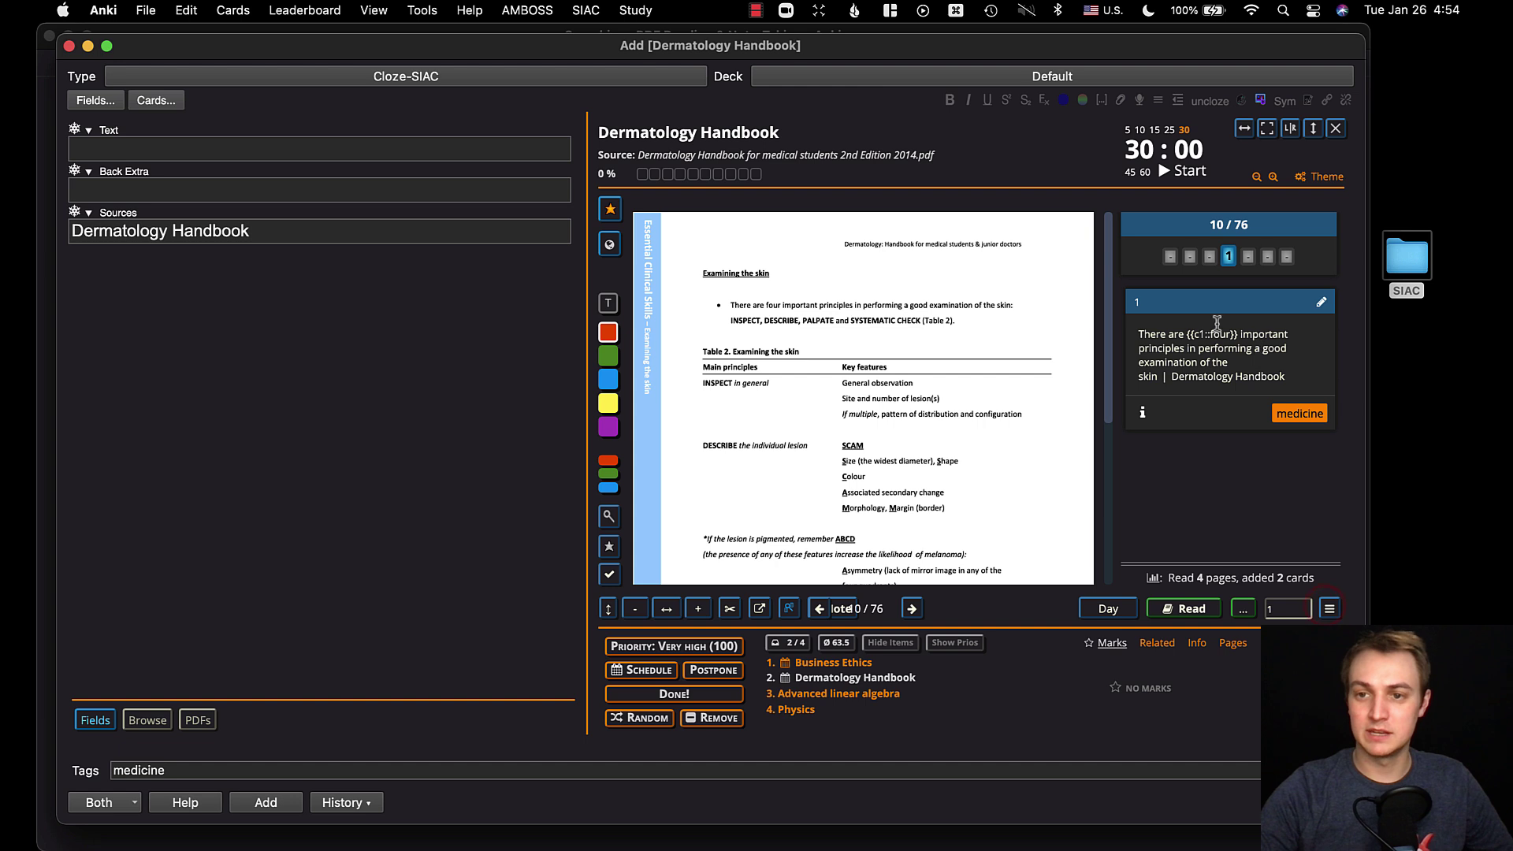
Hide the page notes panel and save the reading schedule as is
click(1329, 609)
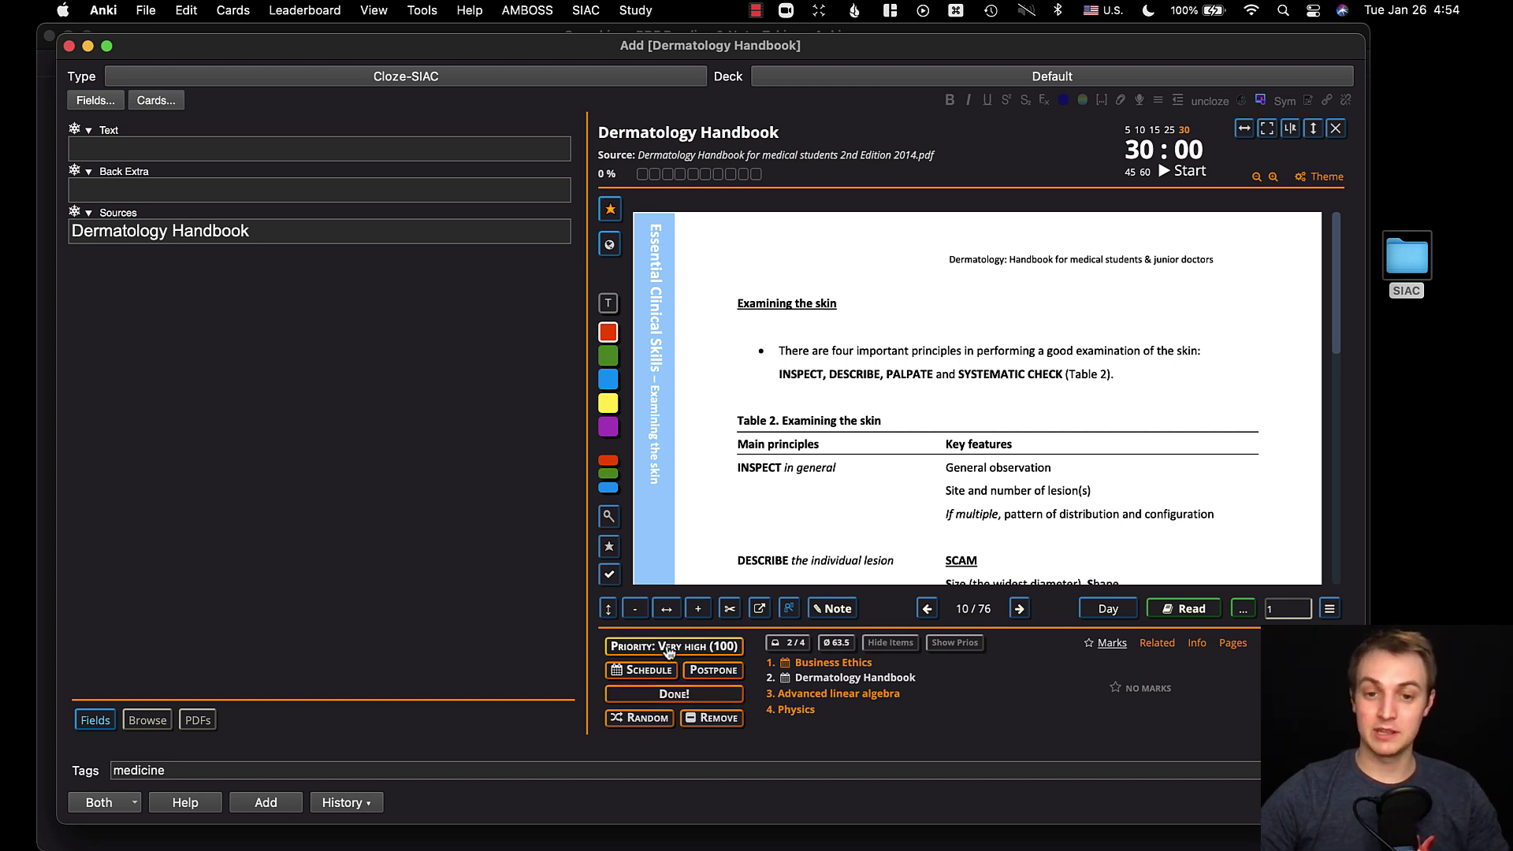
click(653, 671)
click(813, 584)
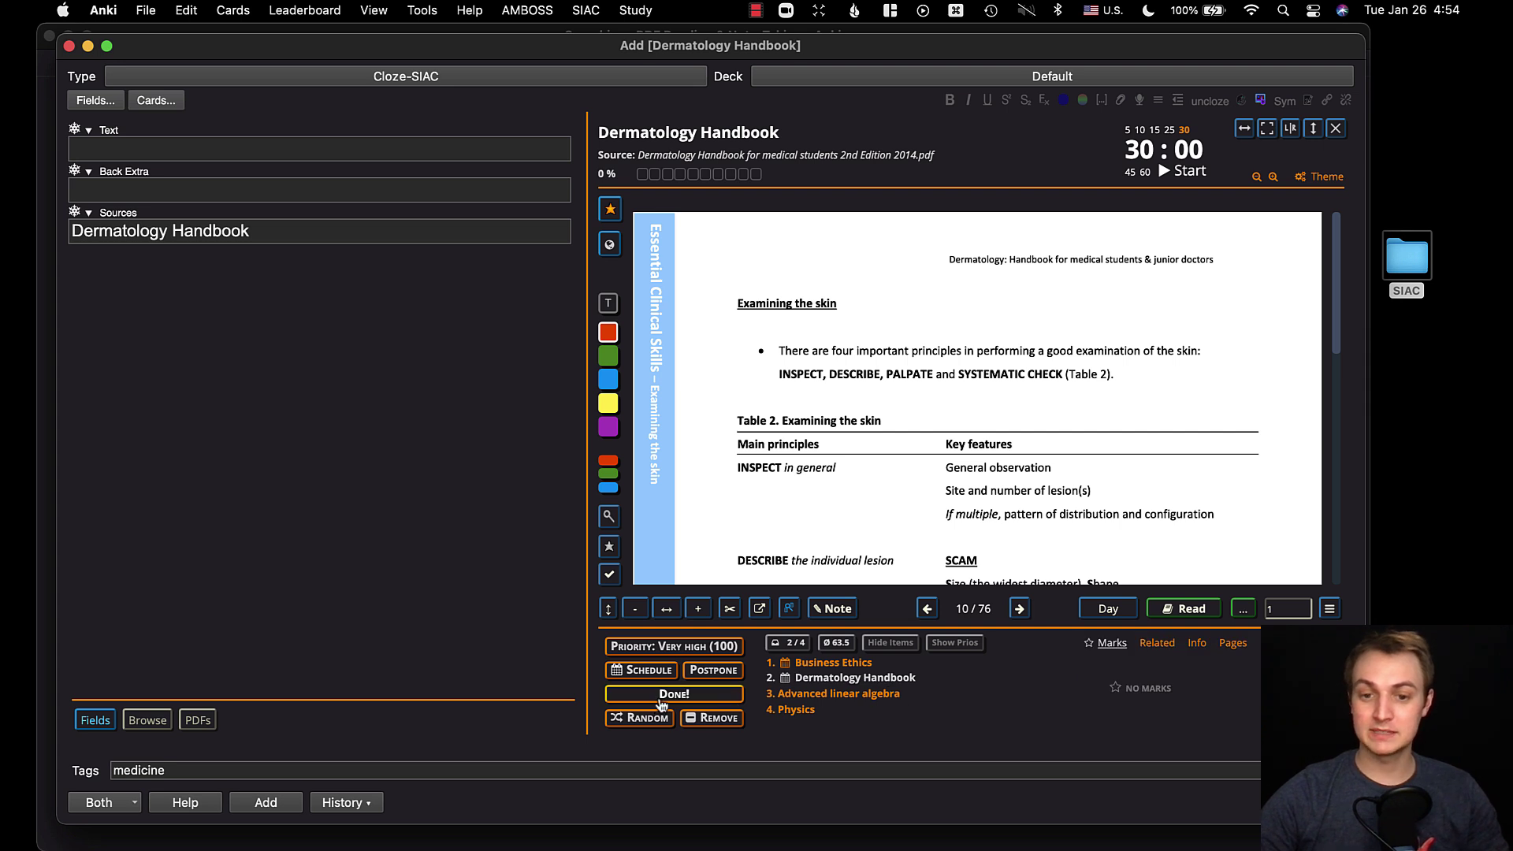
Mark the Dermatology Handbook done at Very high priority 99 after checking the Schedule and Enqueue Next tabs
mouse_move(816, 702)
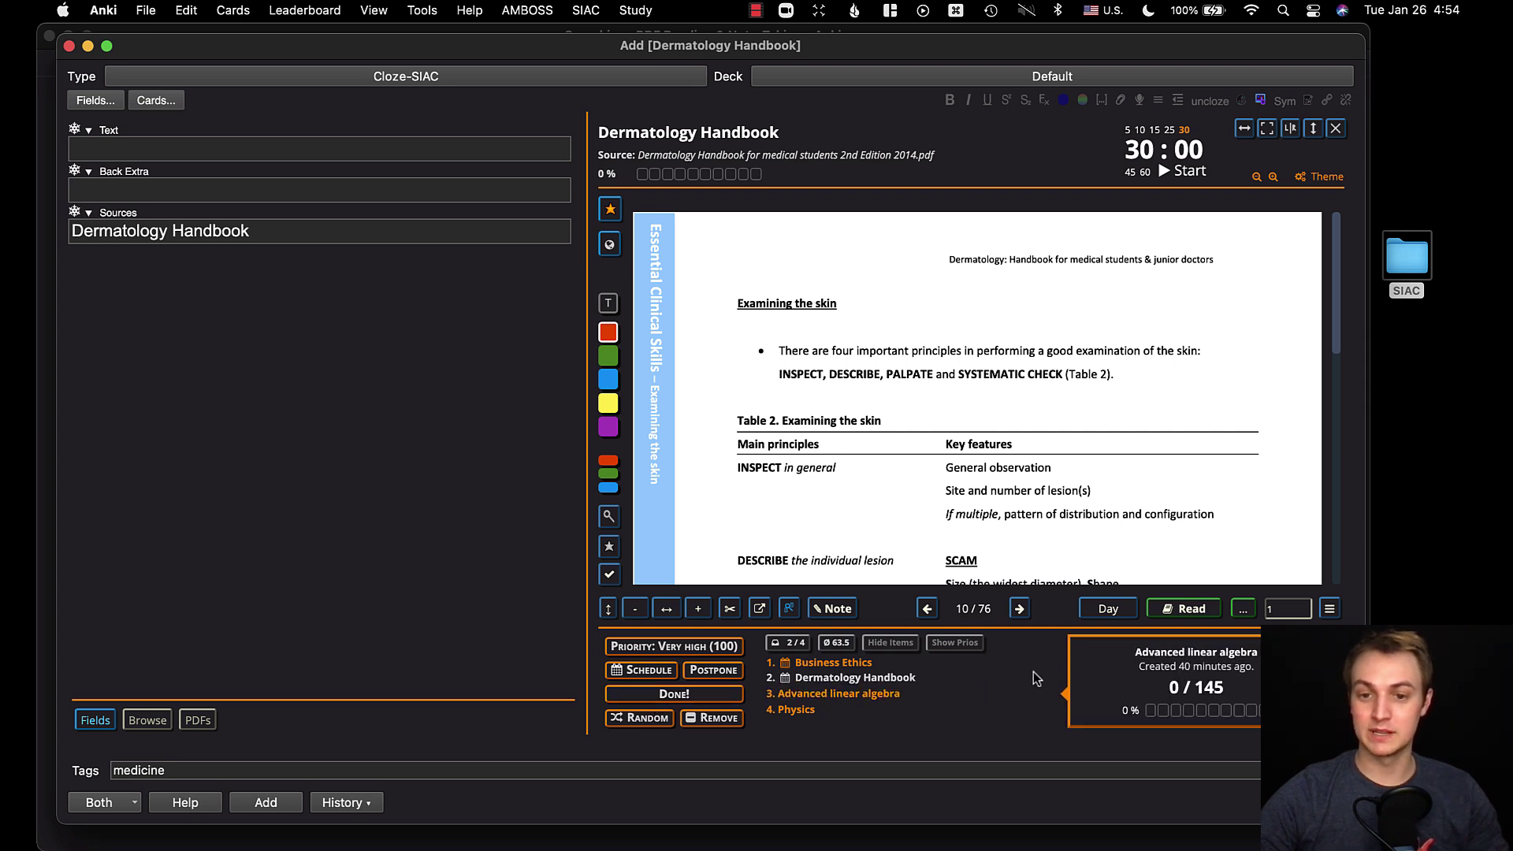
click(692, 696)
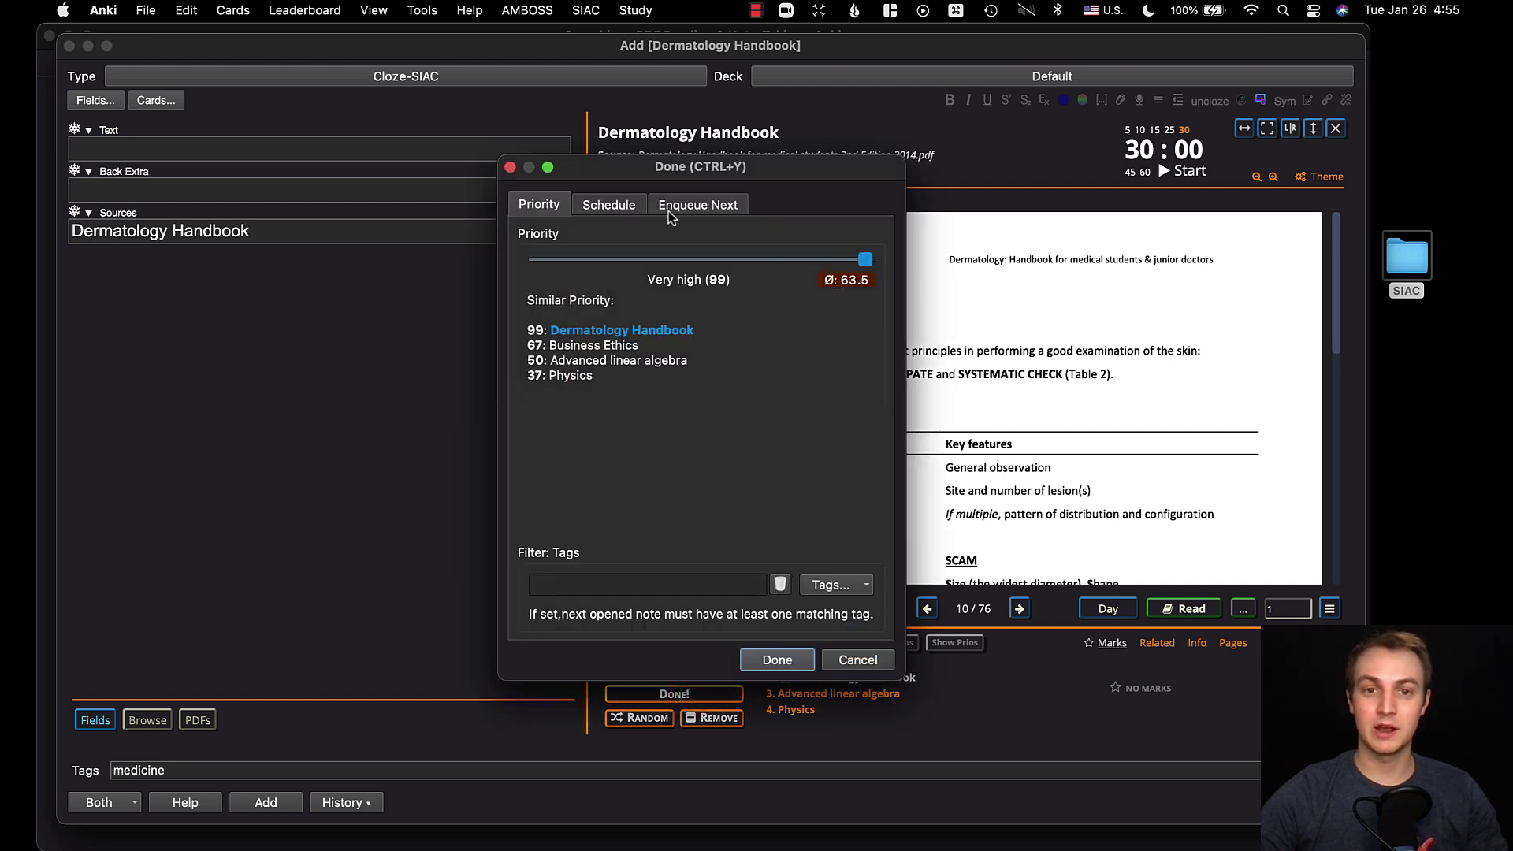
click(624, 205)
click(689, 206)
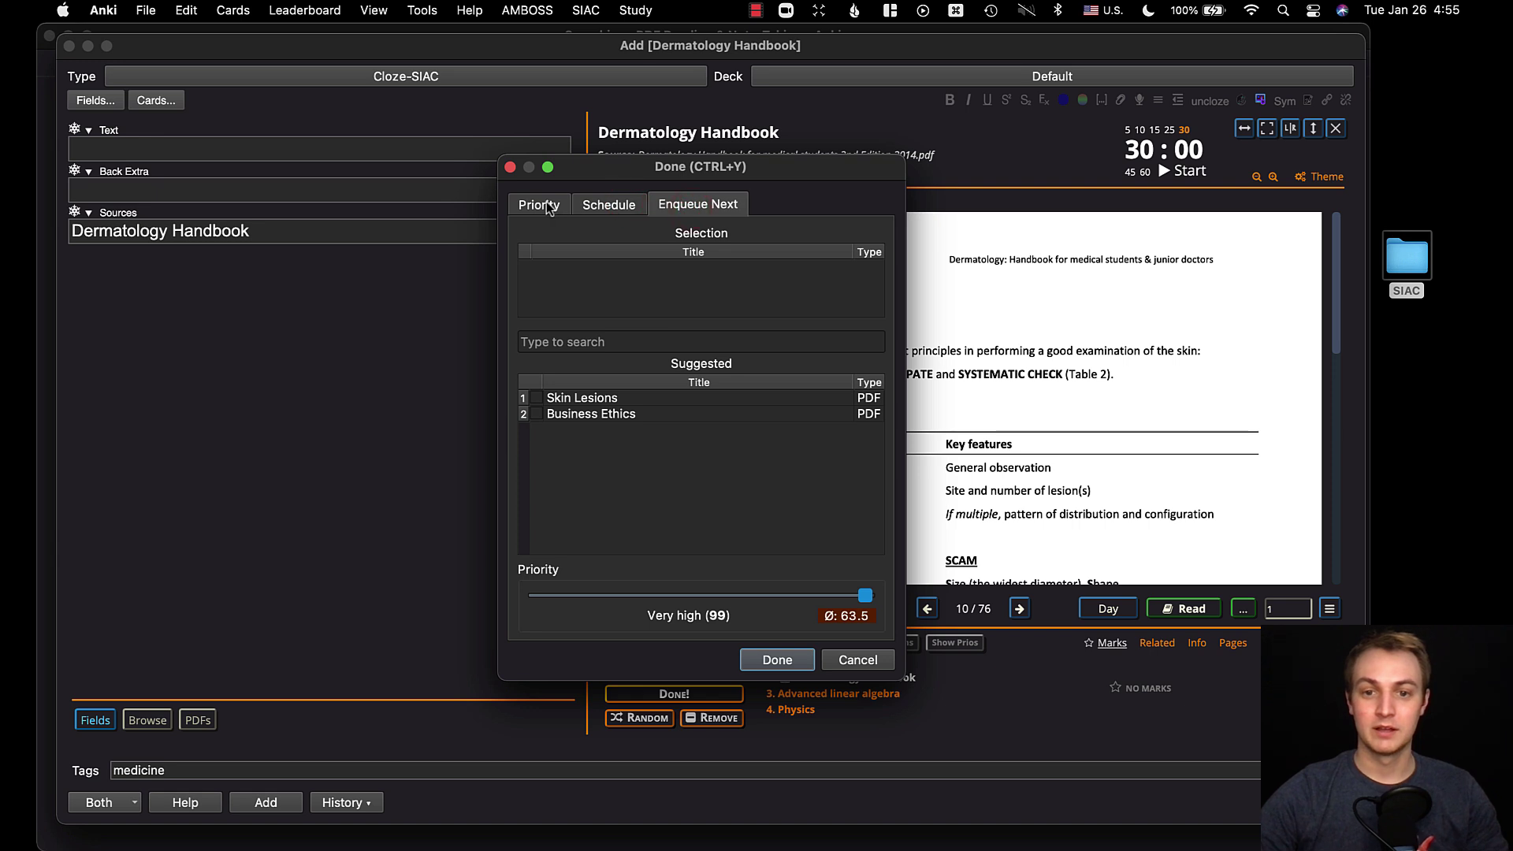
click(548, 206)
click(776, 661)
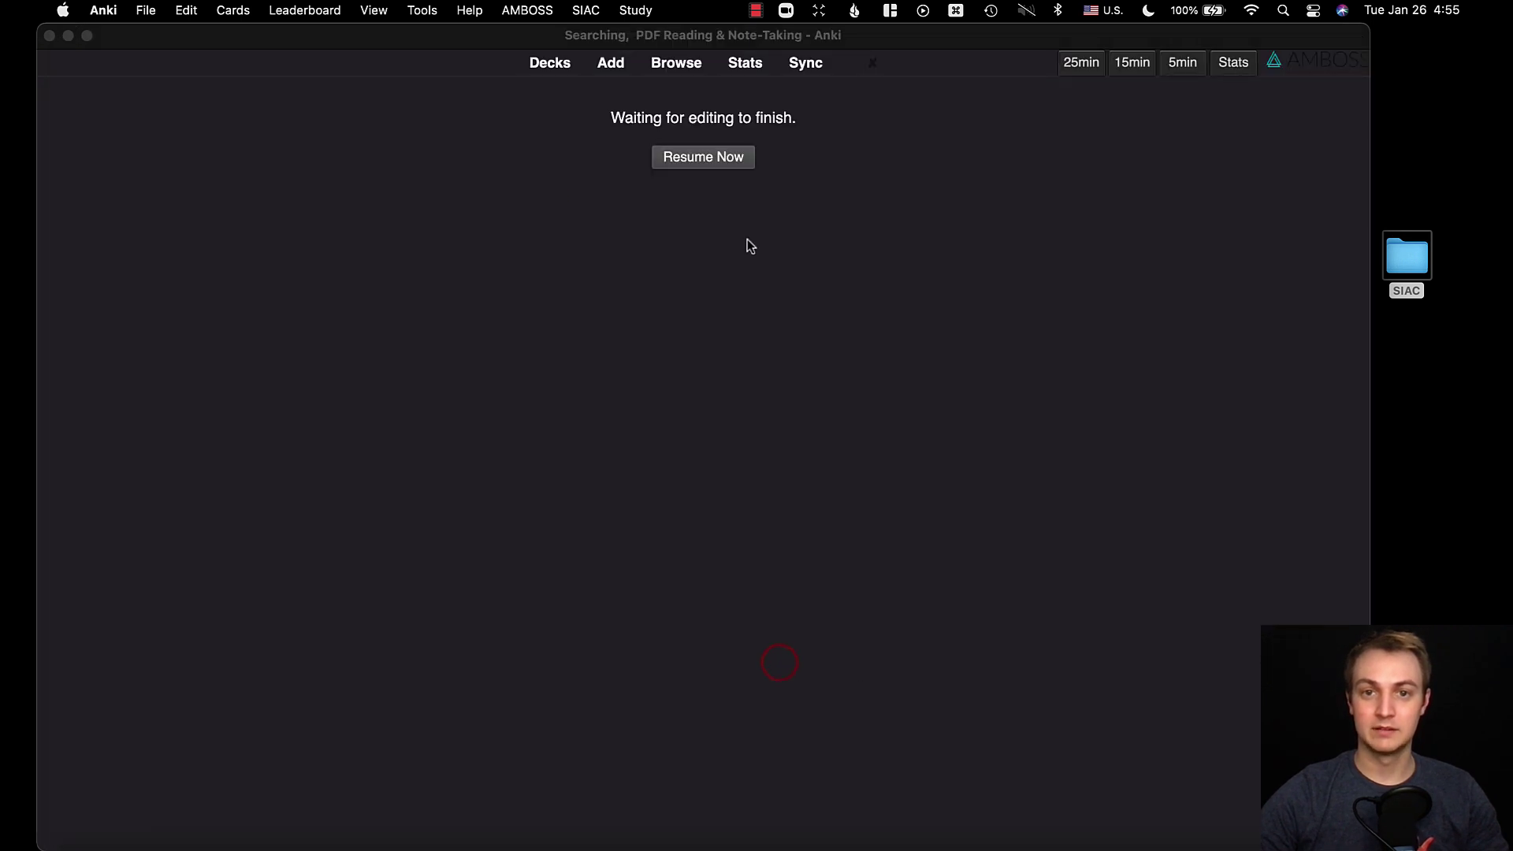
Resume the main window, reopen Add, and choose Continue Reading to reach Business Ethics page 9
click(703, 156)
click(617, 59)
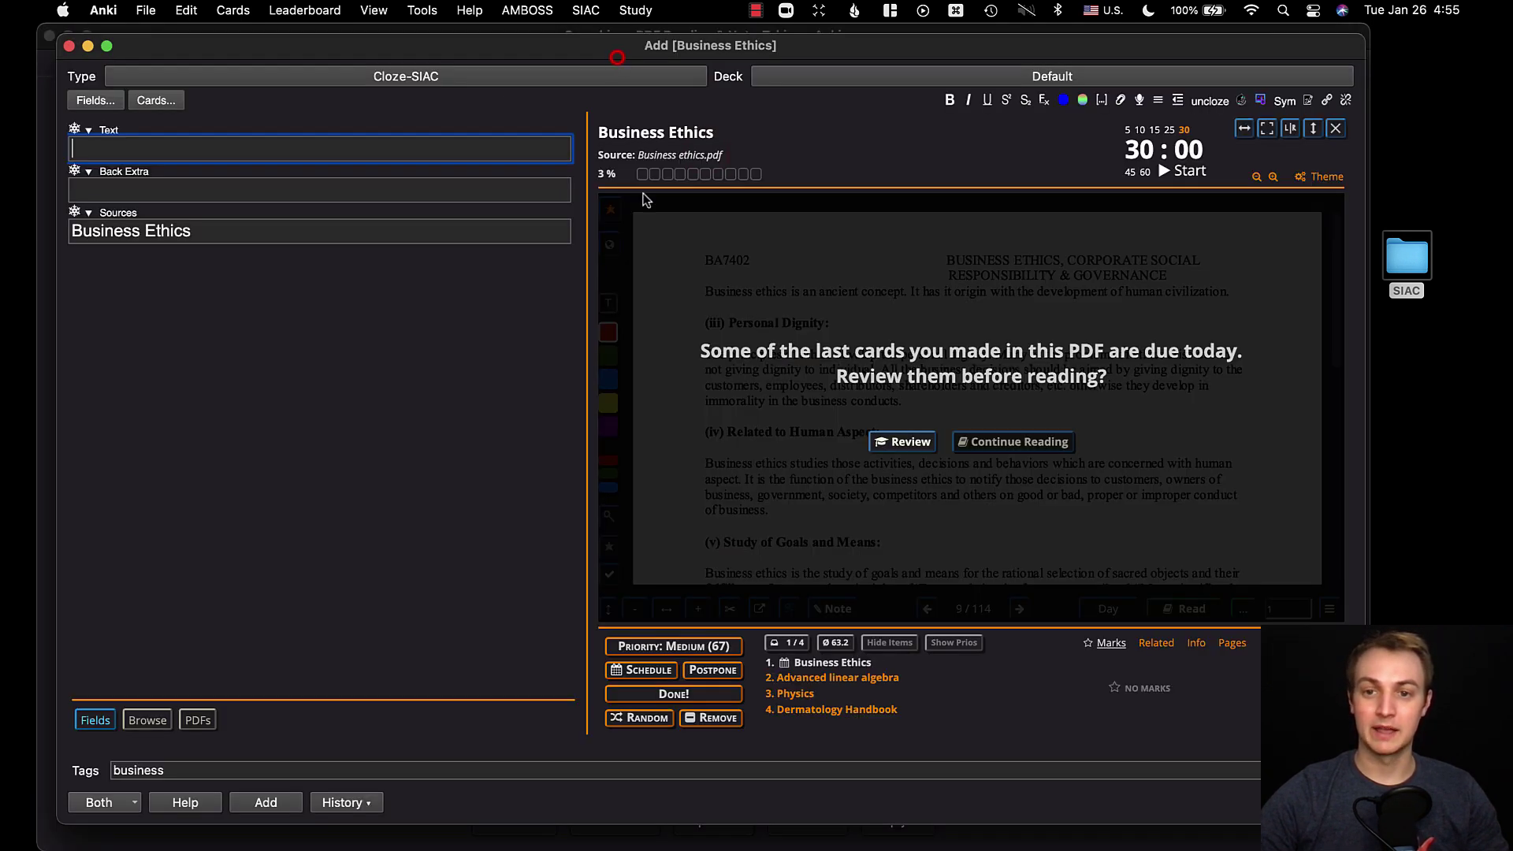
click(1004, 443)
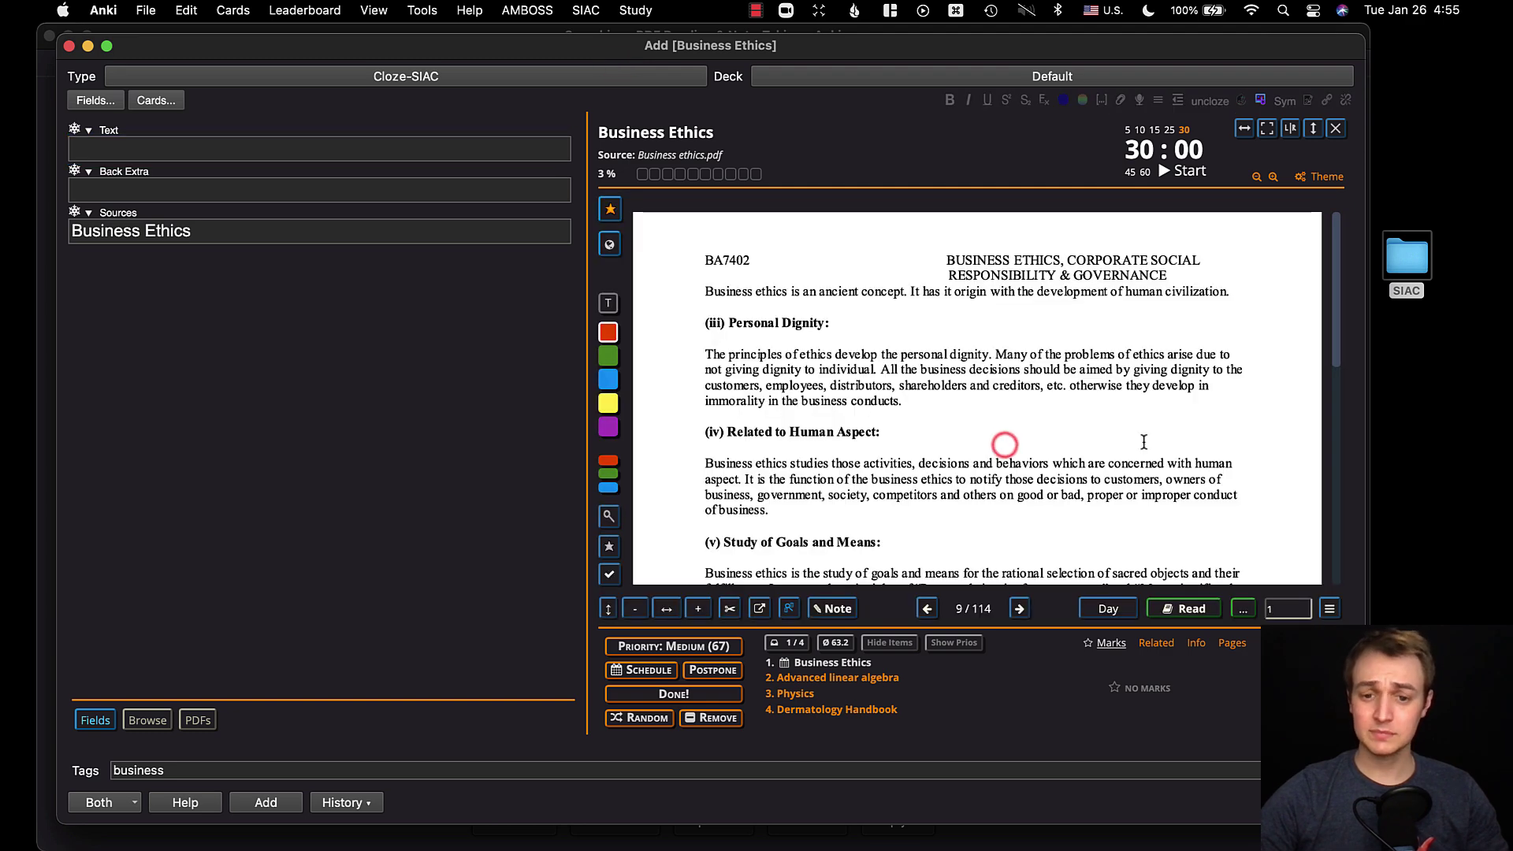
mouse_move(794, 672)
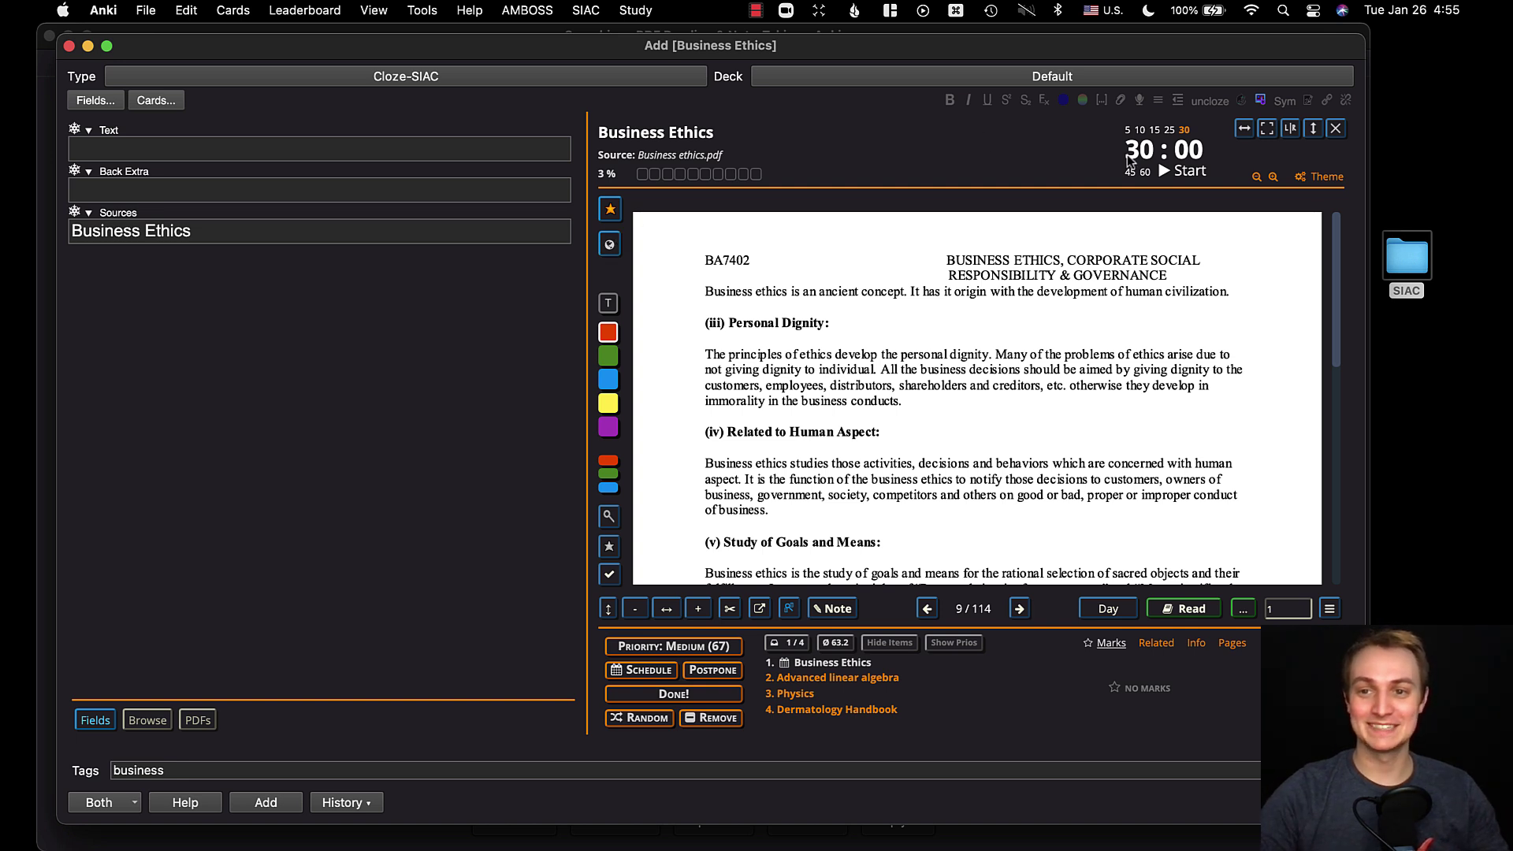
mouse_move(609, 210)
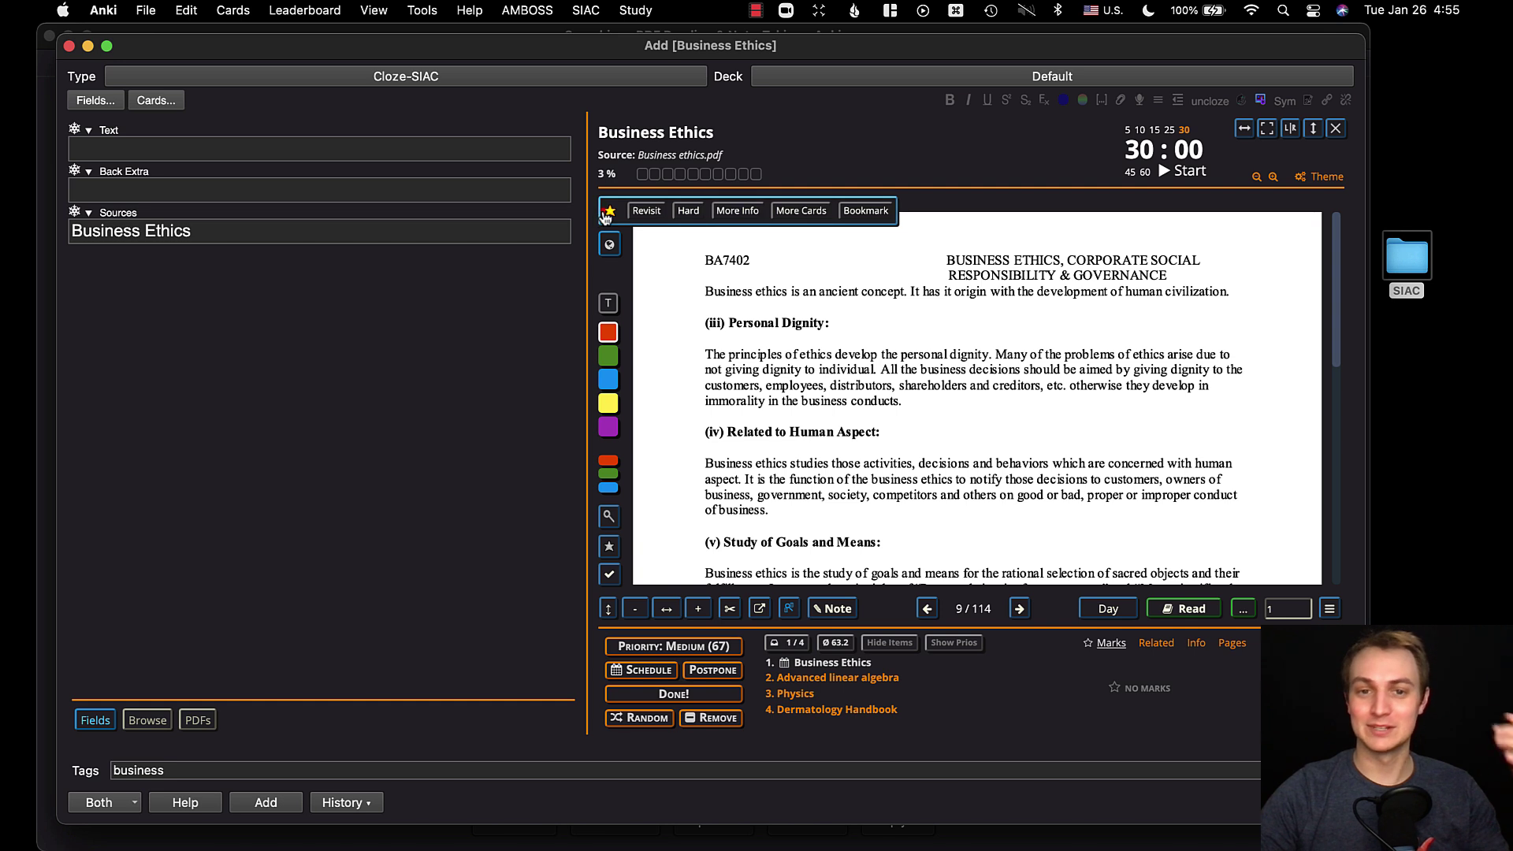
click(608, 315)
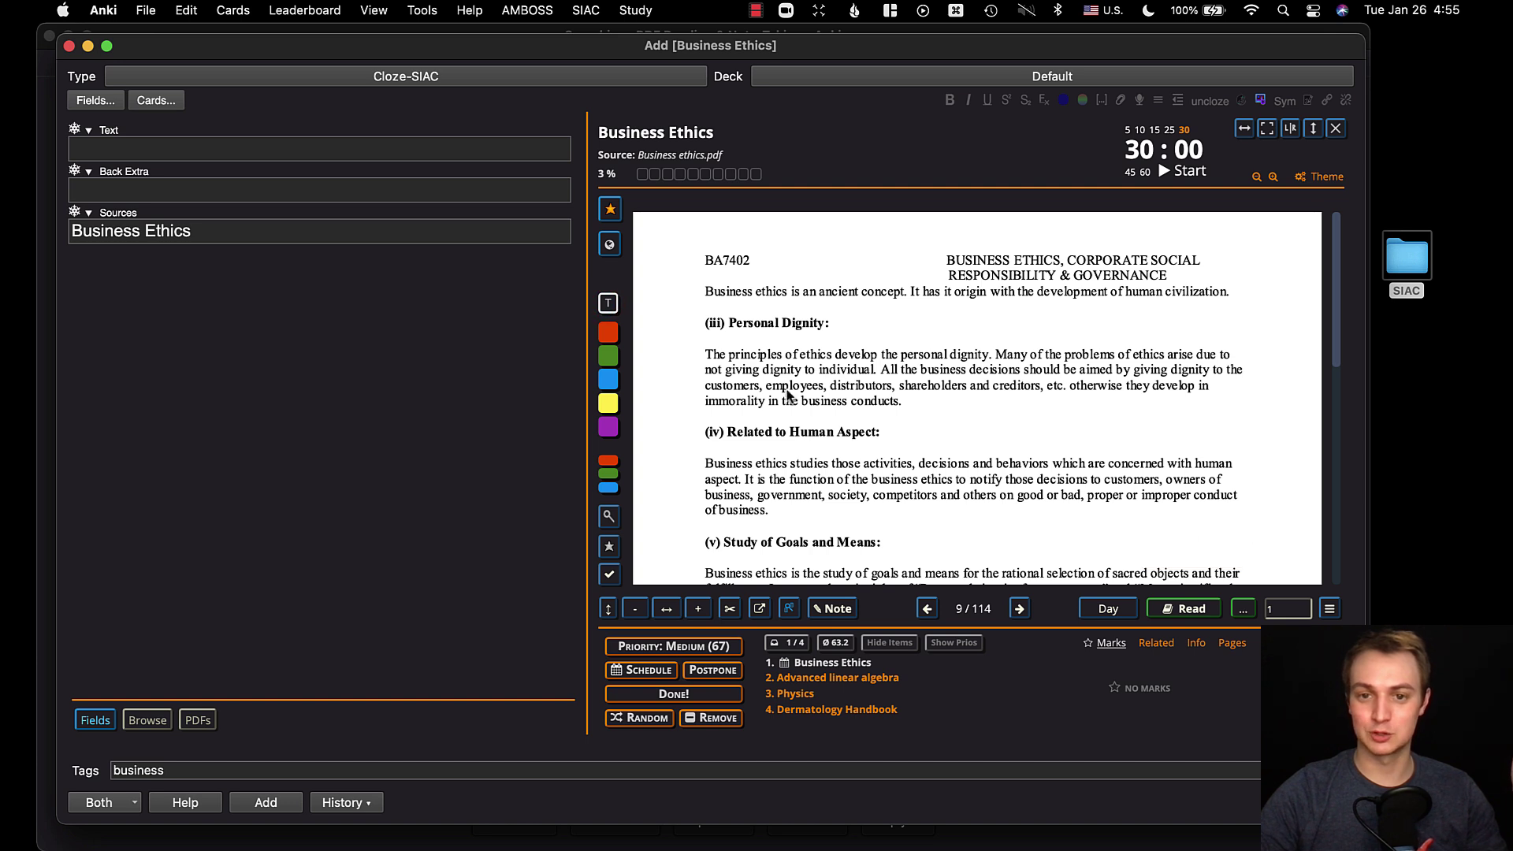
ctrl+click(901, 328)
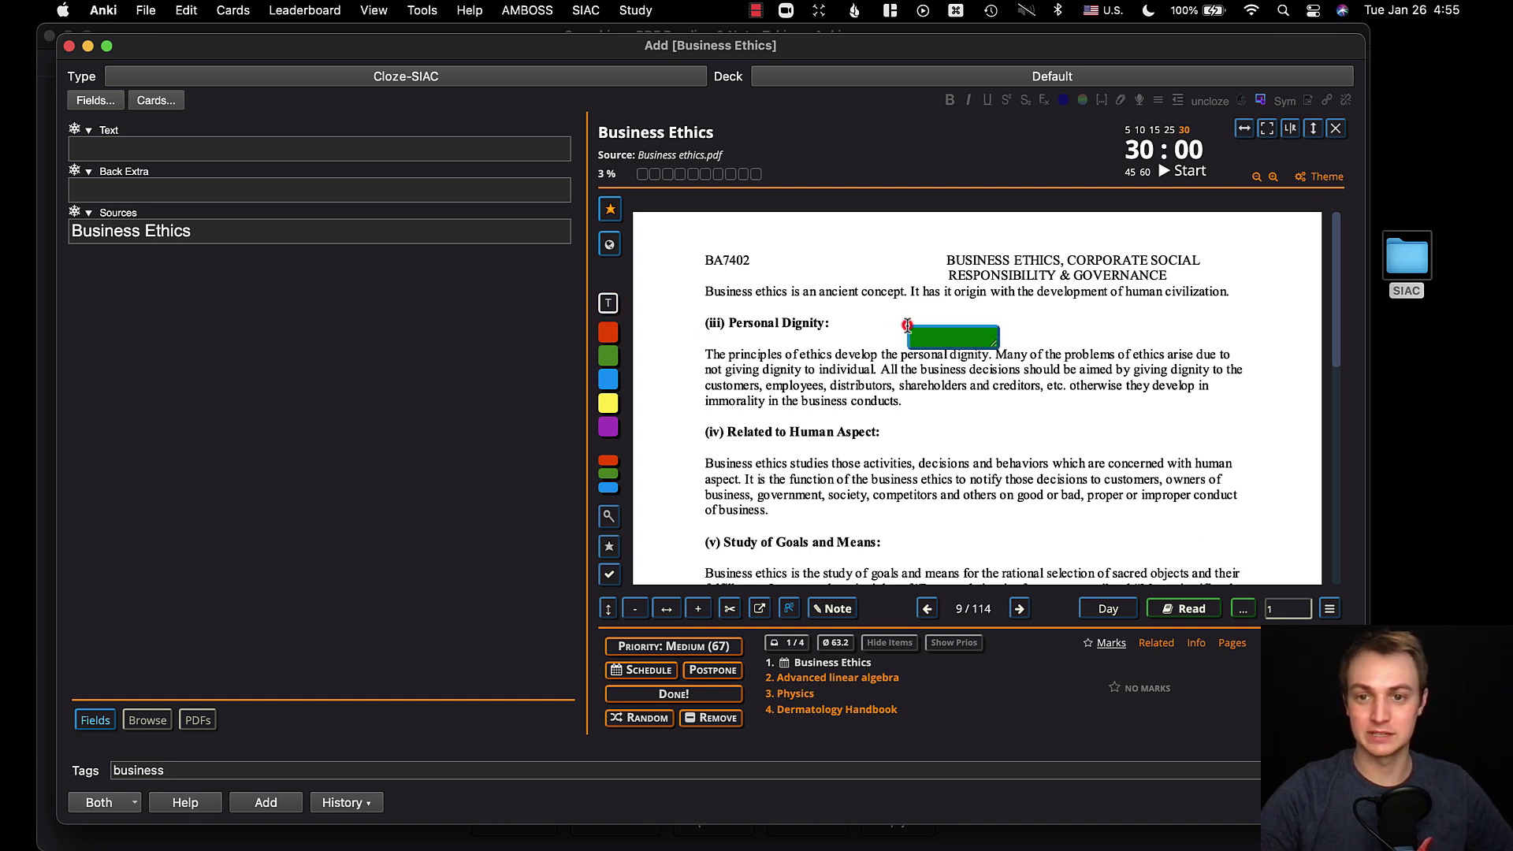
click(938, 337)
text(test)
drag(995, 352, 983, 412)
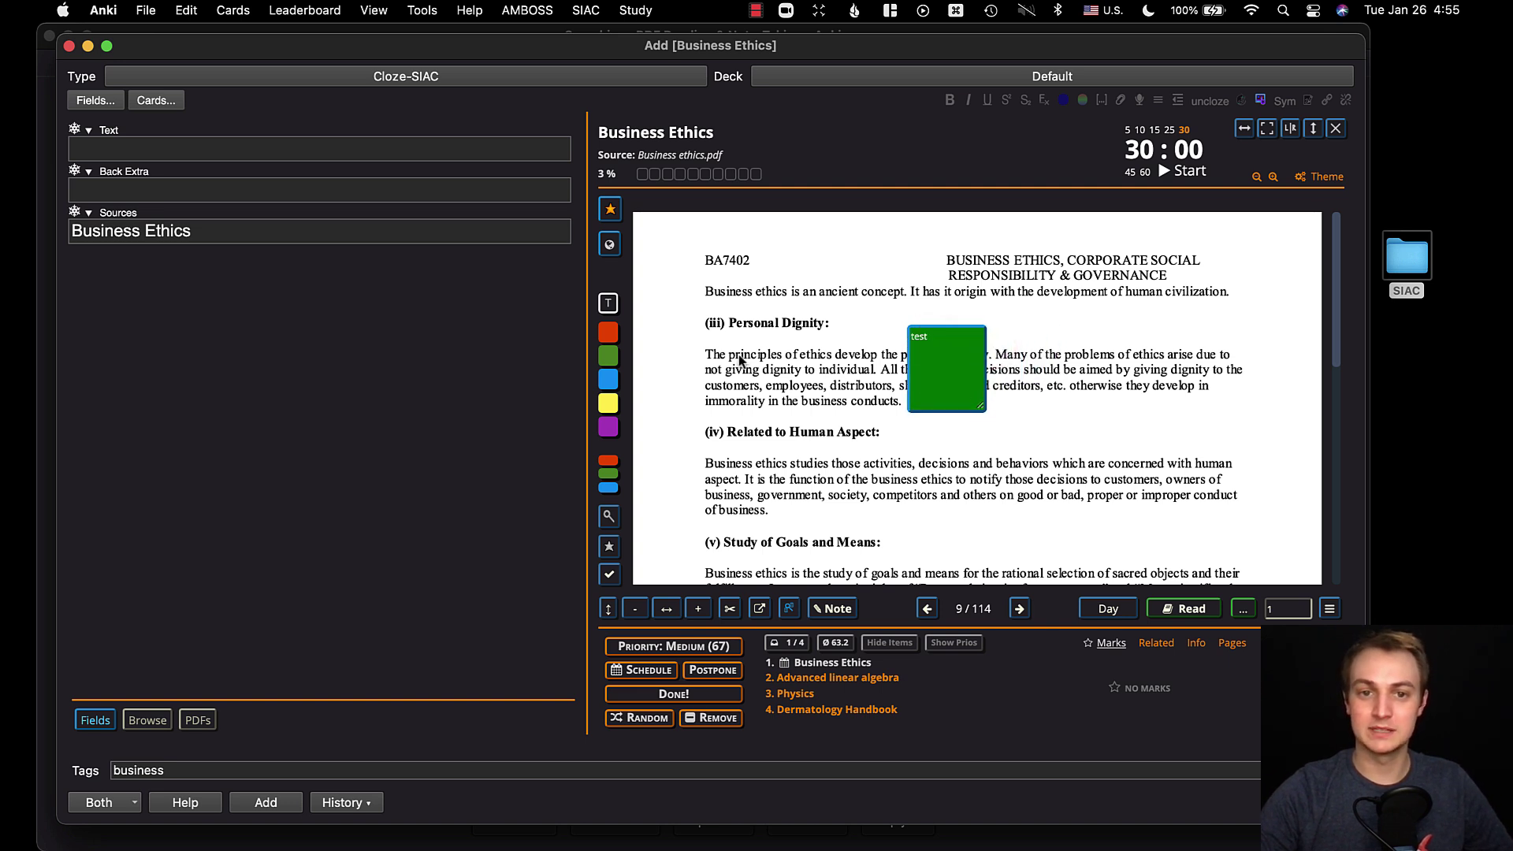
click(609, 334)
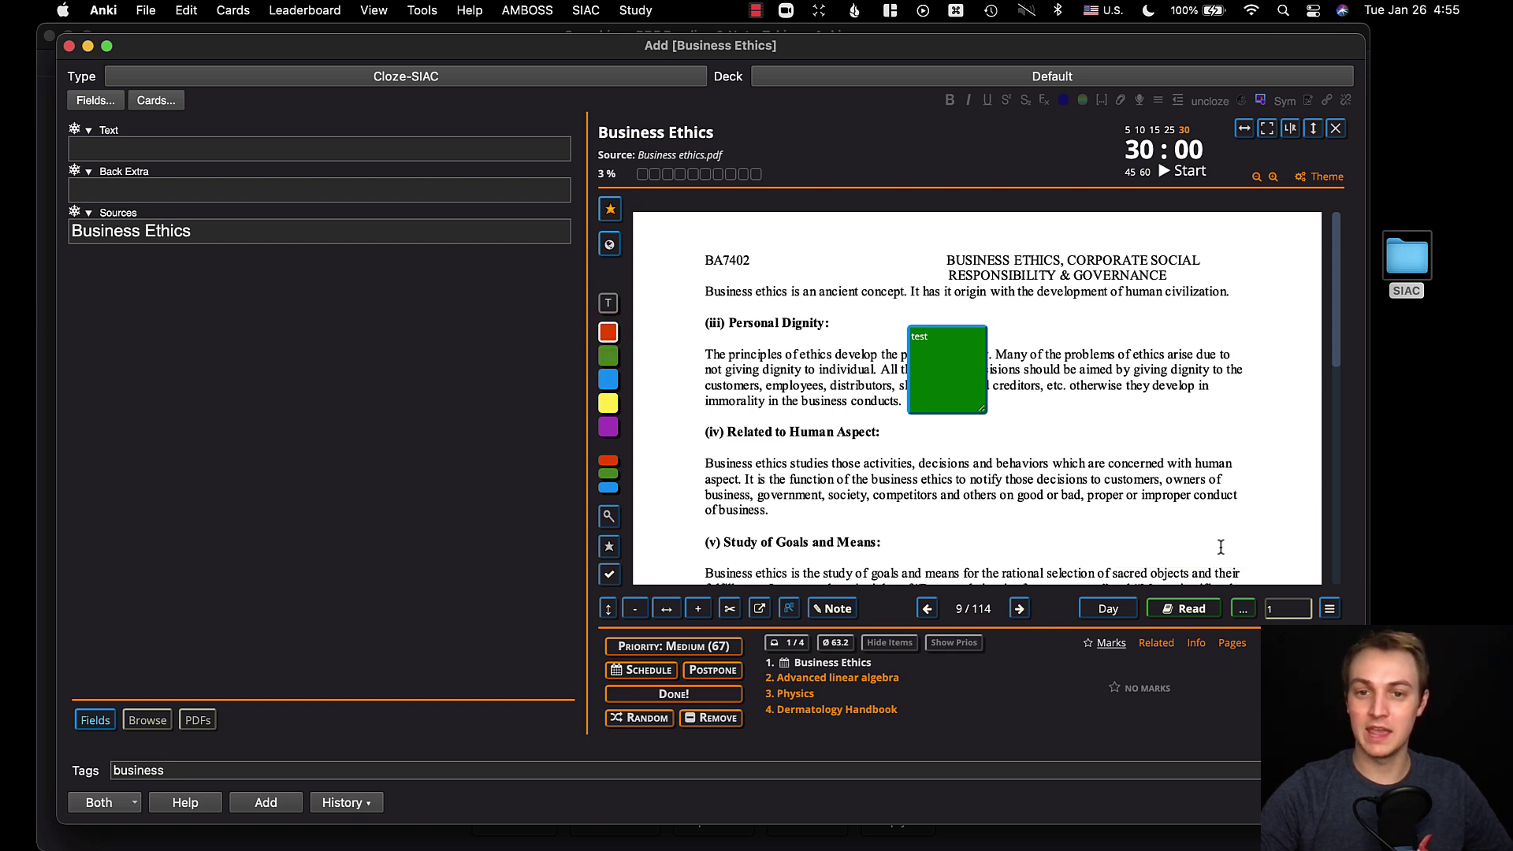
click(609, 333)
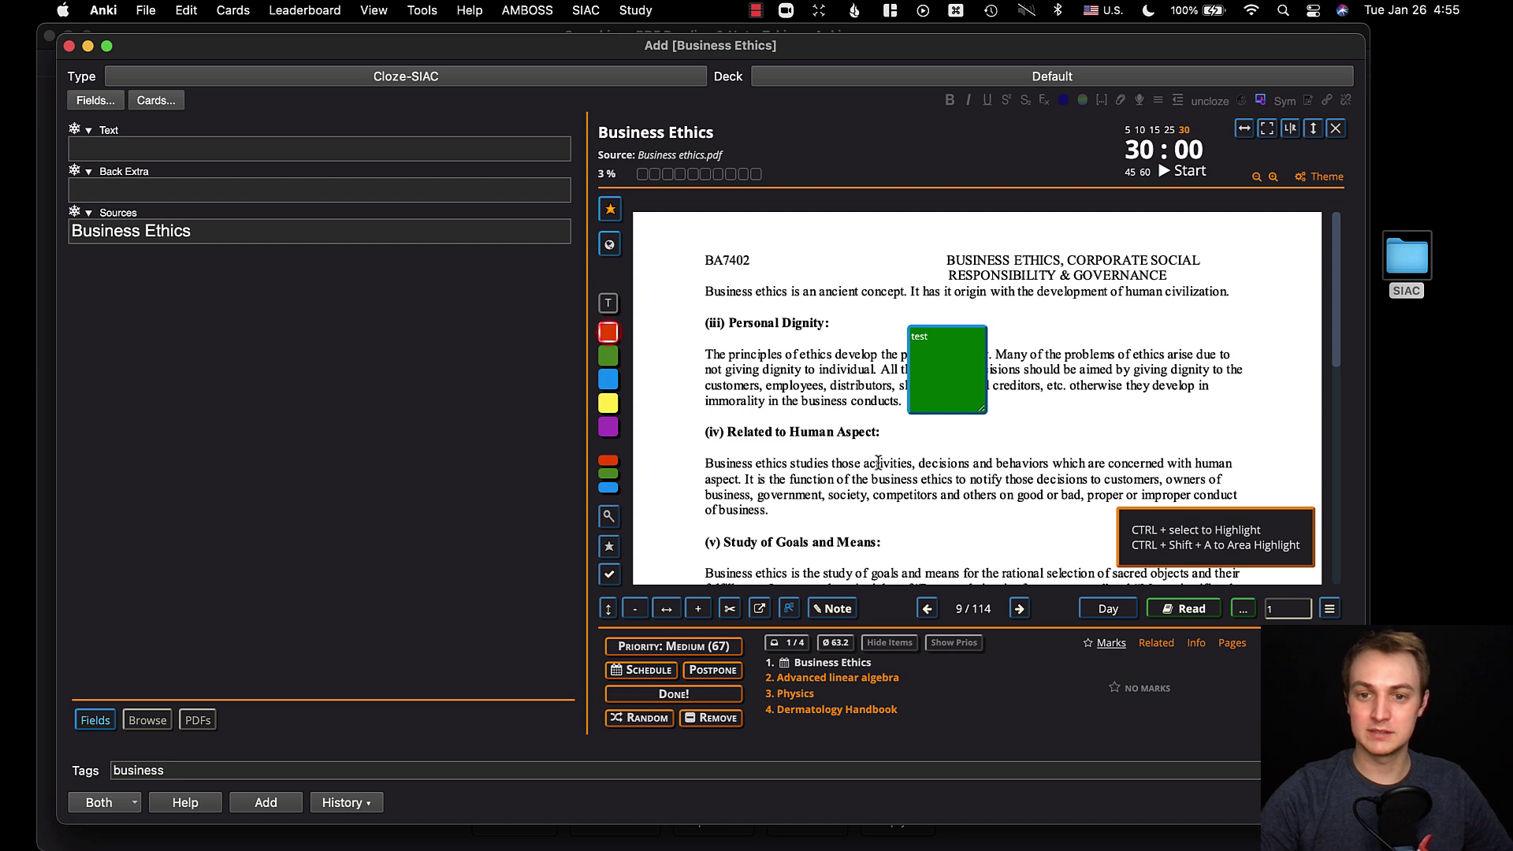
drag(862, 465, 1102, 464)
click(940, 469)
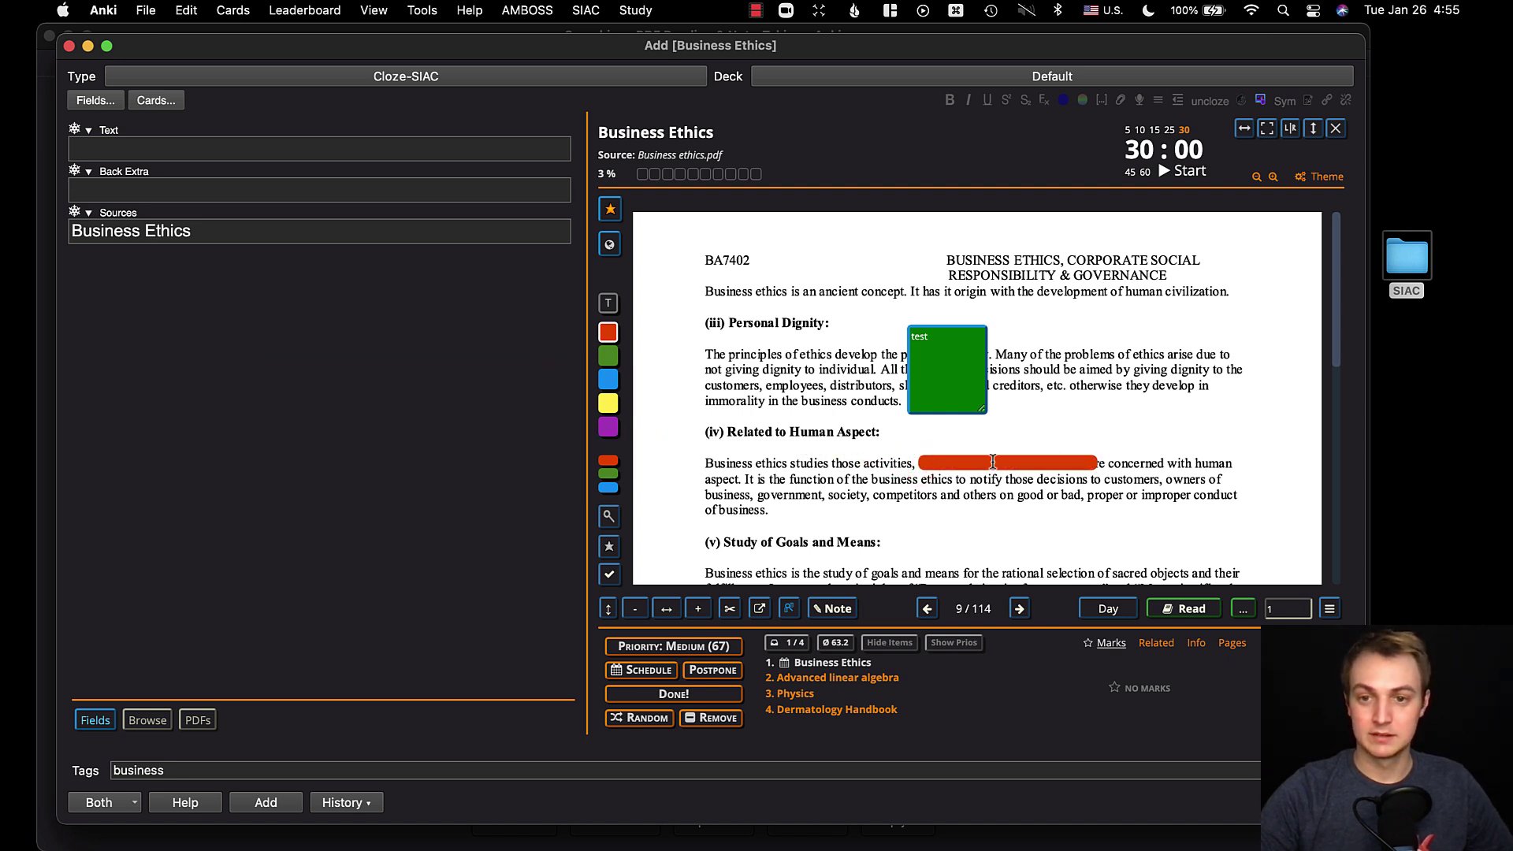
click(993, 463)
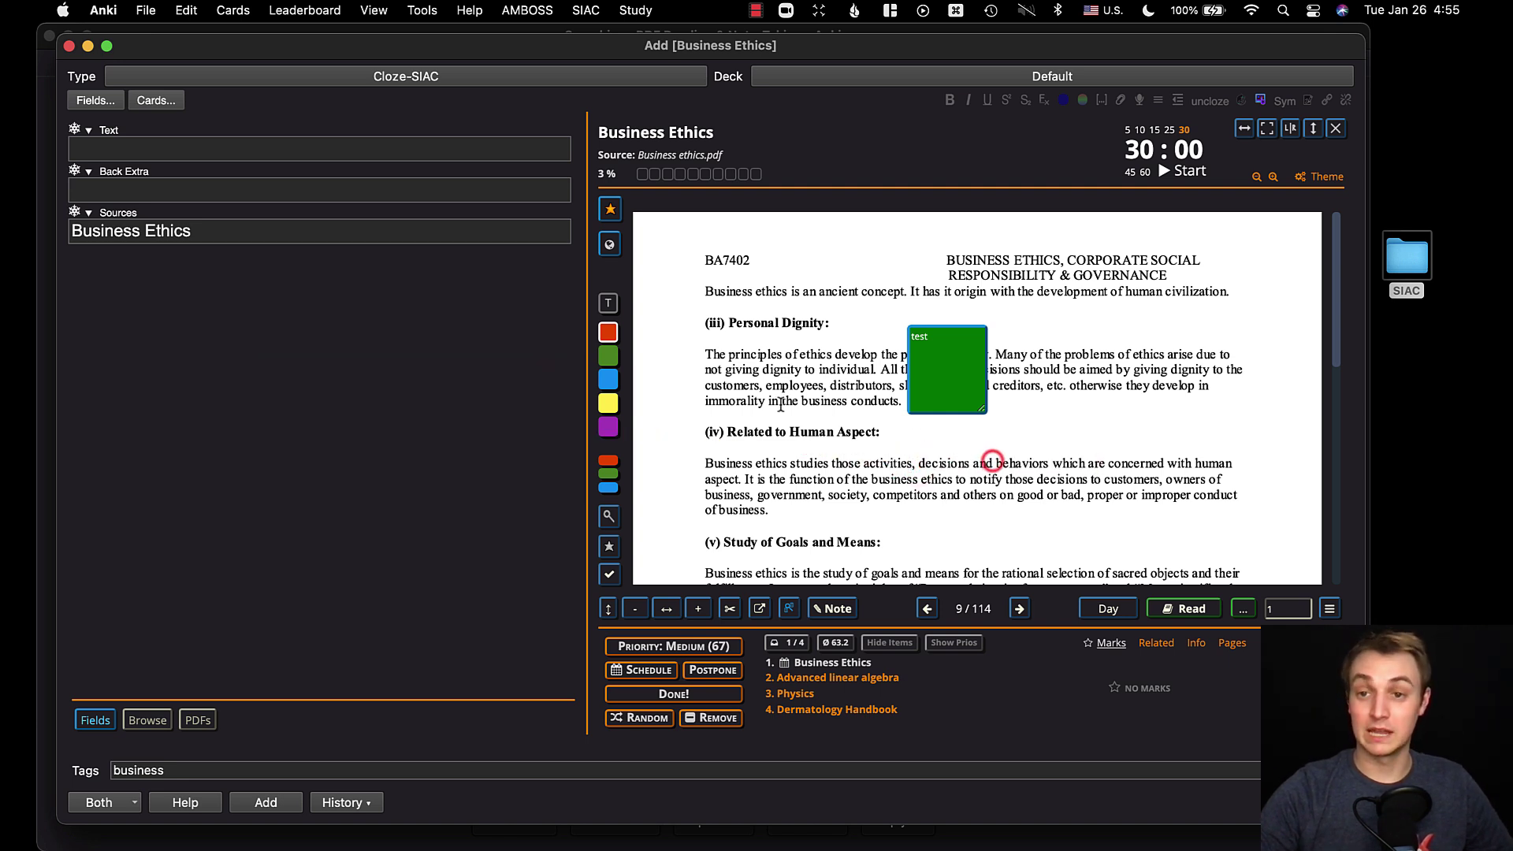
click(608, 466)
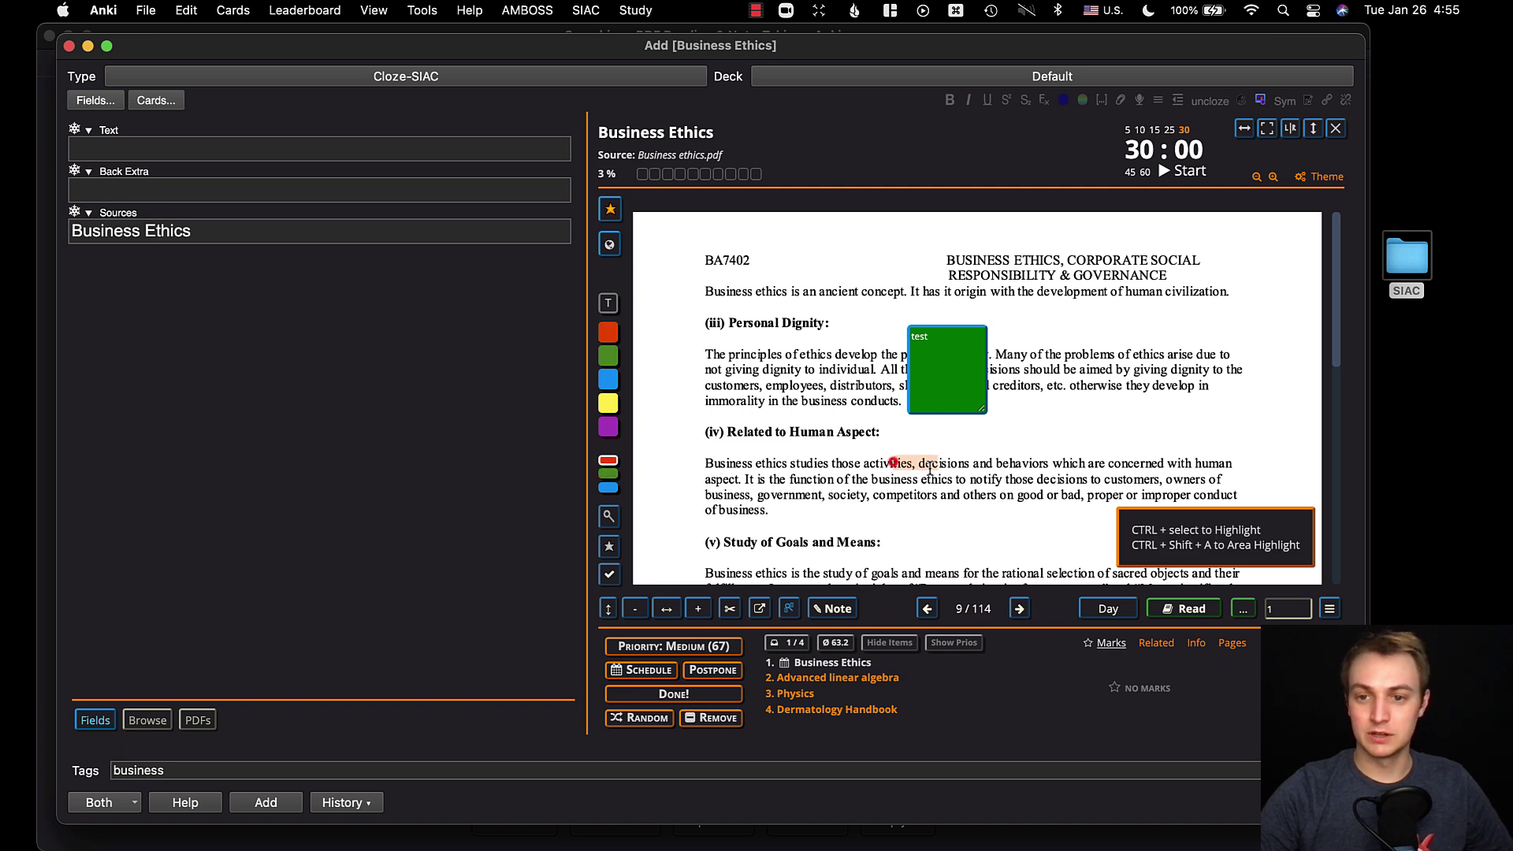
drag(955, 471, 1119, 469)
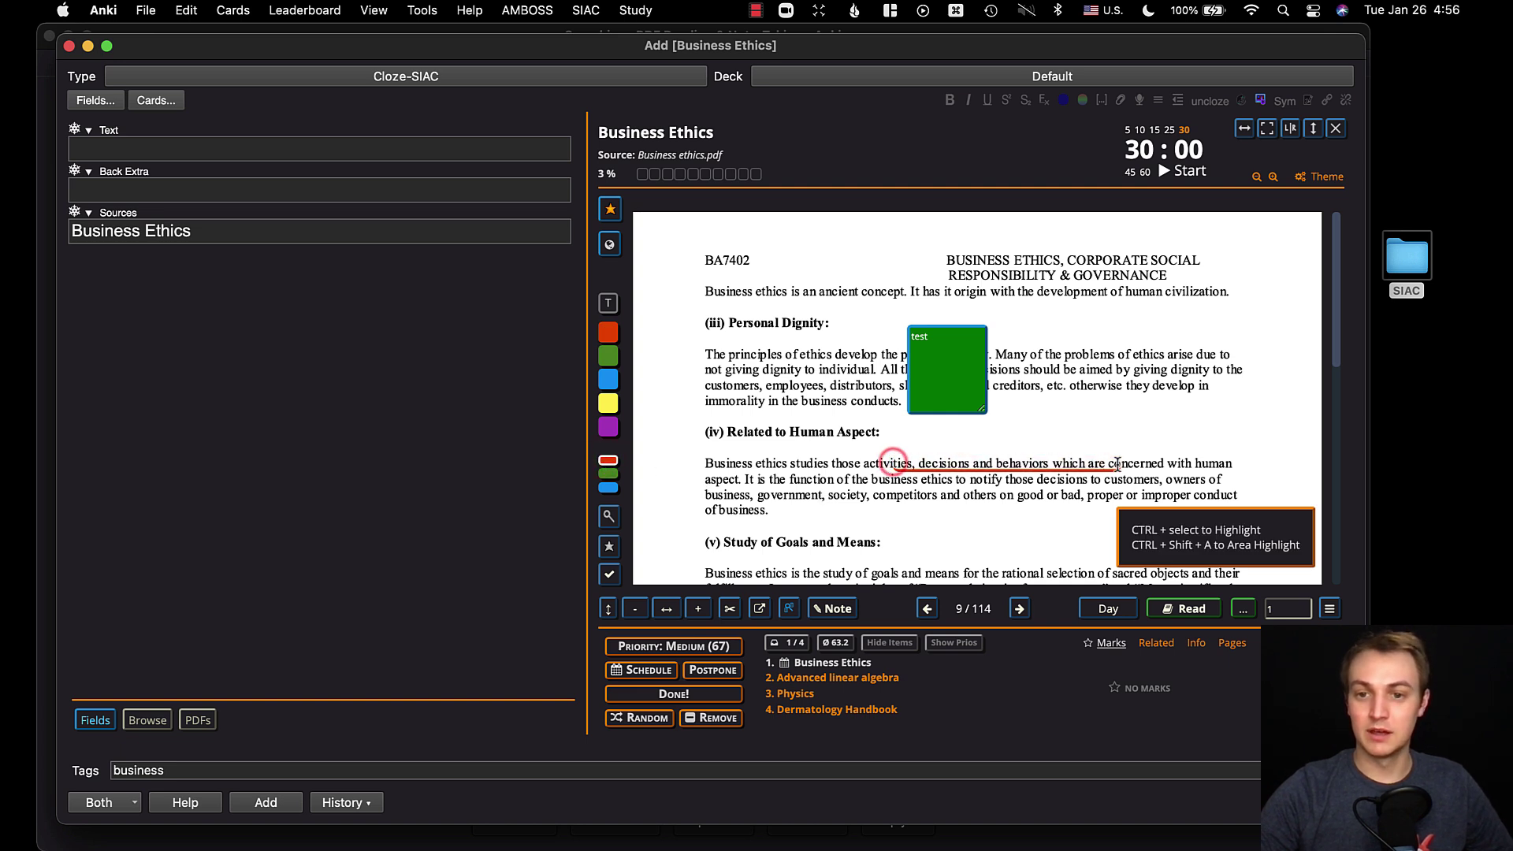
click(1009, 470)
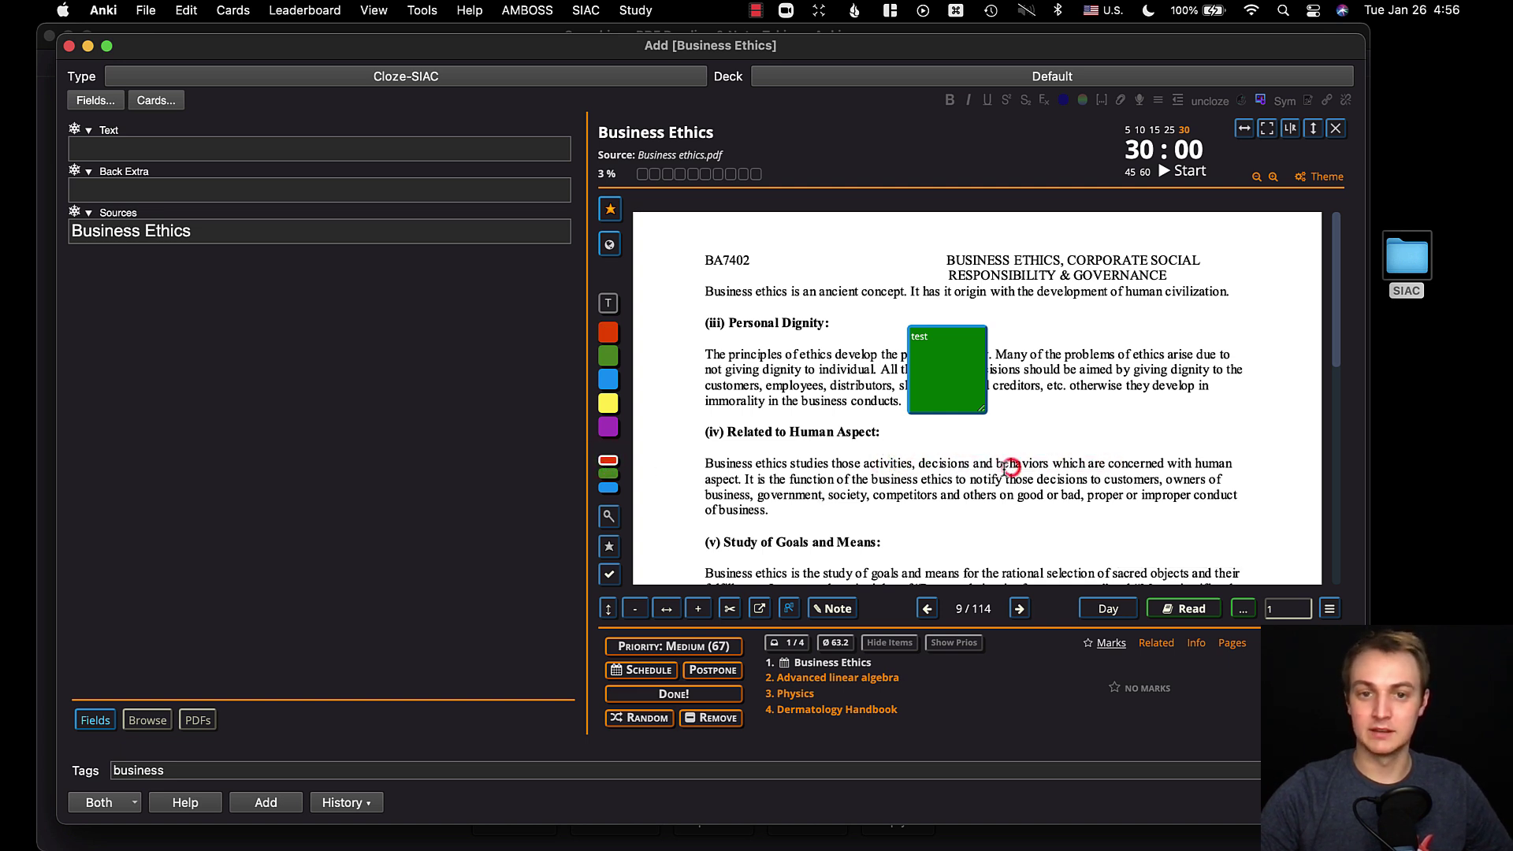
click(610, 336)
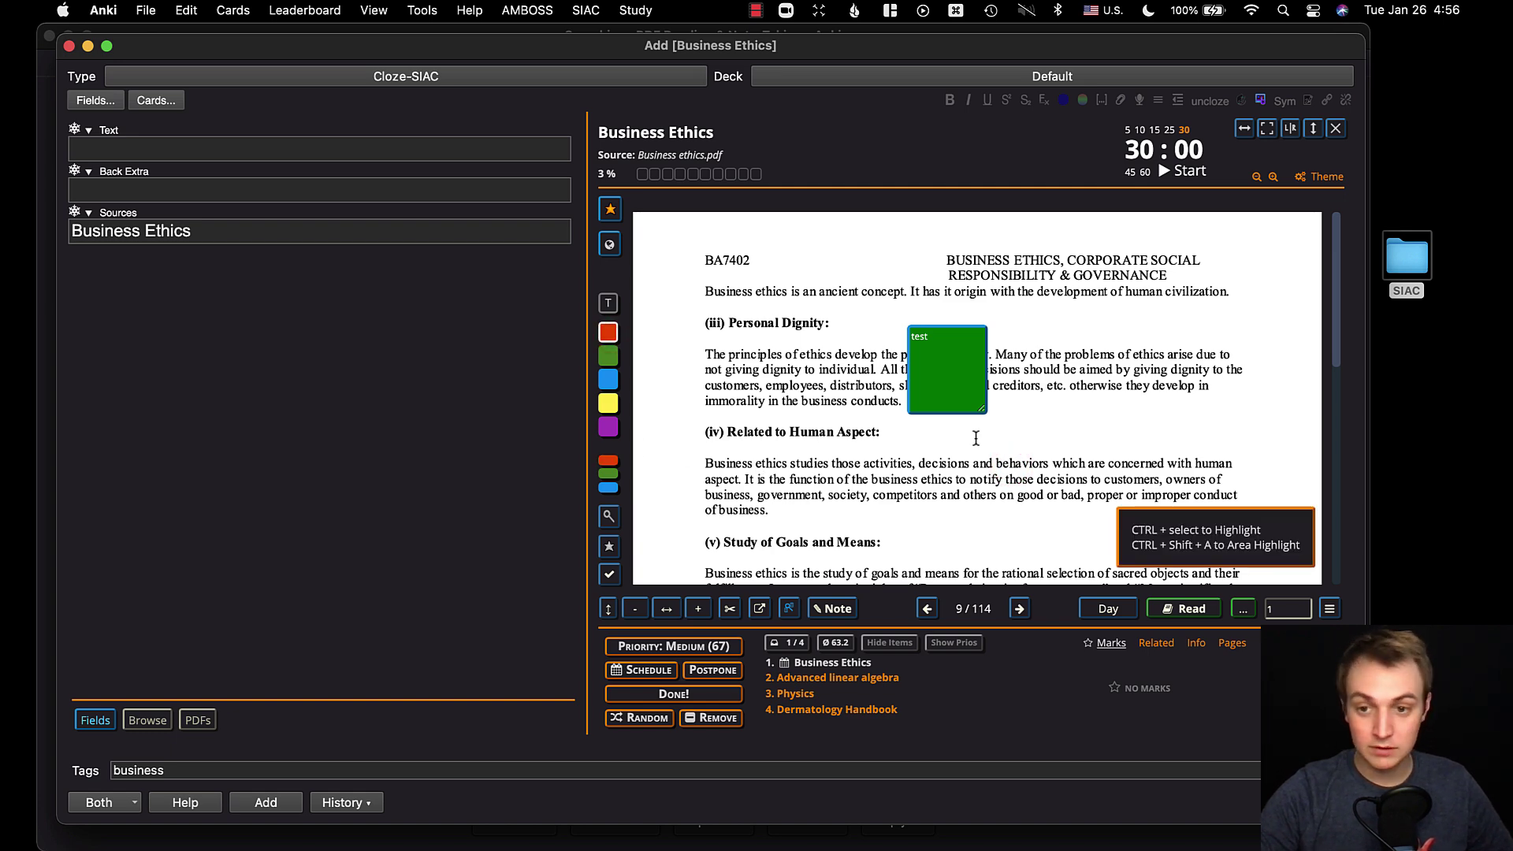
key(super+shift+a)
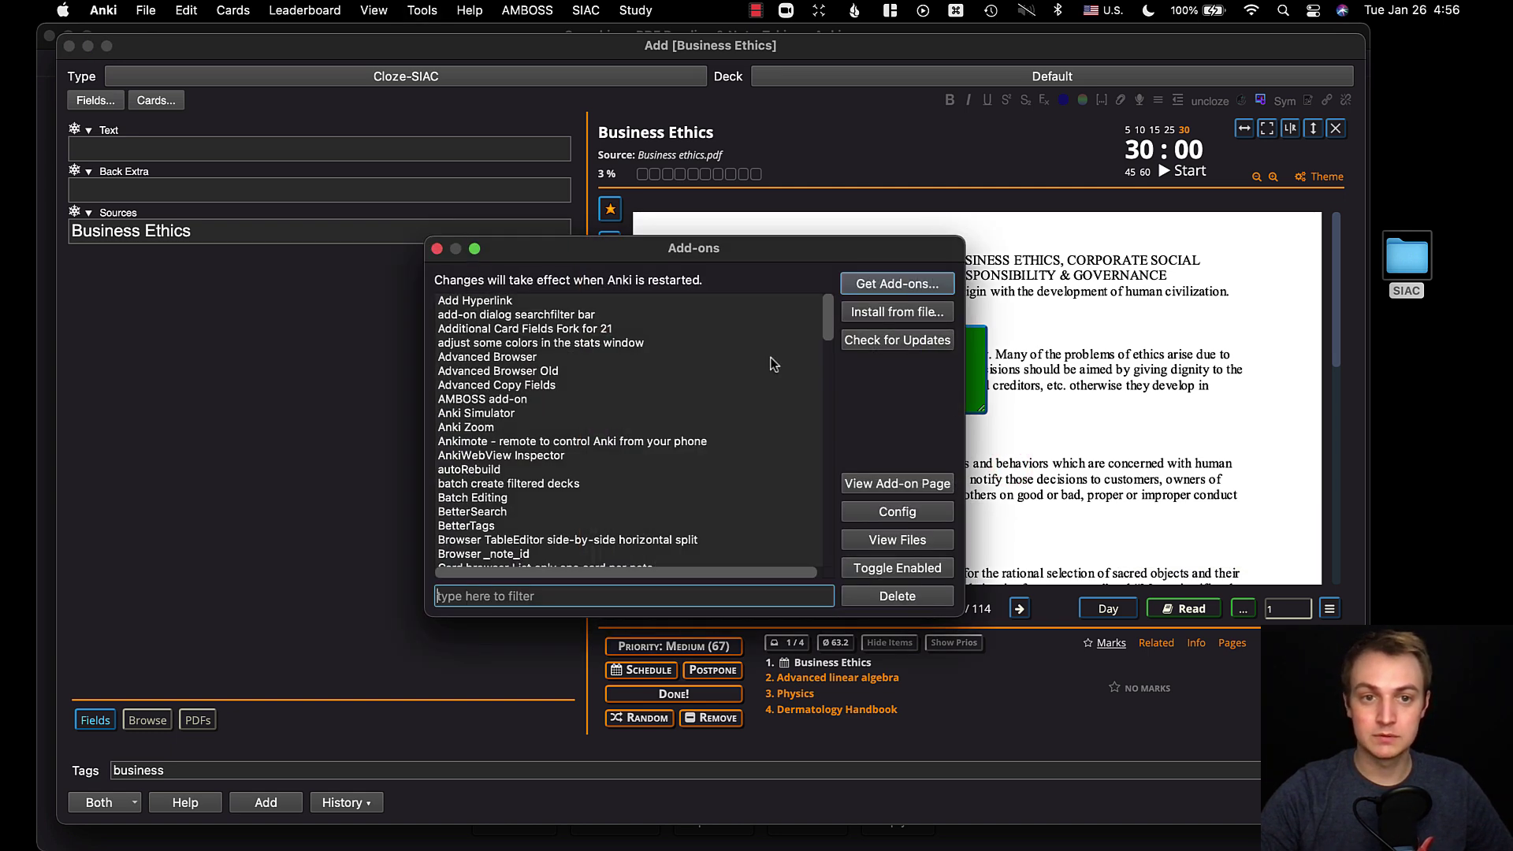
click(436, 249)
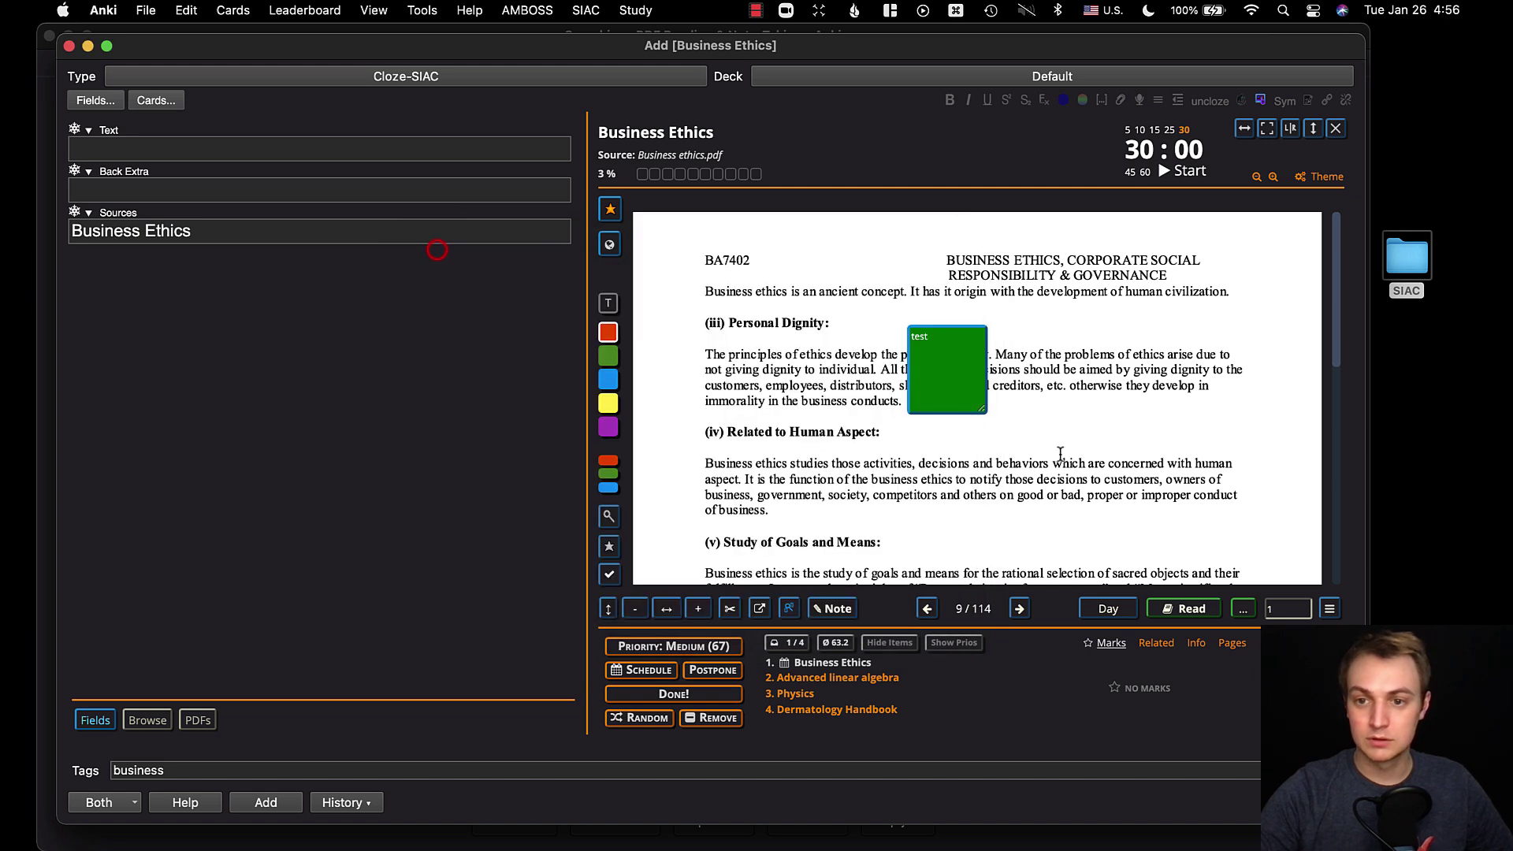
key(ctrl+a)
click(1092, 389)
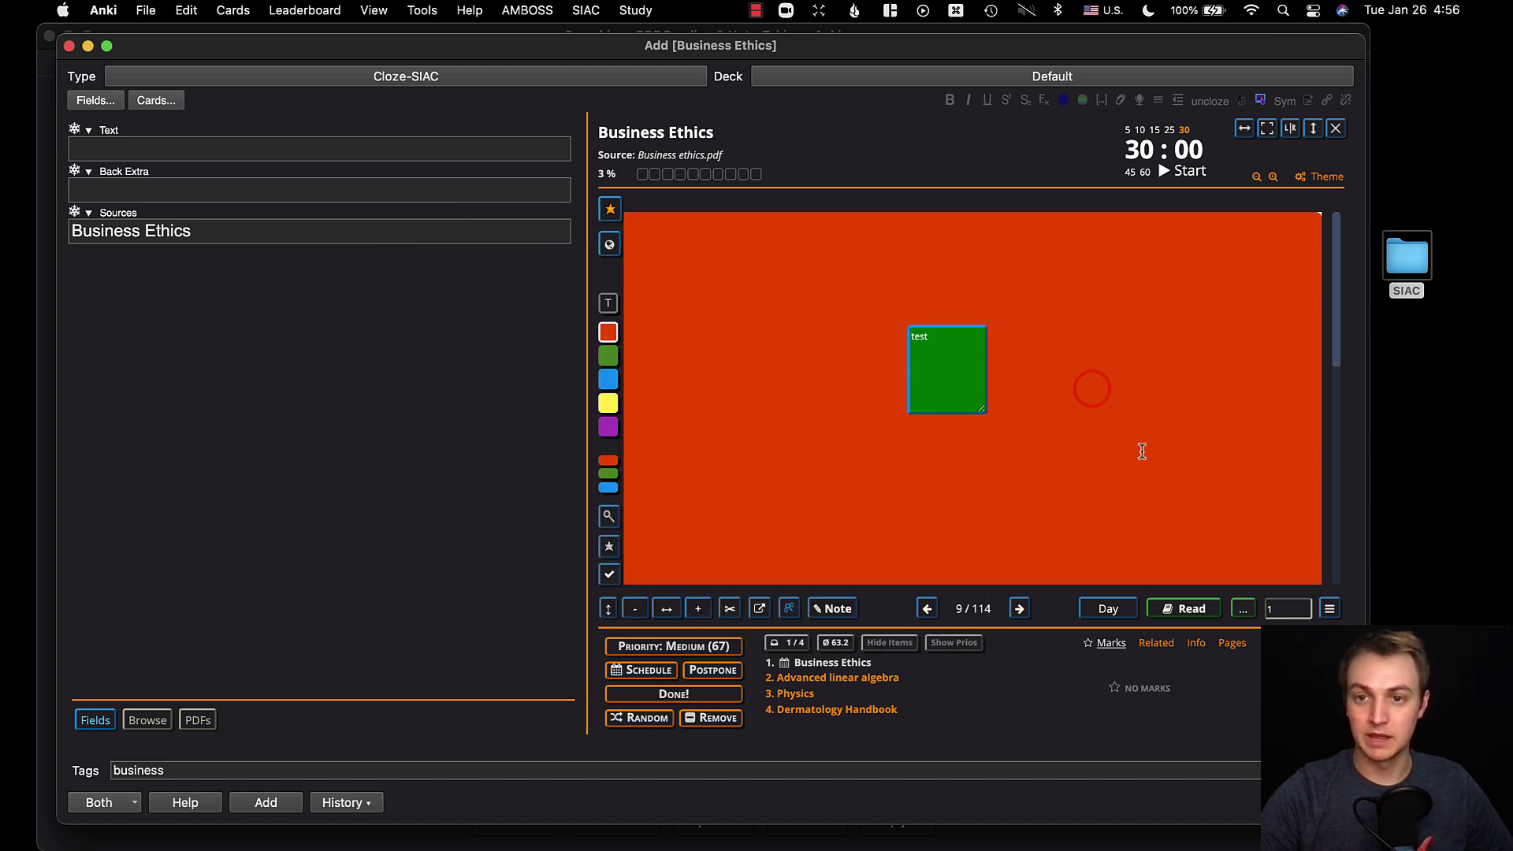
click(1101, 391)
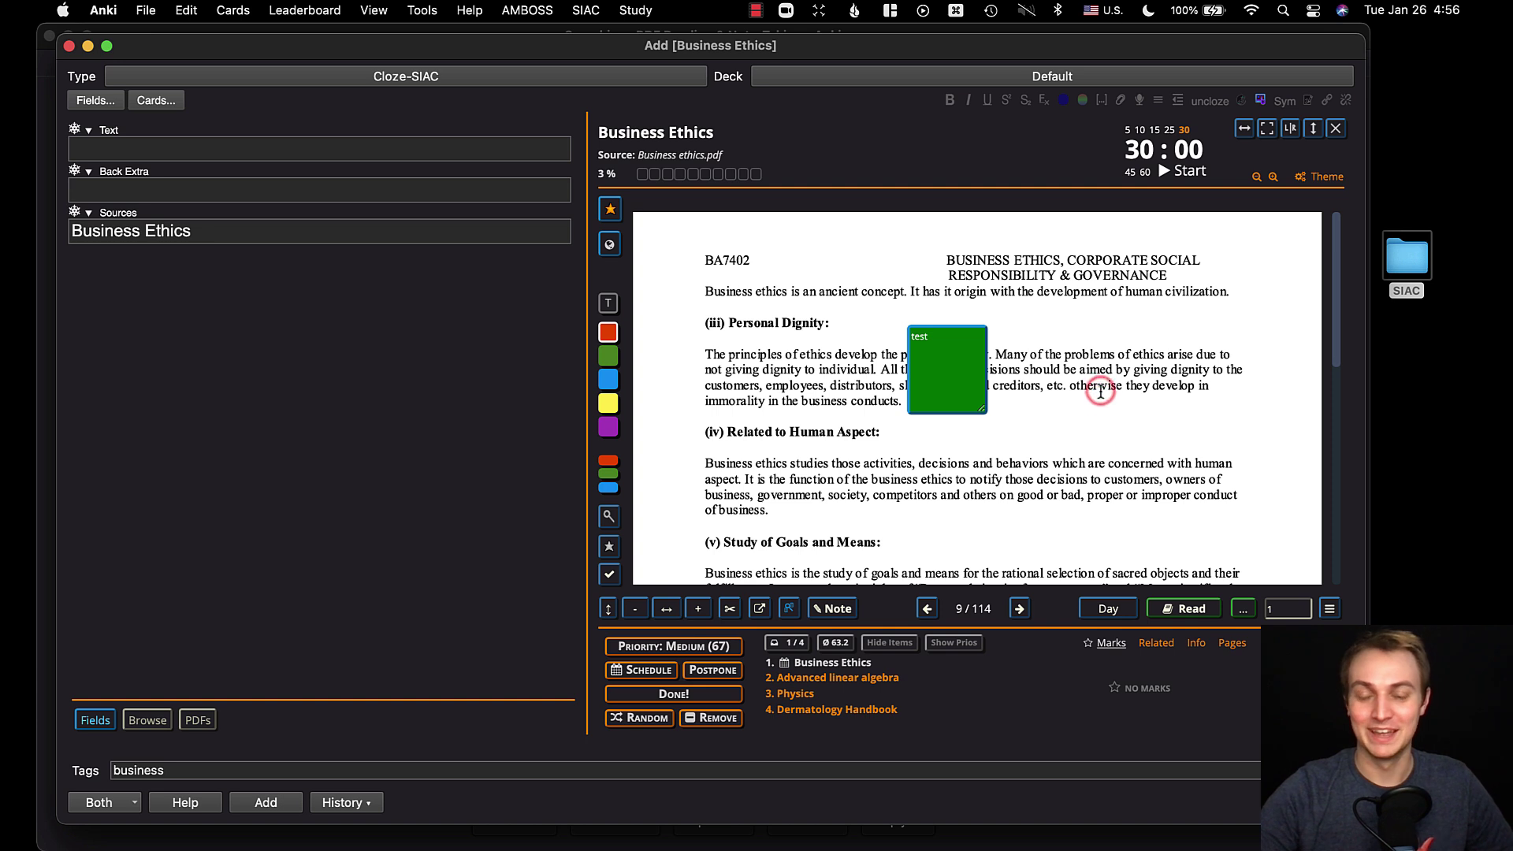
Mark Business Ethics done, reopen Add, and list the PDF notes in the add-on browser
click(609, 575)
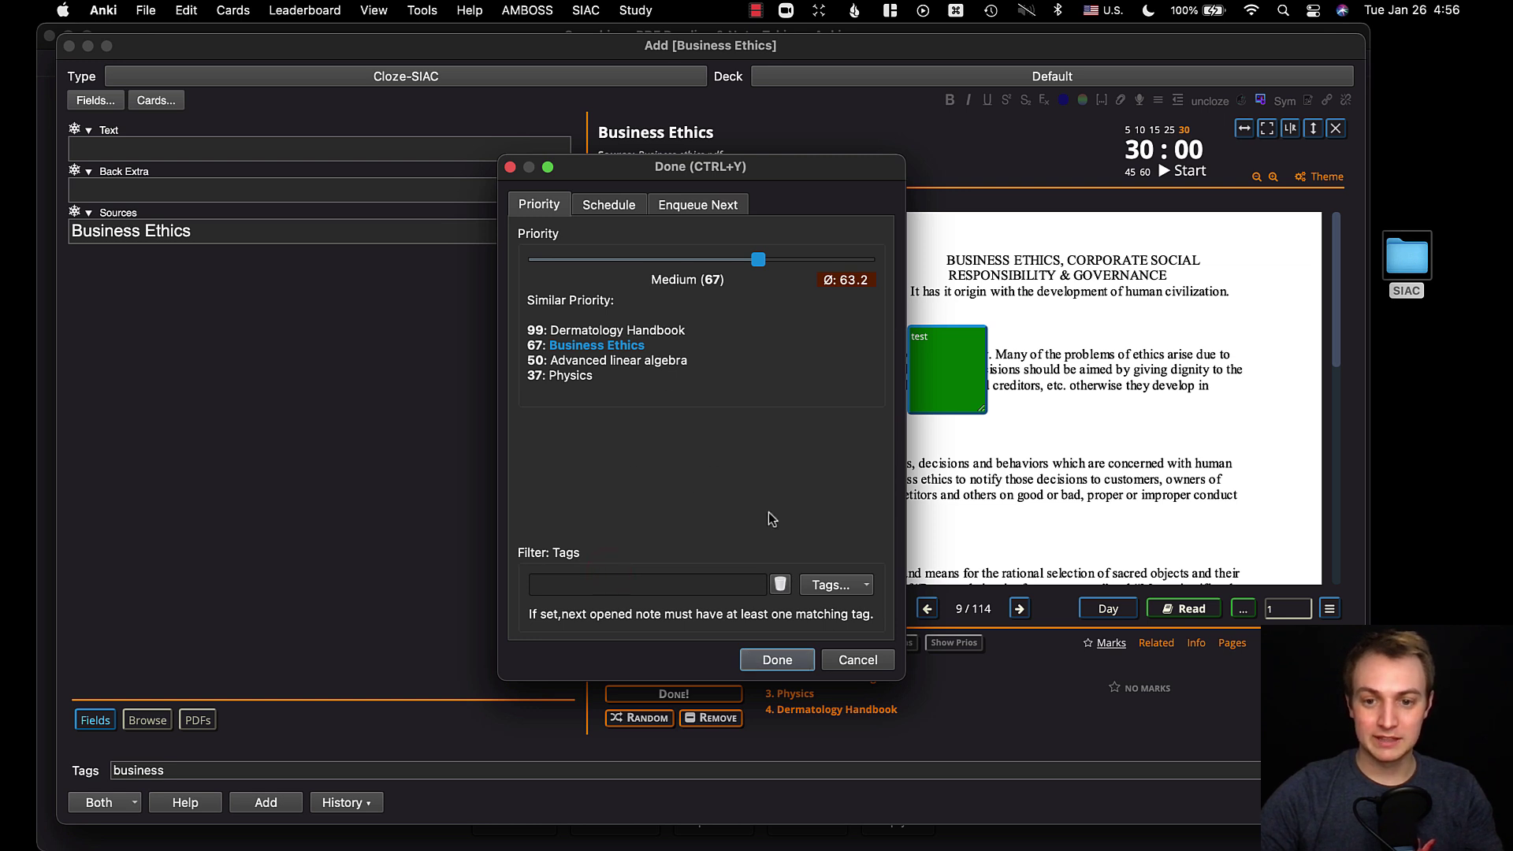
click(846, 668)
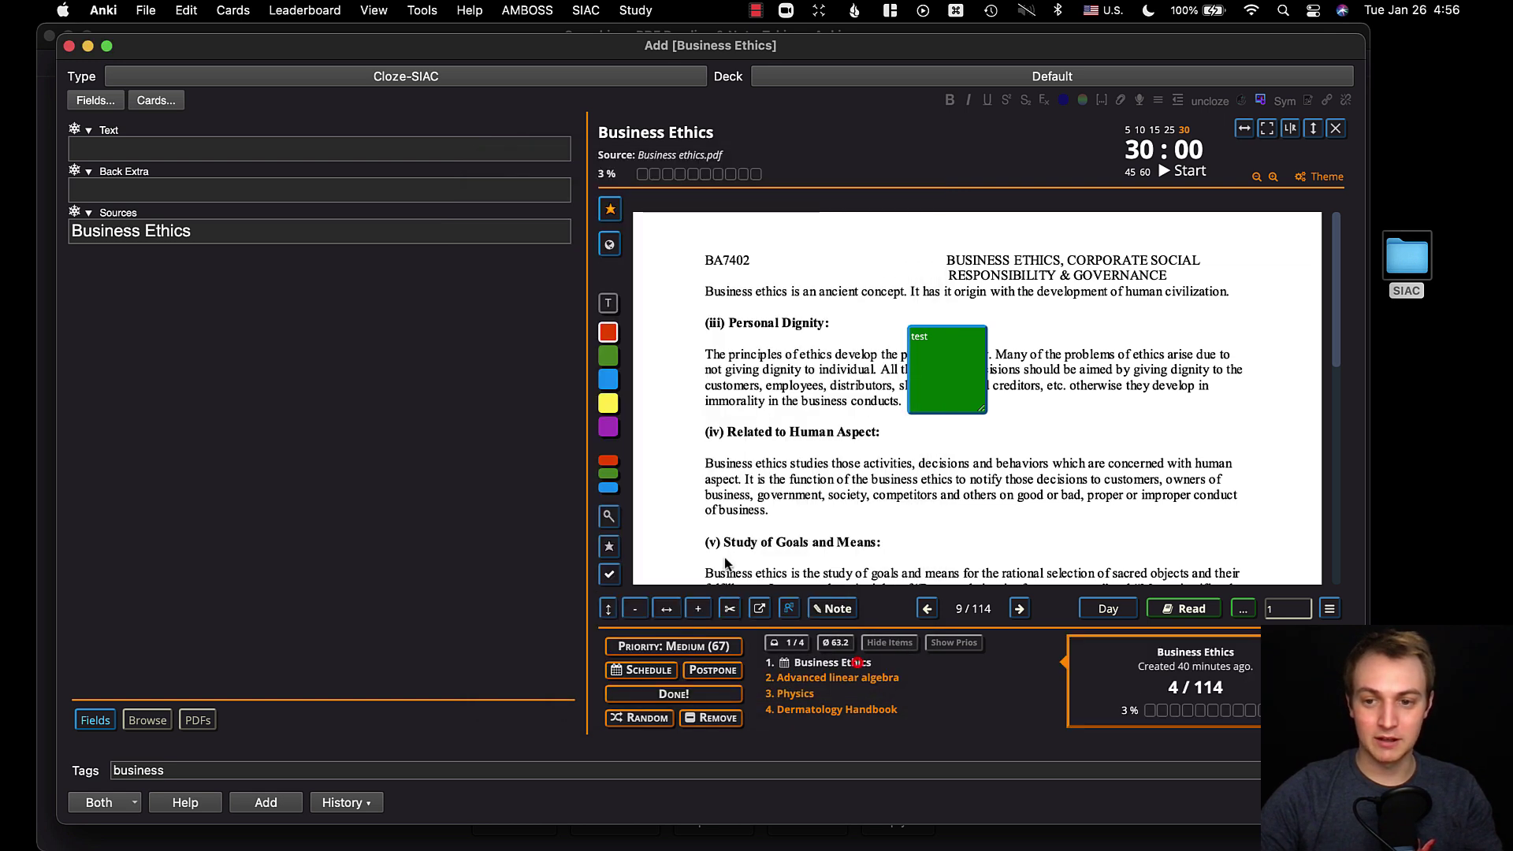
click(611, 575)
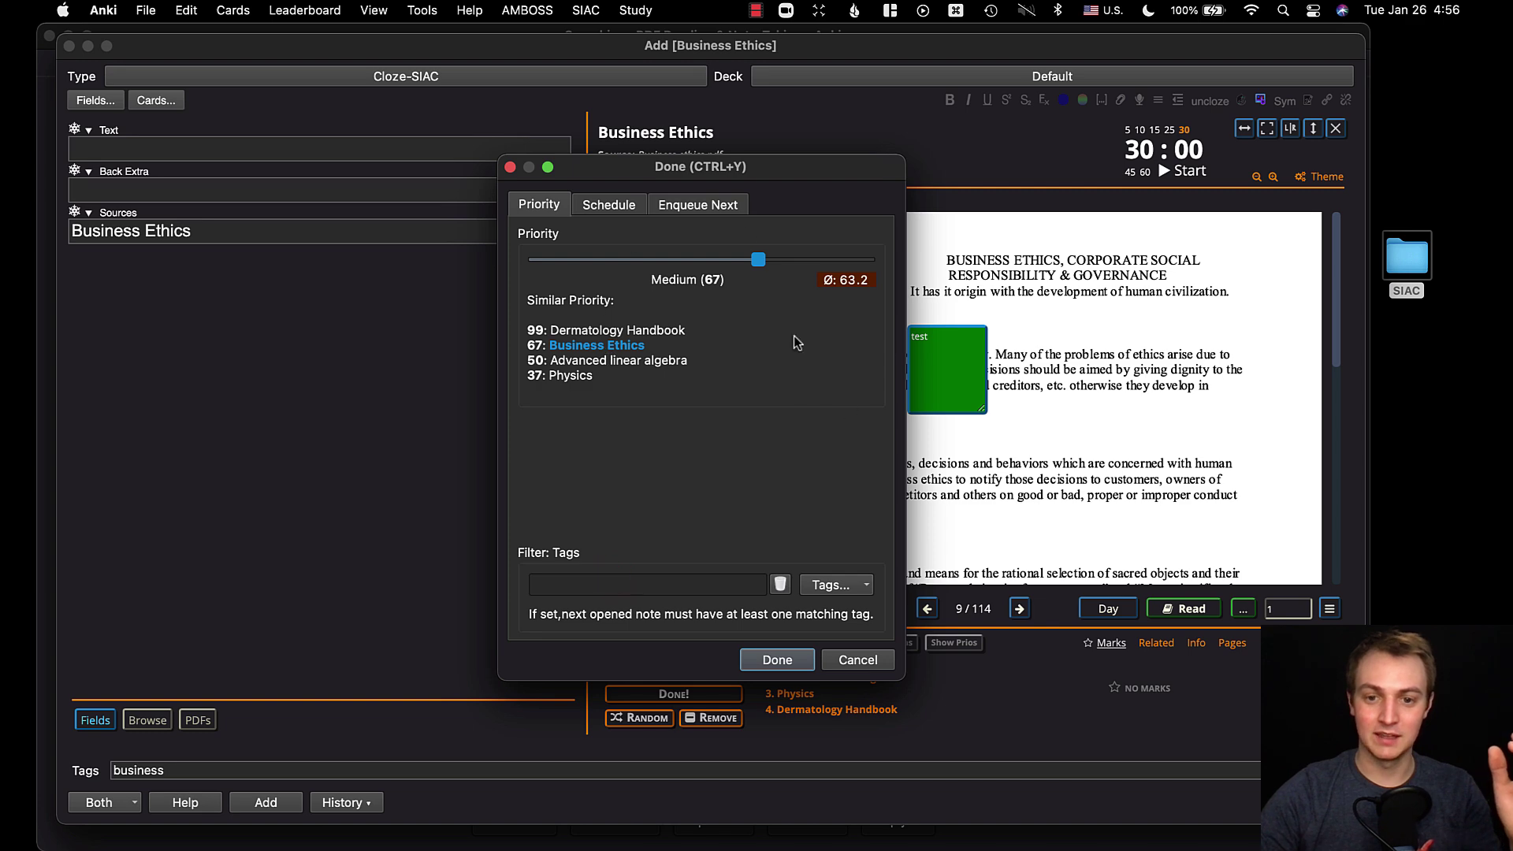
click(759, 662)
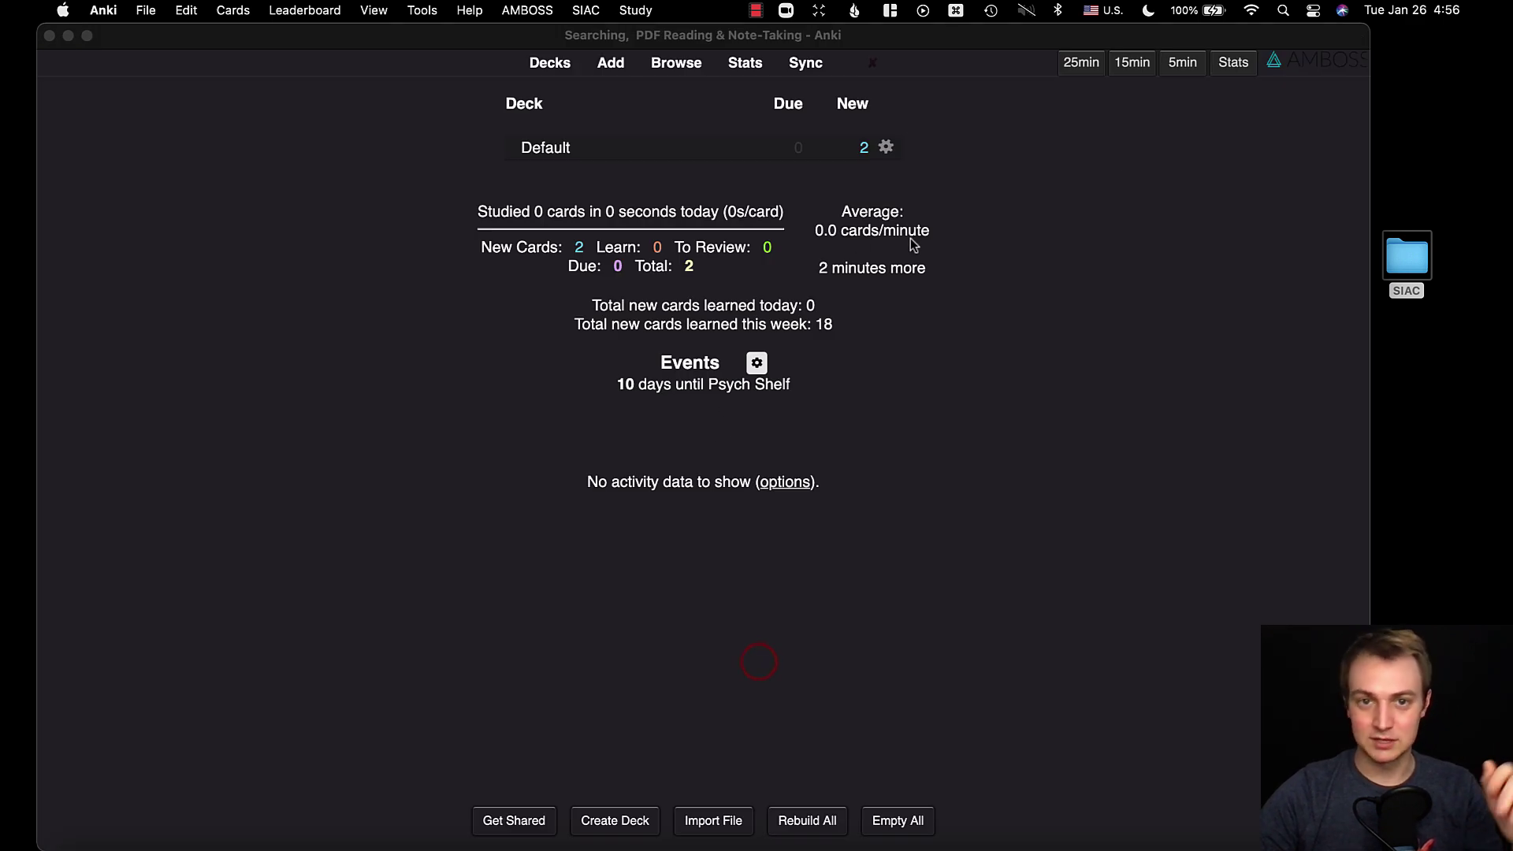
click(612, 63)
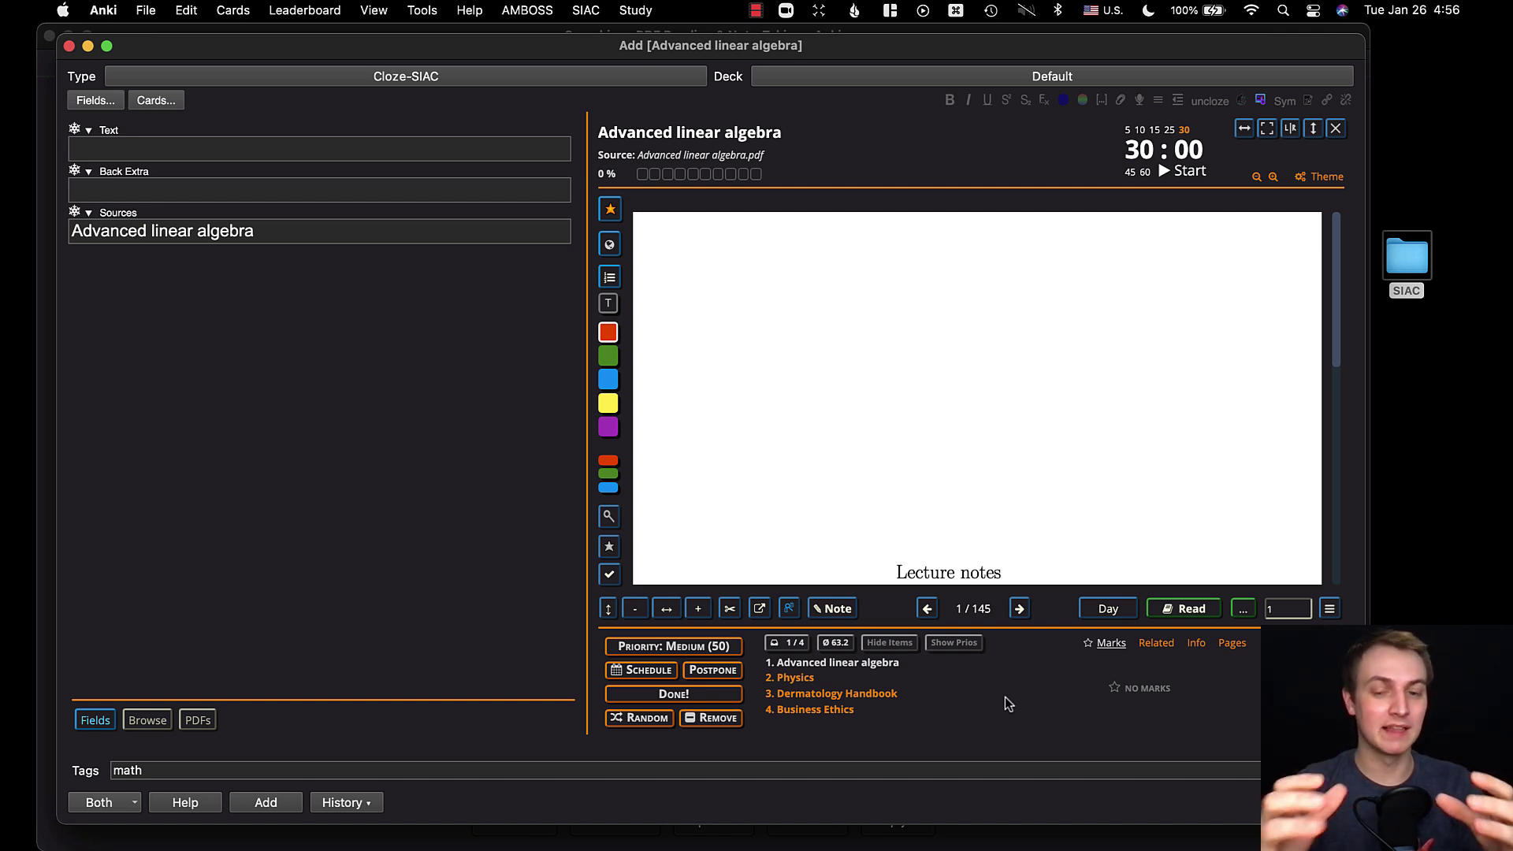
scroll(925, 463, down, 5)
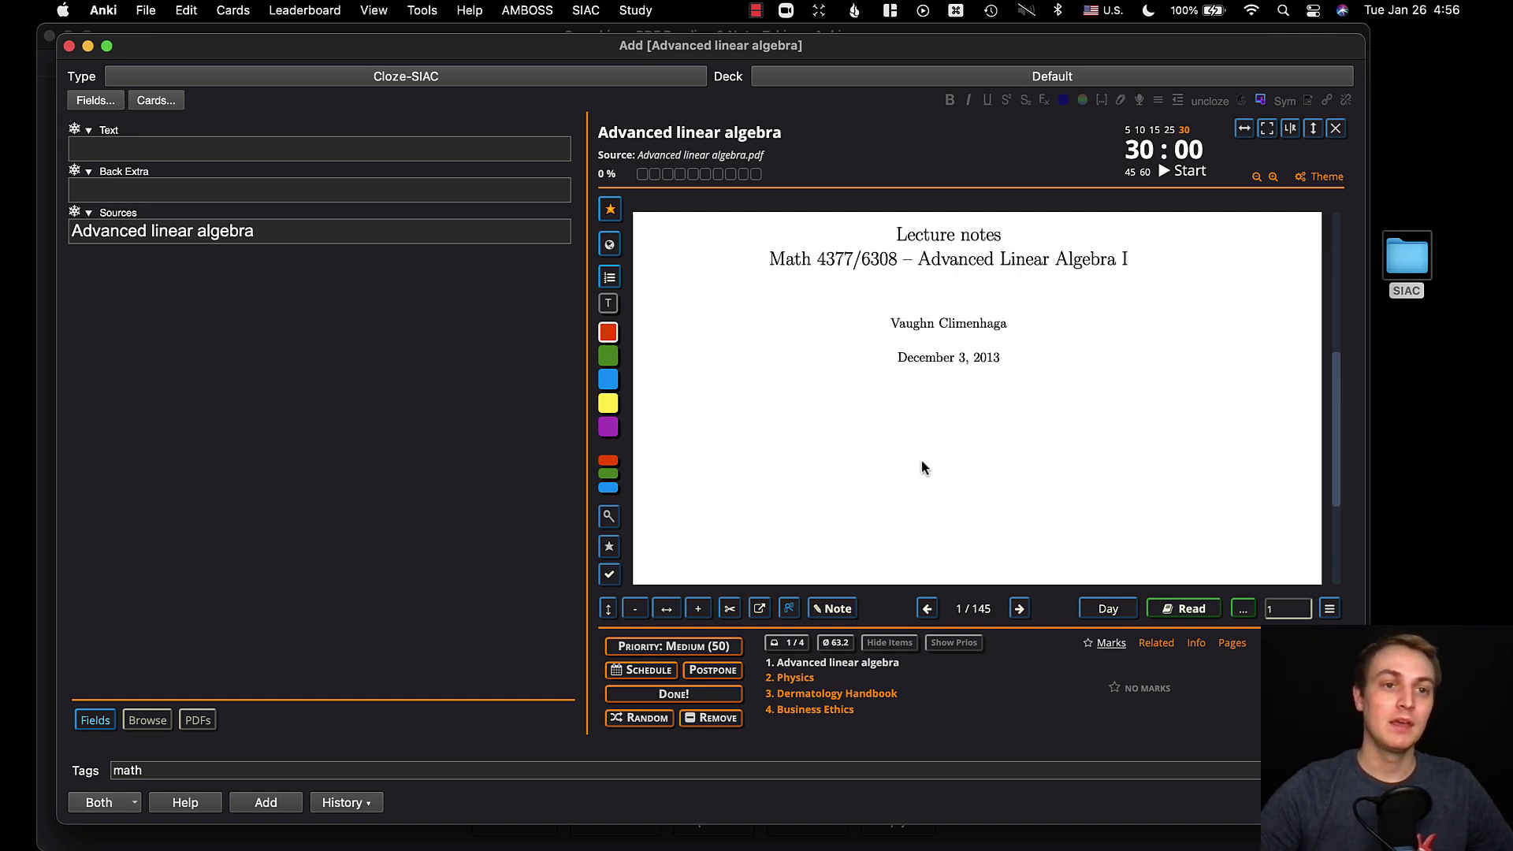
click(1335, 128)
click(632, 242)
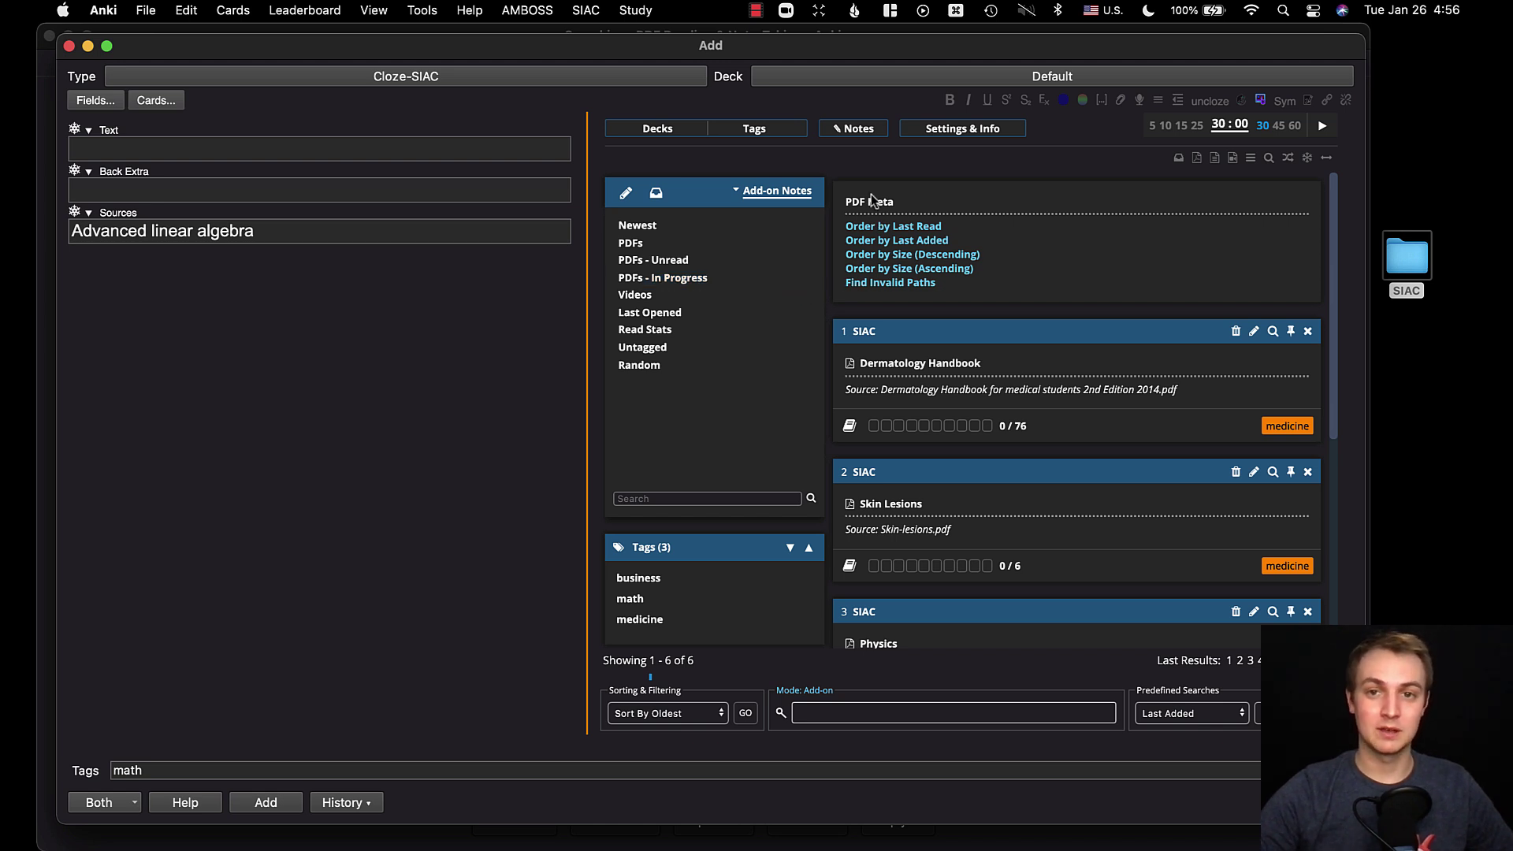
Start a SIAC YouTube import and select the video's URL in Chrome
click(586, 11)
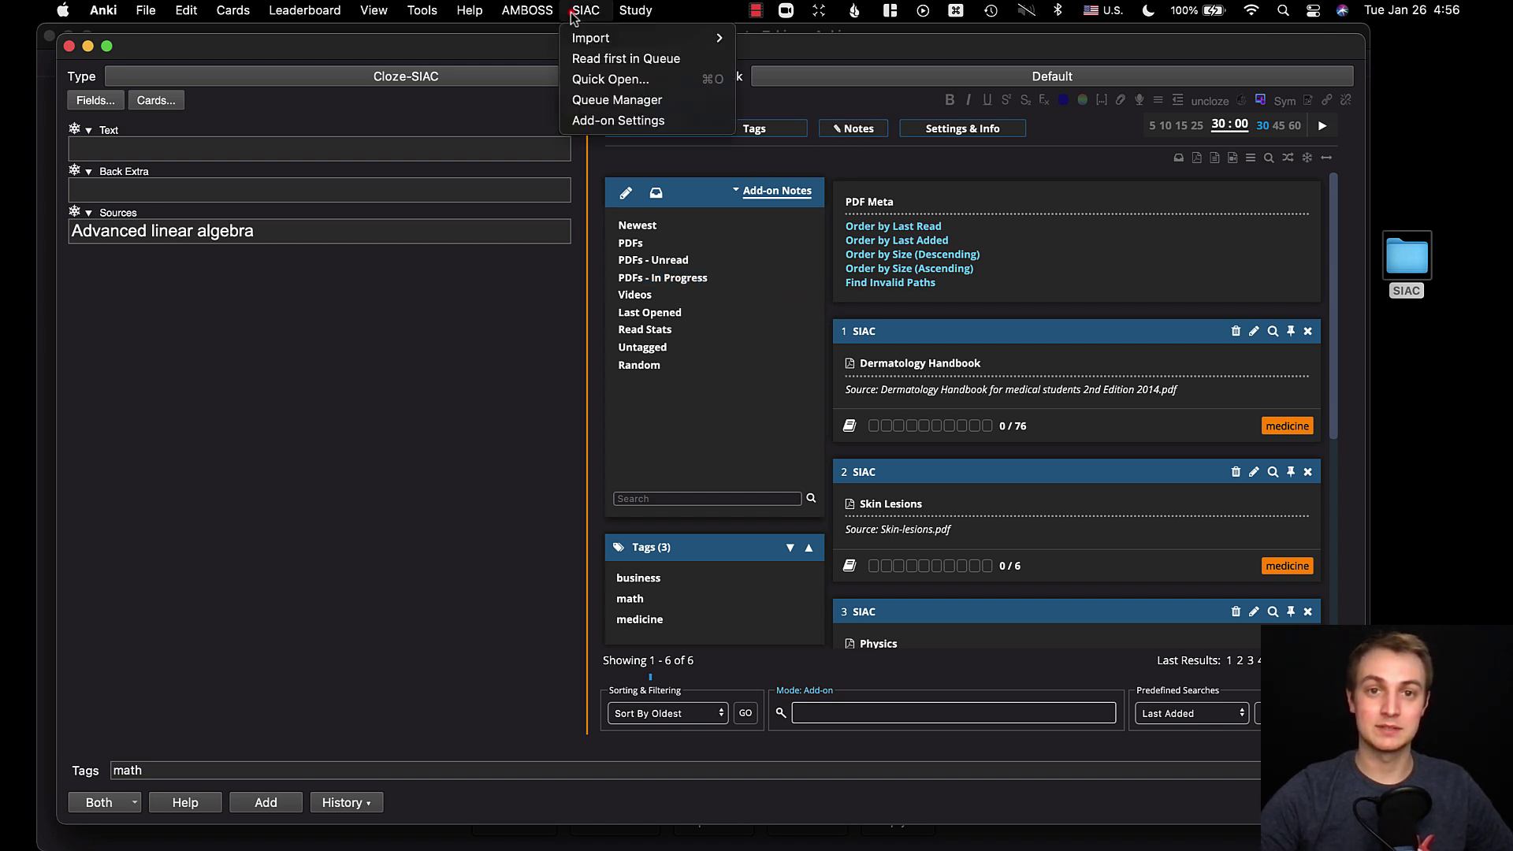
mouse_move(589, 38)
click(790, 78)
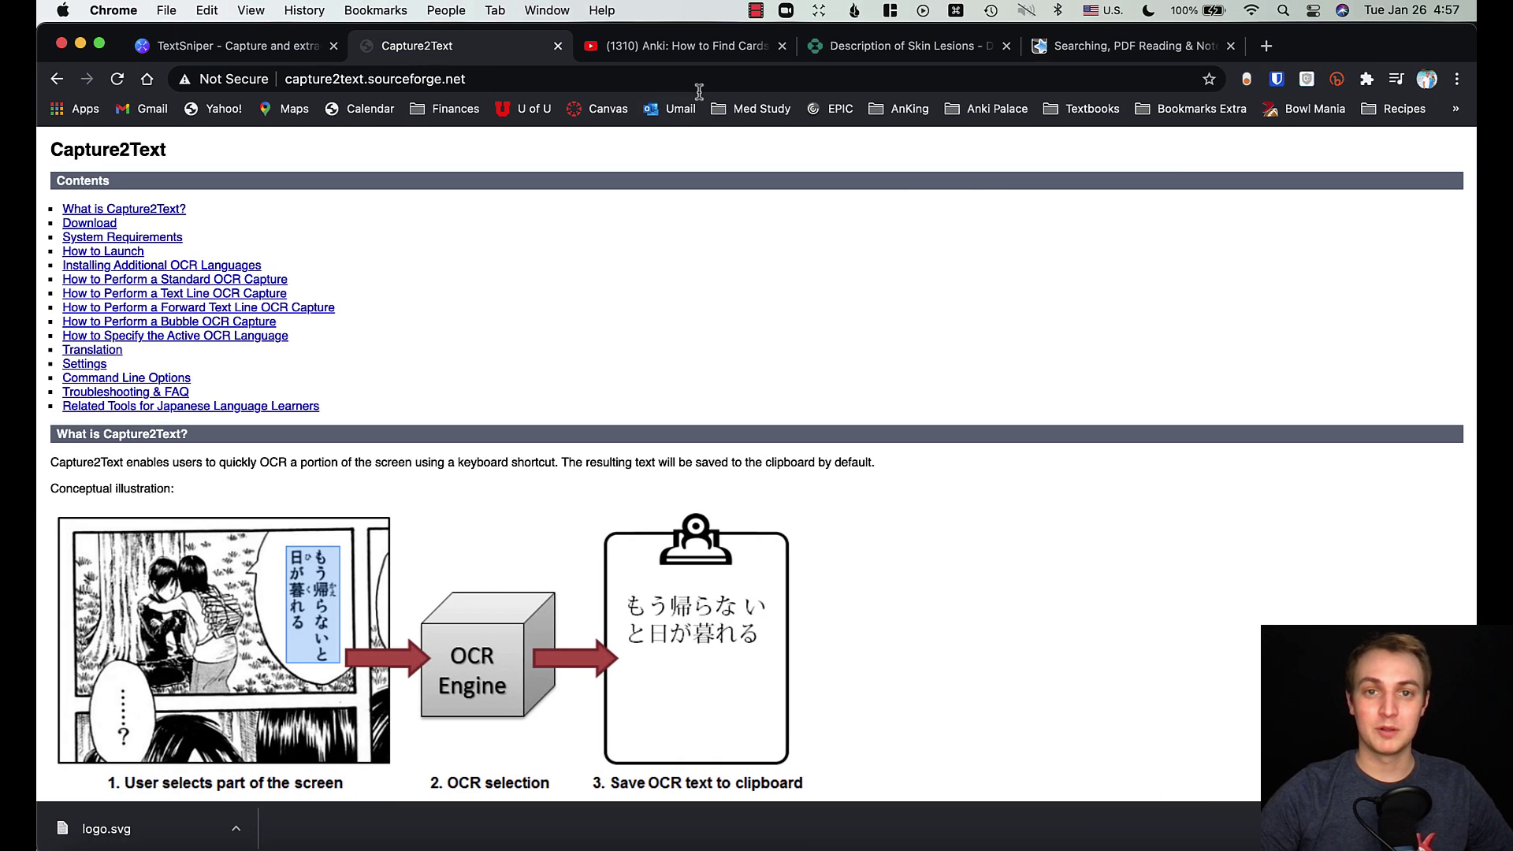
click(686, 47)
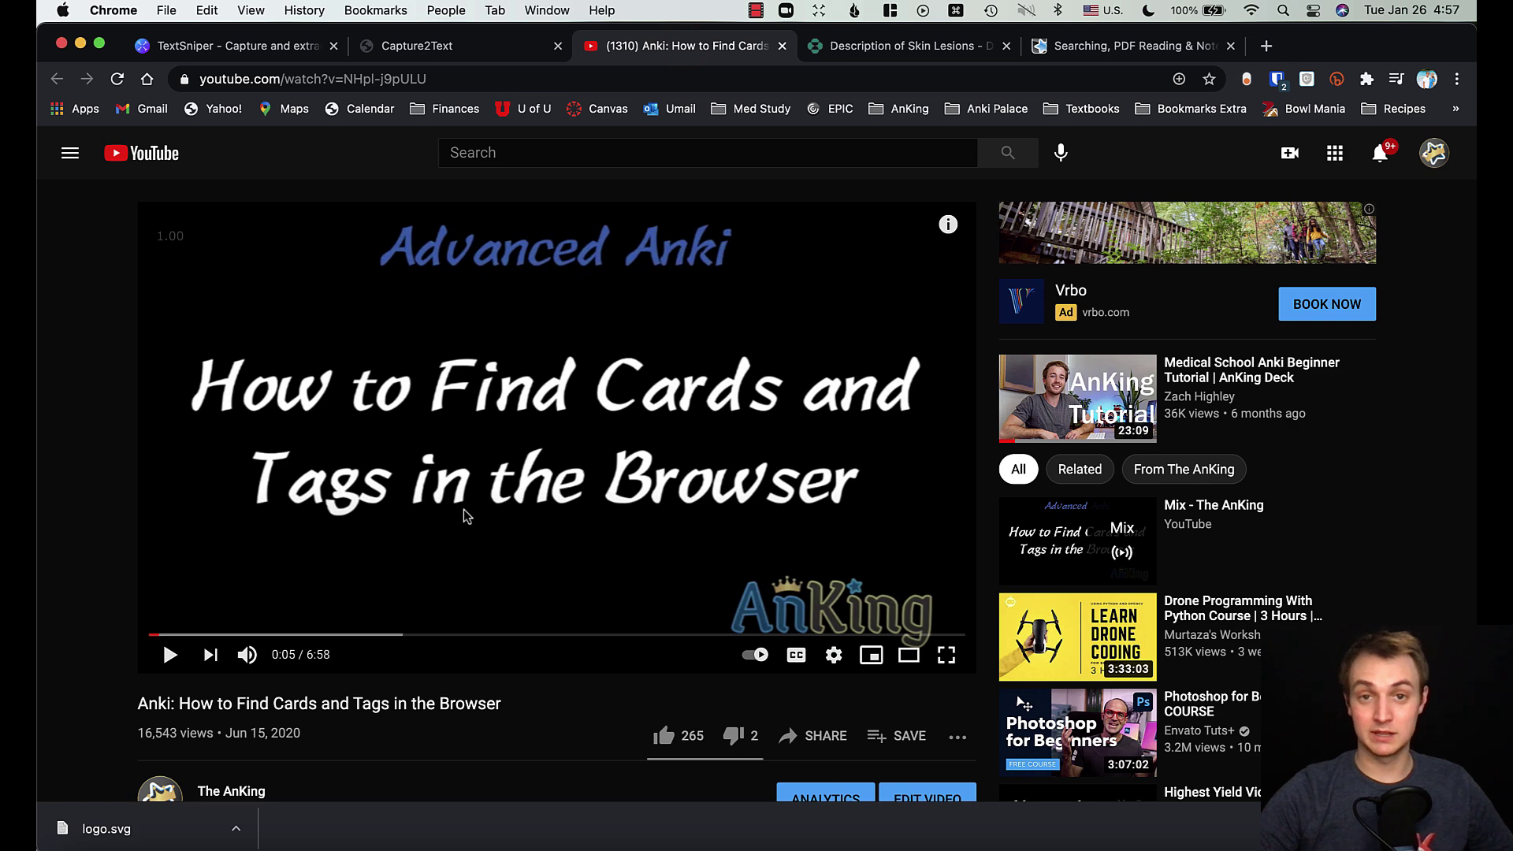
click(526, 79)
key(super+c)
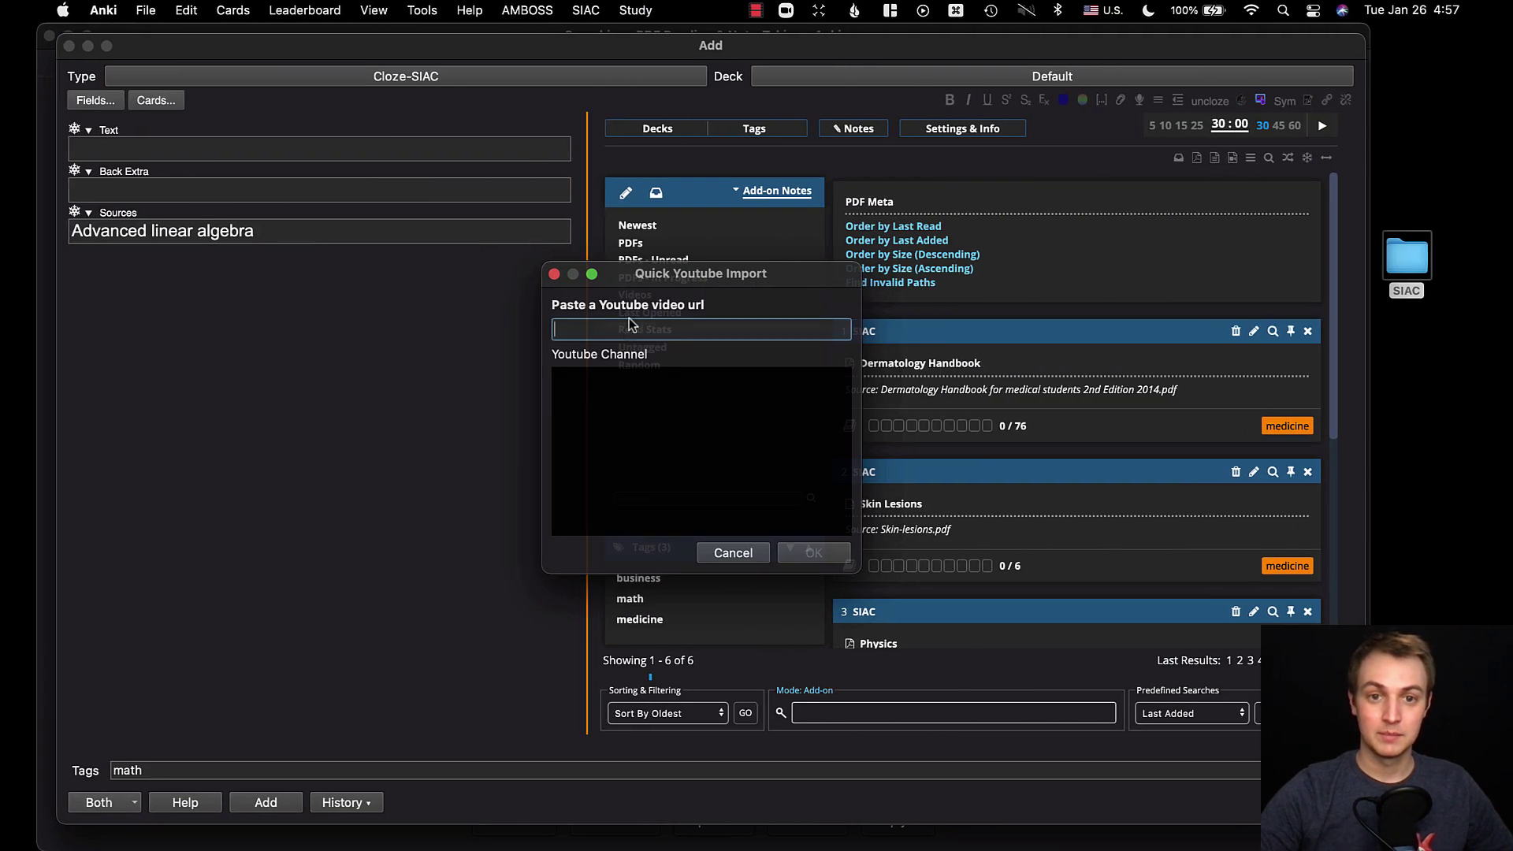
Paste the video link and create the YouTube note at Very high priority (100)
click(786, 330)
key(super+v)
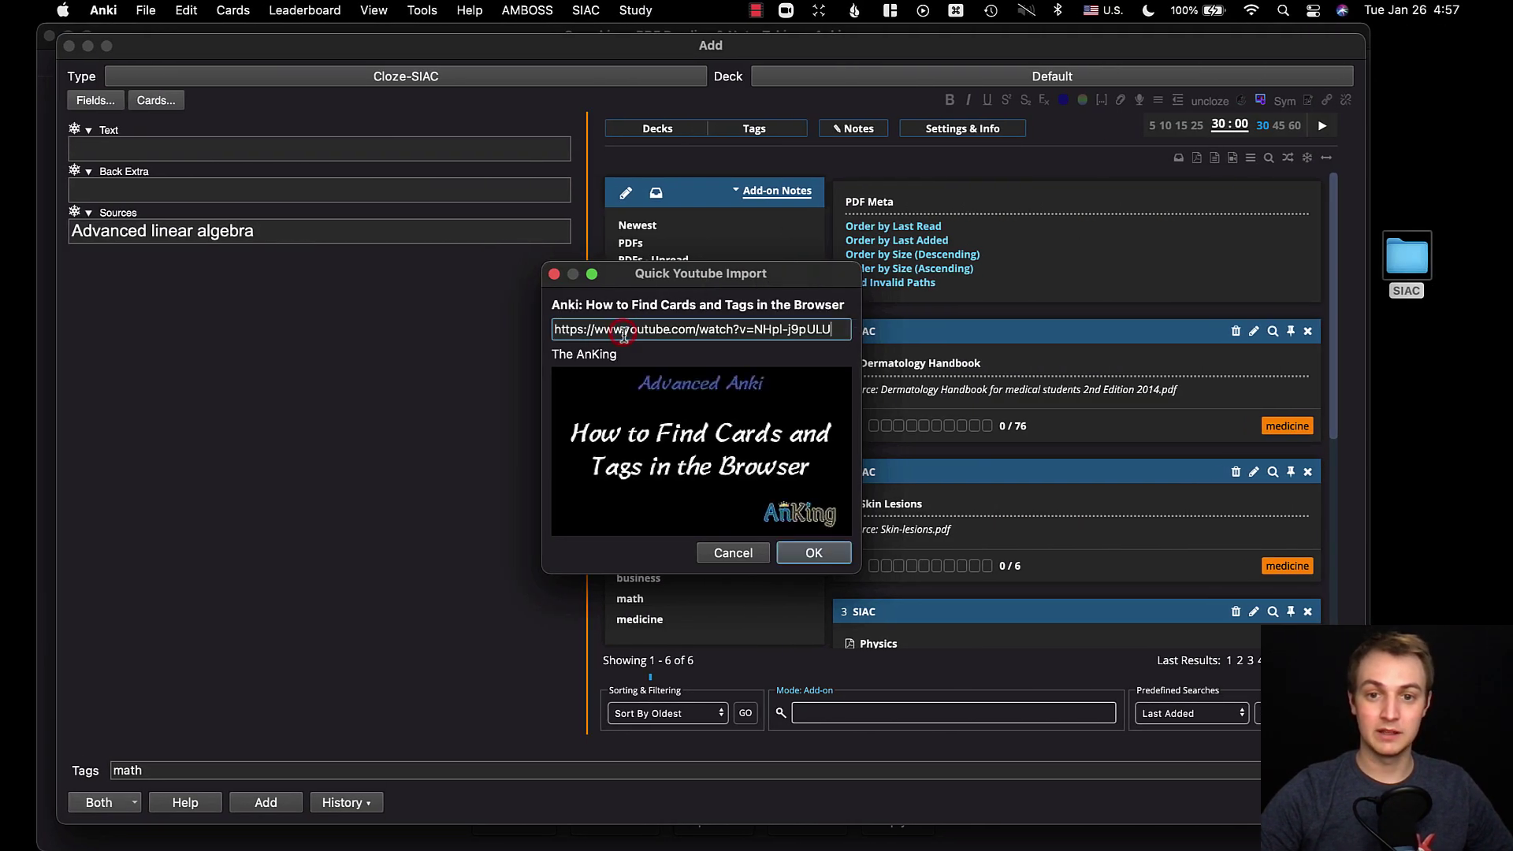
click(825, 555)
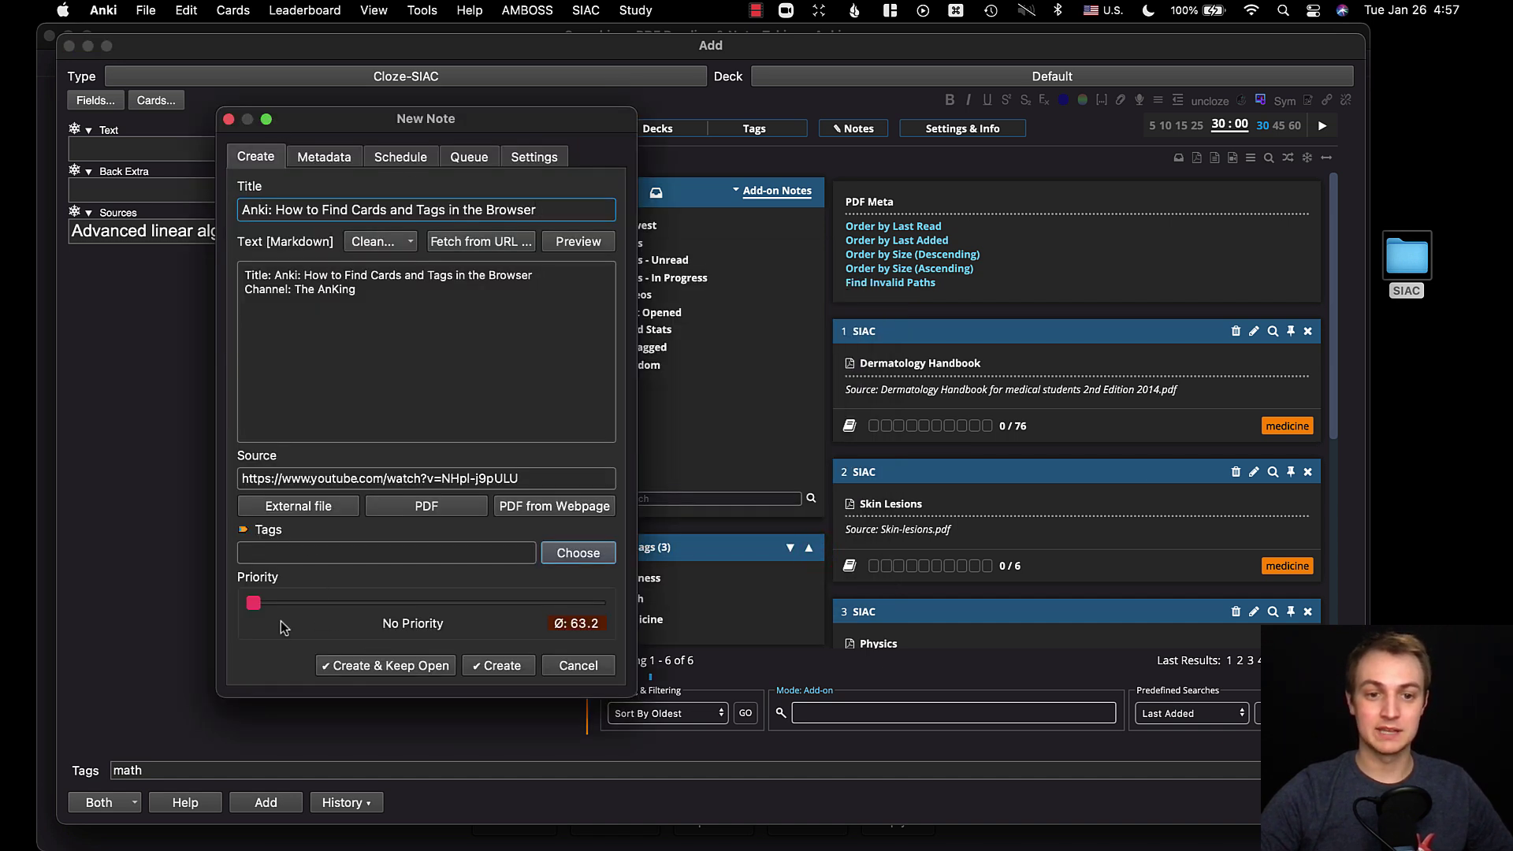
drag(255, 604, 687, 605)
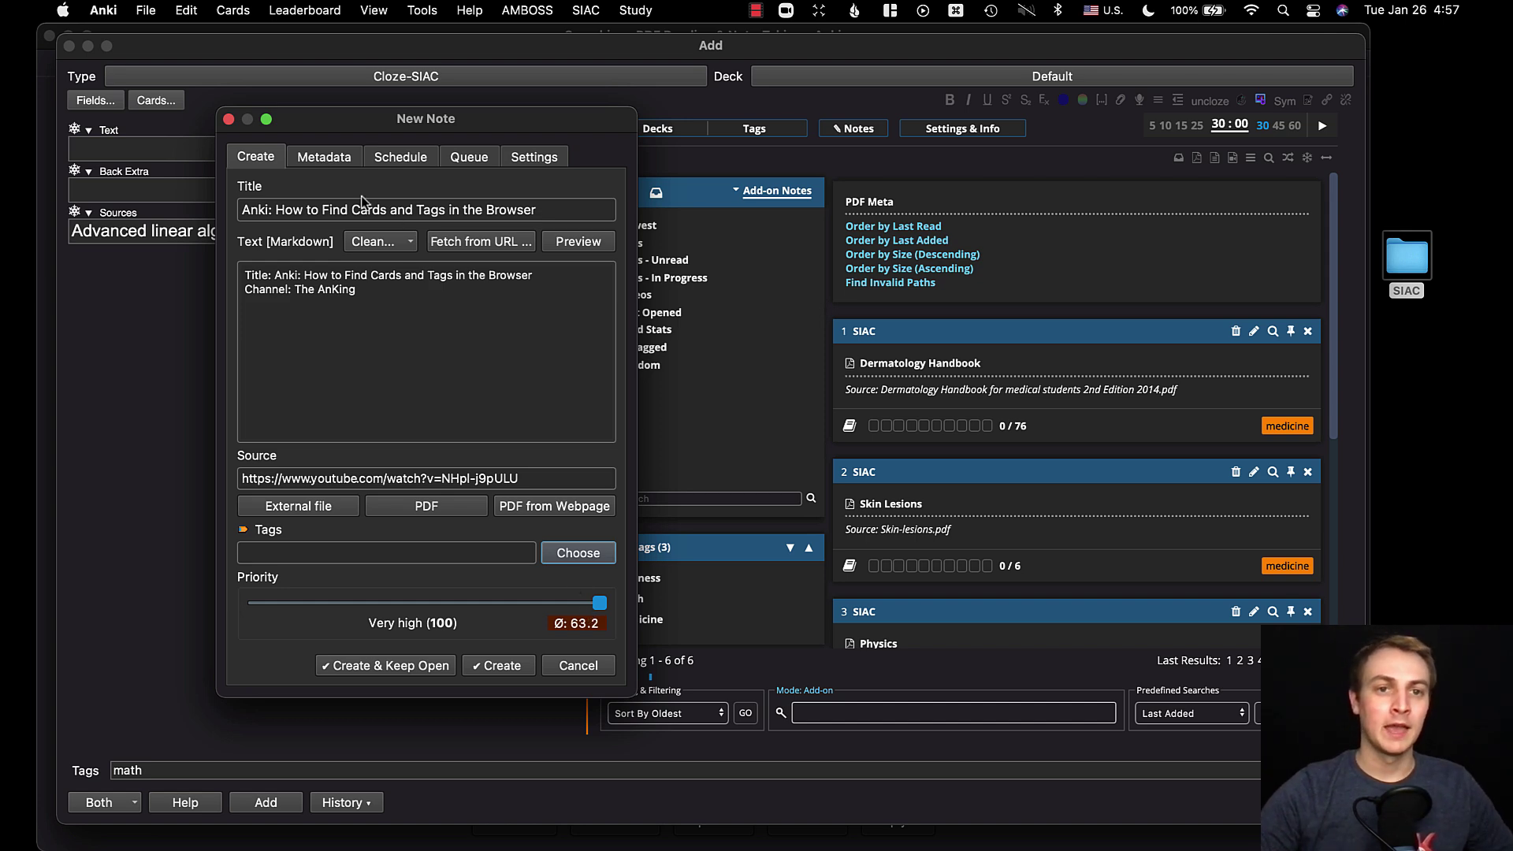
click(325, 162)
click(394, 159)
click(450, 156)
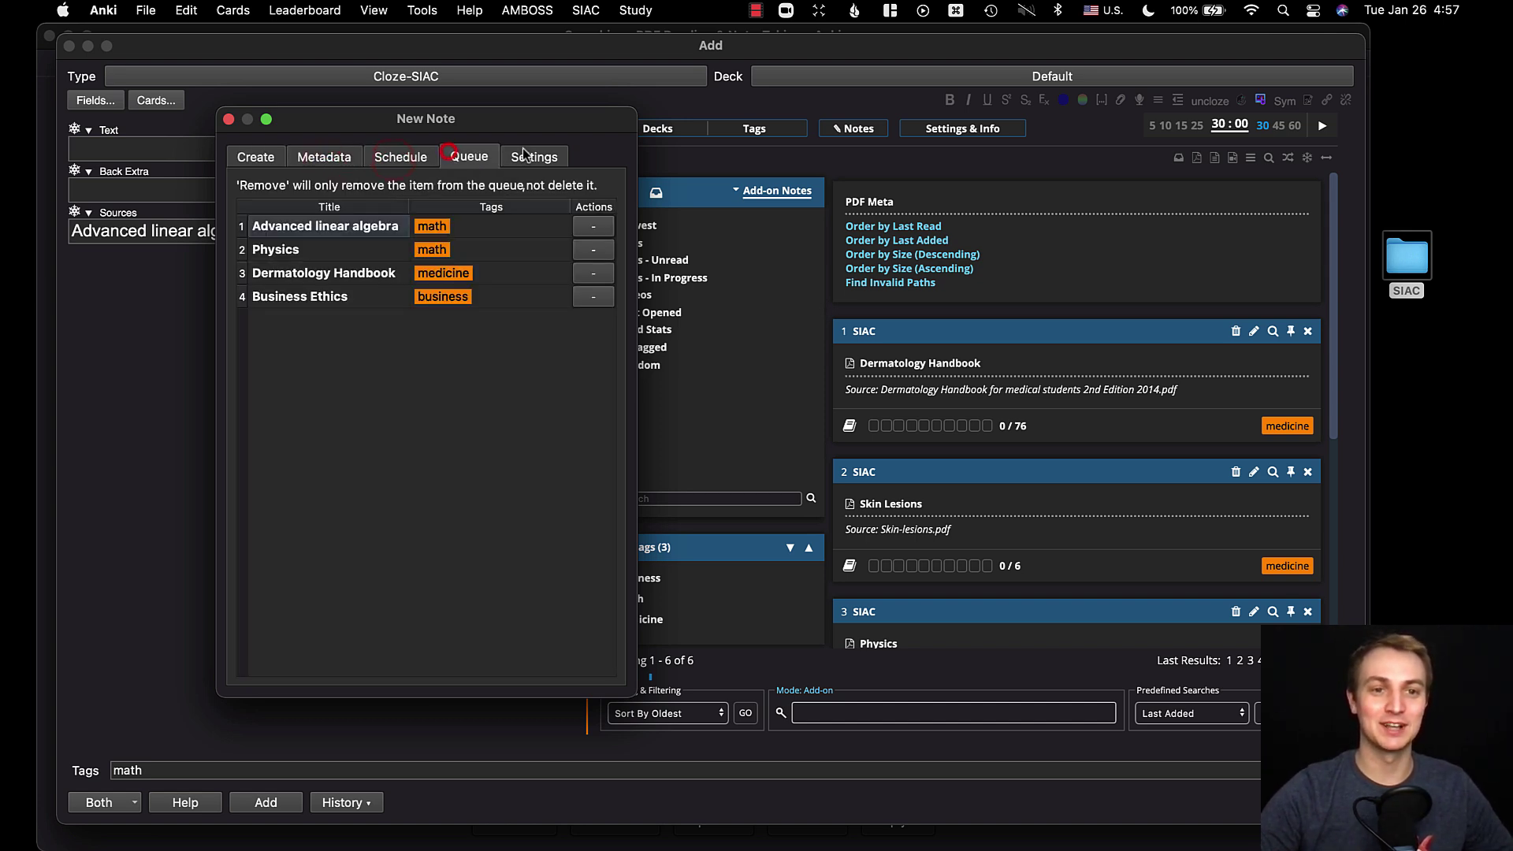
click(521, 156)
click(247, 156)
click(489, 666)
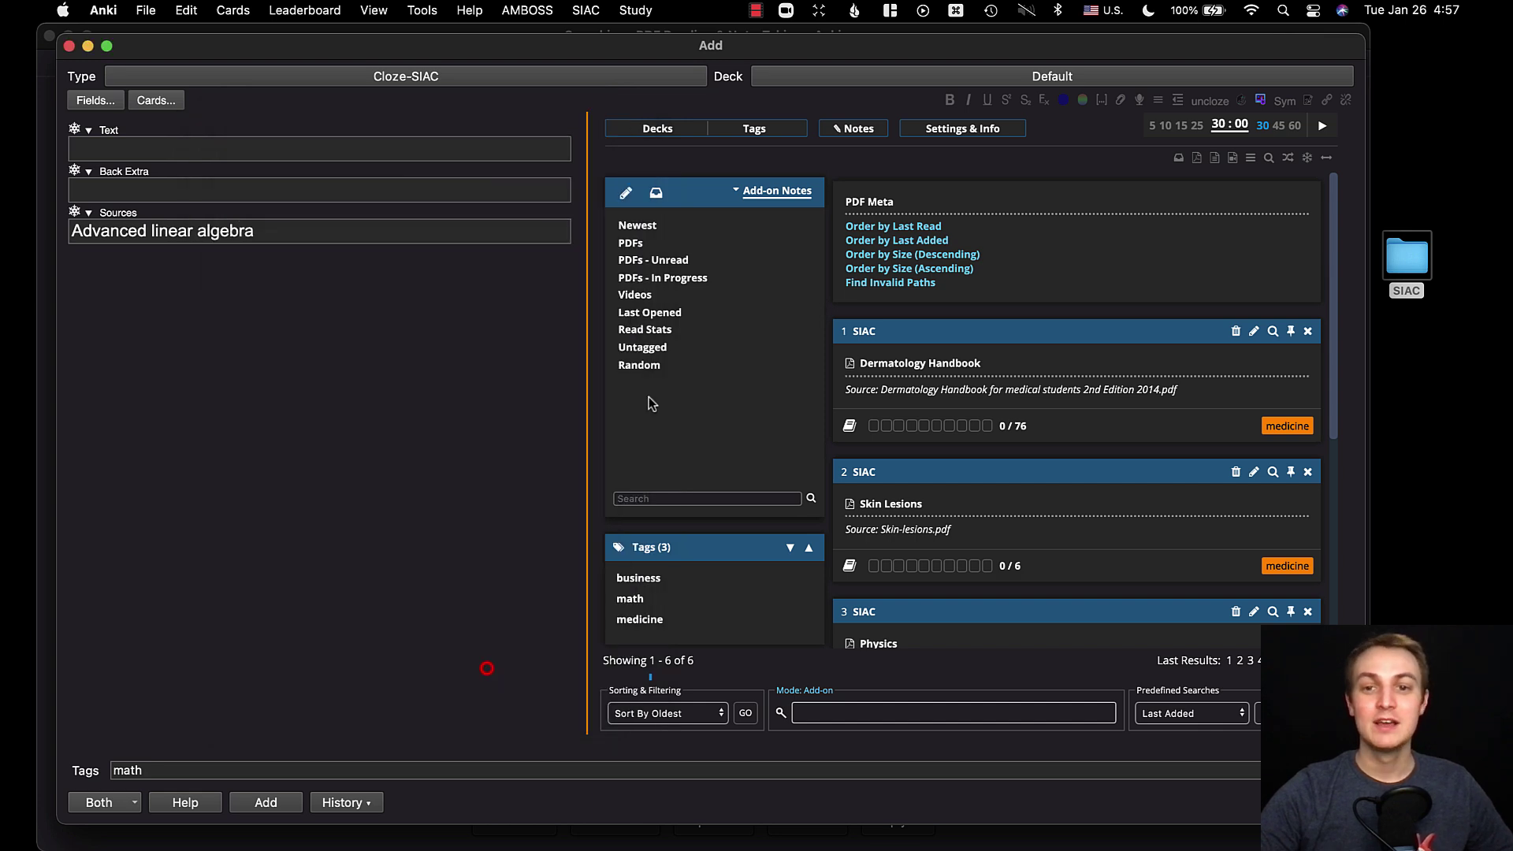
Filter to video notes and open the new YouTube note in the reader
scroll(971, 380, down, 5)
click(634, 295)
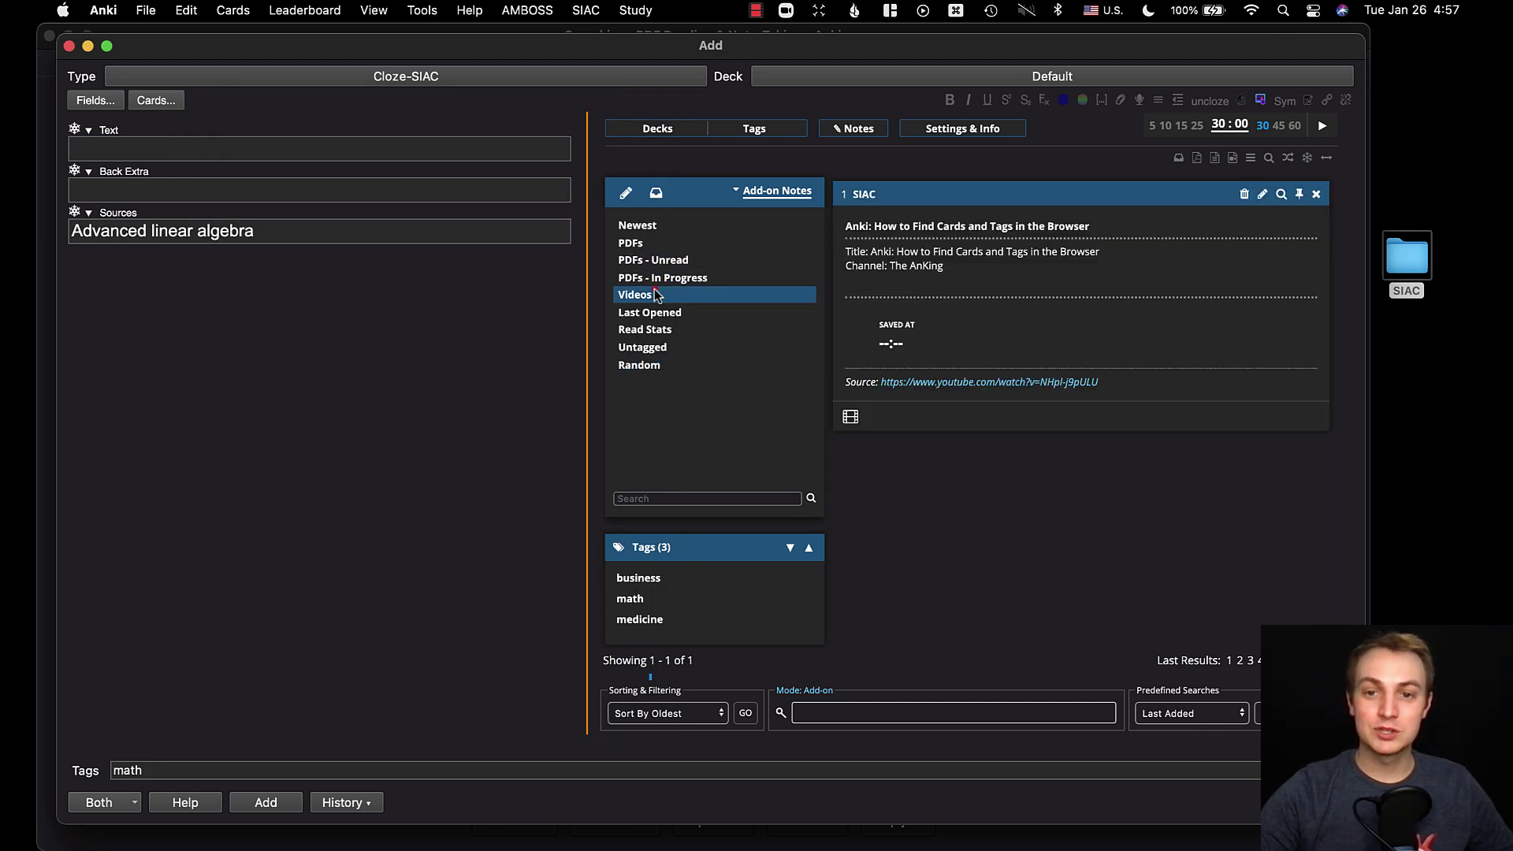
click(850, 416)
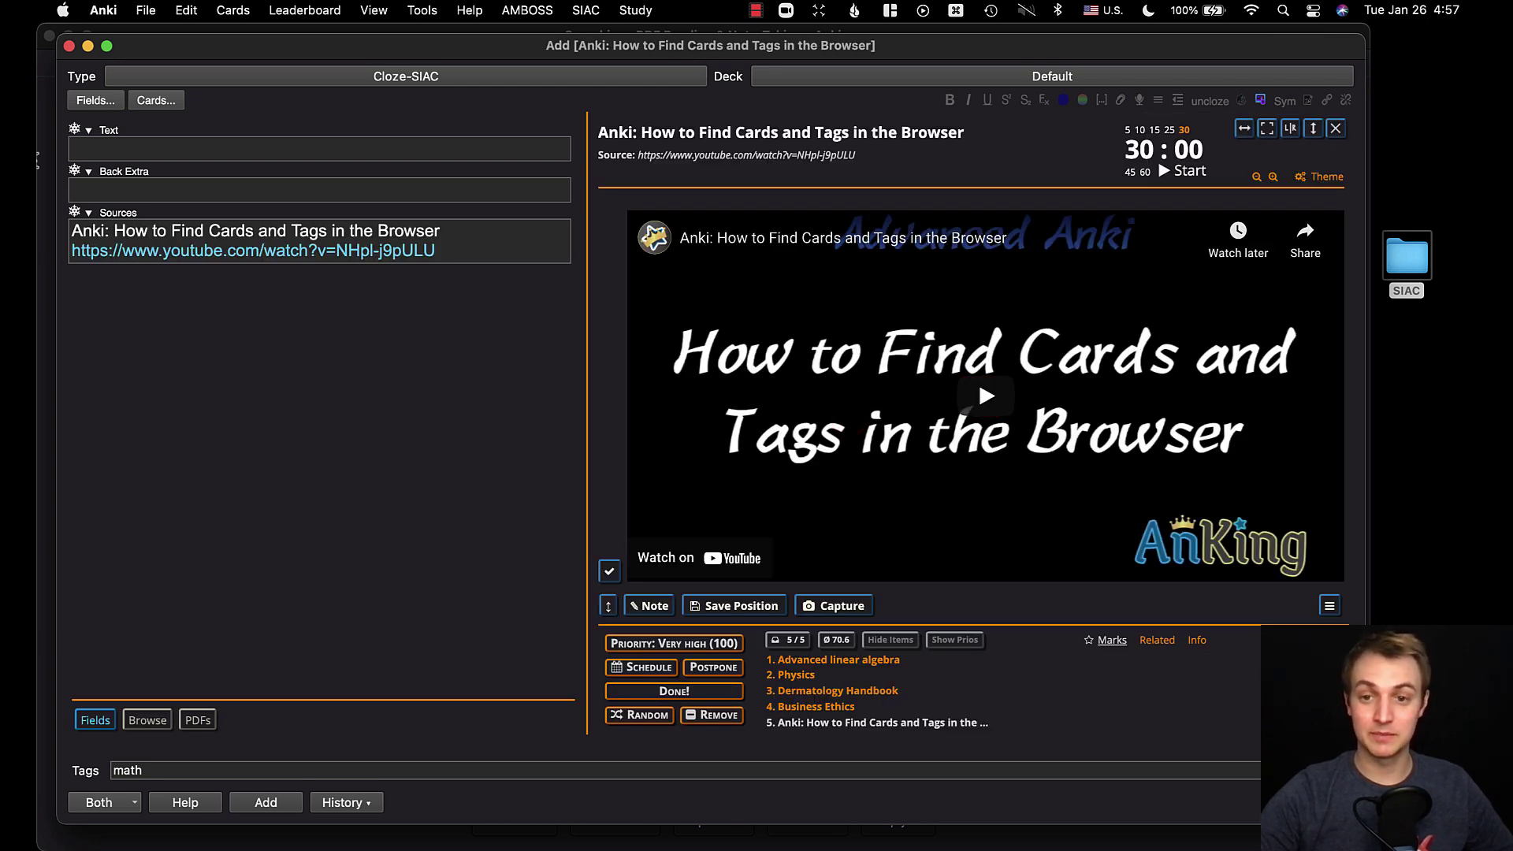
Play the video, pause at 1:28, save that position, and reopen to confirm it resumes there
click(1014, 382)
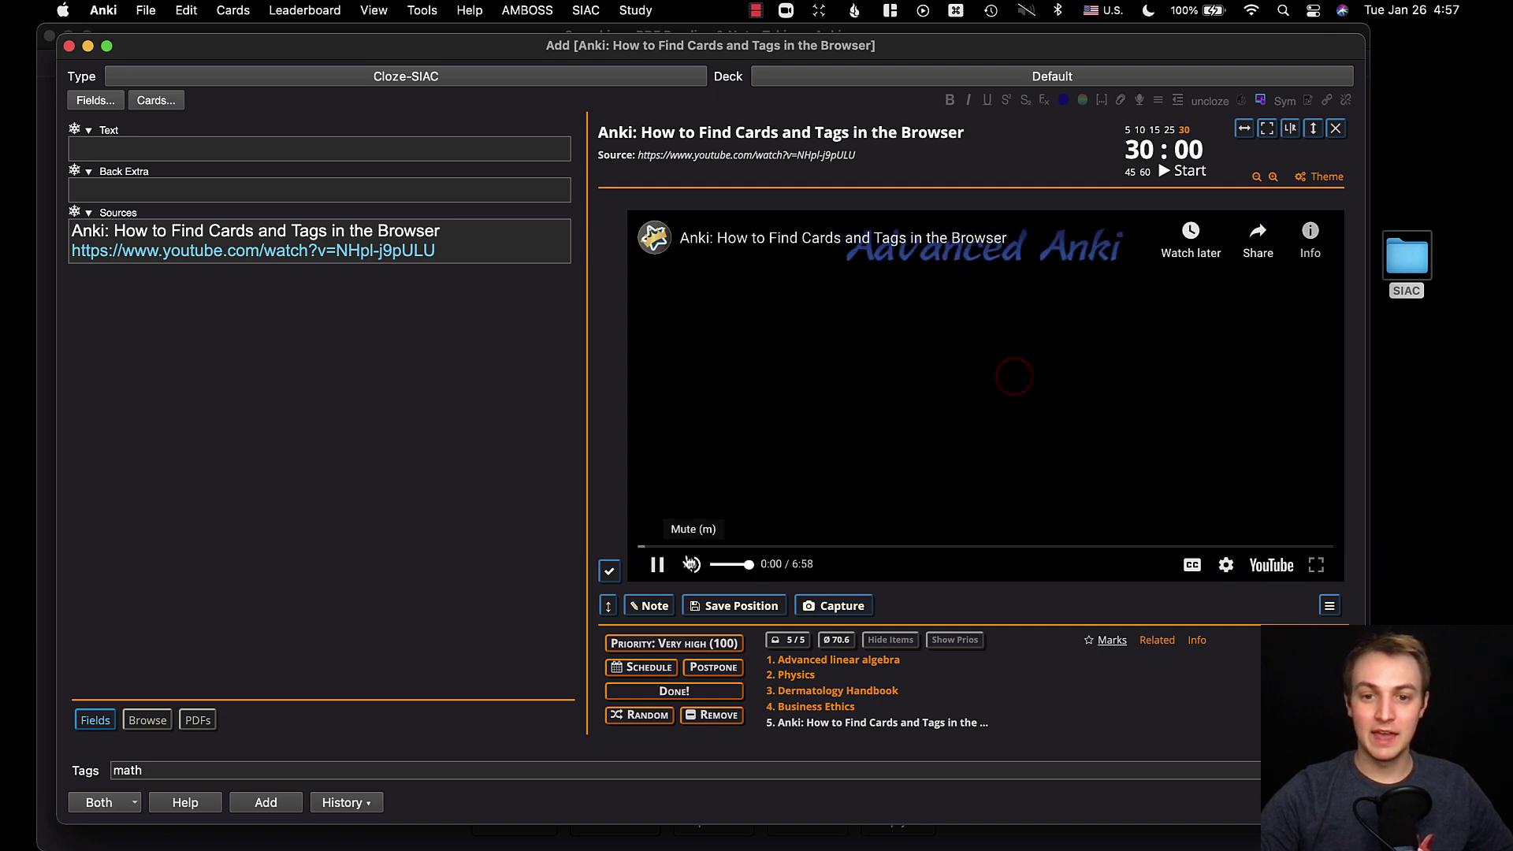
click(785, 547)
click(656, 564)
click(732, 607)
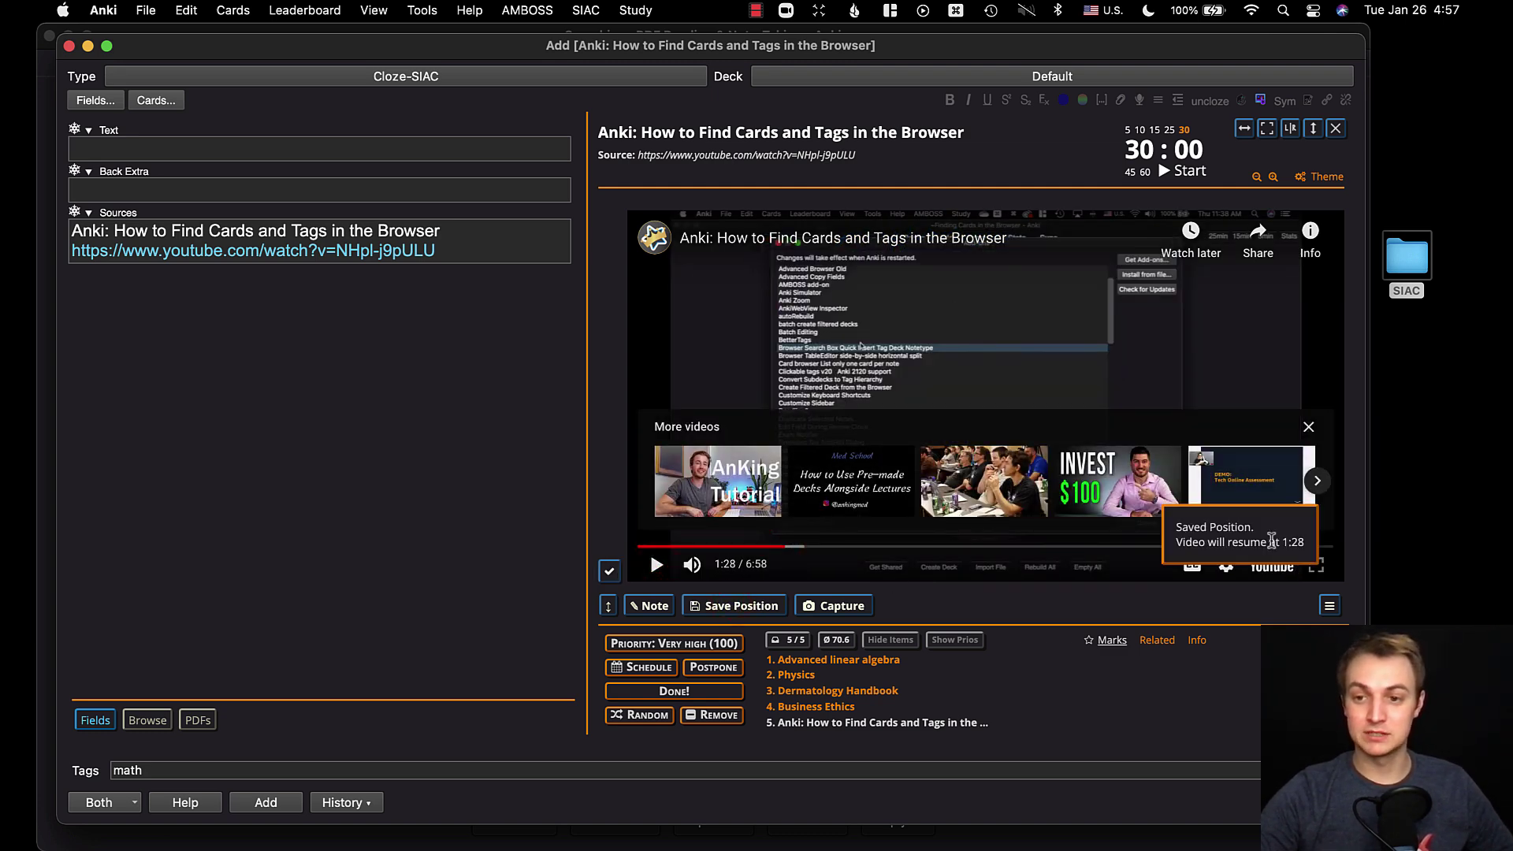
click(1335, 129)
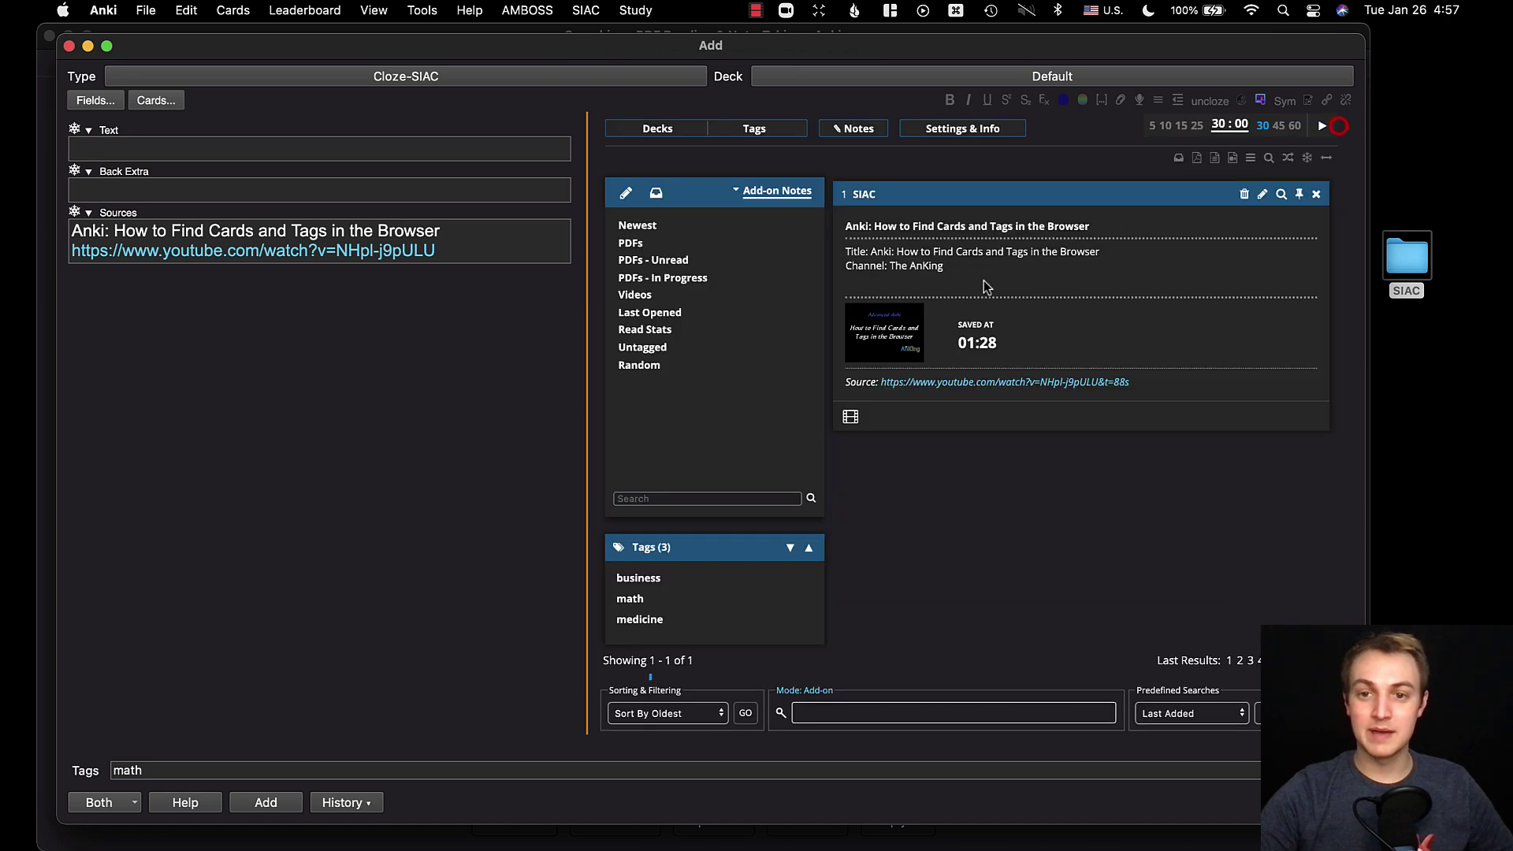
click(850, 418)
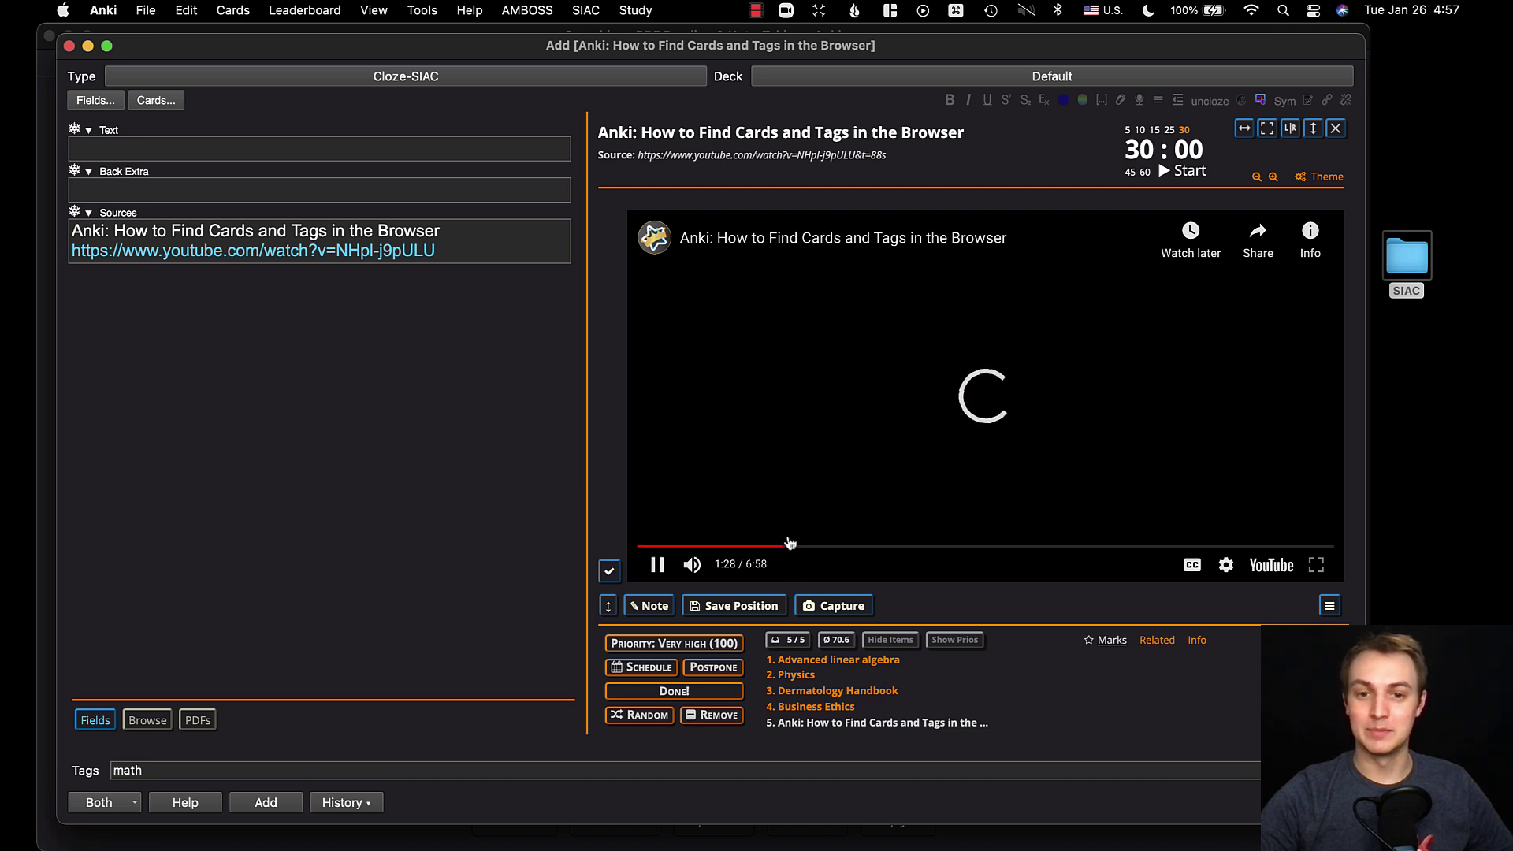
click(656, 564)
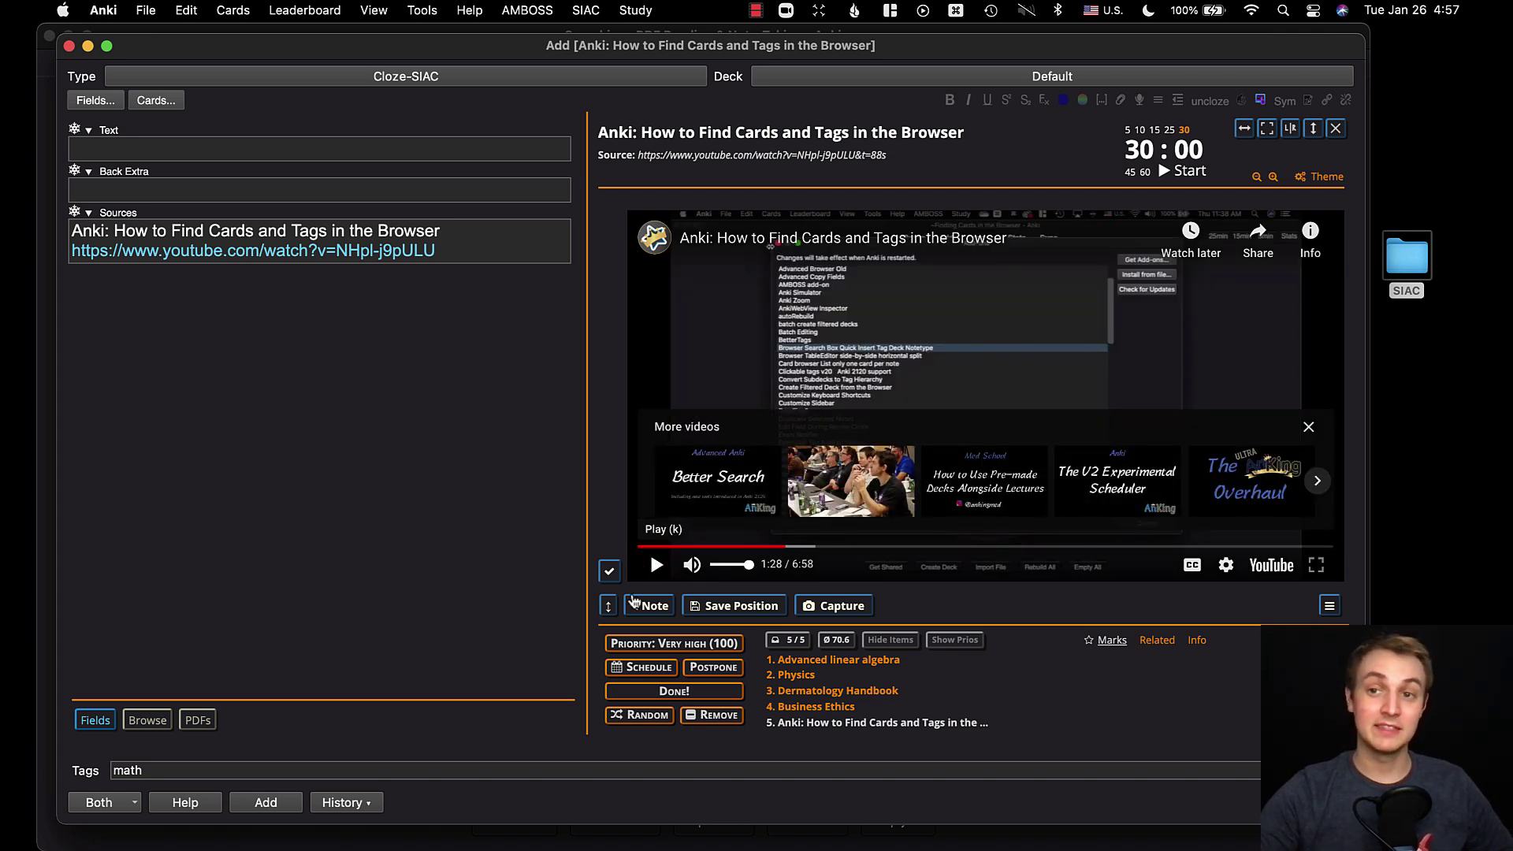
Open the Skin Lesions PDF note, check its Skin-lesions.pdf source path, and save it
click(1333, 129)
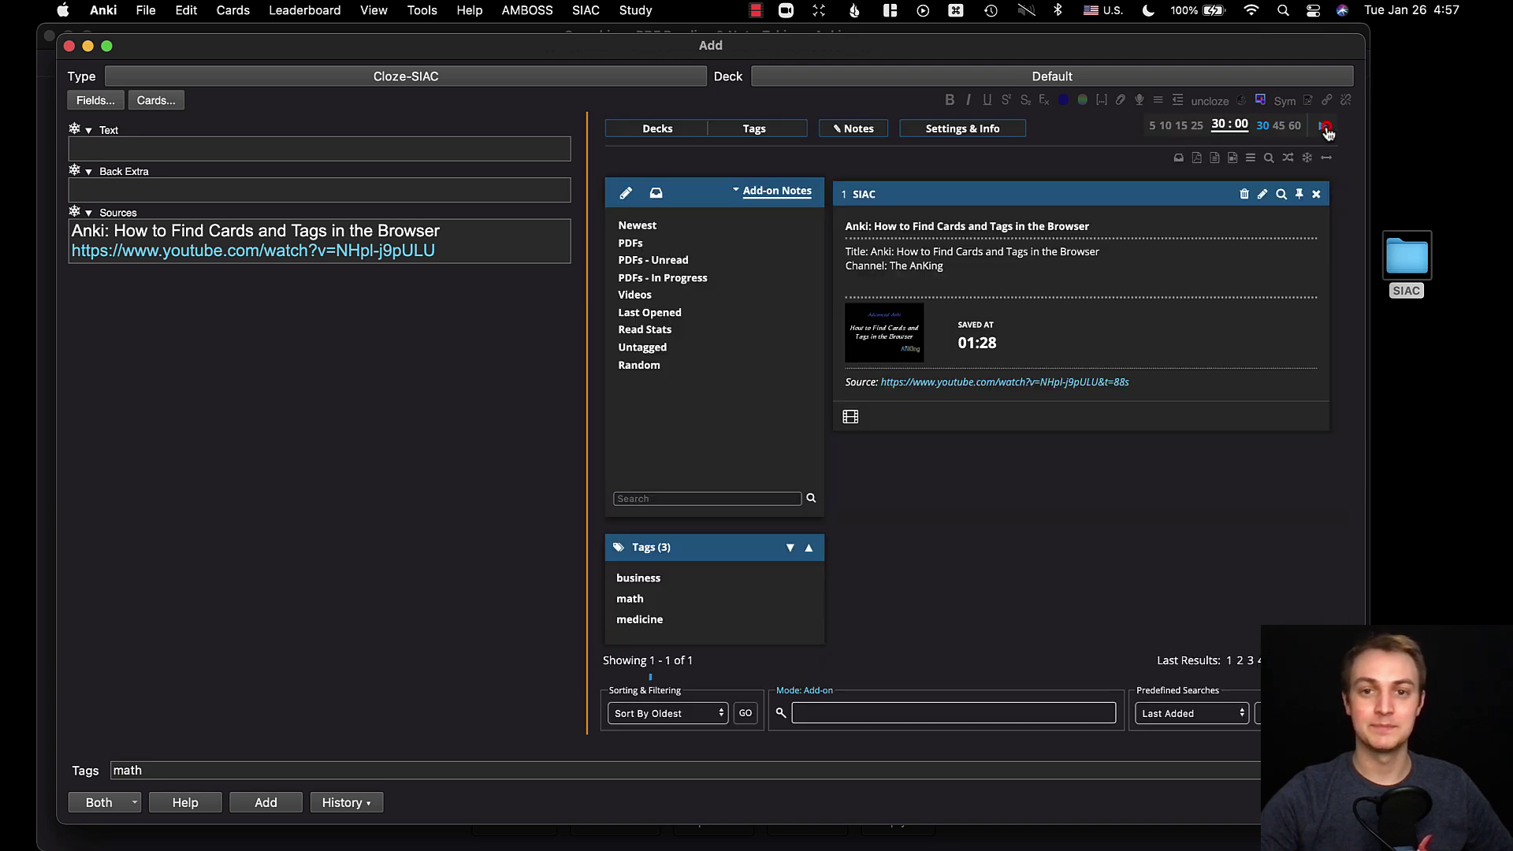
click(643, 244)
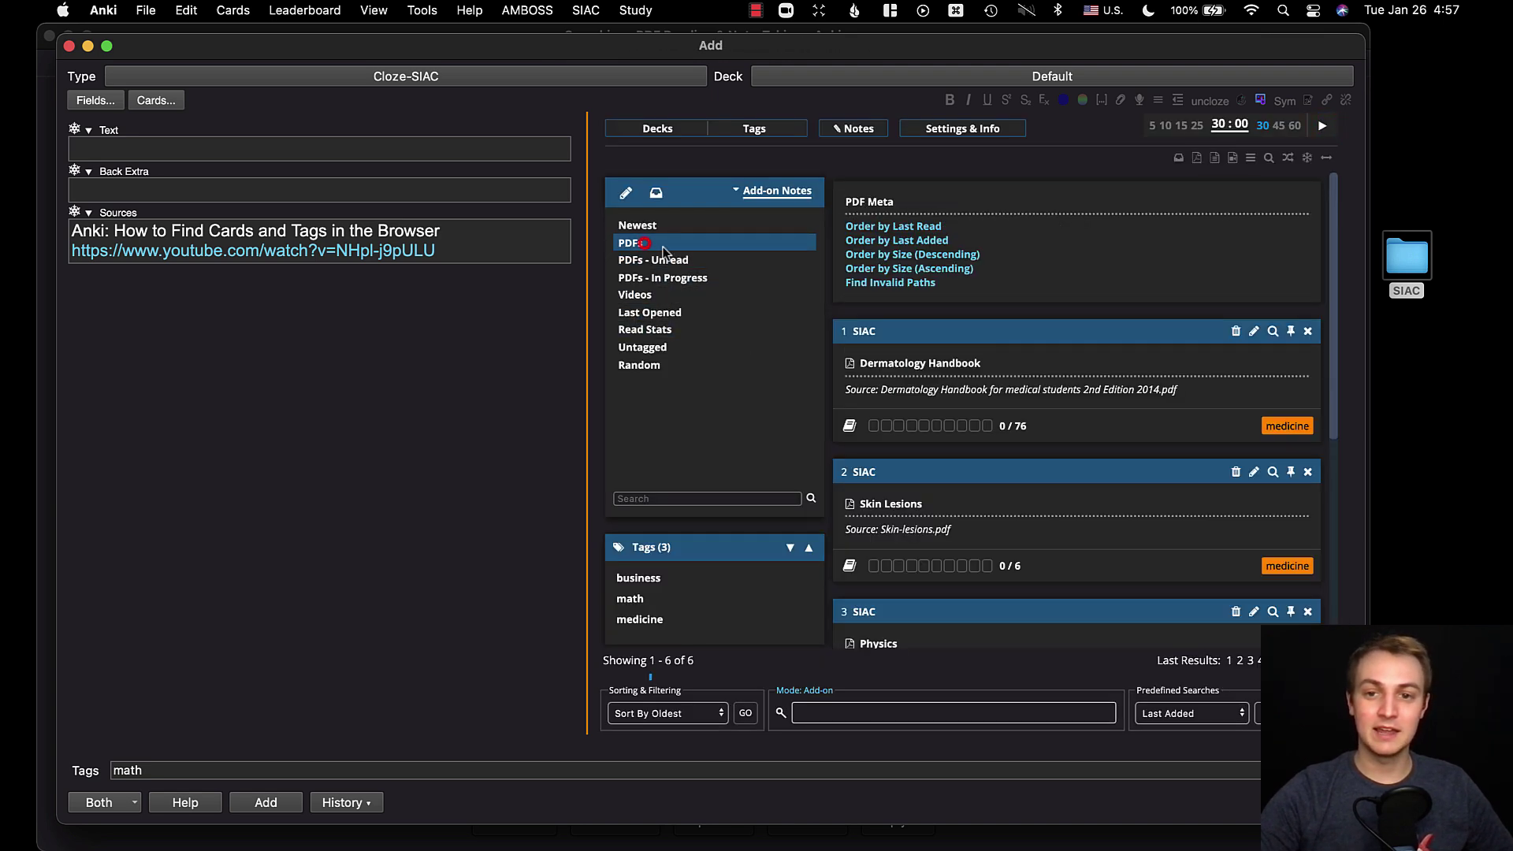
scroll(910, 378, down, 8)
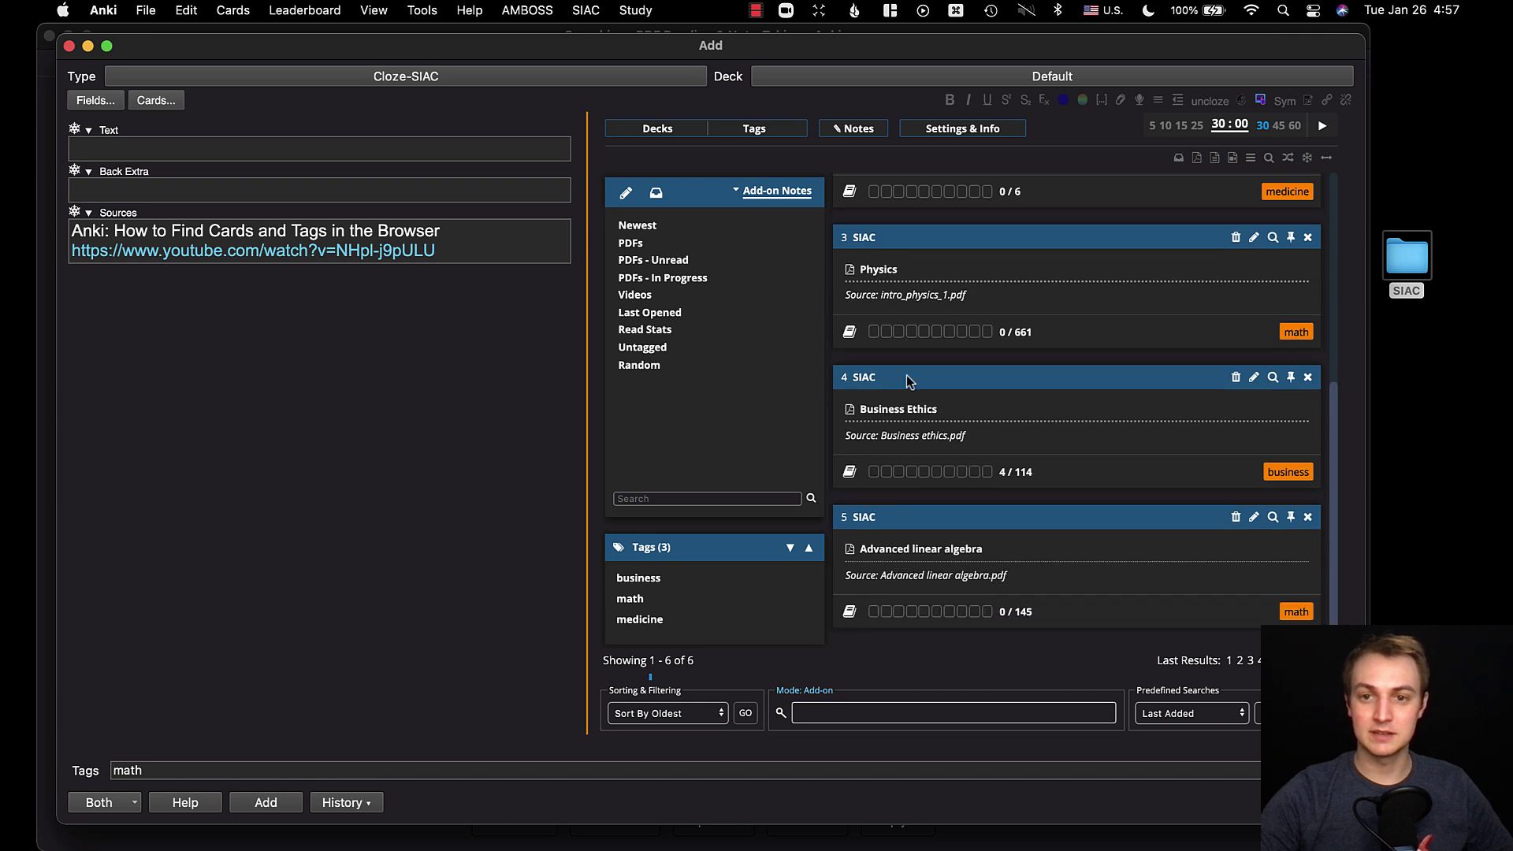
scroll(903, 463, up, 6)
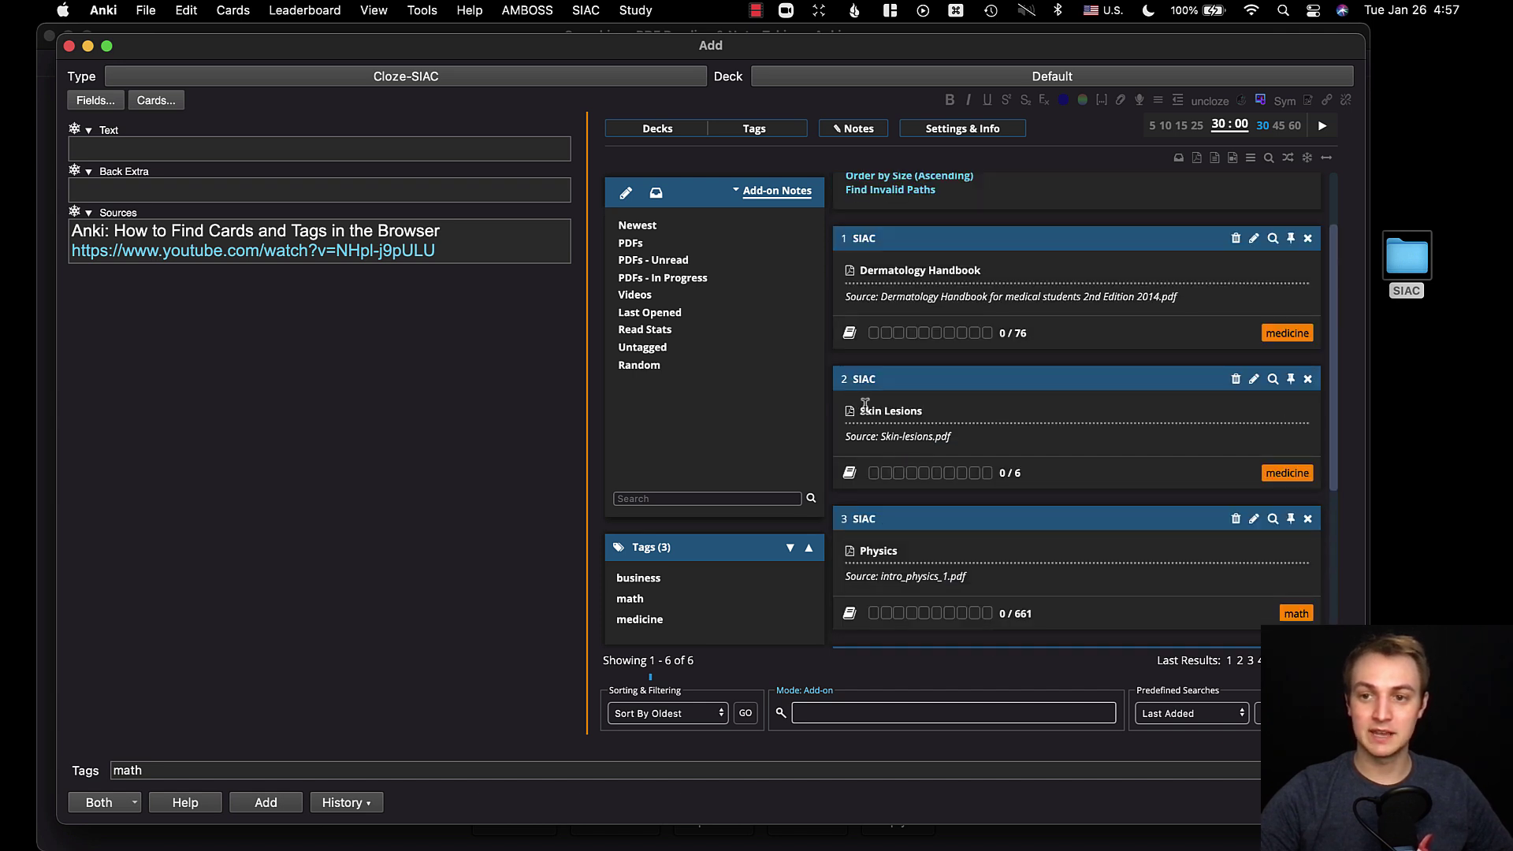
click(1253, 380)
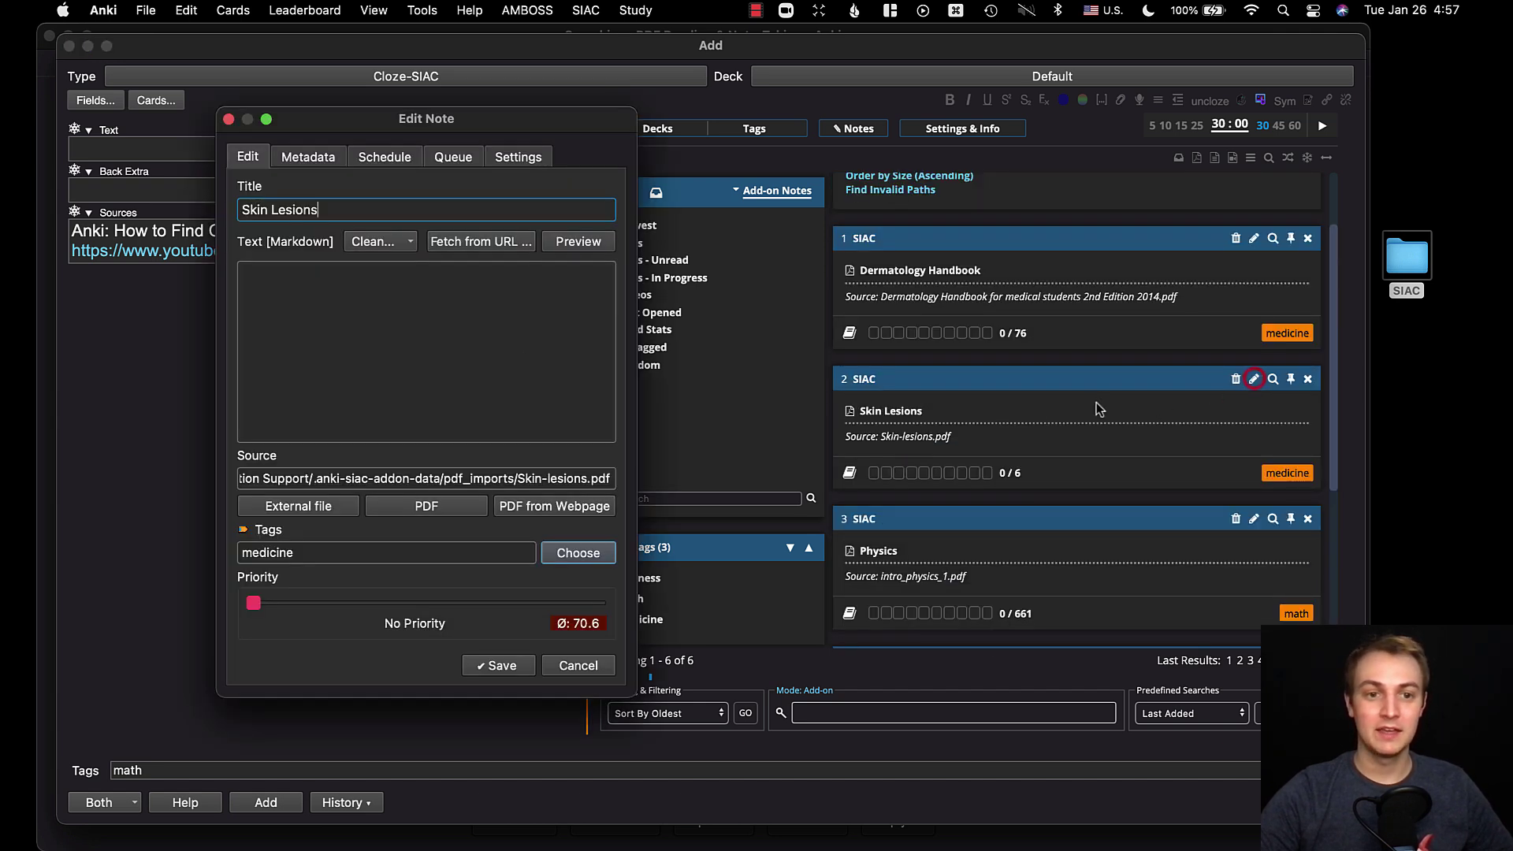
drag(273, 471, 100, 478)
click(473, 479)
key(End)
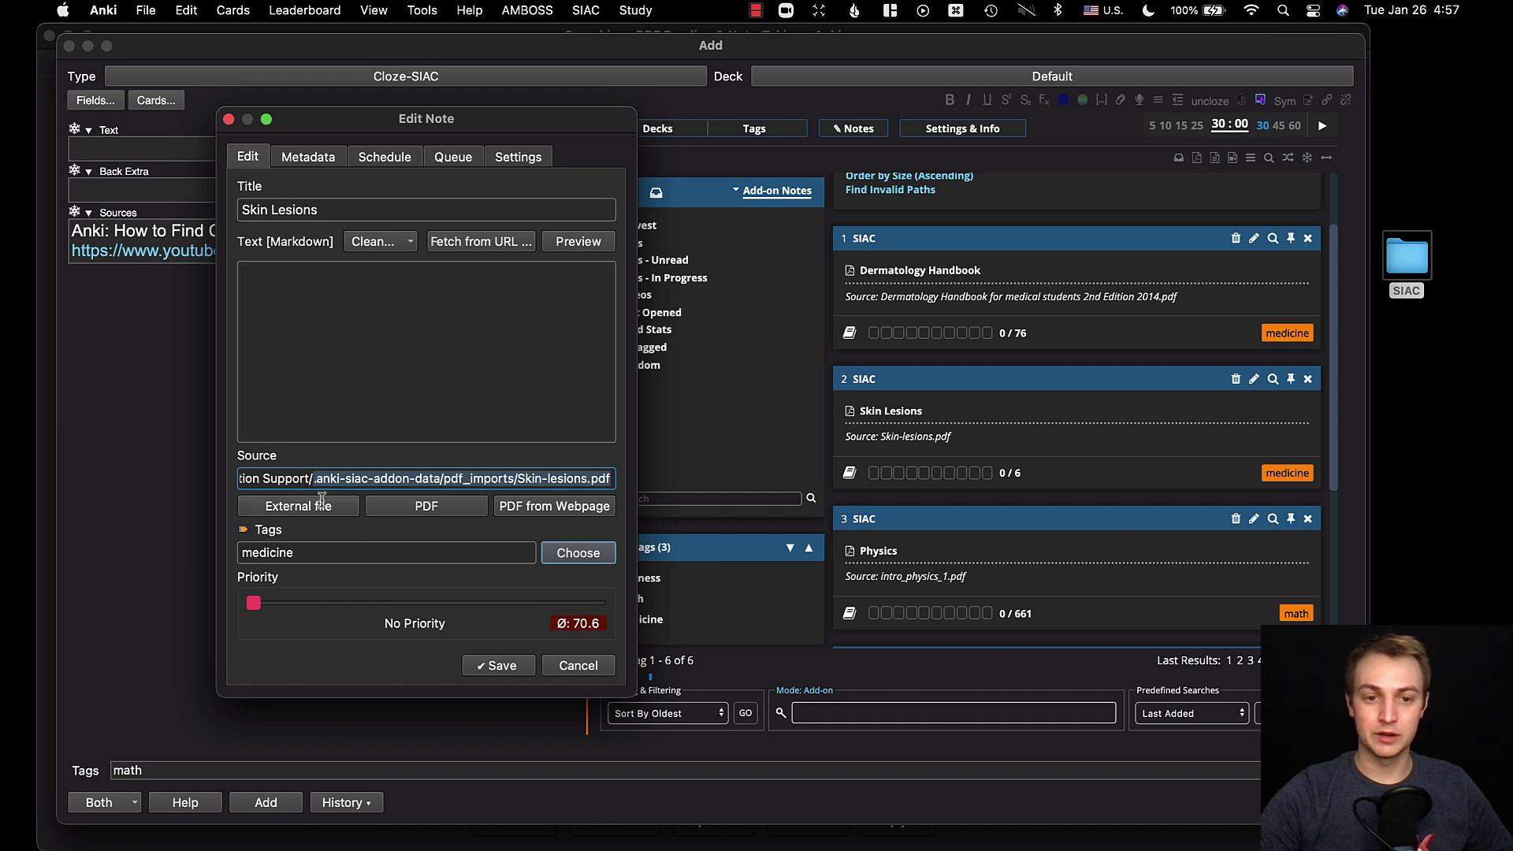
click(501, 666)
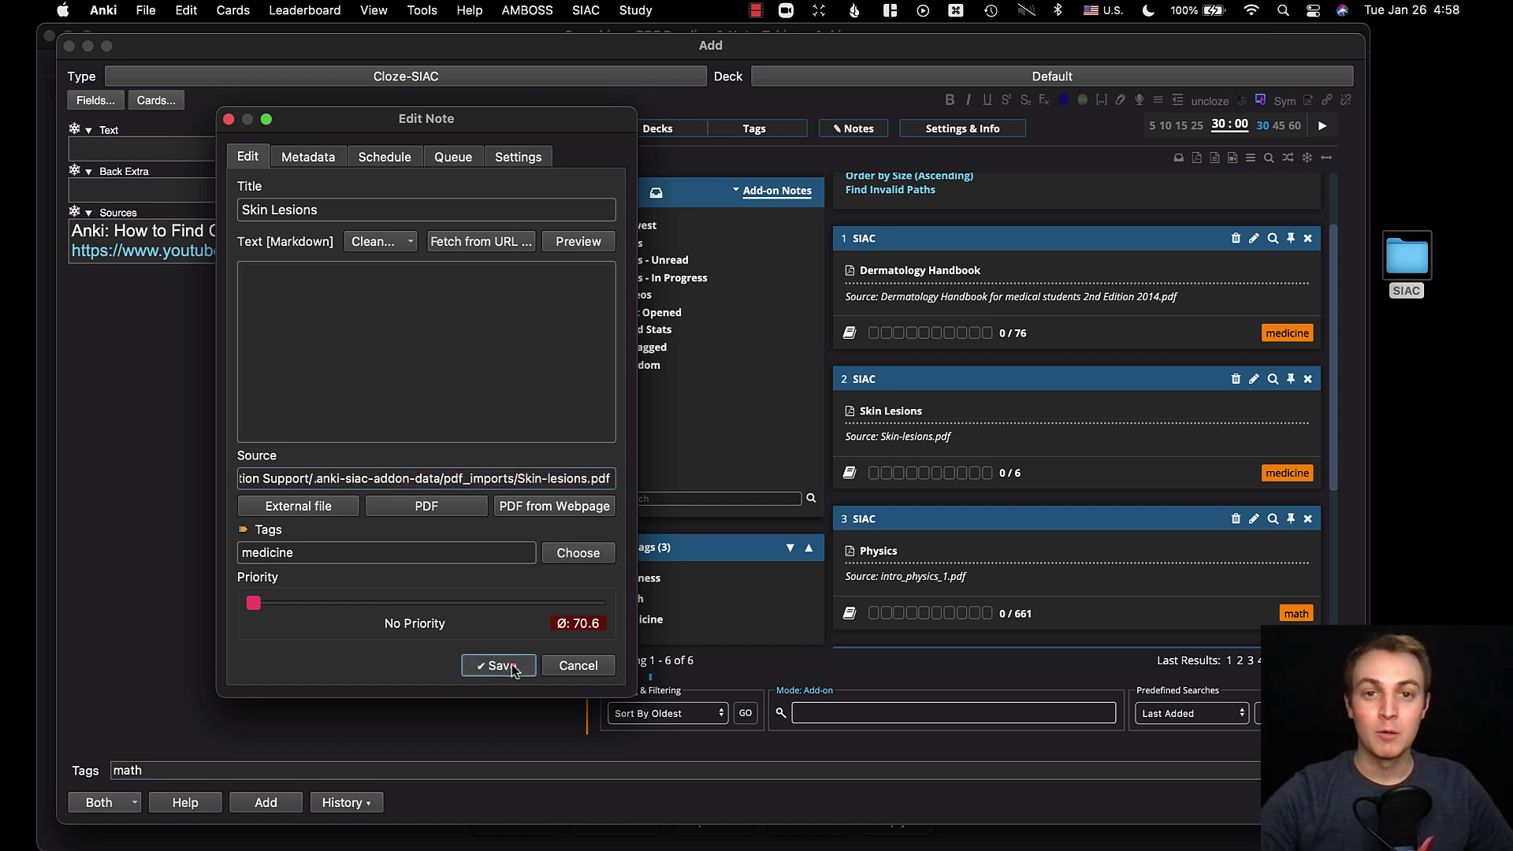
Copy the Description of Skin Lesions page's web address from Chrome and return to Anki
key(super+Tab)
click(916, 50)
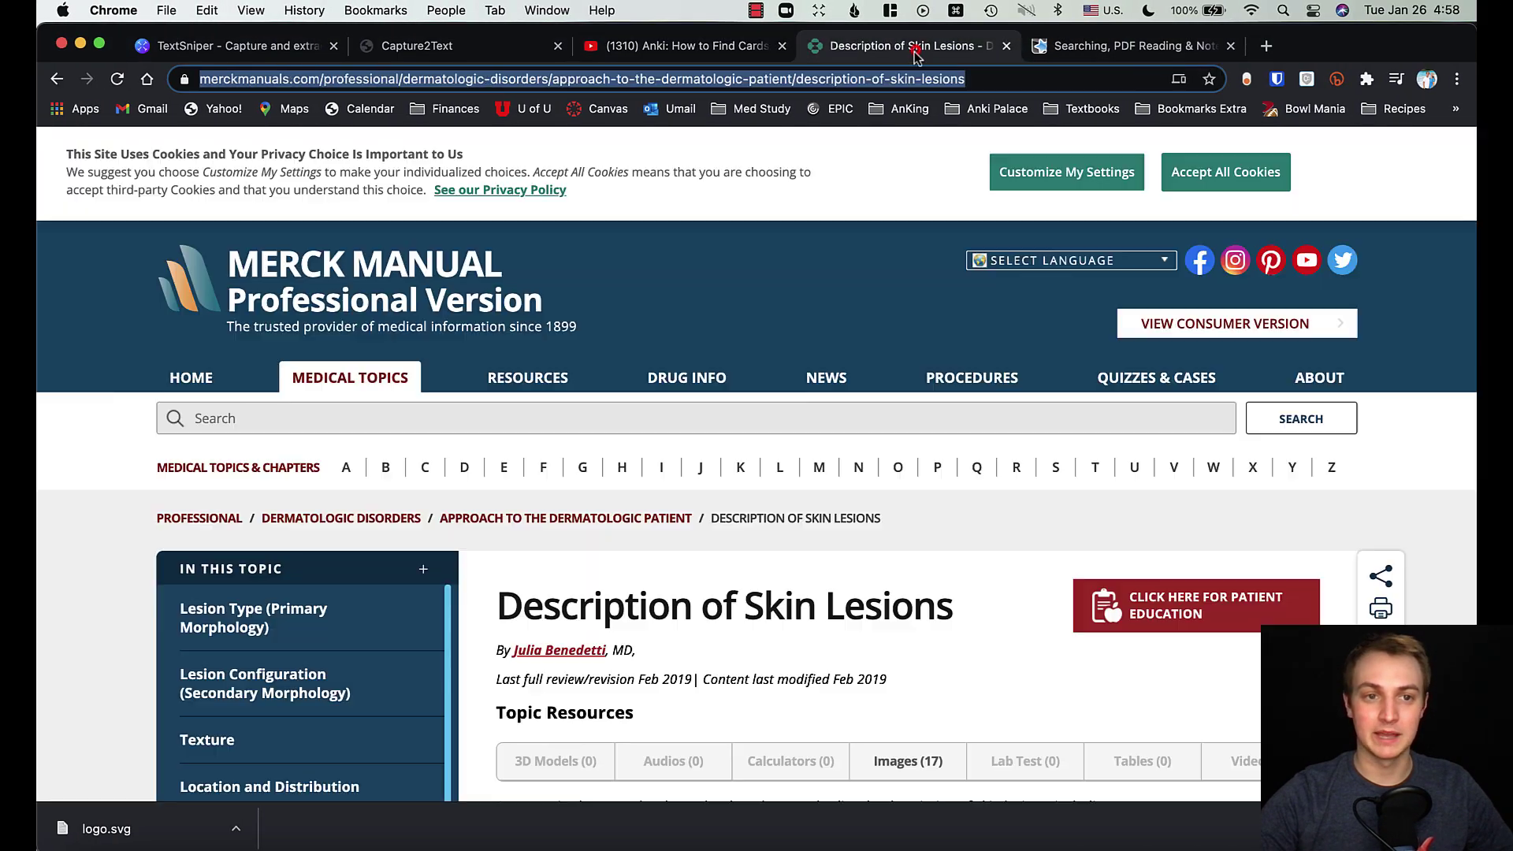
click(619, 79)
key(super+a)
key(super+c)
key(super+Tab)
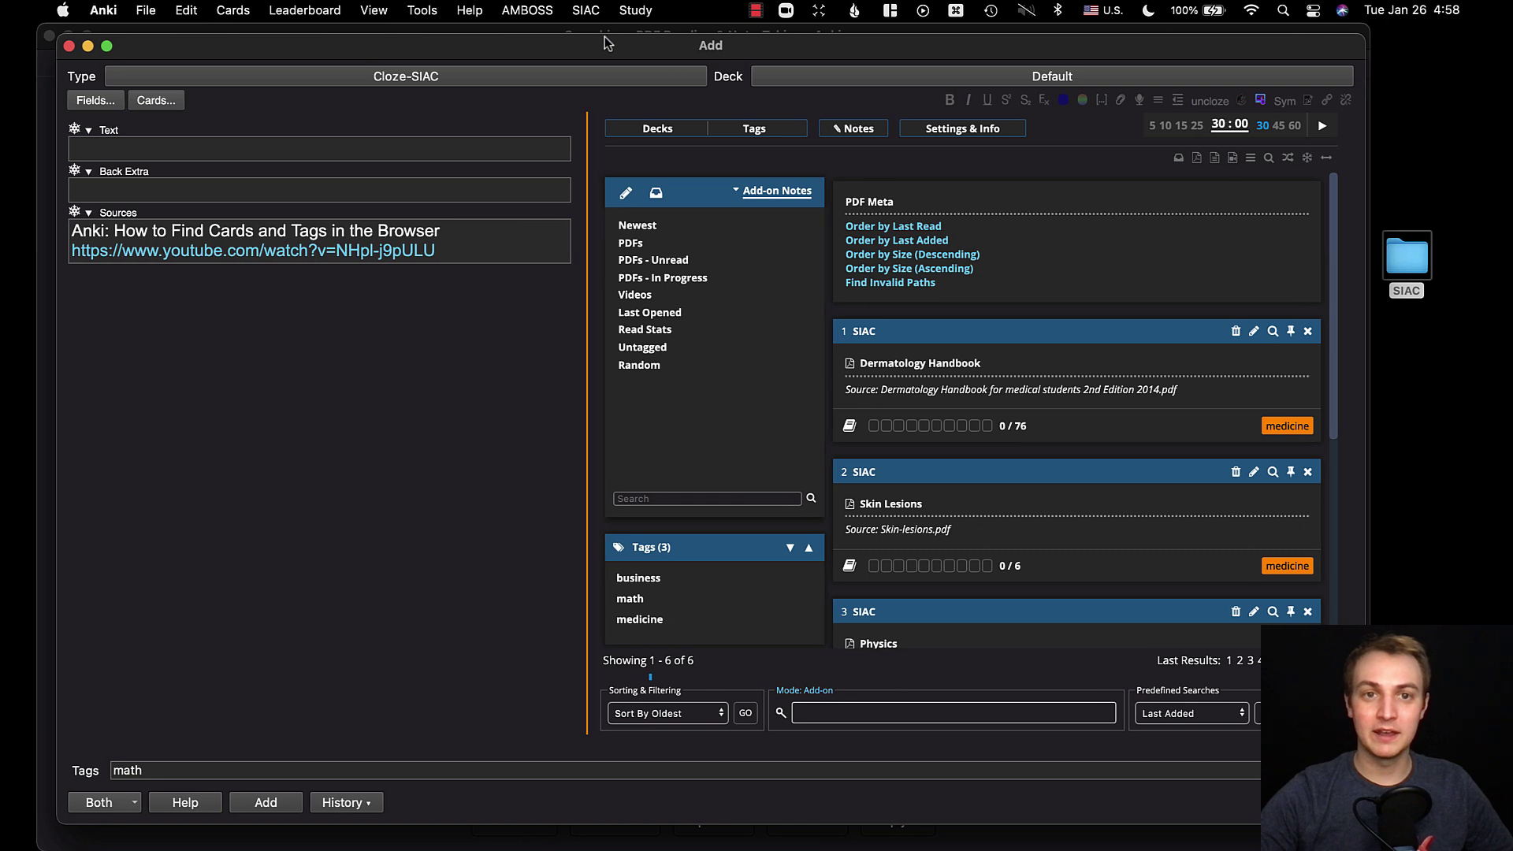
click(585, 10)
mouse_move(631, 38)
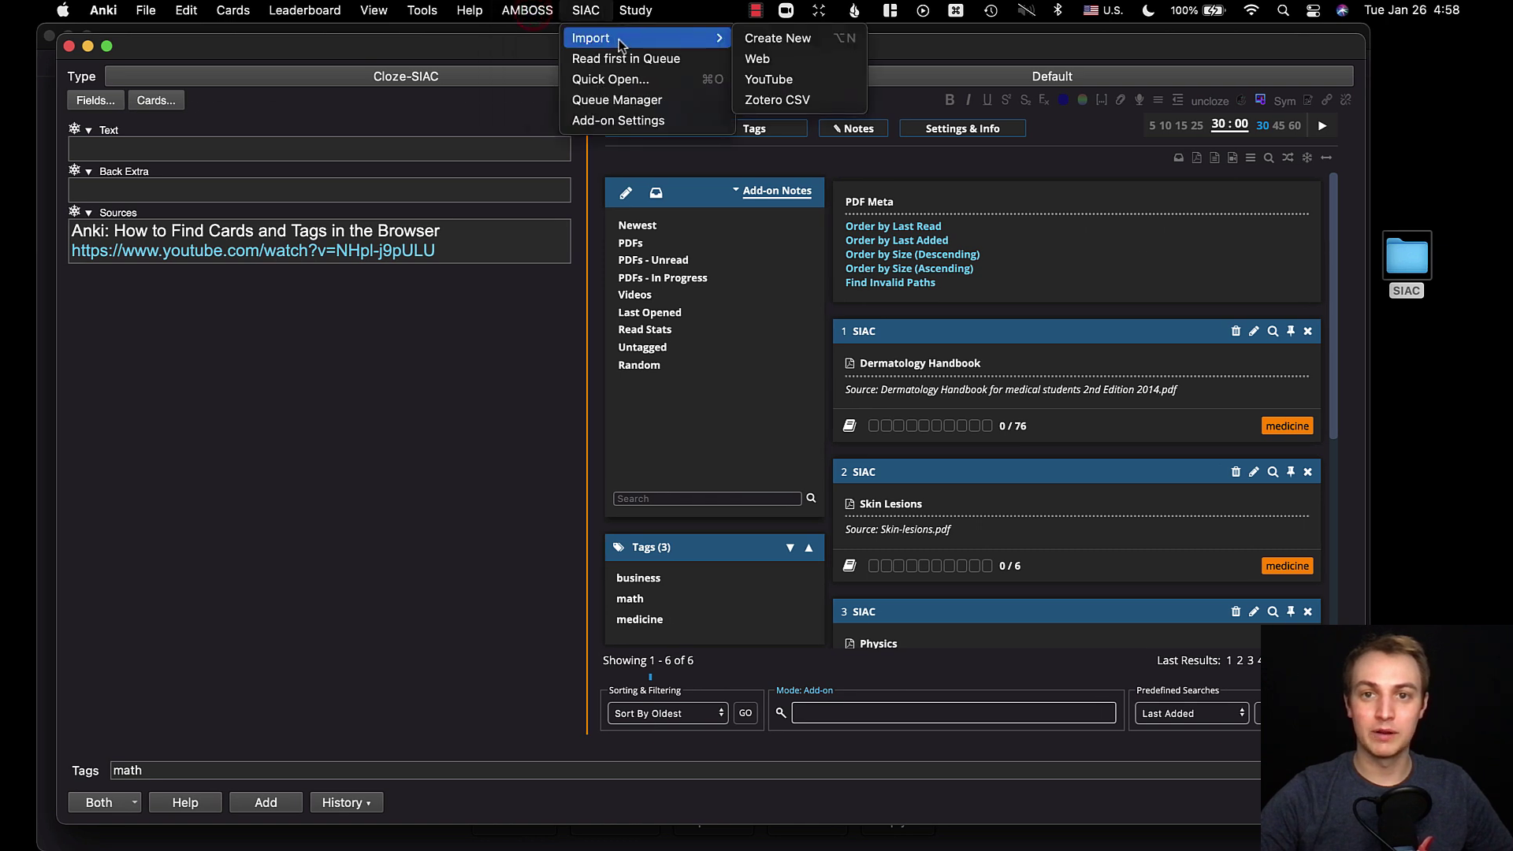
click(794, 62)
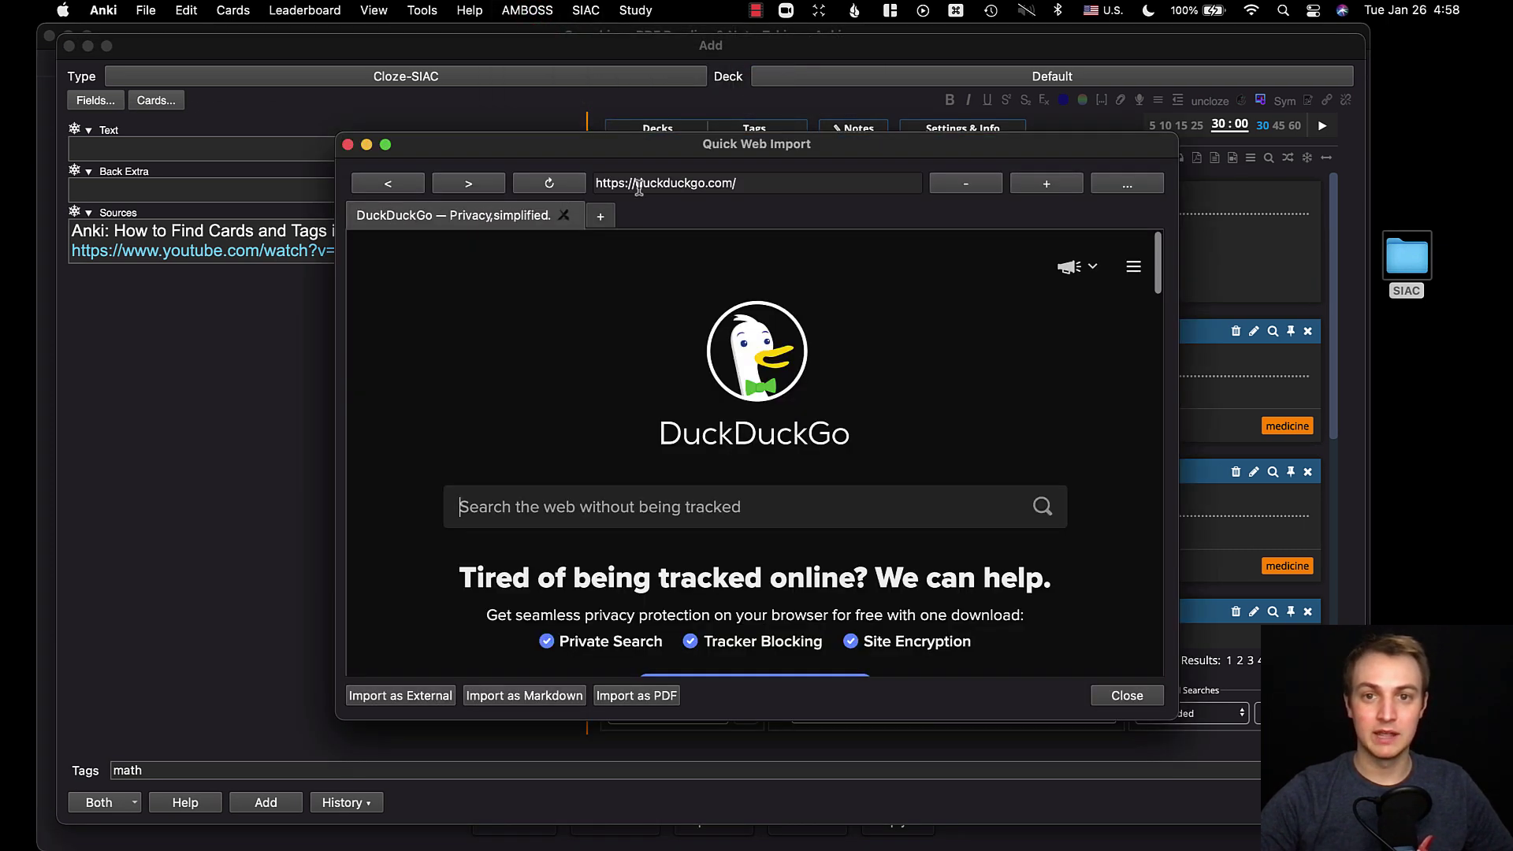
click(773, 182)
key(super+a)
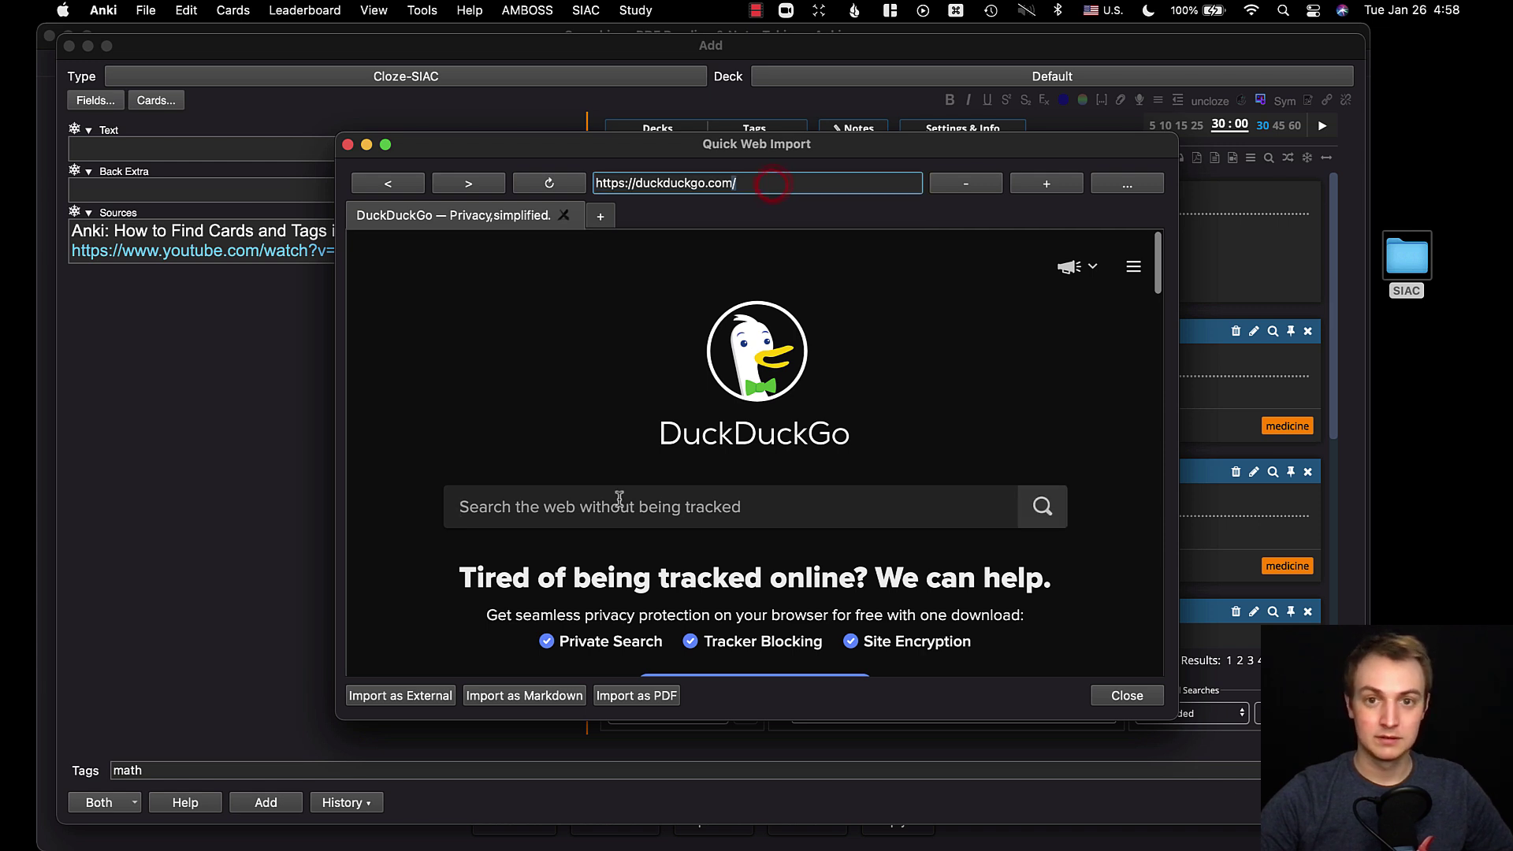
key(super+v)
key(Return)
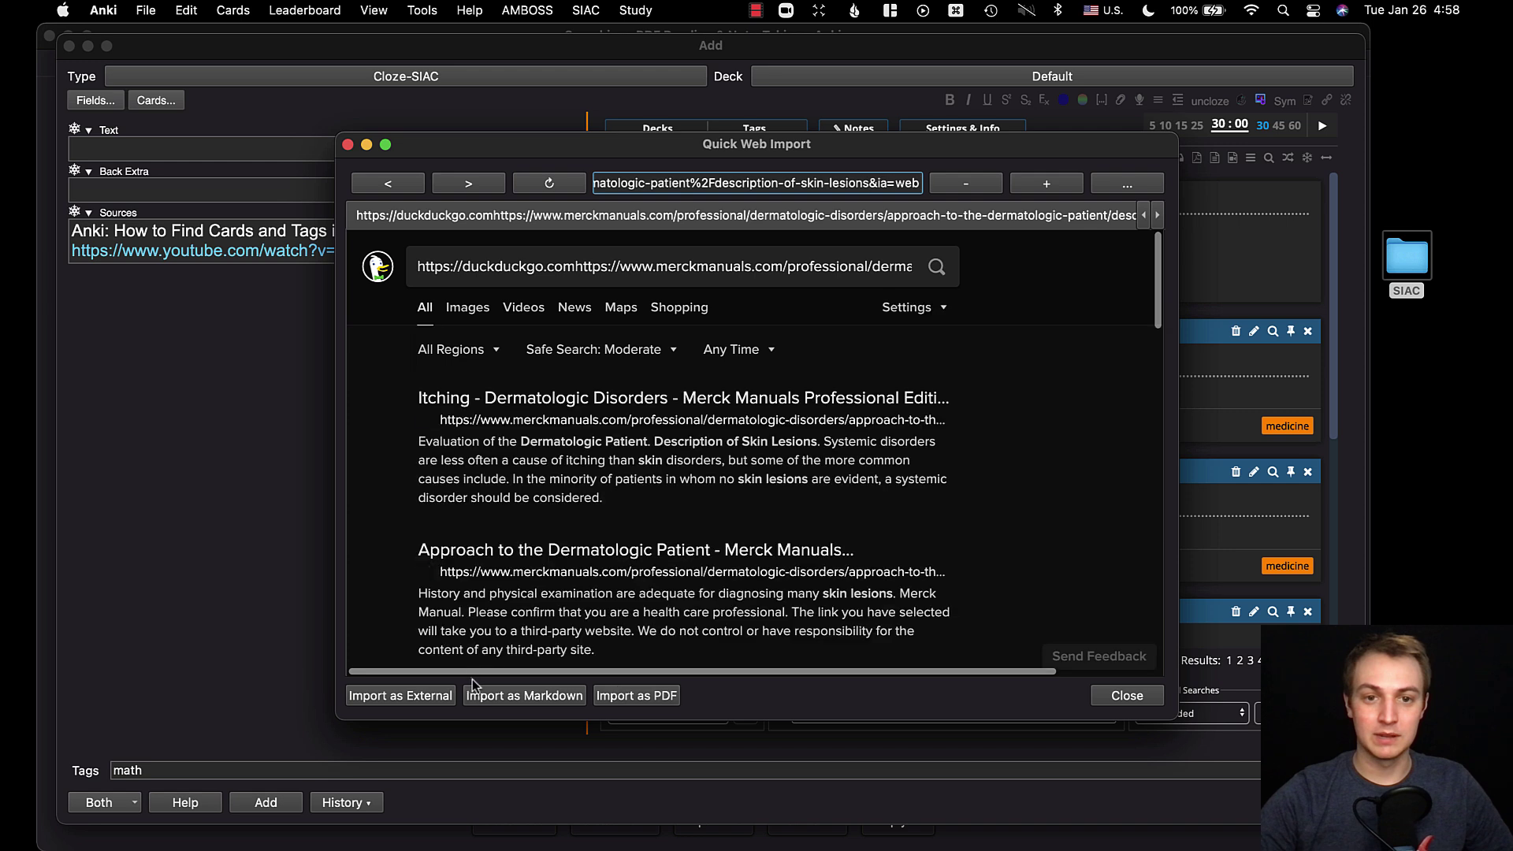
click(1144, 696)
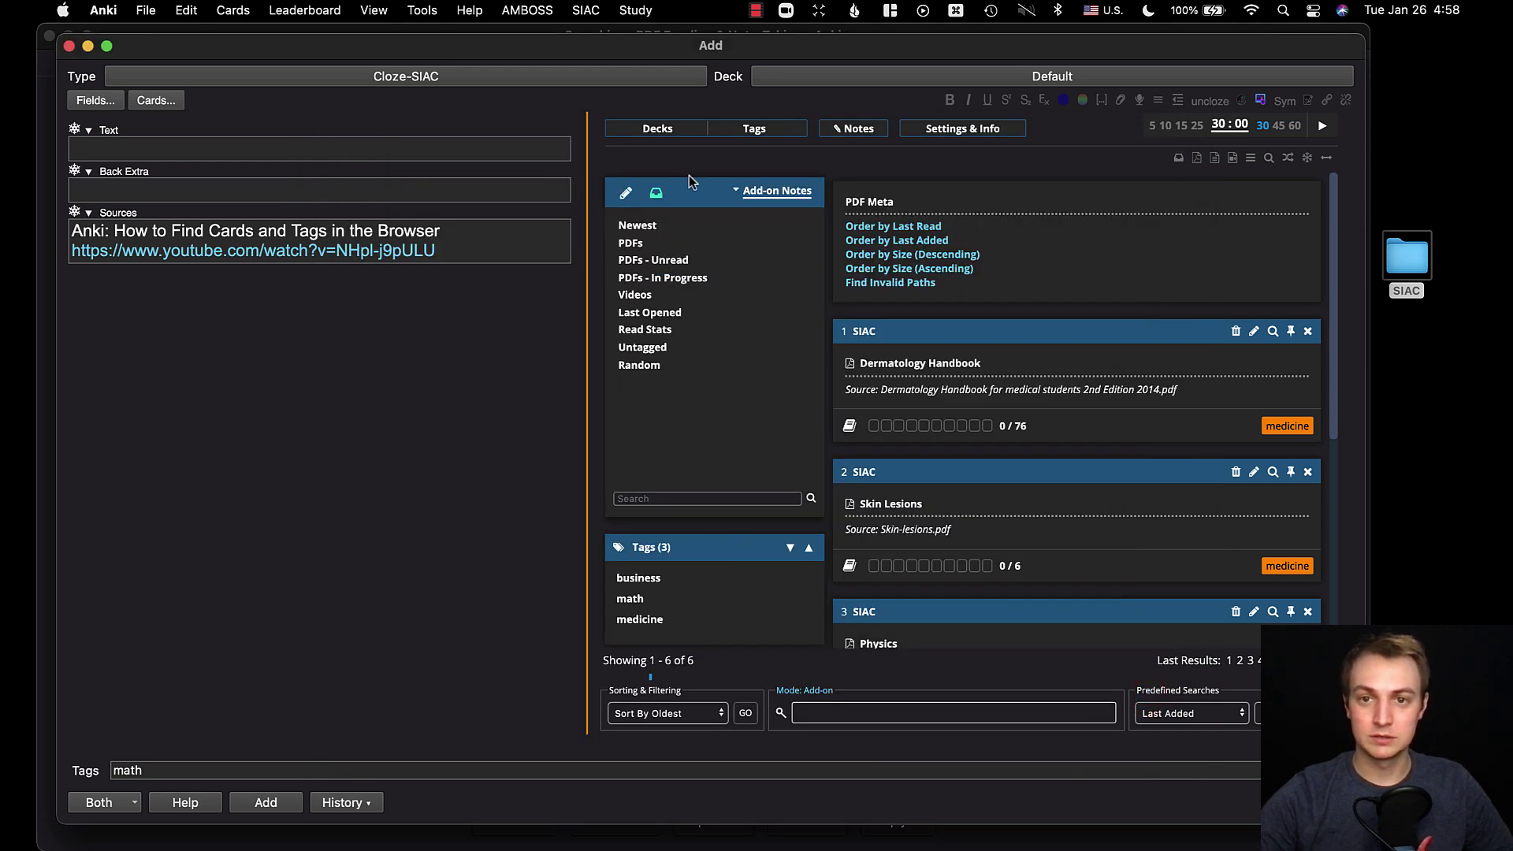
Create a note titled 'Skin repeat', tagged medicine, from the skin-lesions web page as a PDF
click(827, 132)
click(855, 146)
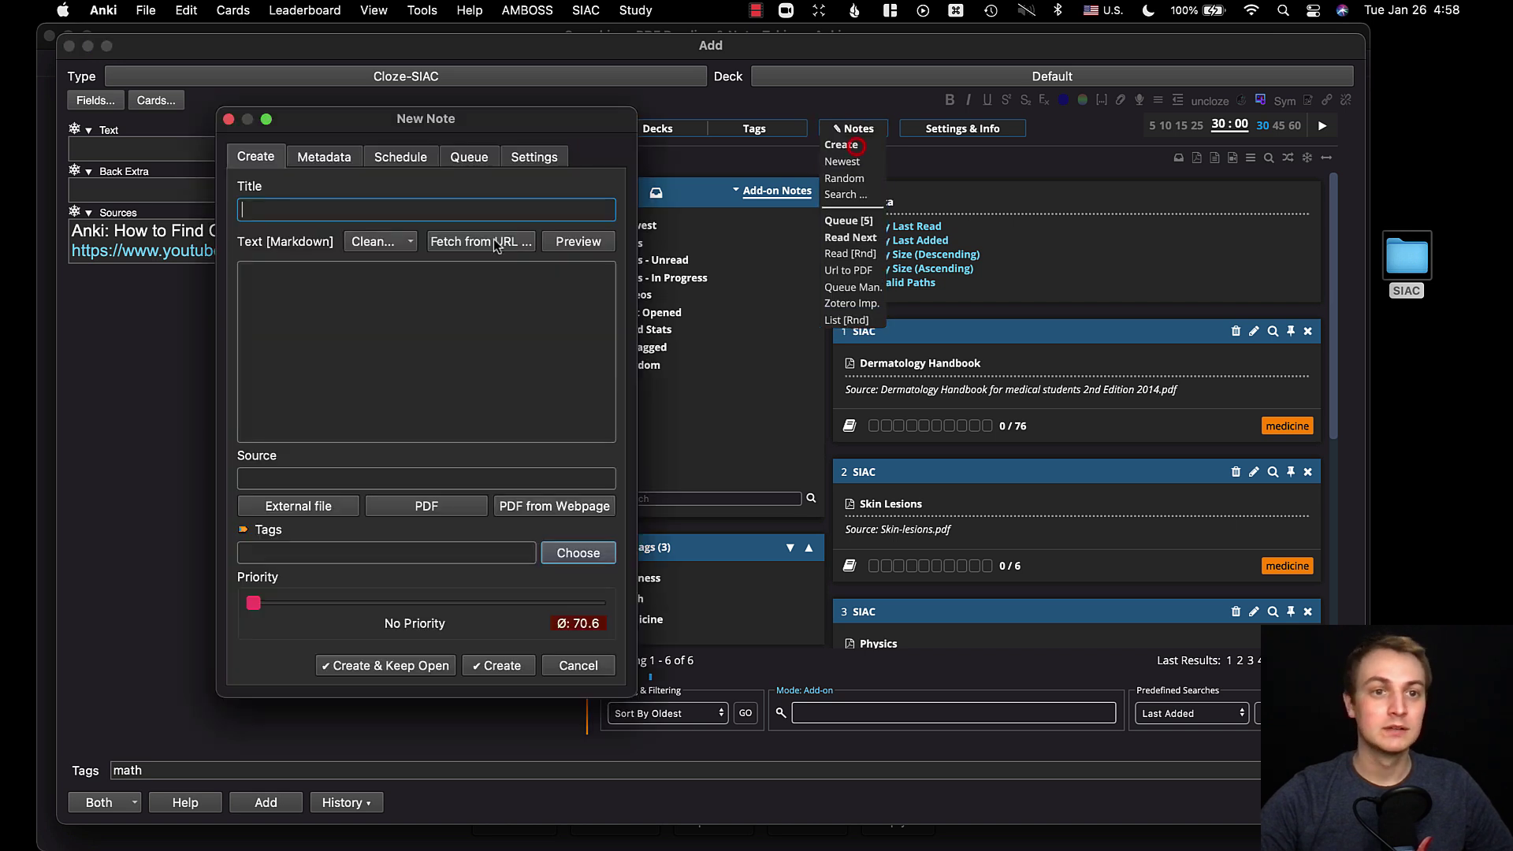
click(577, 506)
key(super+v)
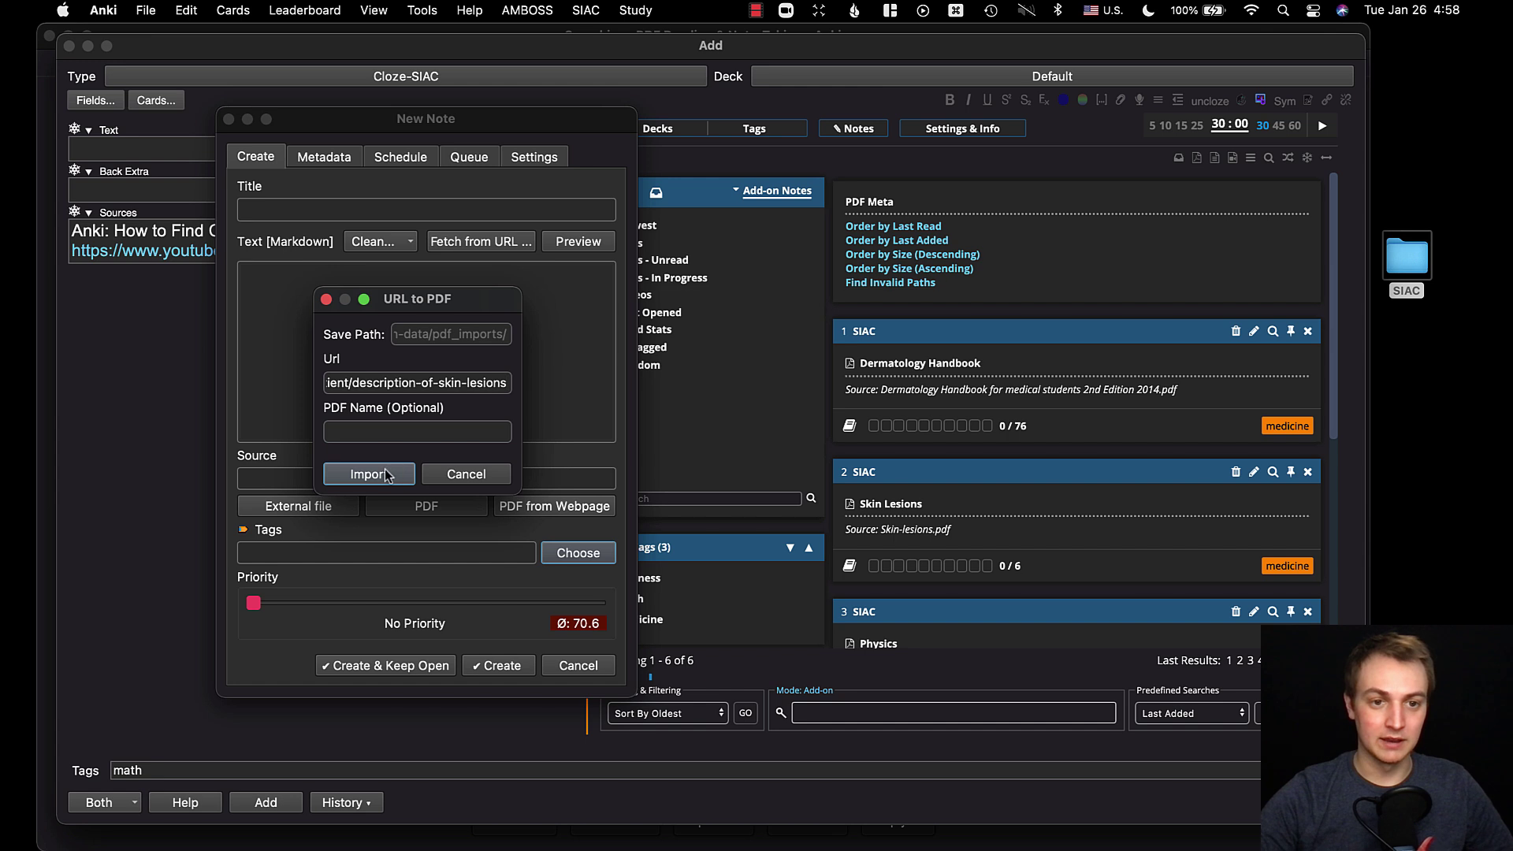
click(368, 473)
click(275, 209)
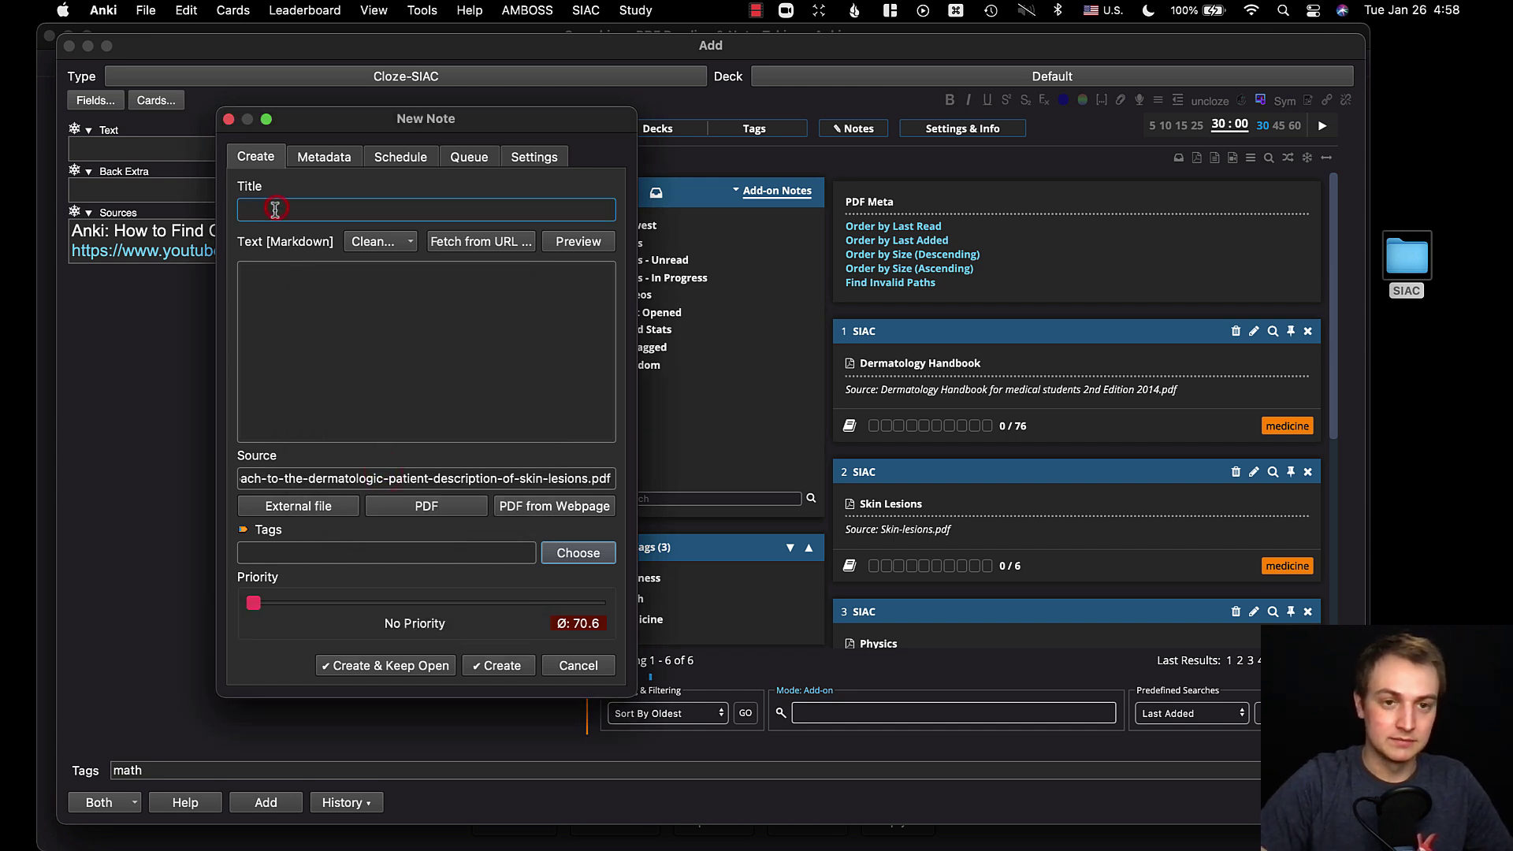
text(Test)
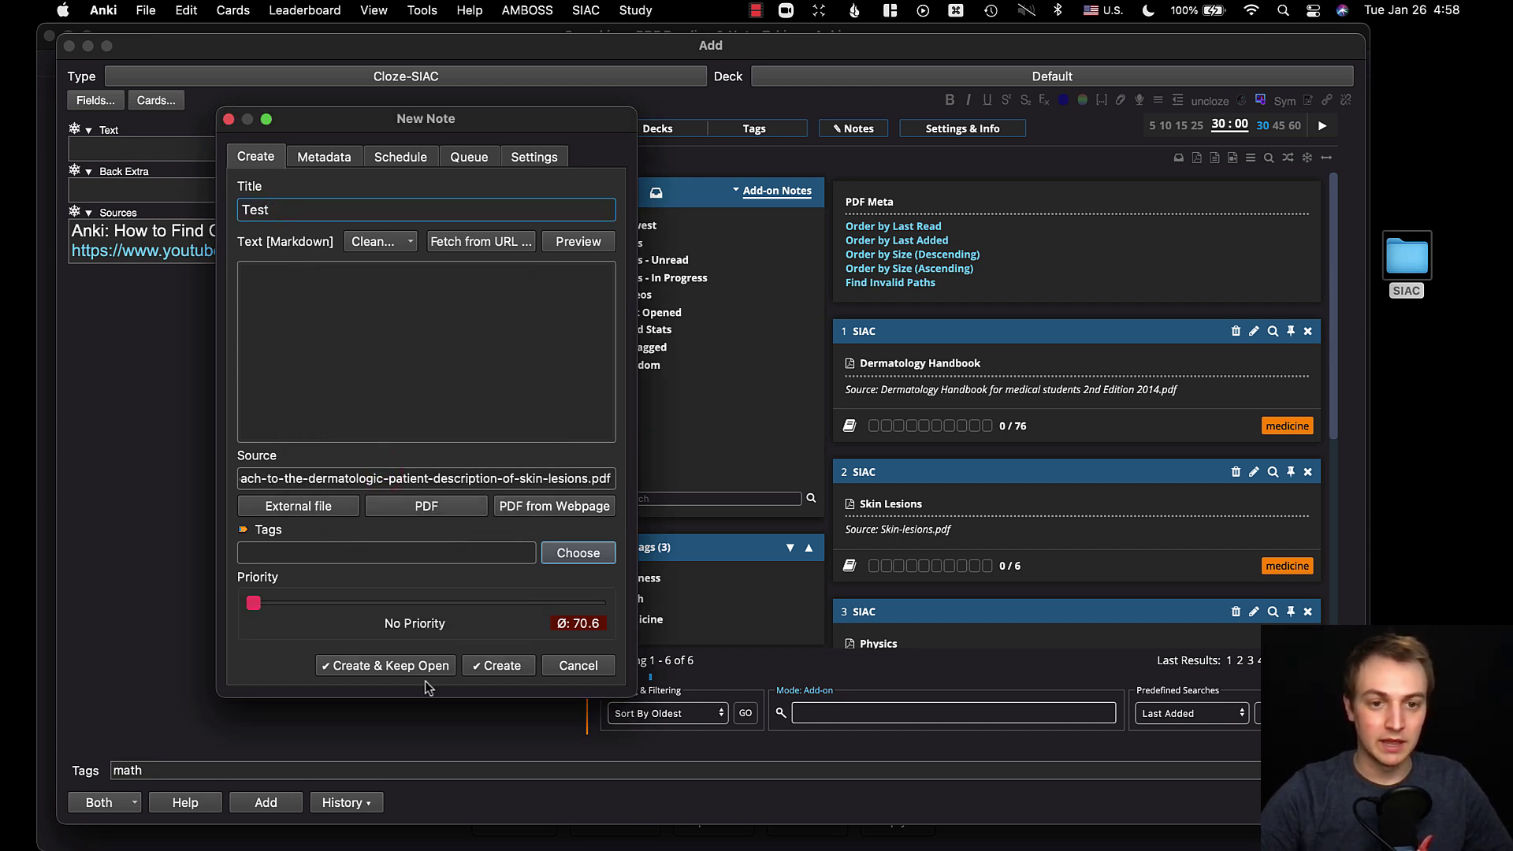
text(med)
click(286, 572)
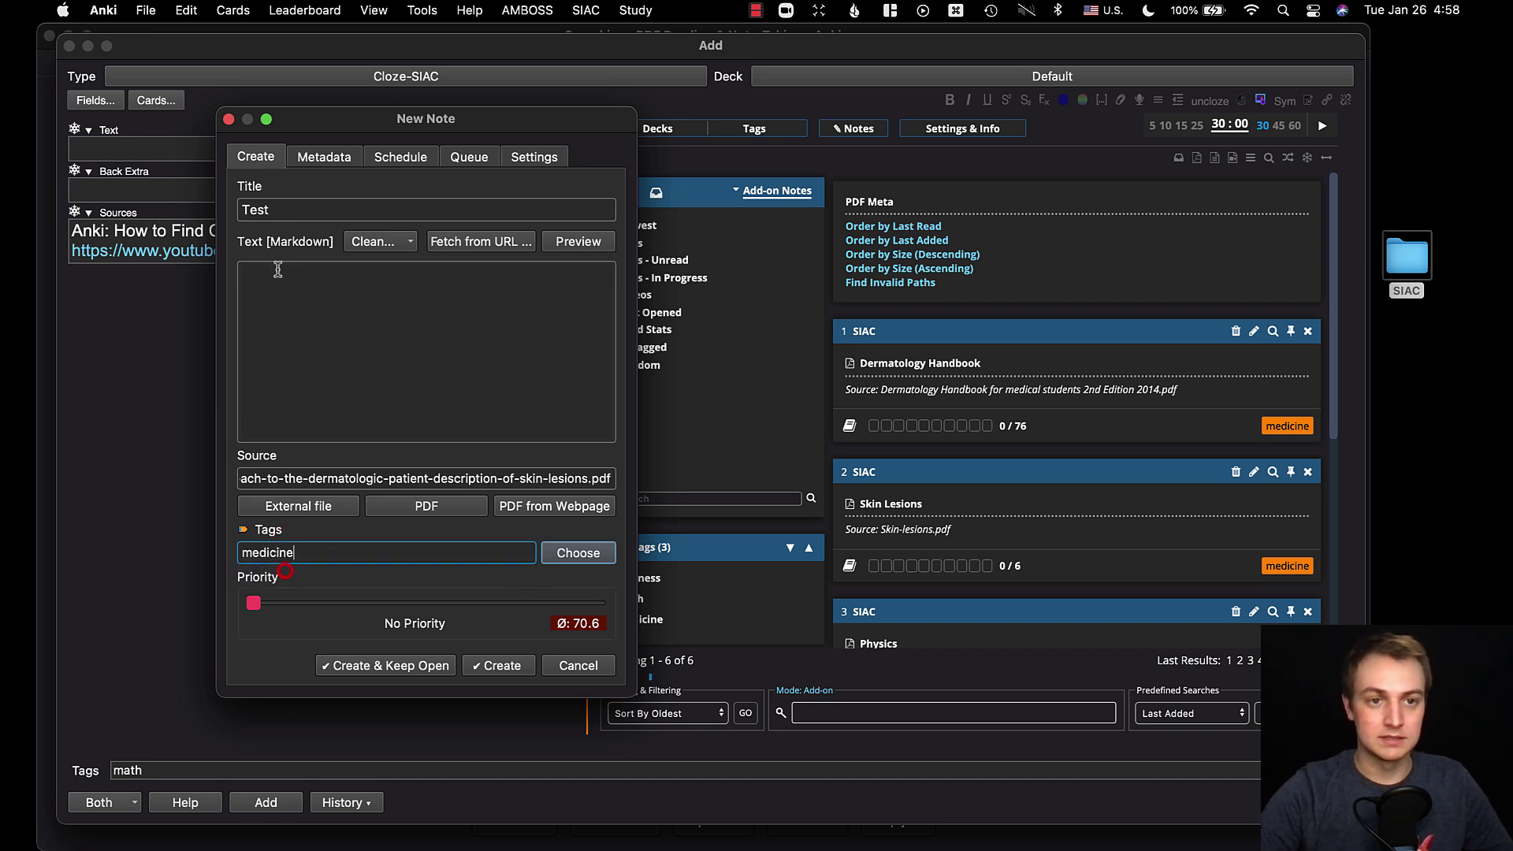
double_click(290, 214)
text(Skin re)
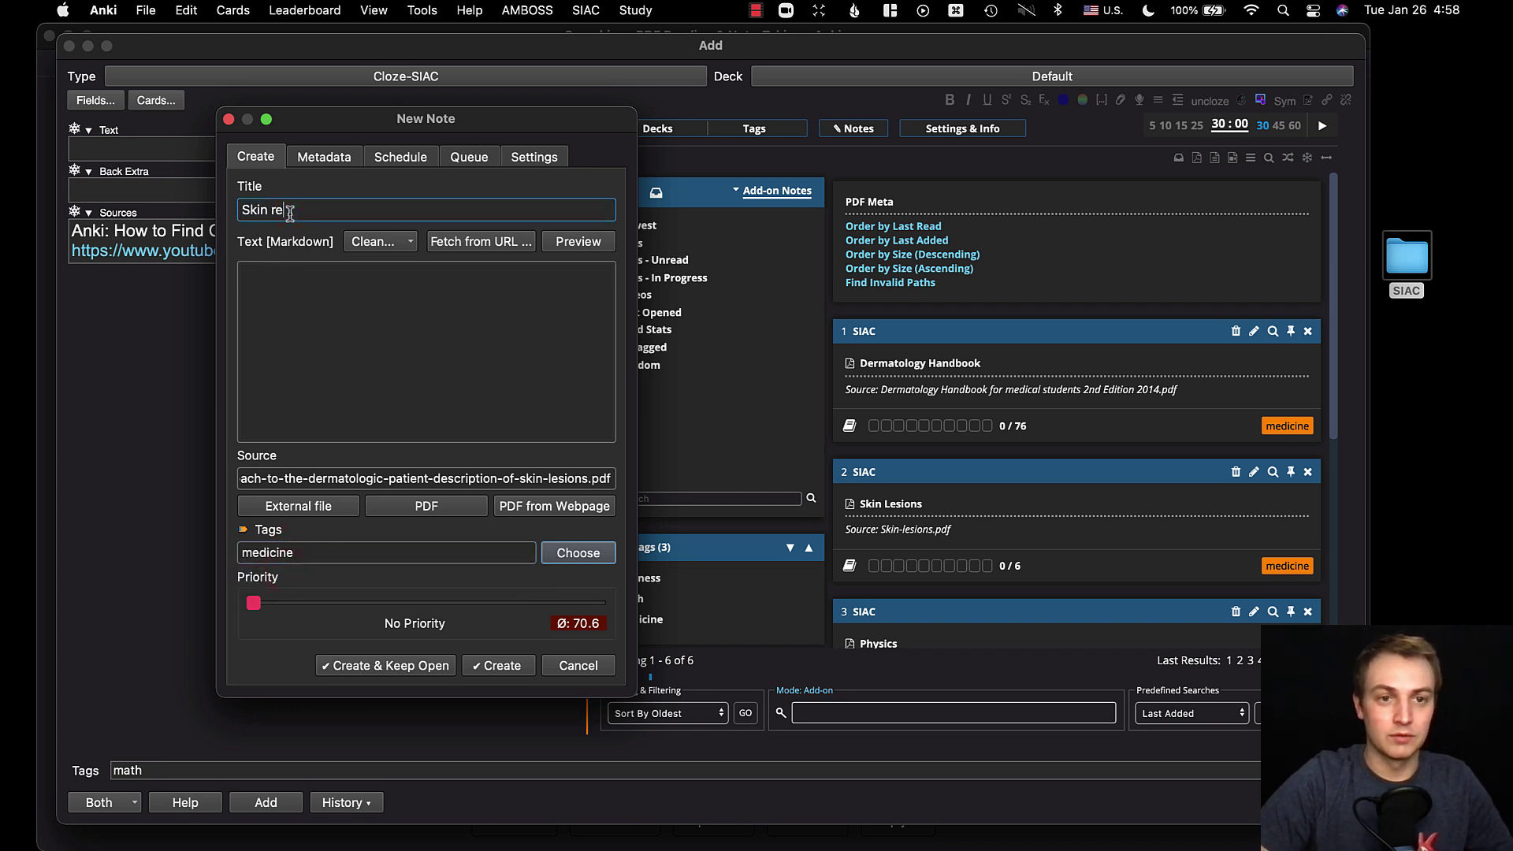
text(peat)
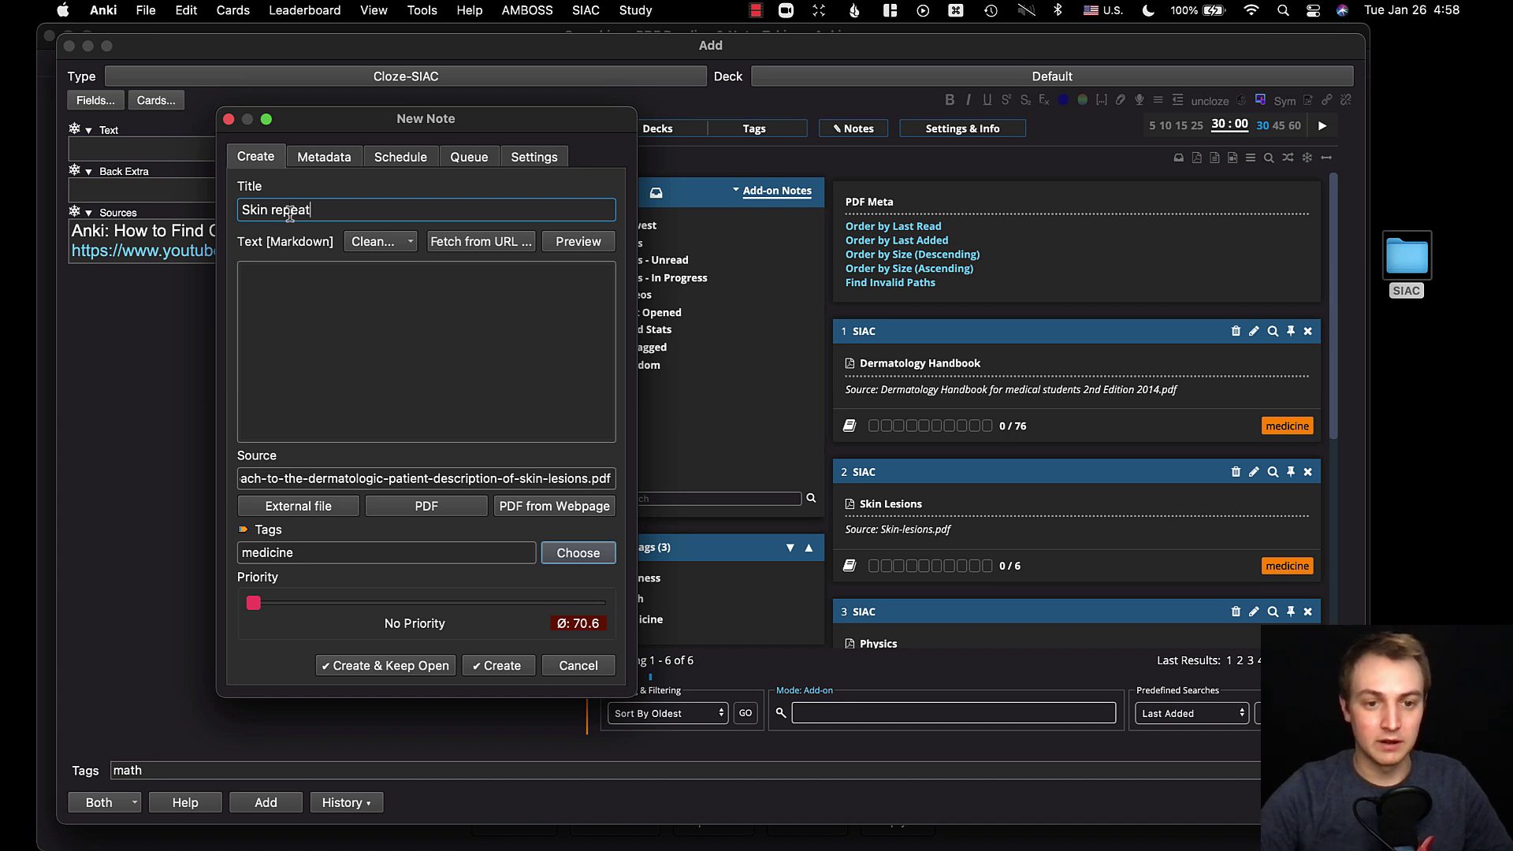
click(516, 665)
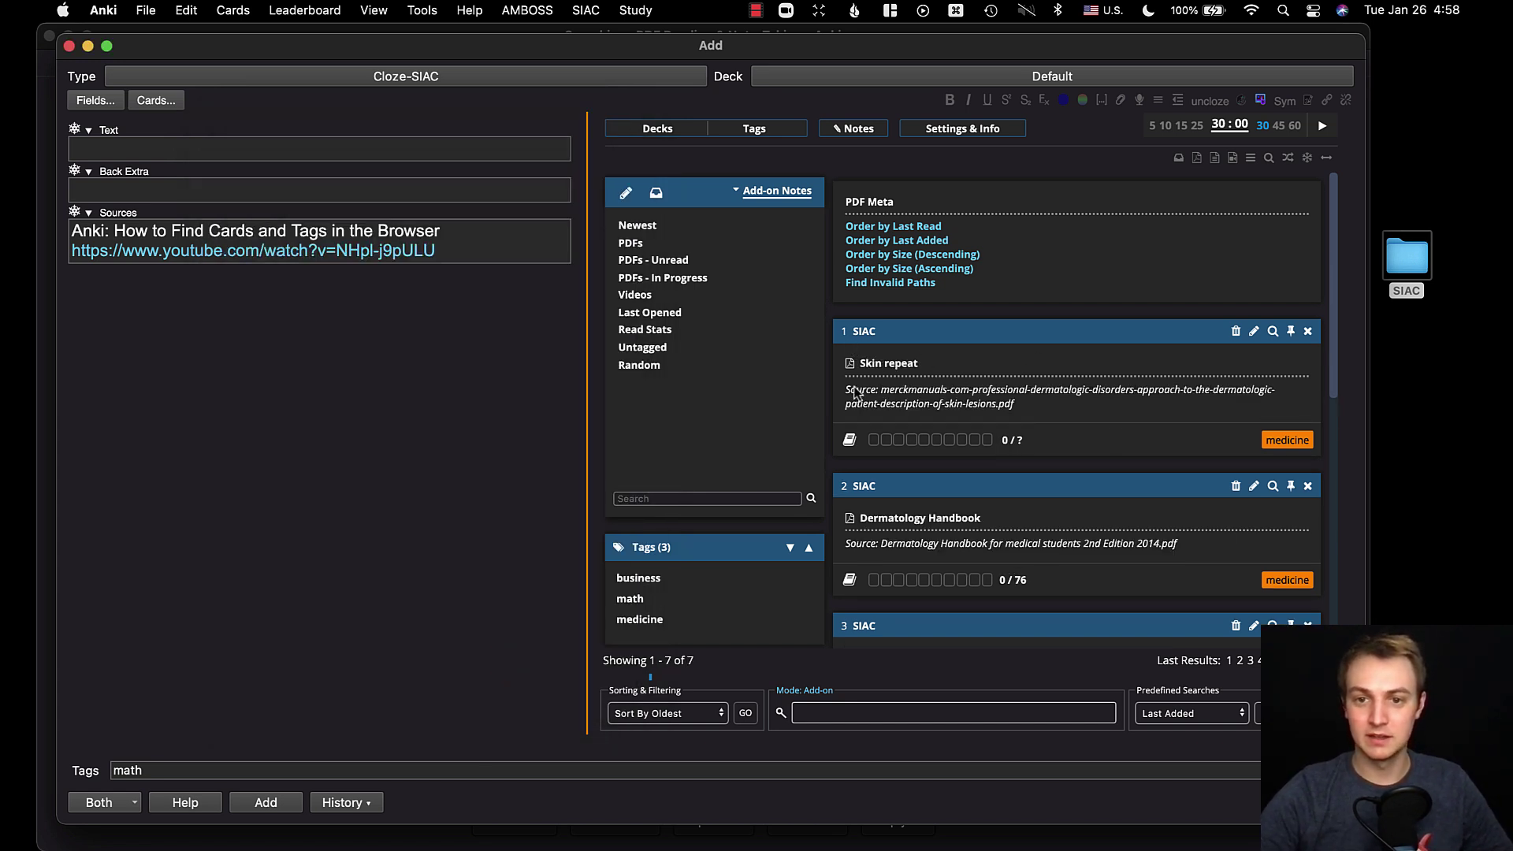
Open the Skin repeat note, skim it, and close the reader
click(850, 443)
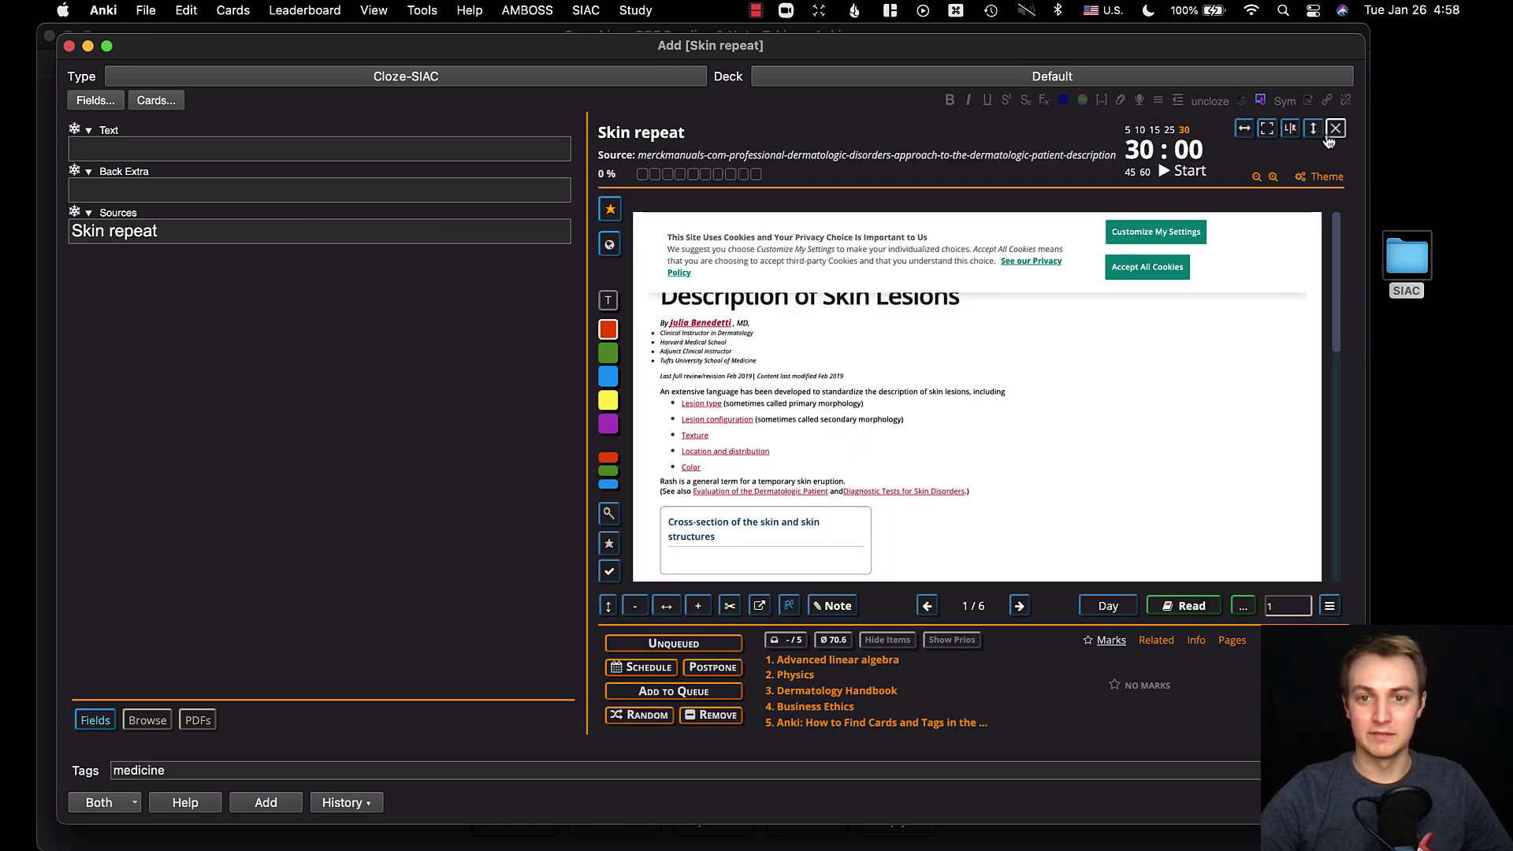
scroll(918, 371, down, 5)
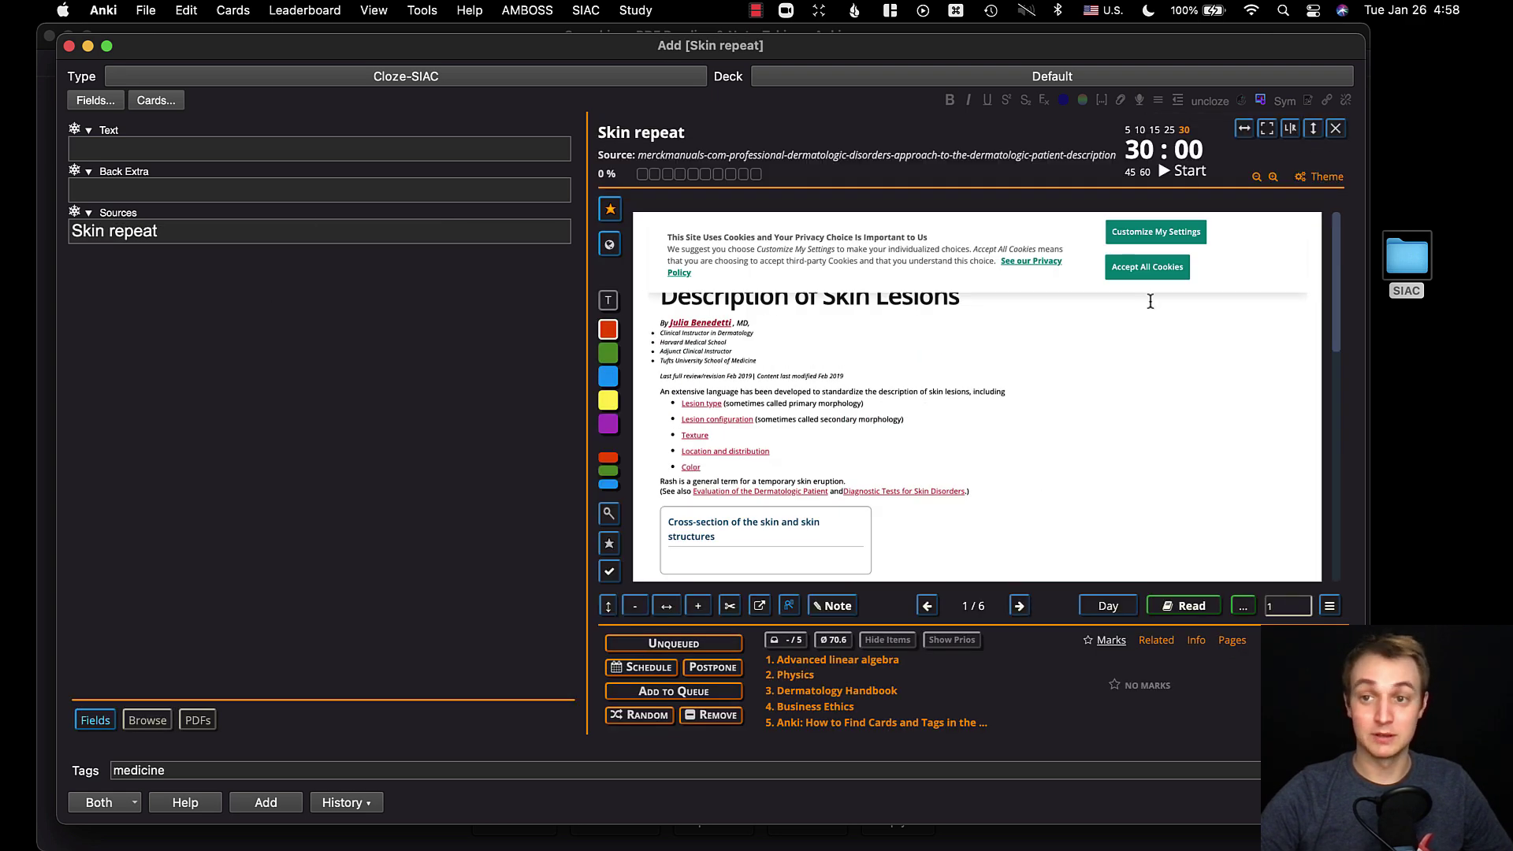
click(1337, 126)
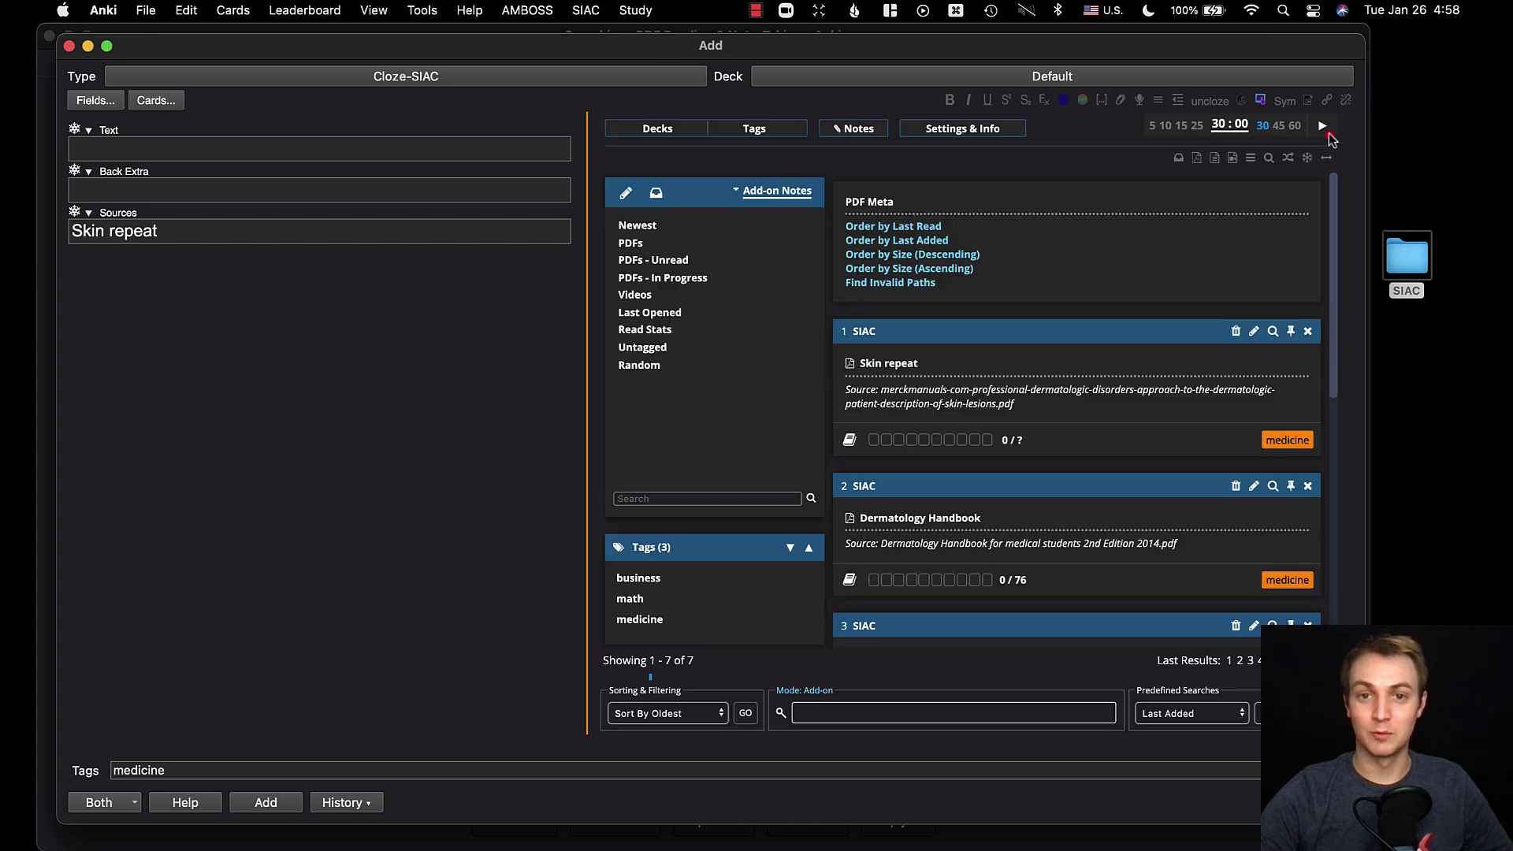
Create a new add-on note titled 'Markdown'
click(871, 134)
click(858, 144)
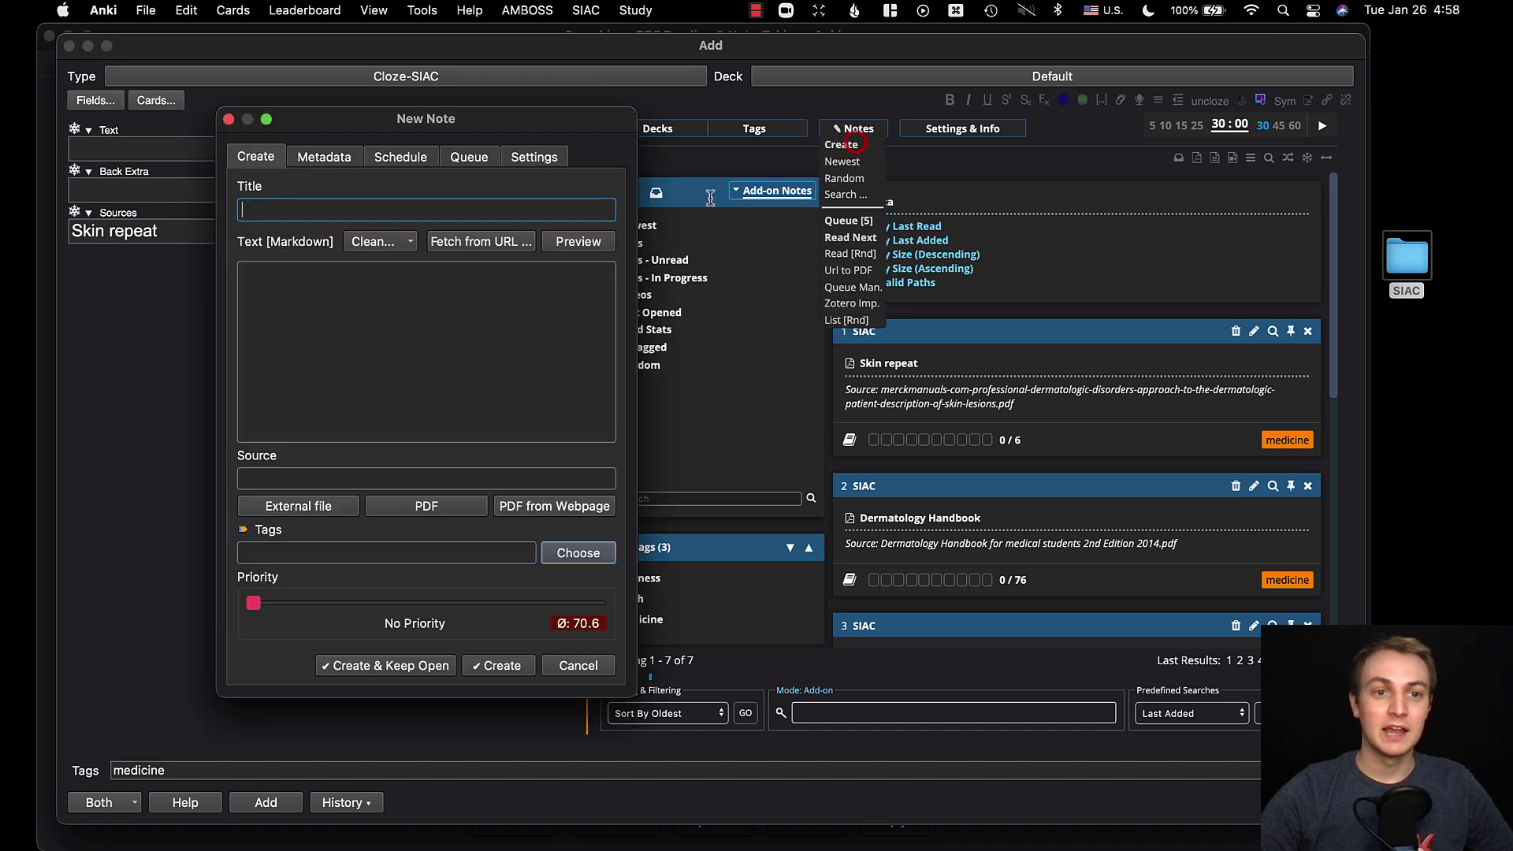
click(312, 206)
text(Markdown)
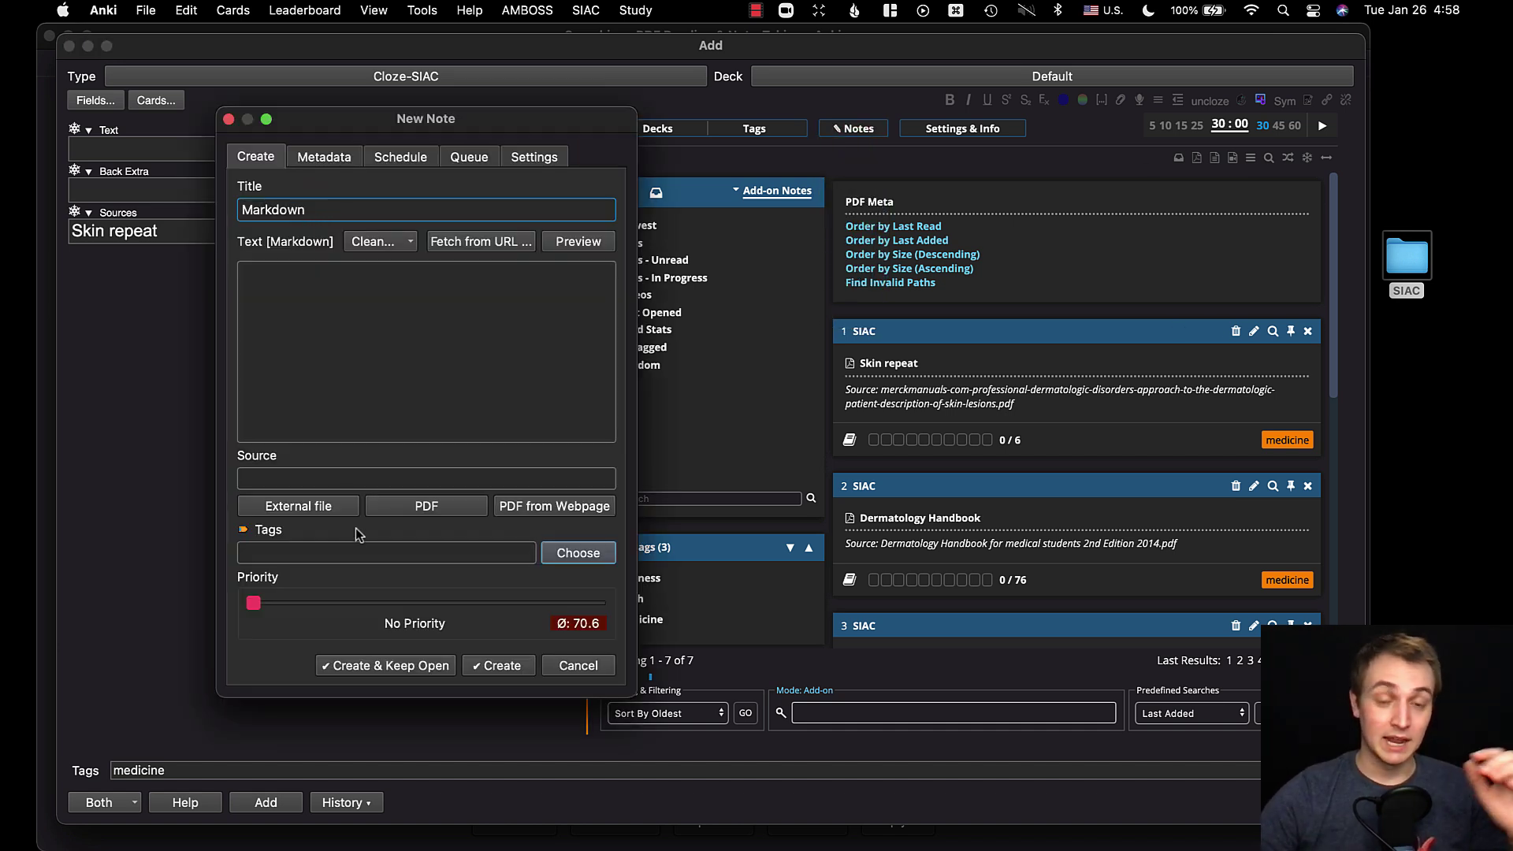
click(501, 668)
List the newest add-on notes so Markdown appears at the top
scroll(941, 356, down, 8)
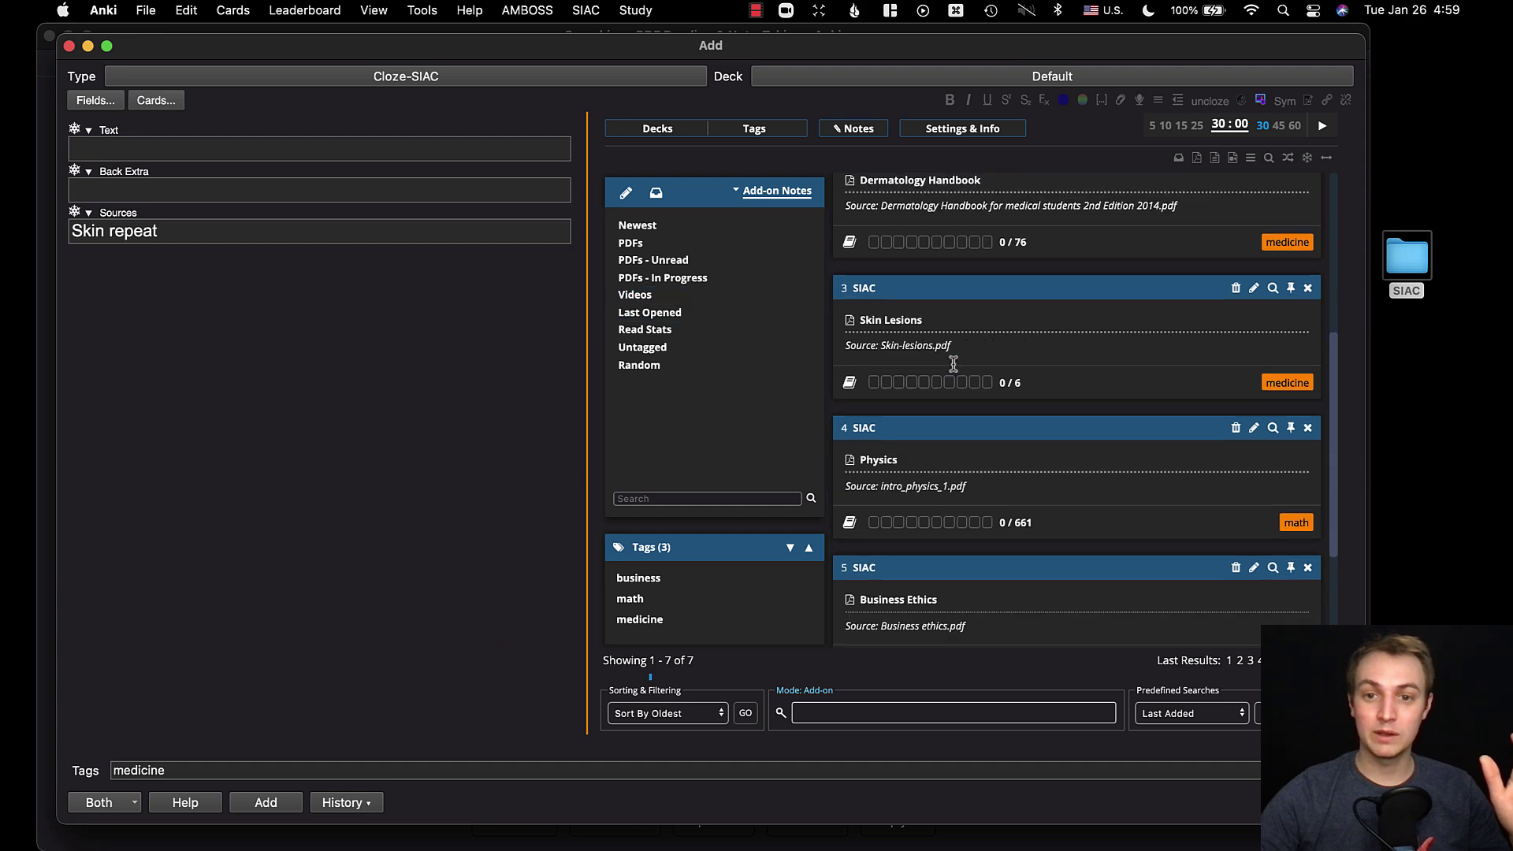
scroll(939, 436, up, 10)
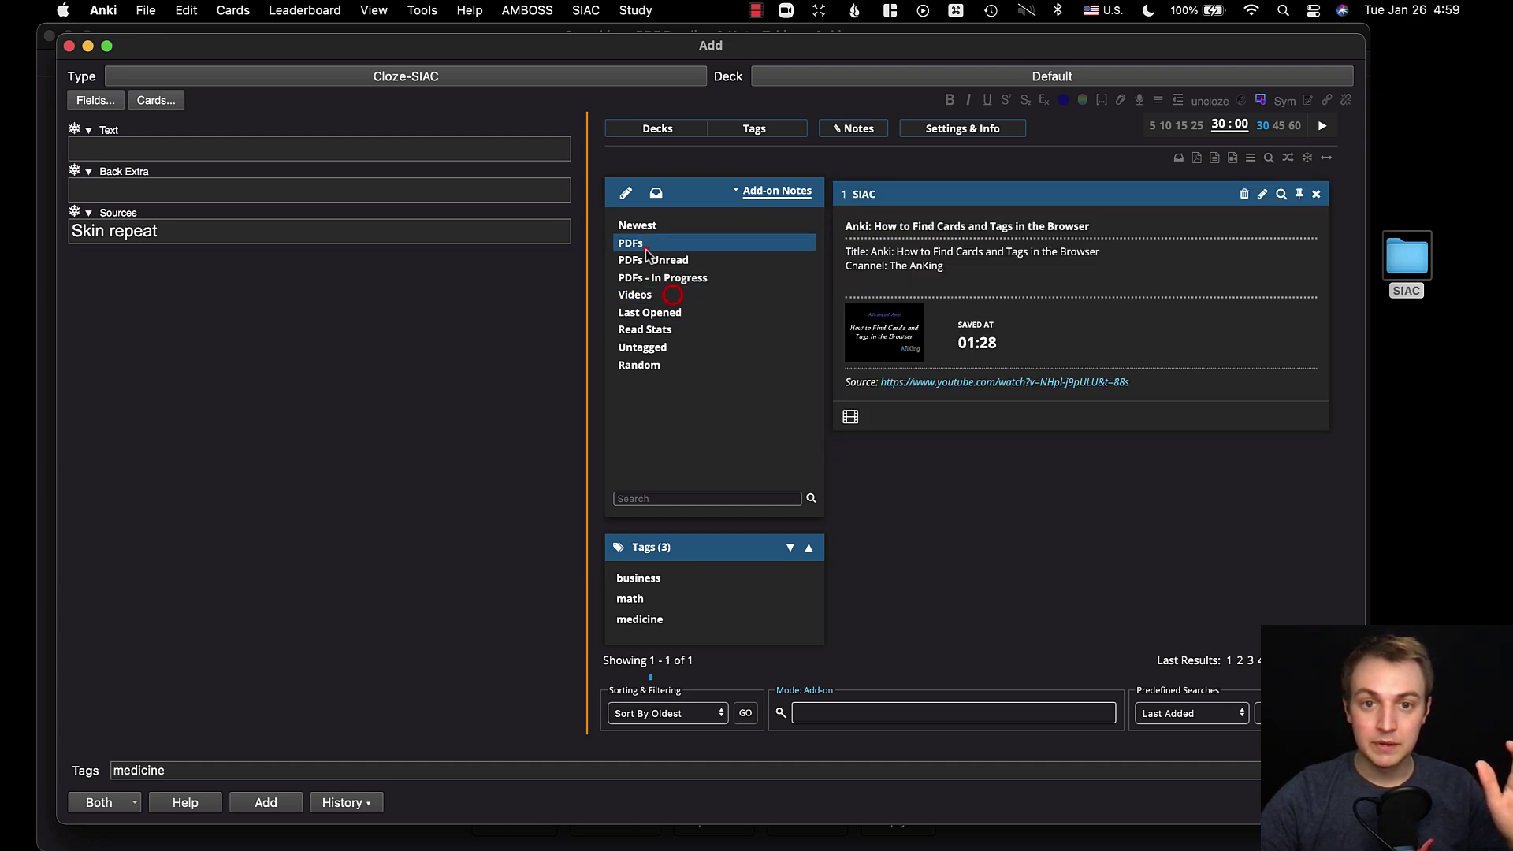
click(647, 224)
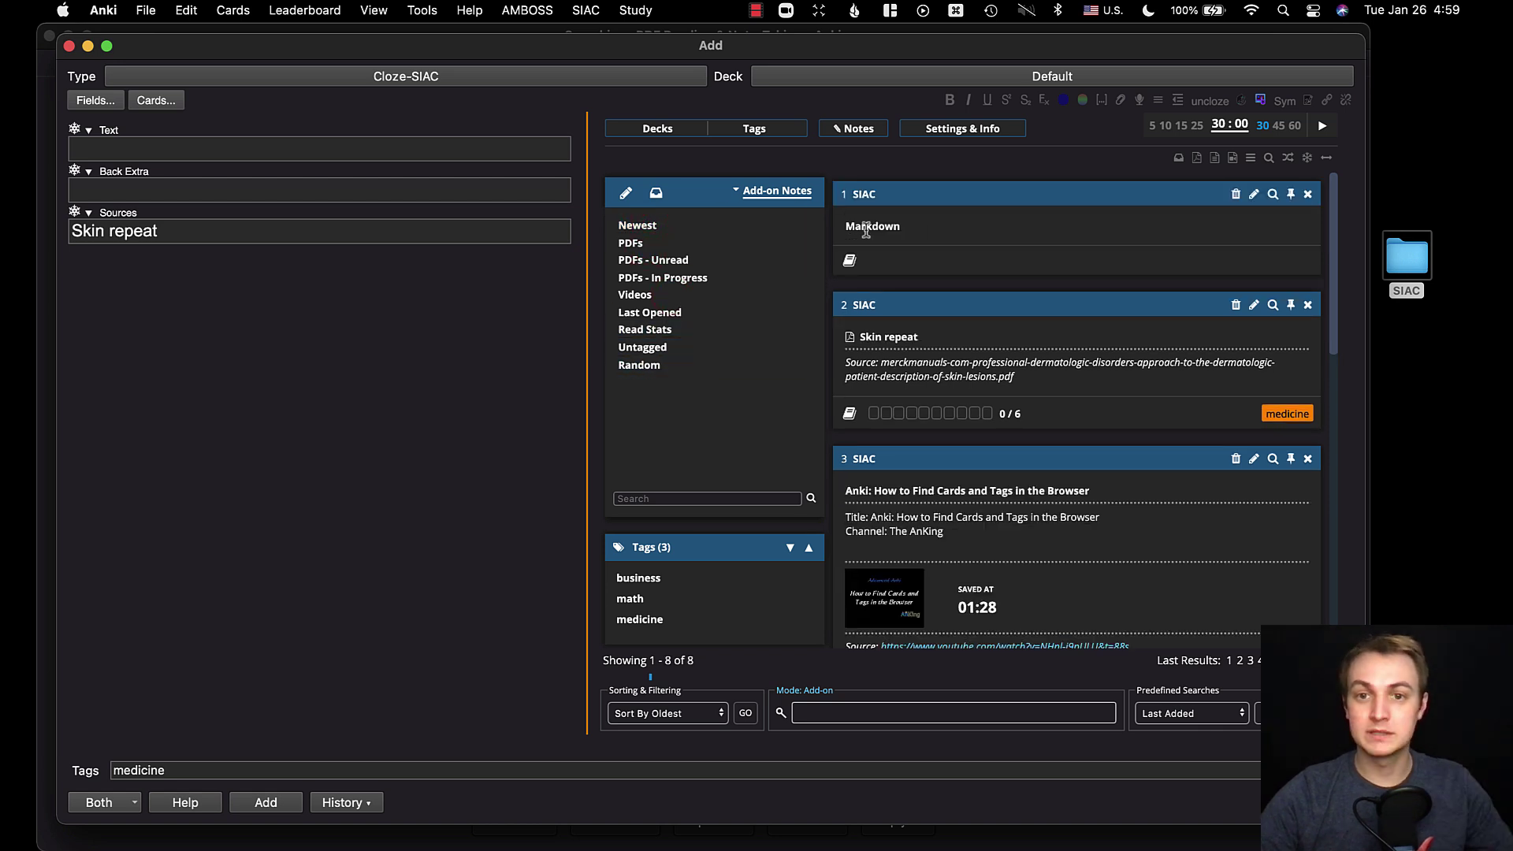
Open the empty Markdown note in its editor, then close it back to the notes list
click(849, 262)
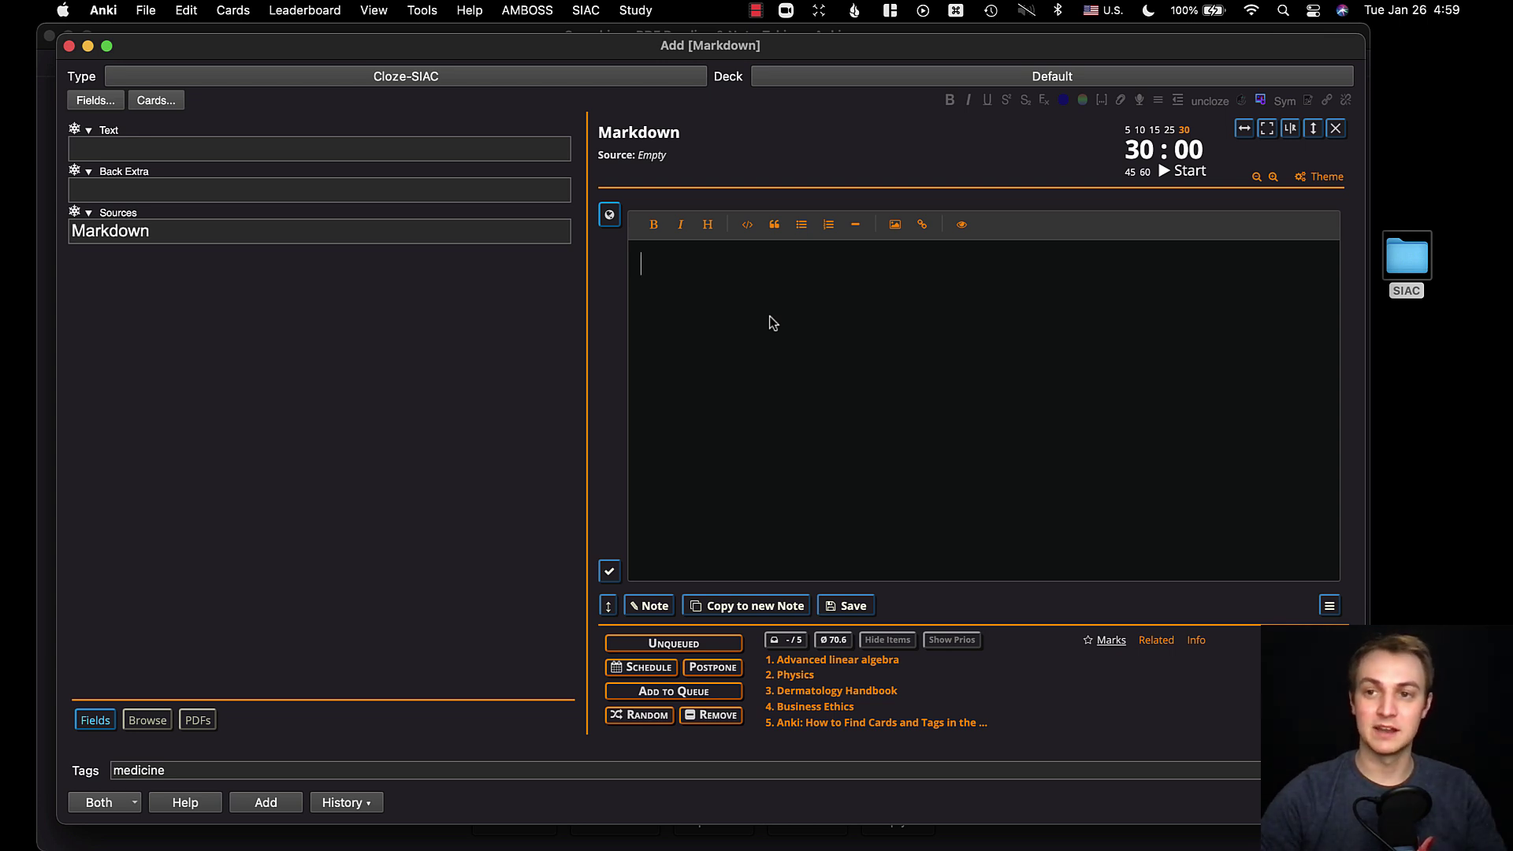
click(1336, 129)
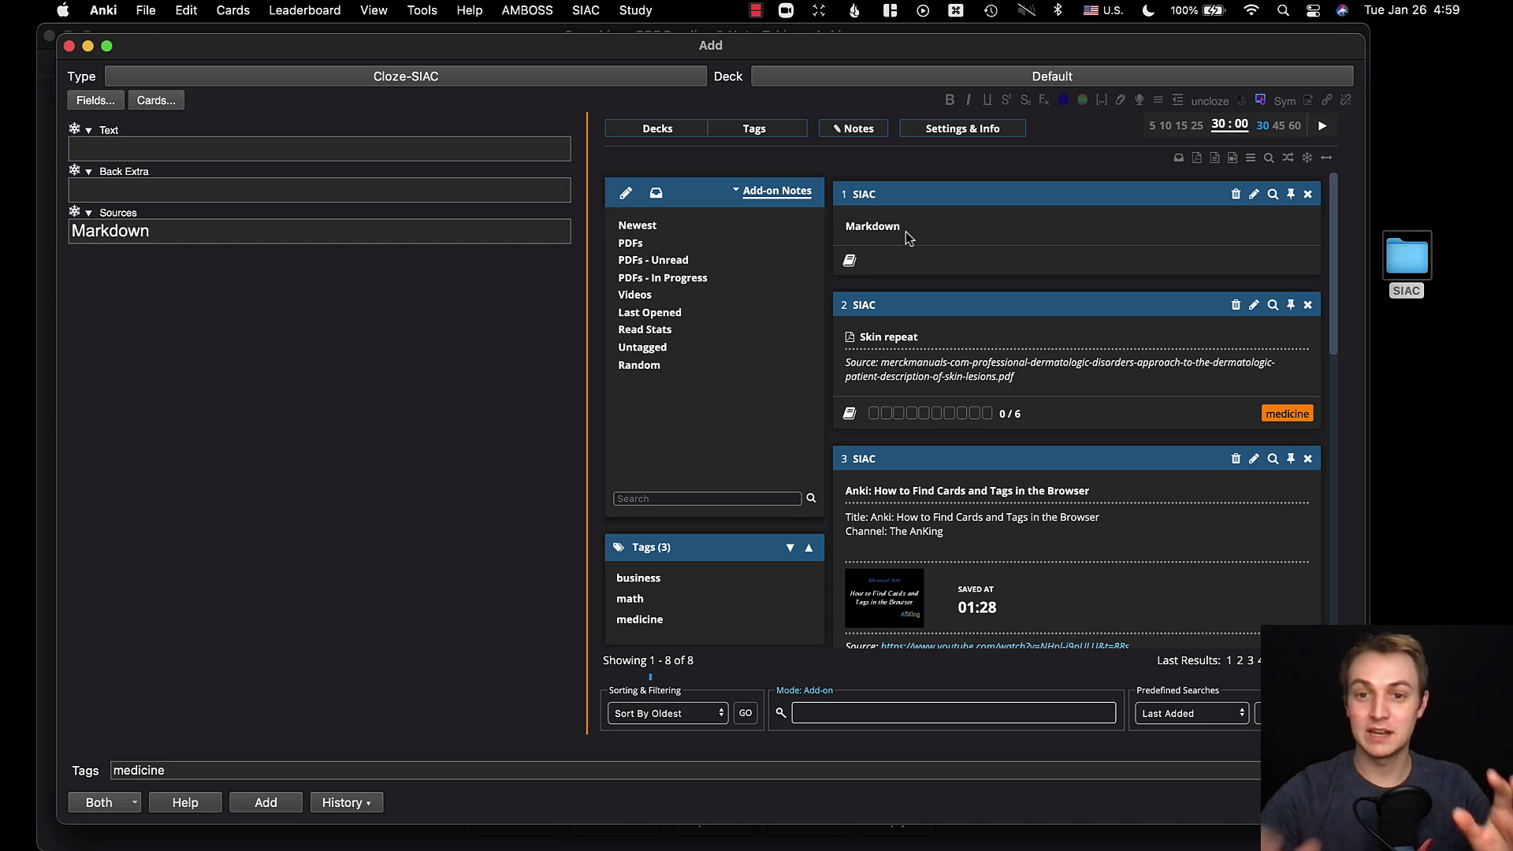
Open the Skin repeat PDF, advance to page 3 and mark the page as read
click(849, 414)
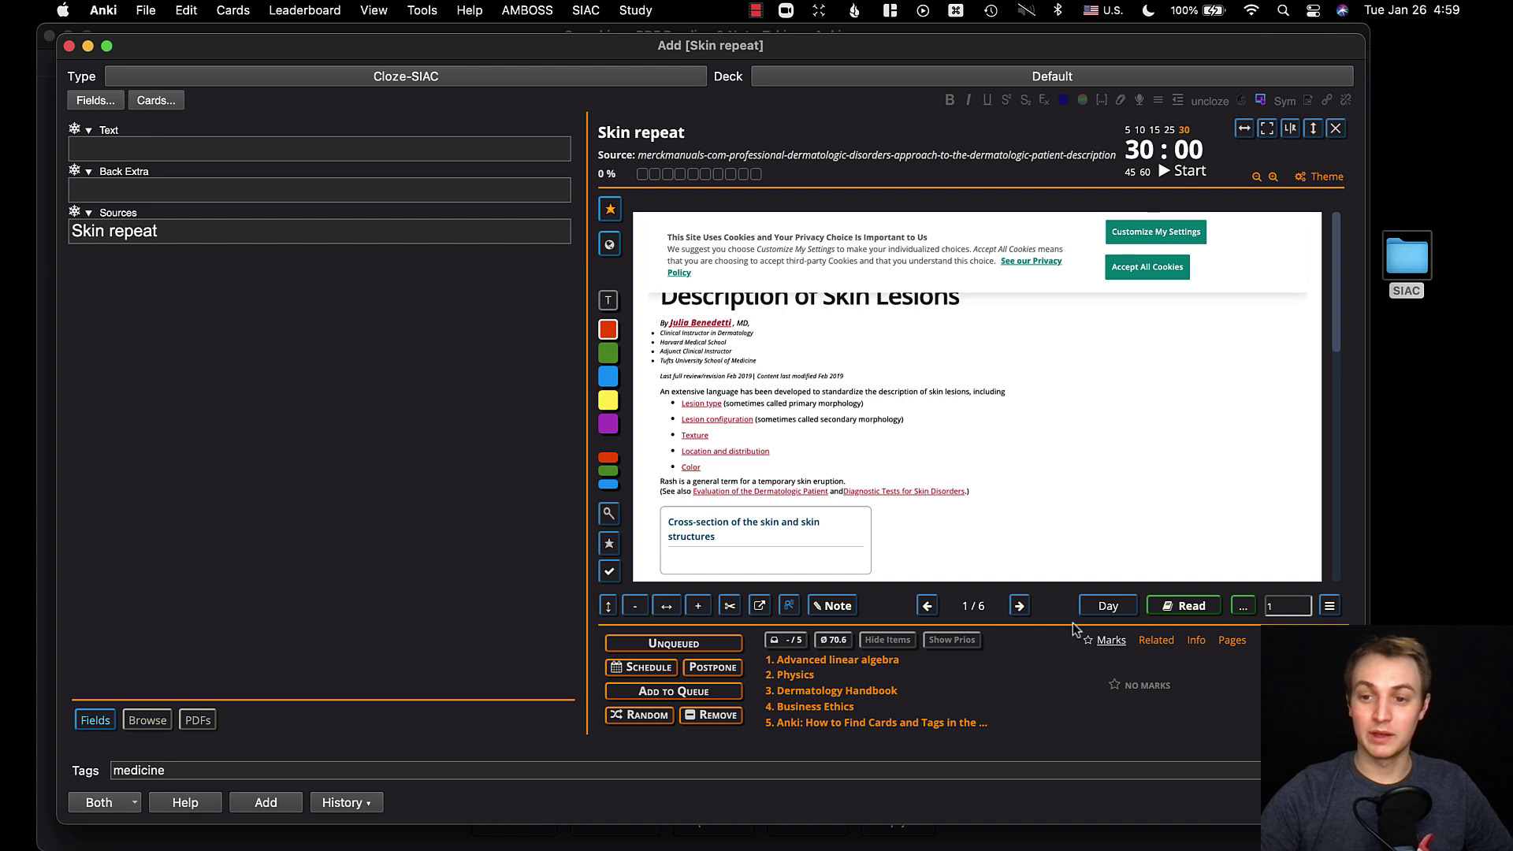
click(1019, 605)
click(1184, 606)
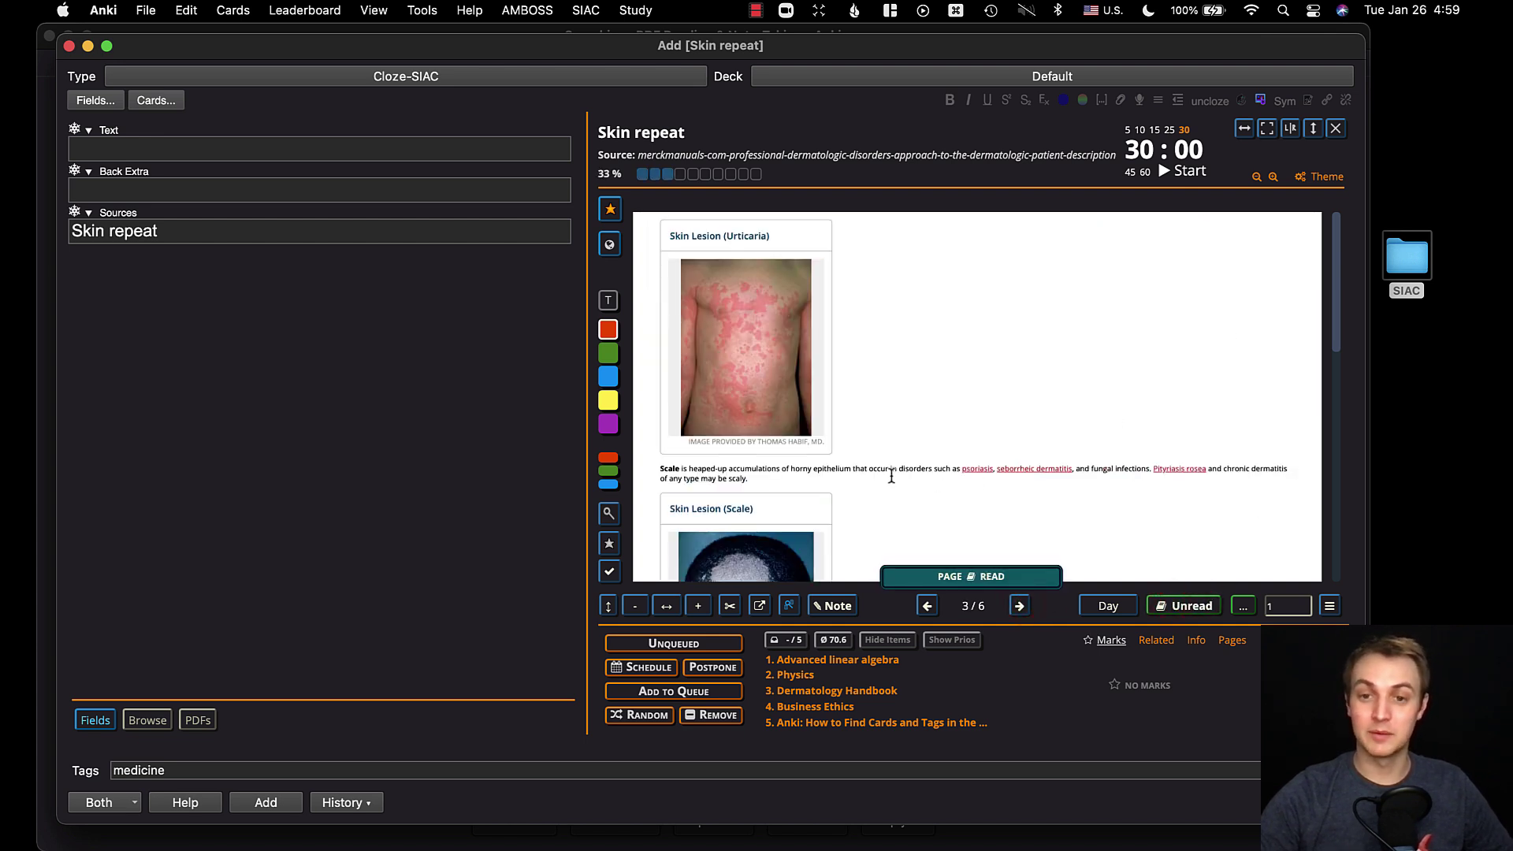
click(824, 471)
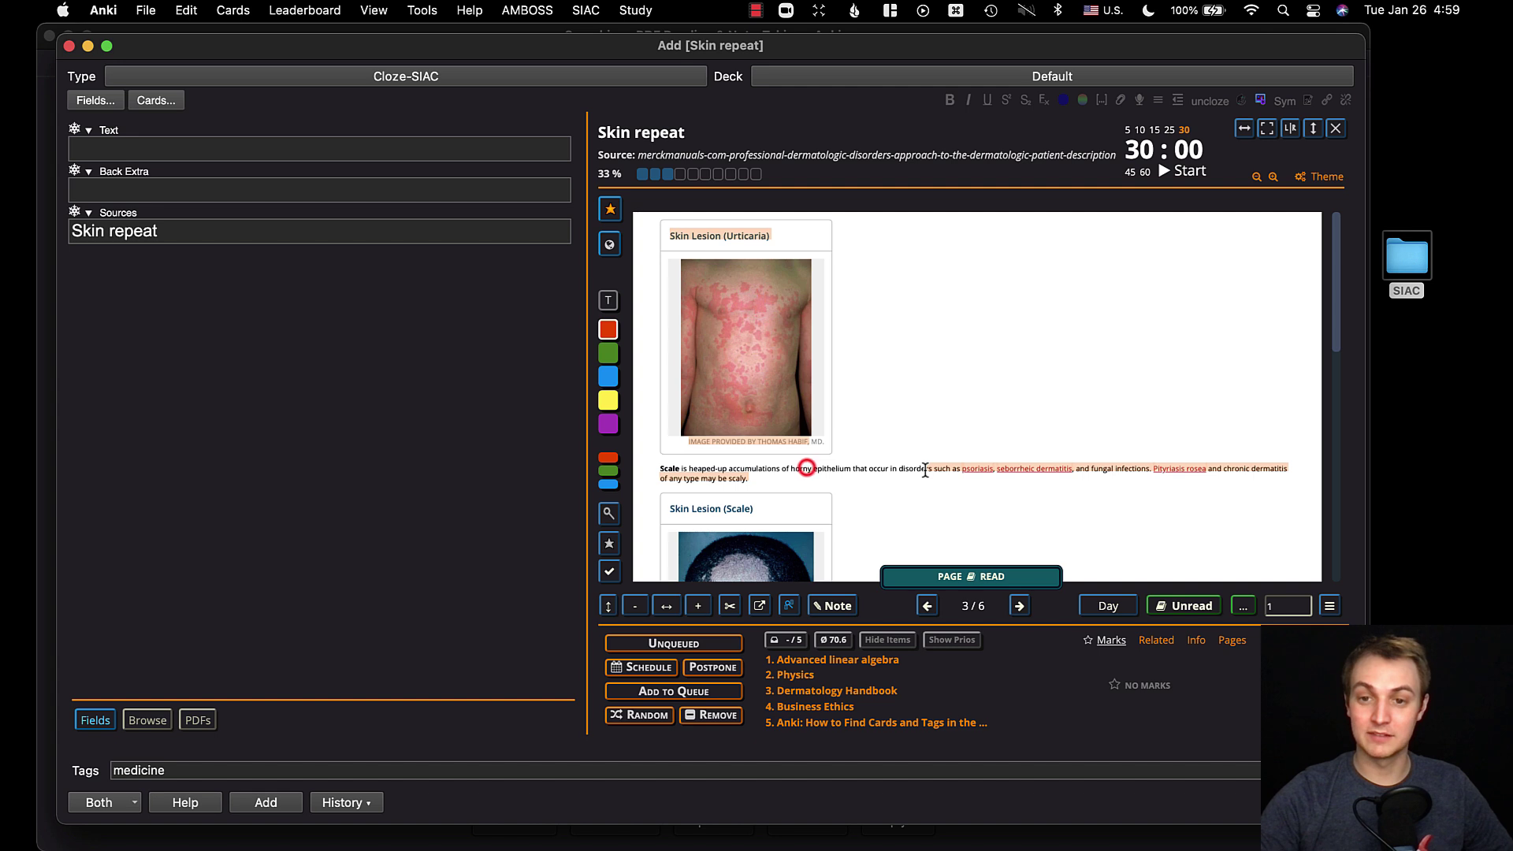
click(970, 491)
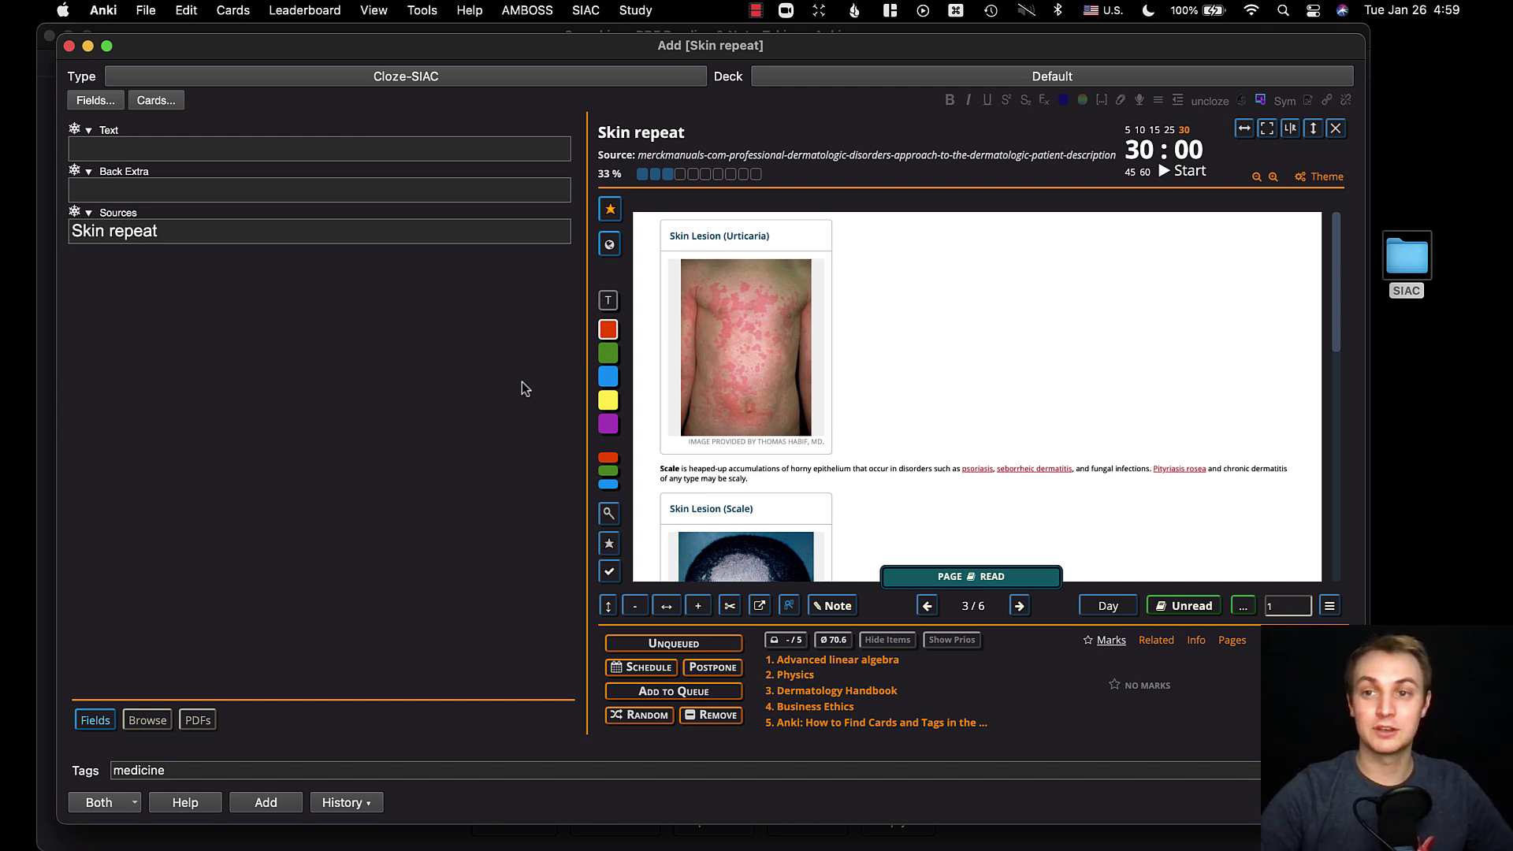
Use SIAC's Read first in Queue, then open Physics and the Dermatology Handbook from the queue
click(1334, 127)
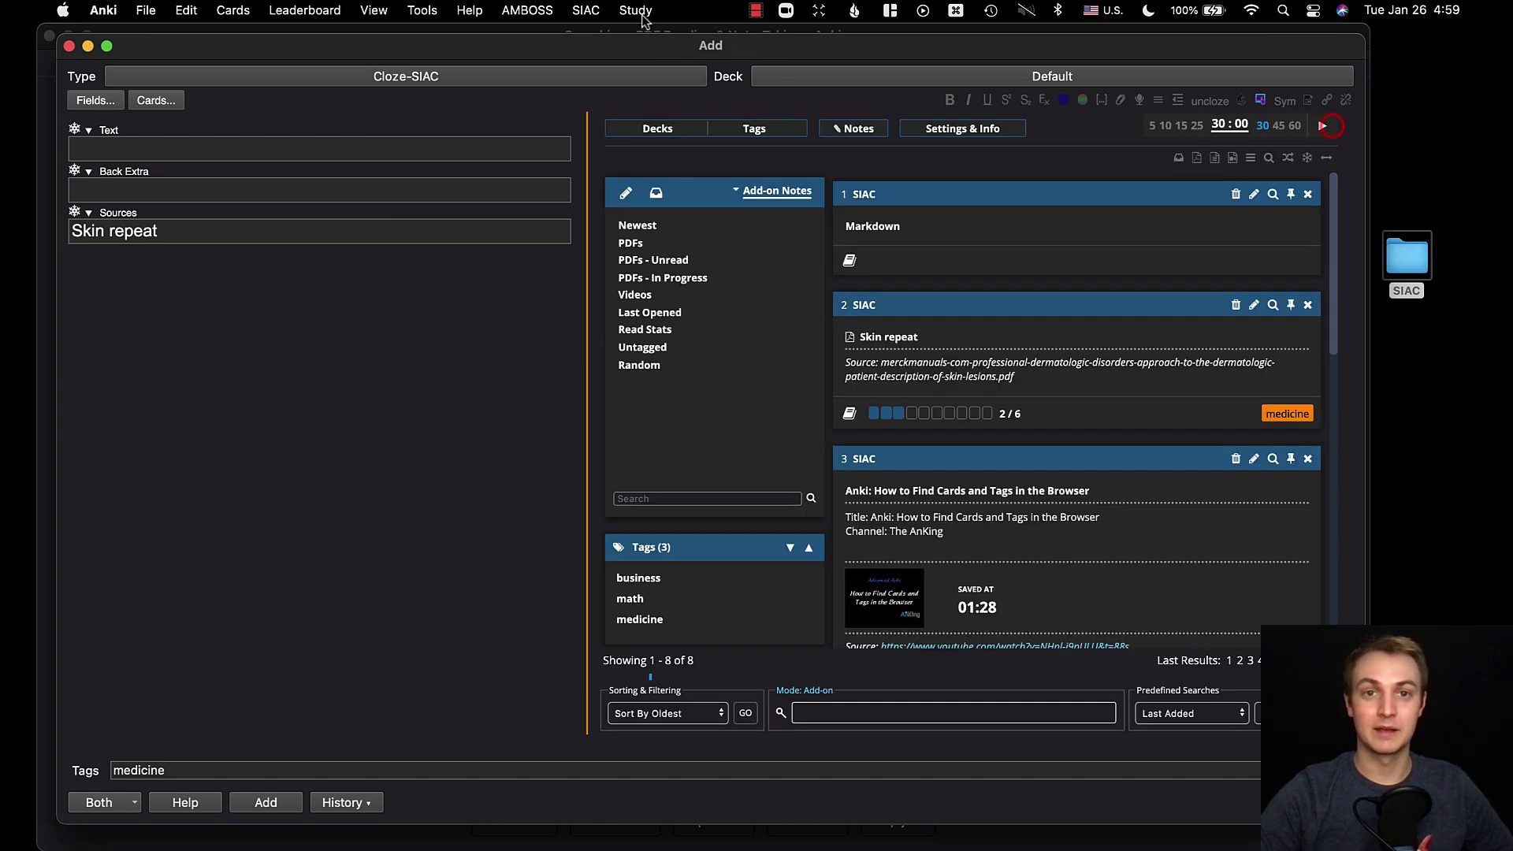
click(586, 11)
click(614, 55)
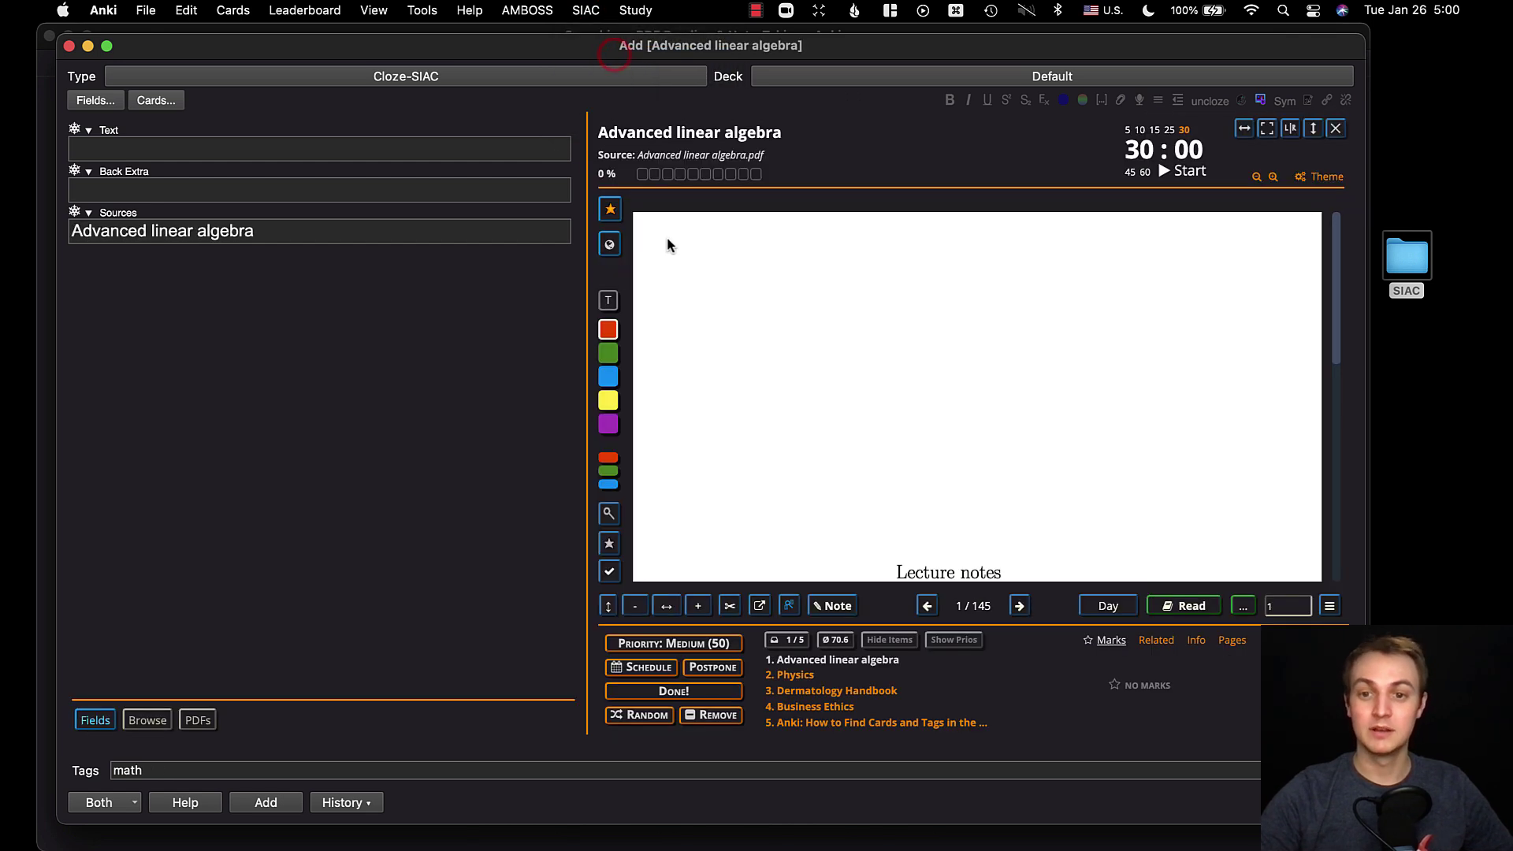
scroll(874, 410, down, 3)
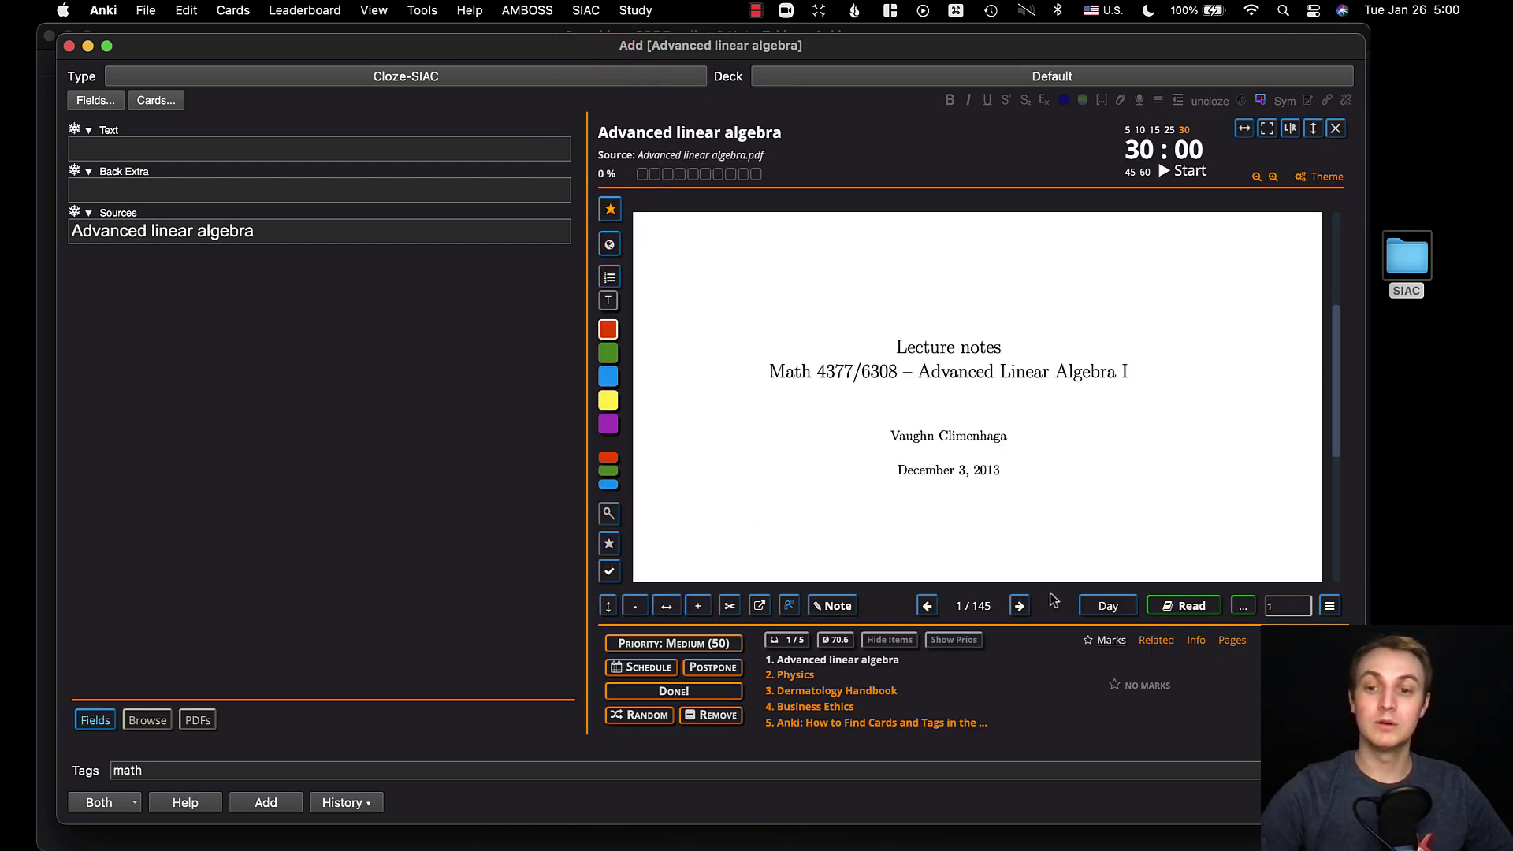
click(793, 675)
click(832, 695)
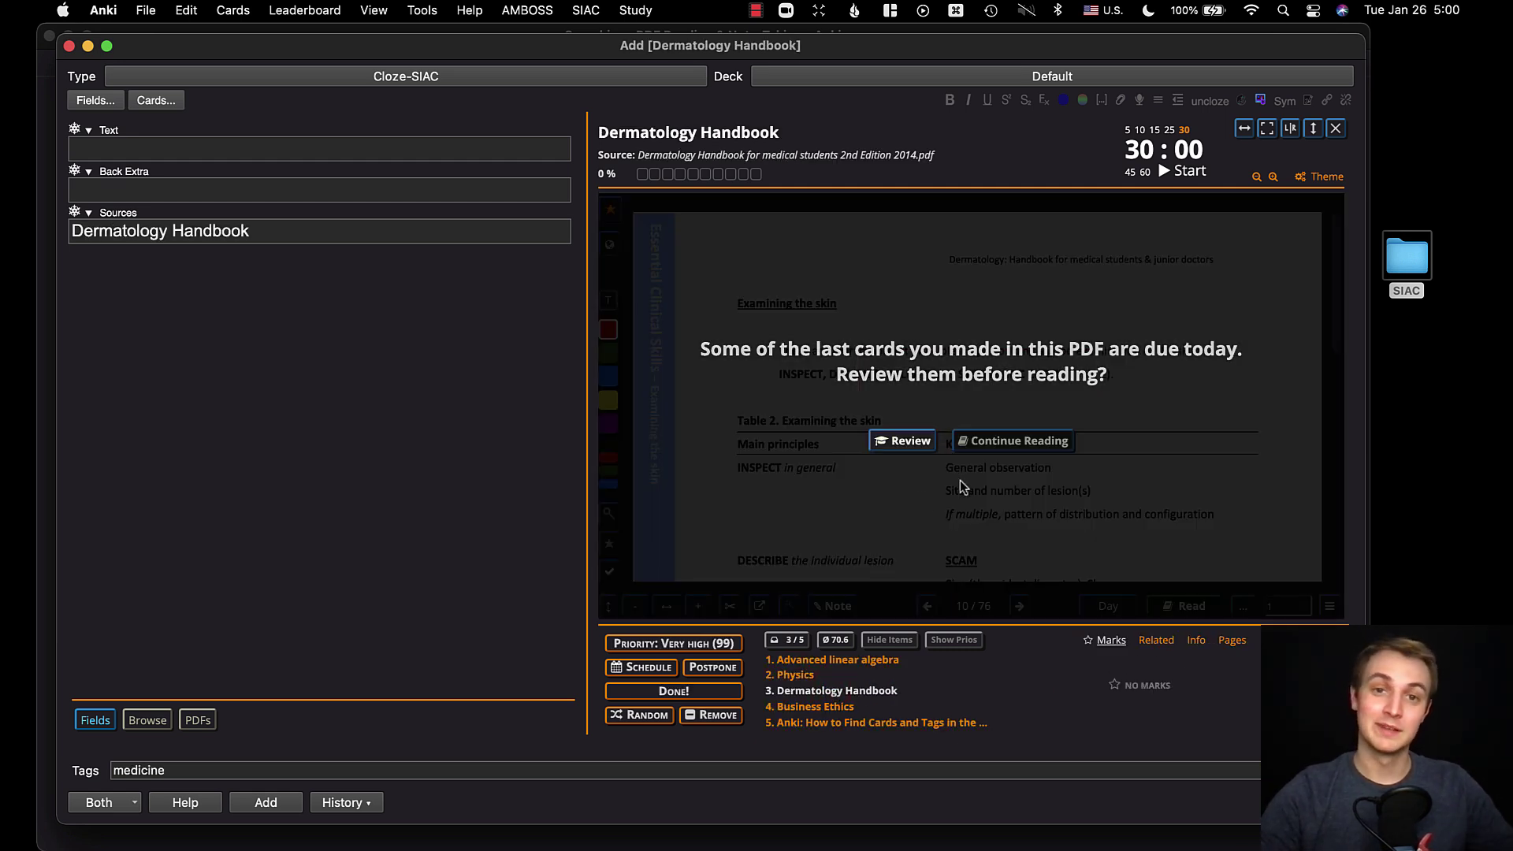
Close the Add window and open the SIAC add-on settings
click(70, 46)
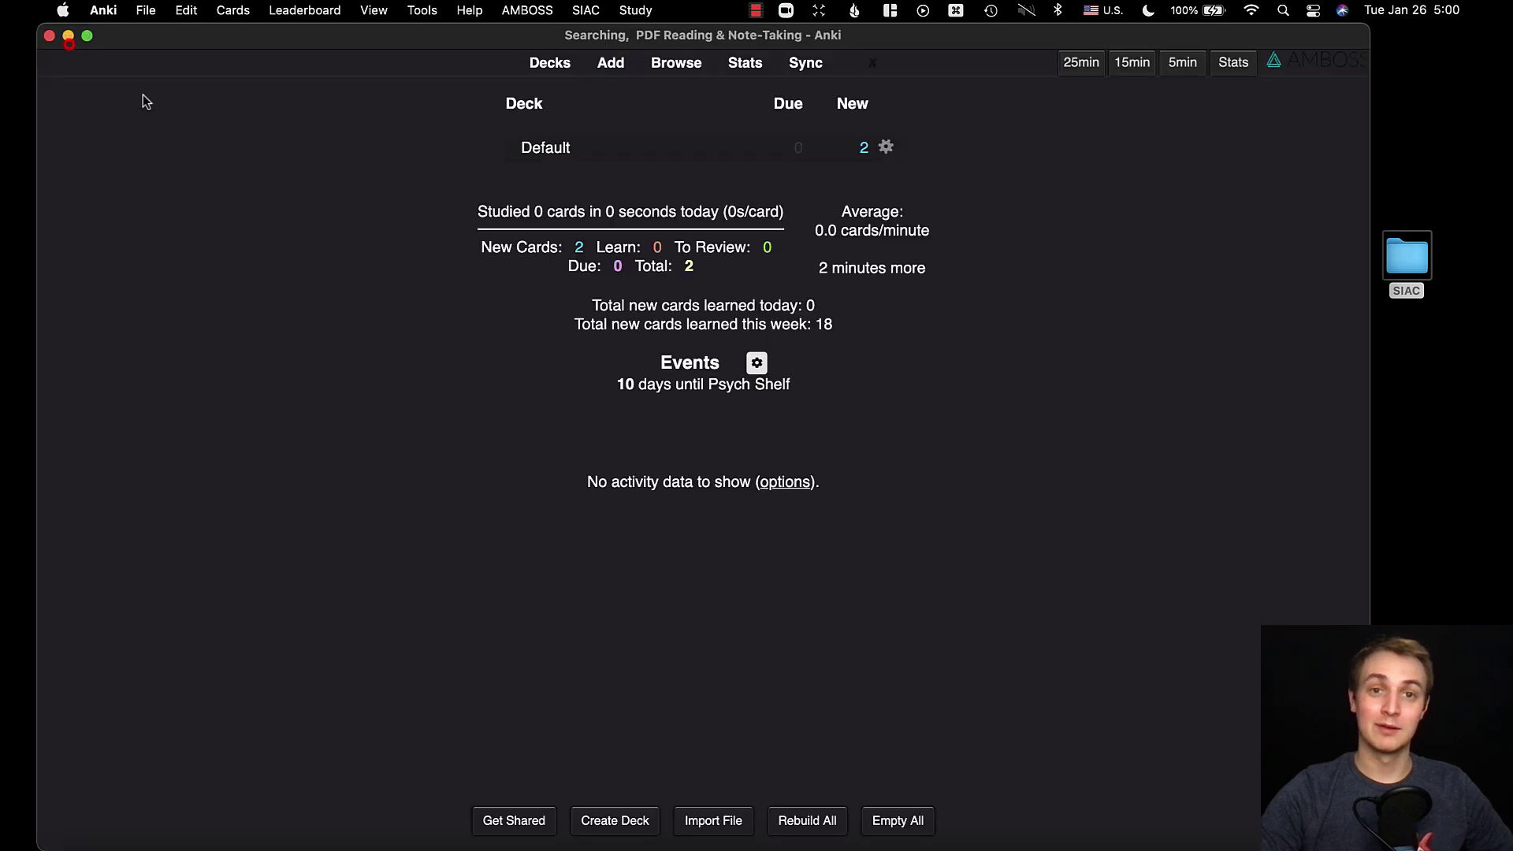
click(584, 10)
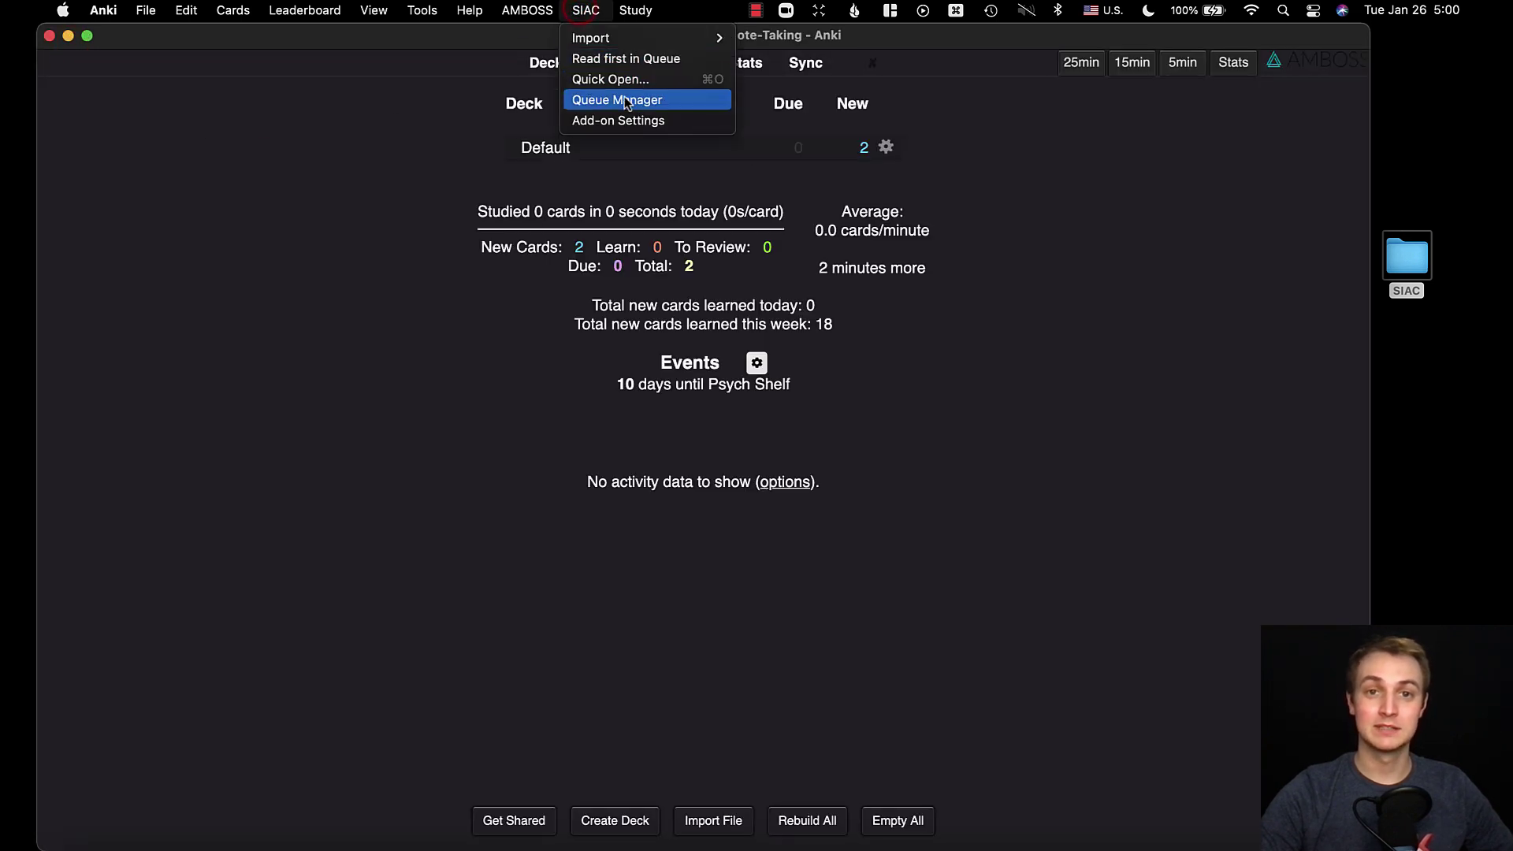
click(622, 120)
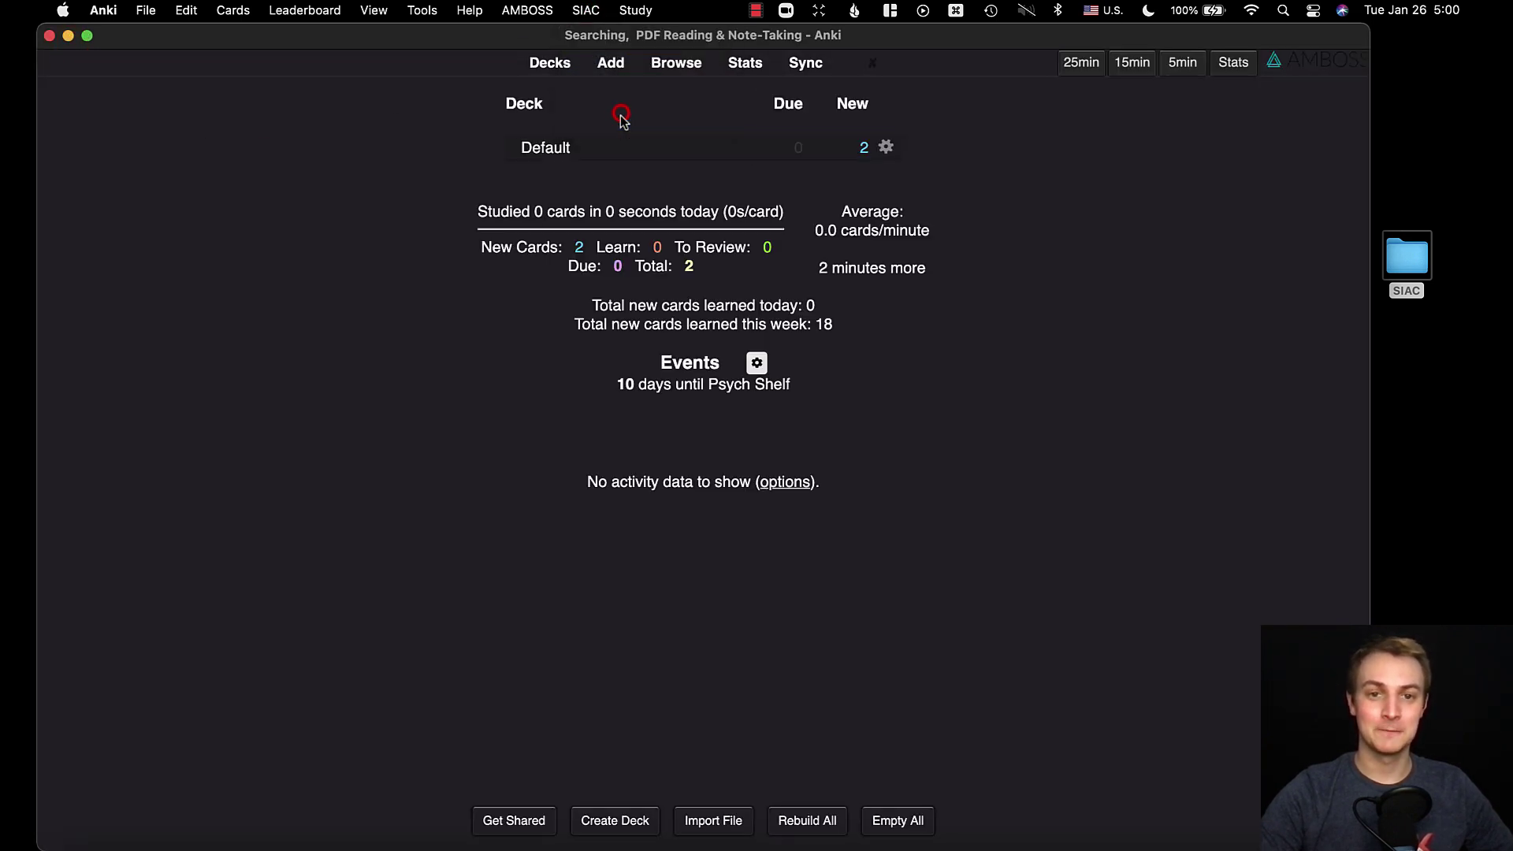
click(560, 211)
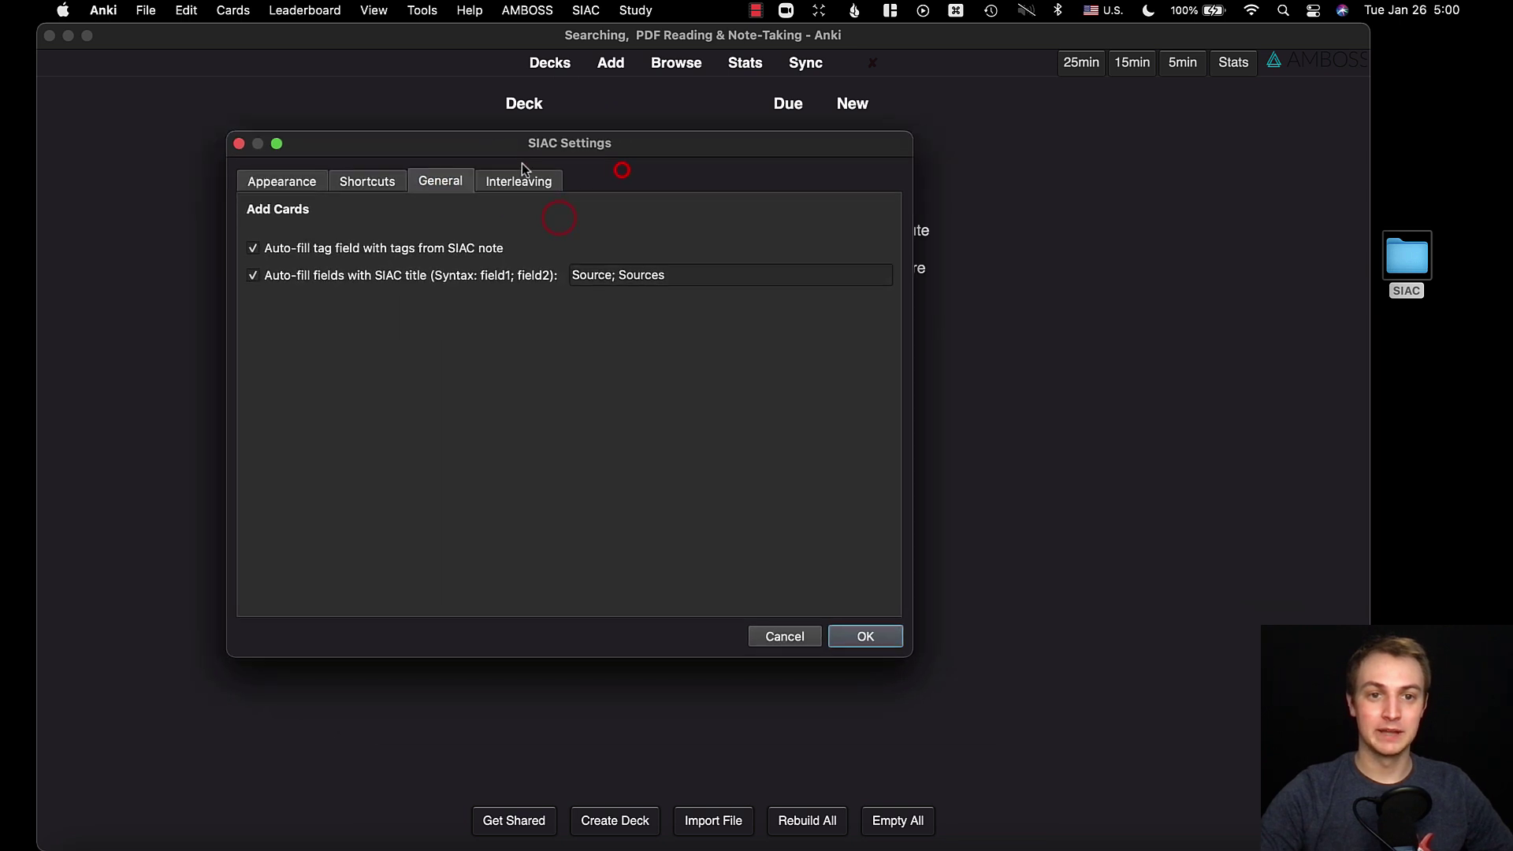
Toggle Interleaving's Enable review interruption on and back off, then cancel without saving
click(534, 184)
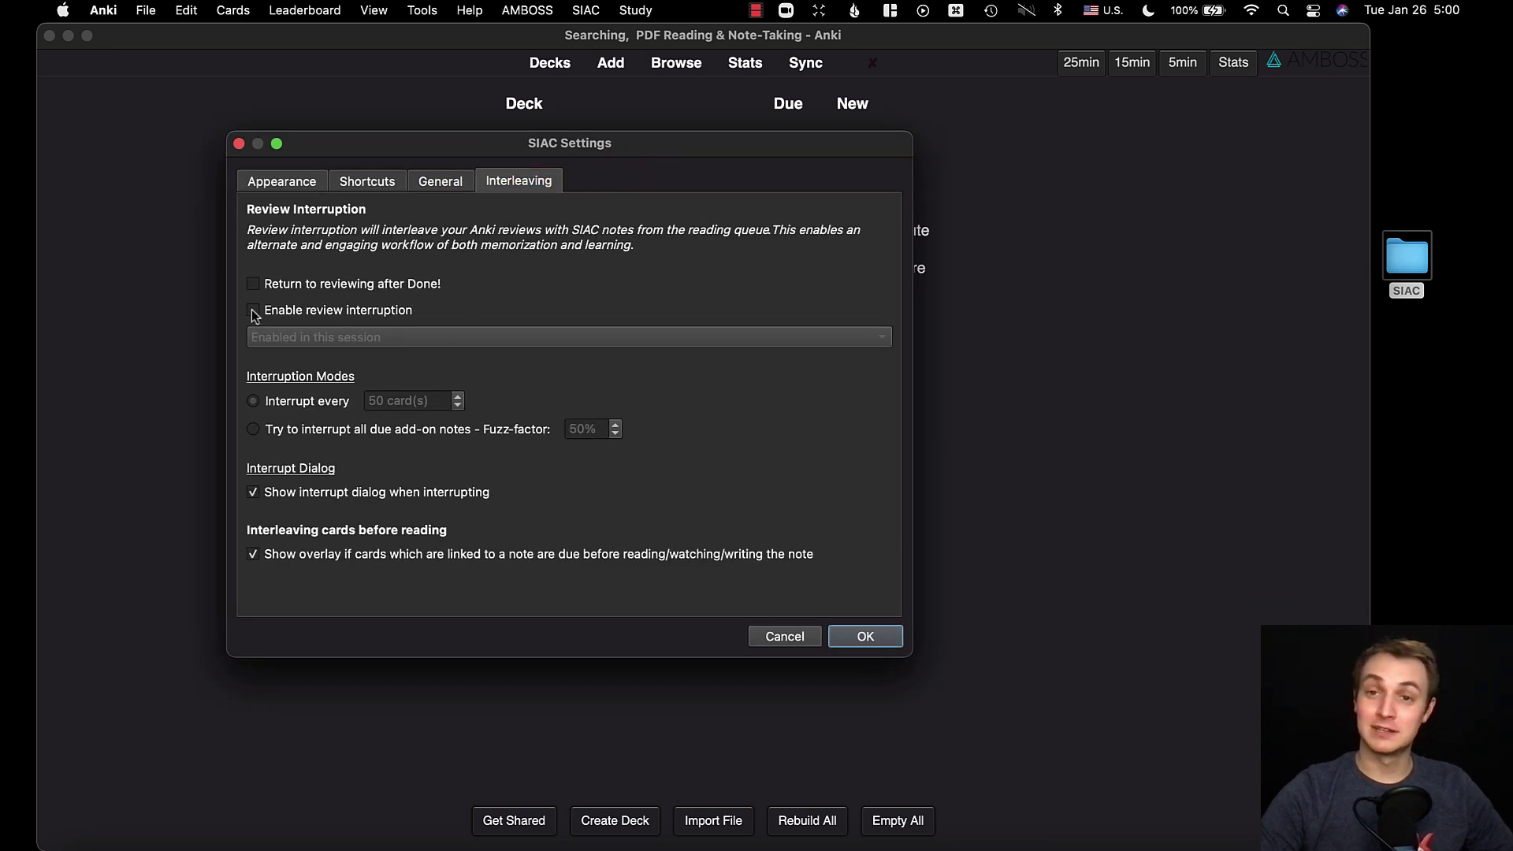
click(323, 313)
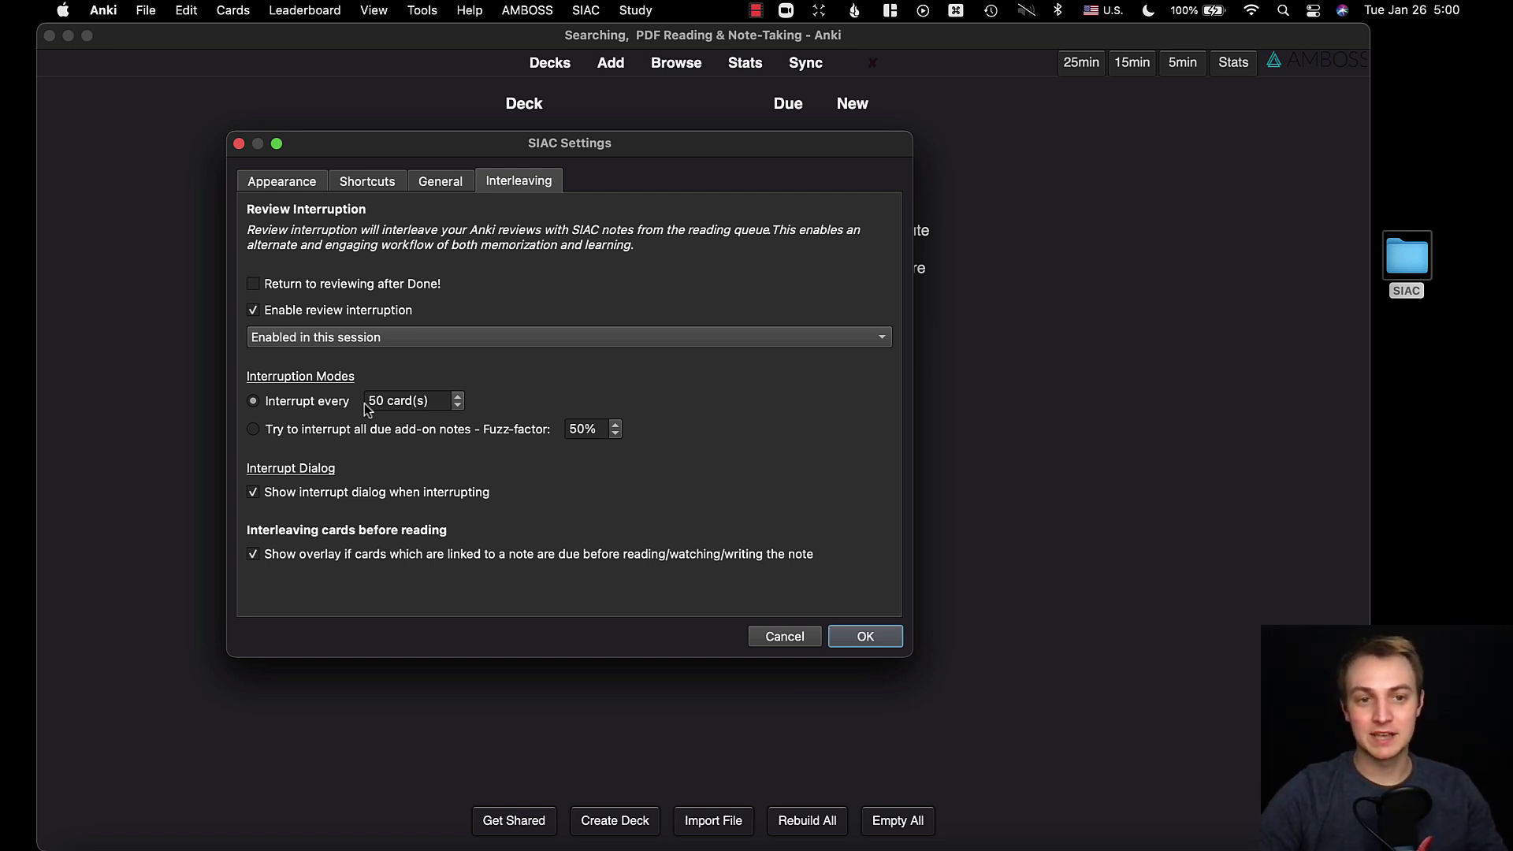
click(253, 310)
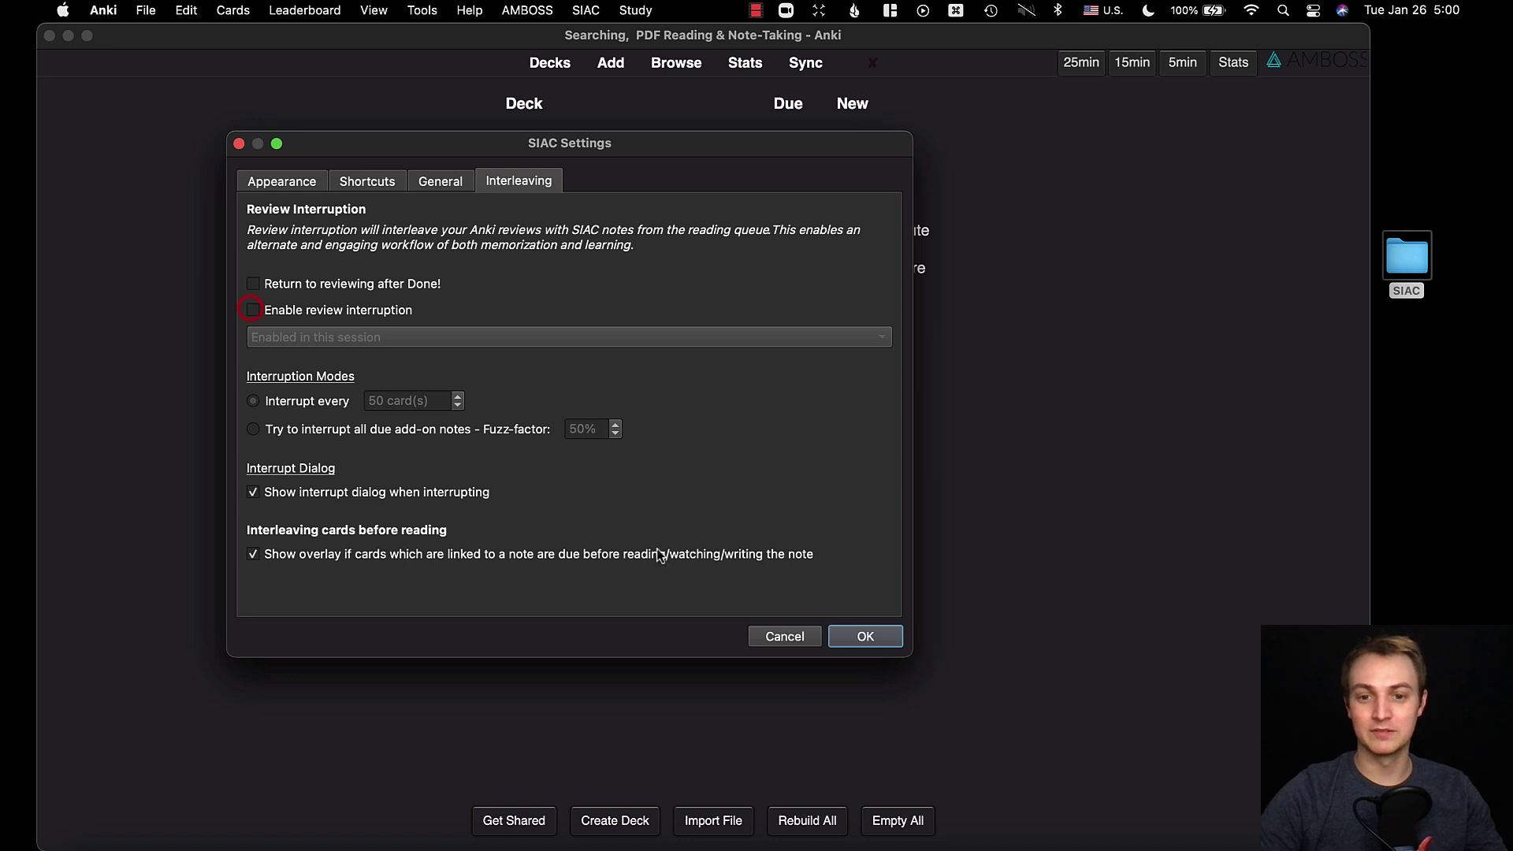
click(802, 637)
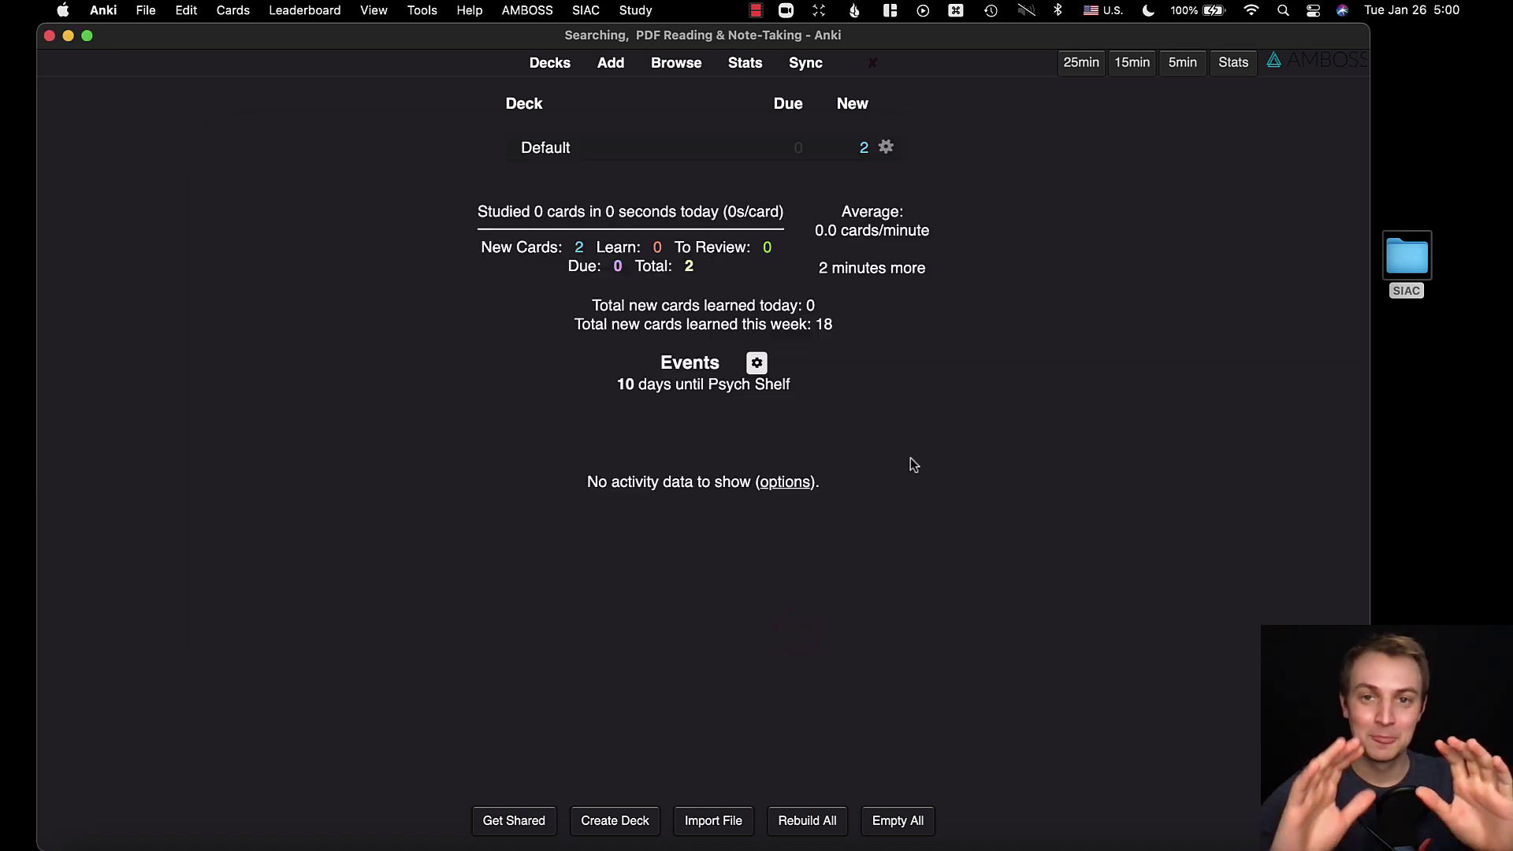